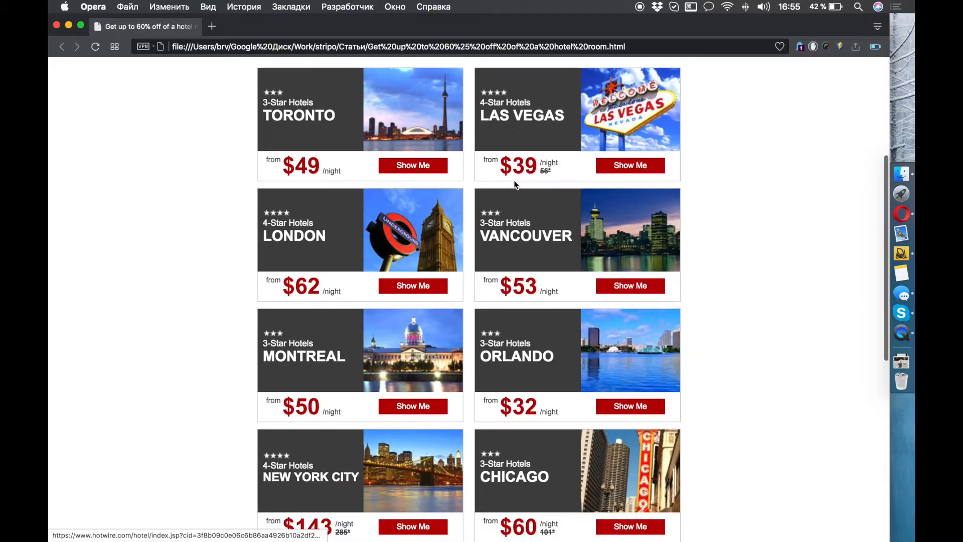
Look through the Hotwire hotel deals email, from its header and banner down to the city offers.
scroll(516, 190, "up", 12)
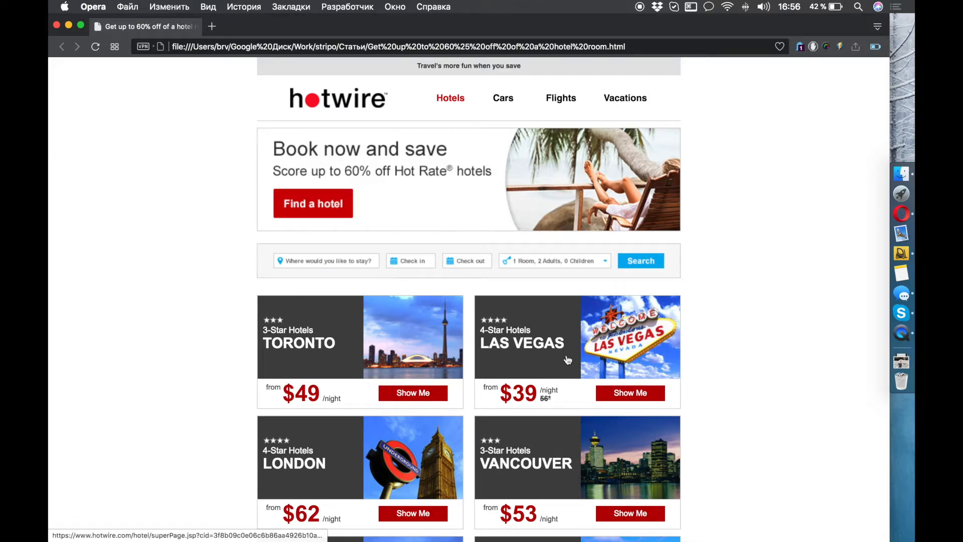
scroll(594, 341, "down", 10)
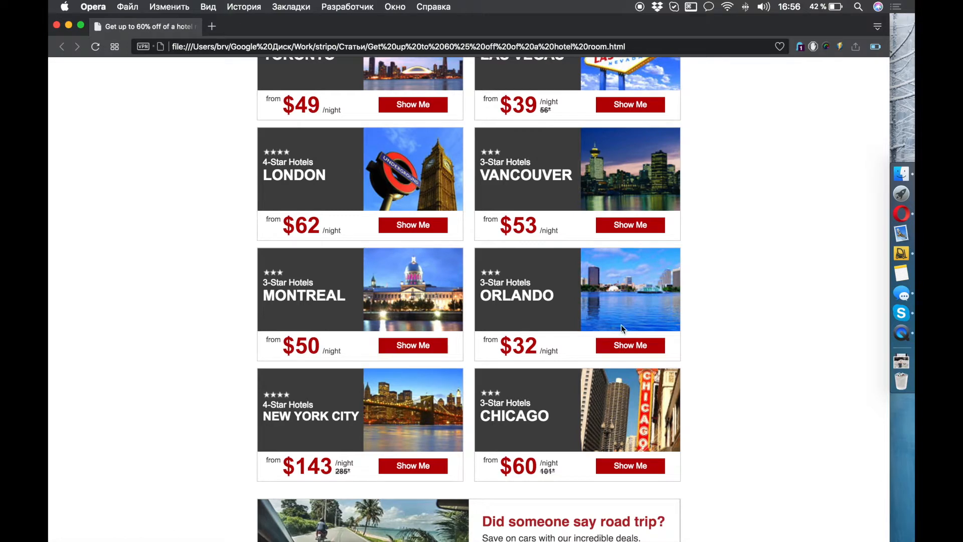
scroll(735, 174, "up", 10)
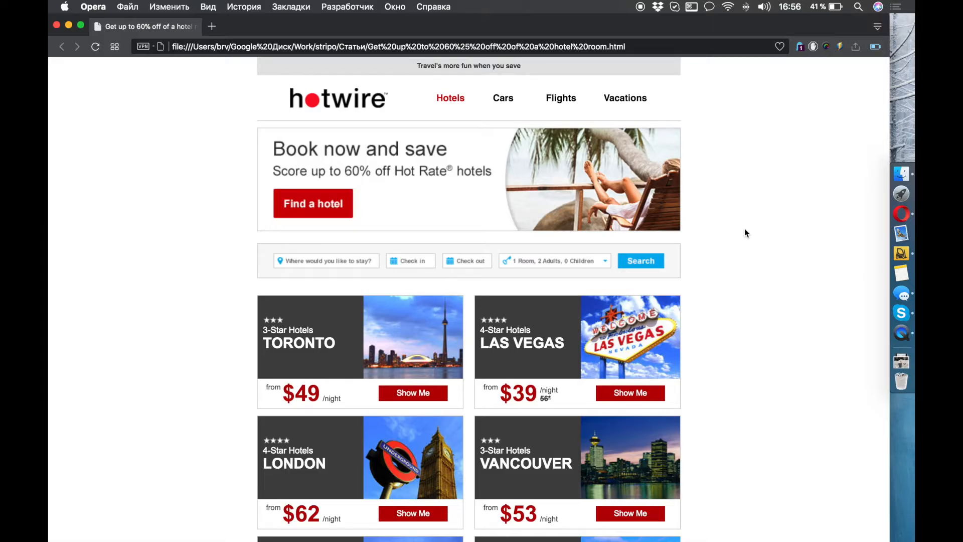
scroll(744, 232, "down", 10)
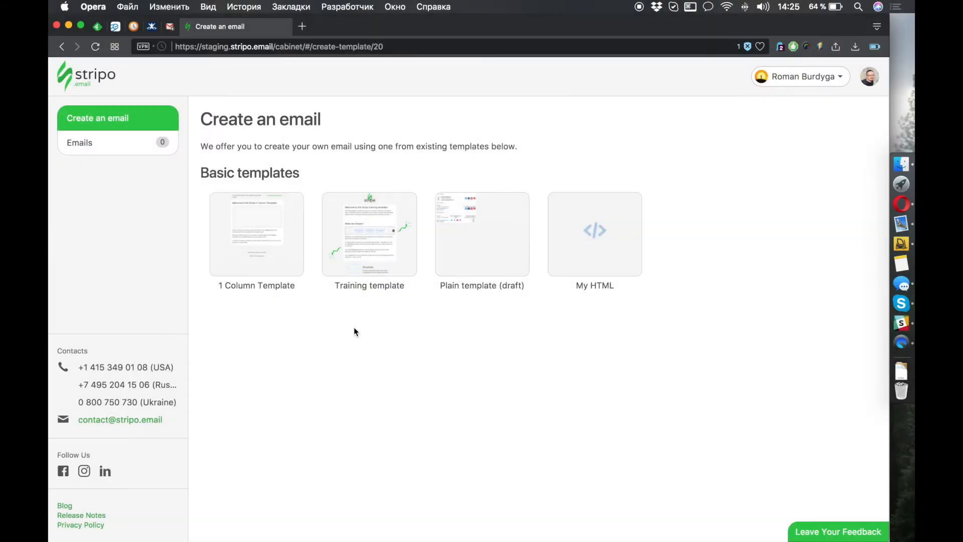
Create a new email from the 1 Column Template and show its general appearance settings.
left_click(351, 318)
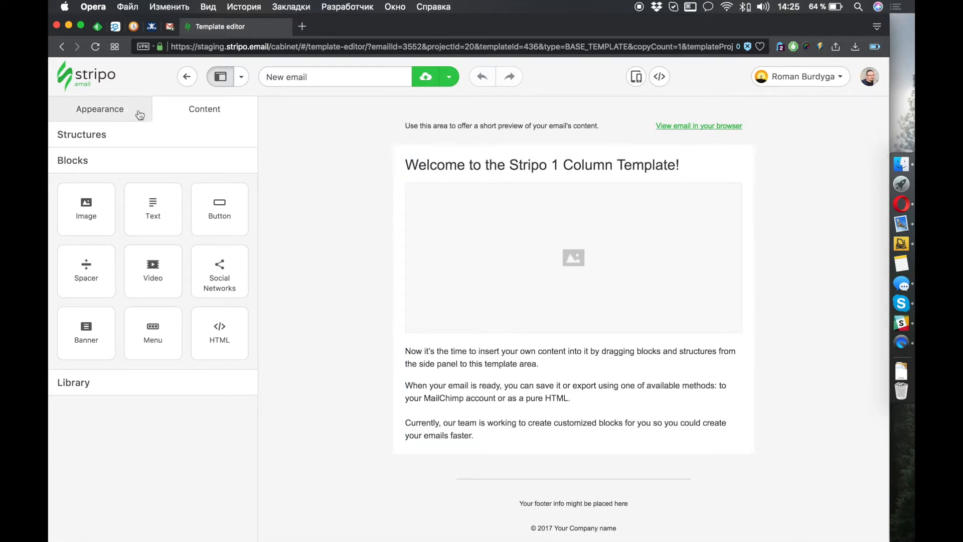
left_click(117, 115)
left_click(150, 141)
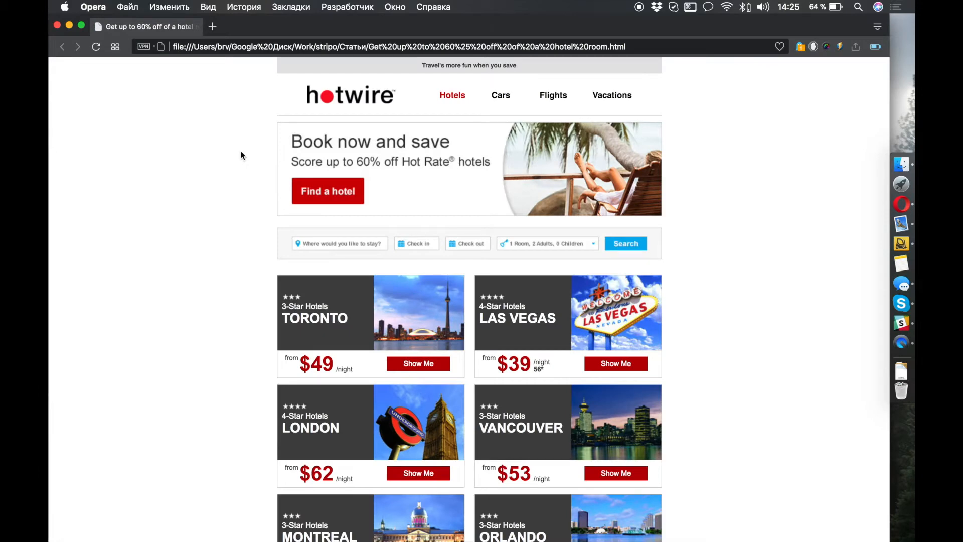
Inspect the Hotwire email's content width with the developer tools and set the template's email width to 640.
key("super+alt+i")
key("super+shift+c")
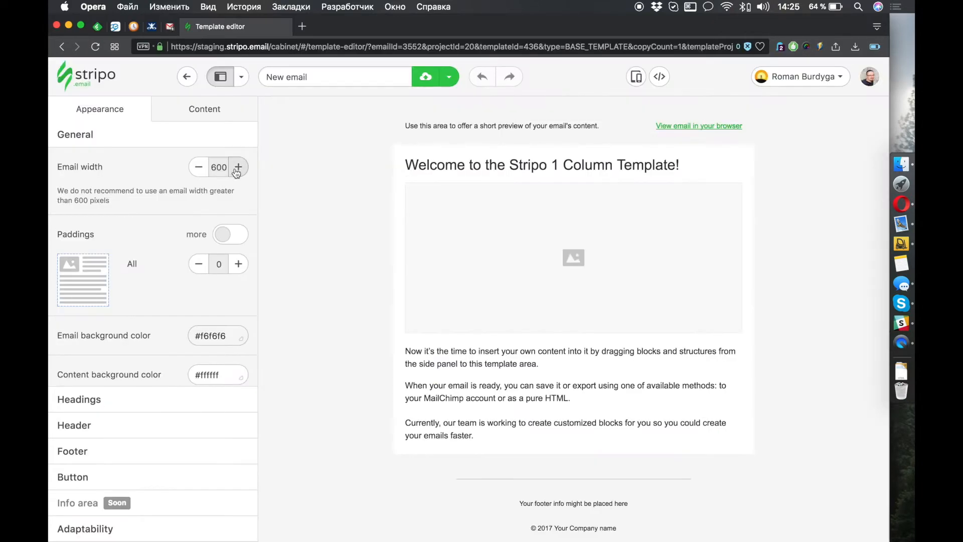
left_click(237, 167)
left_click(238, 169)
left_click(238, 168)
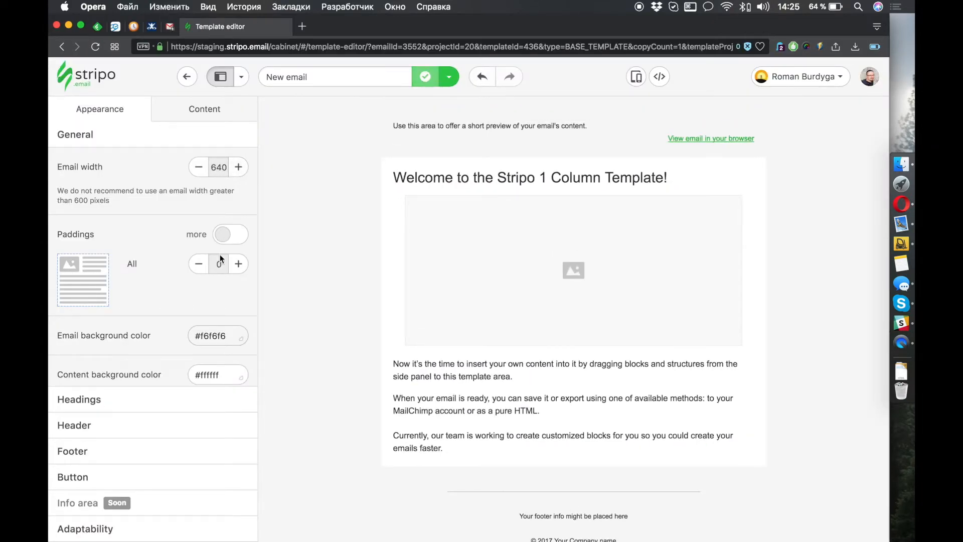
Set the email background color to white, #ffffff.
left_click(212, 333)
left_click(237, 424)
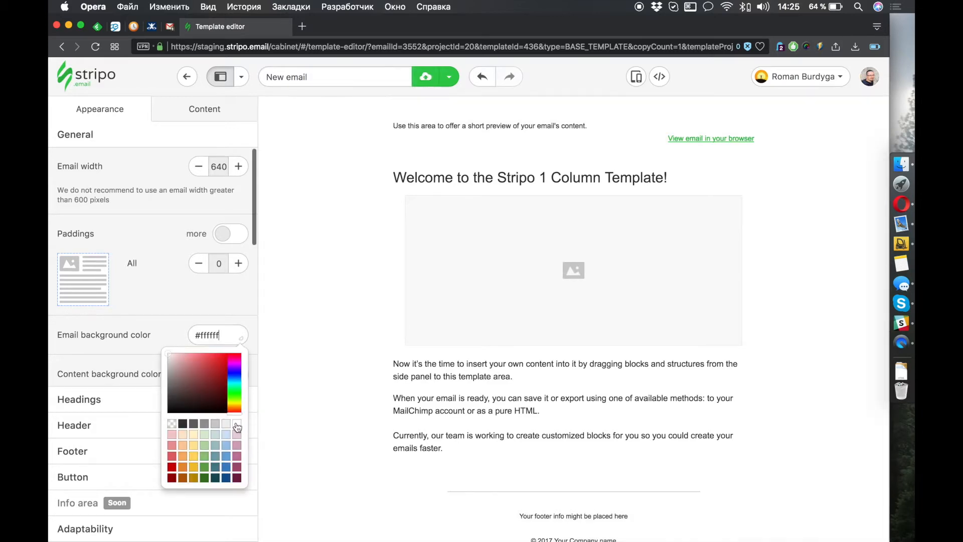
left_click(170, 279)
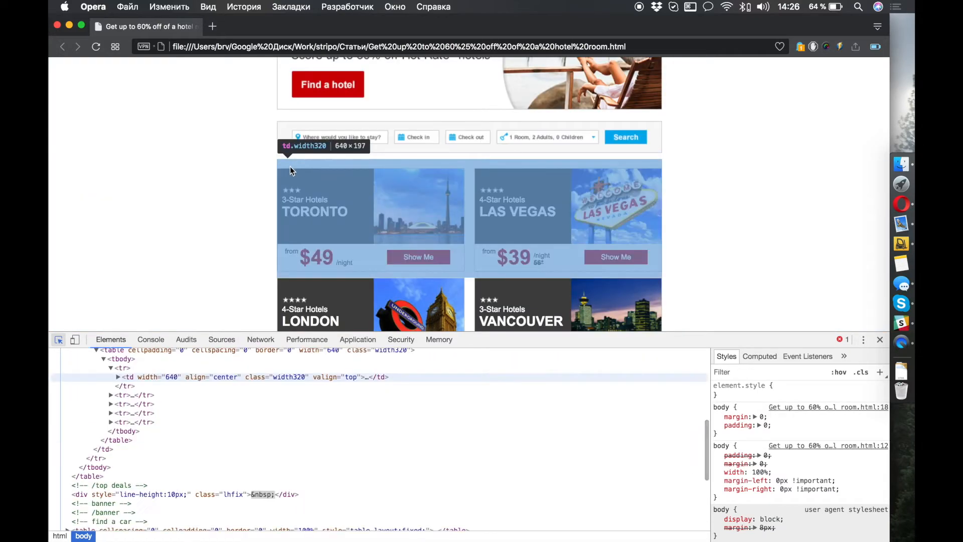
Enable separate paddings for each side of the template and set the left and right paddings to 0.
key("super+grave")
left_click(222, 239)
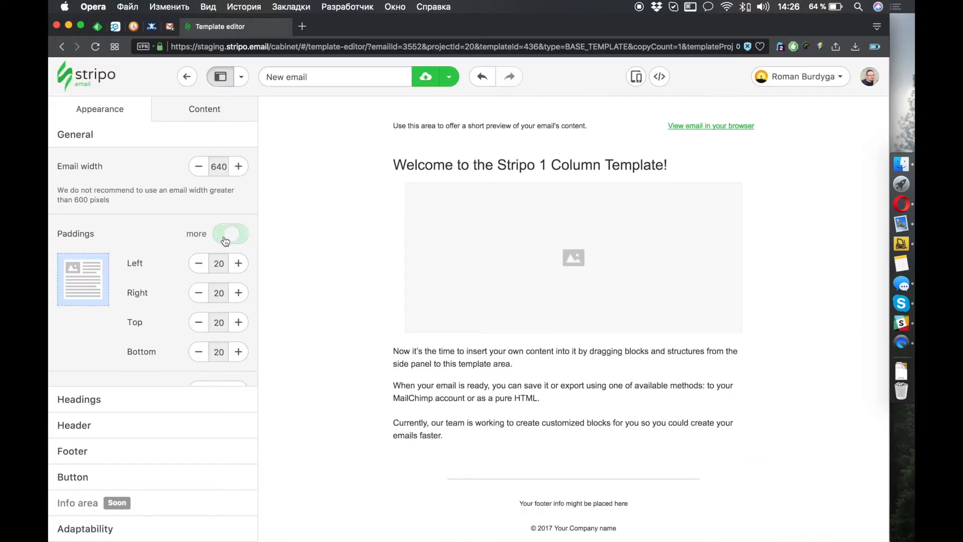
left_click(198, 263)
left_click(198, 263)
left_click(199, 262)
left_click(198, 263)
left_click(199, 293)
left_click(199, 295)
left_click(199, 294)
left_click(199, 294)
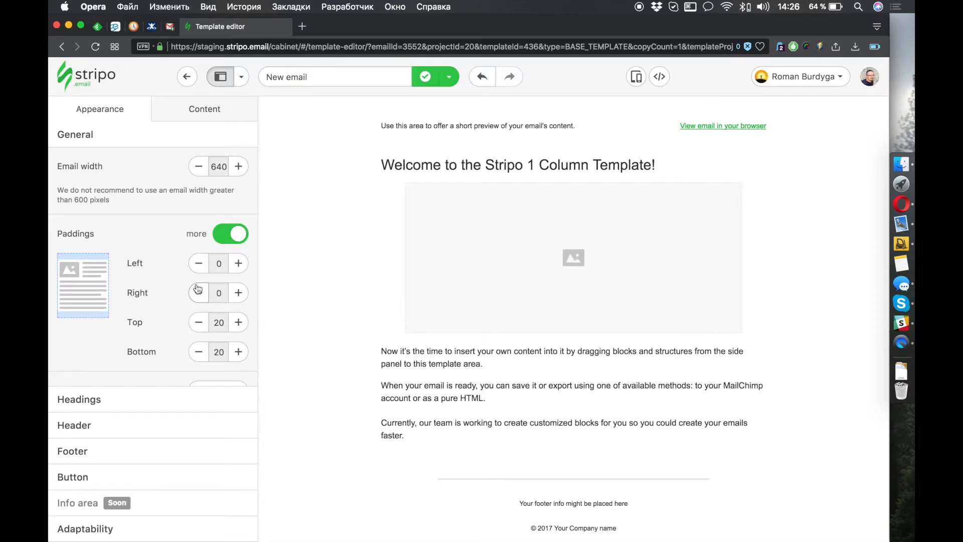
Inspect the "Pay less for flights with these deals." link in the Hotwire email and select its color value.
scroll(175, 284, "down", 3)
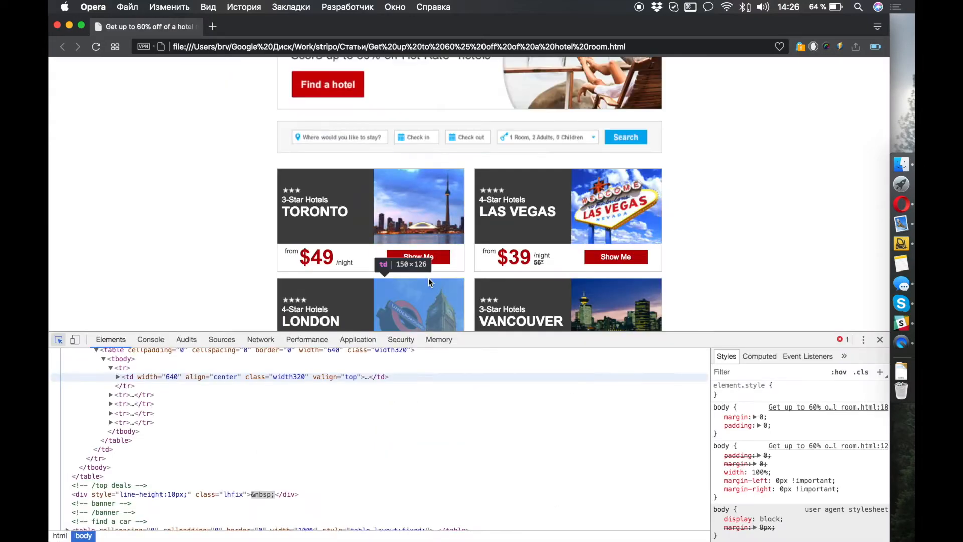
scroll(428, 278, "down", 5)
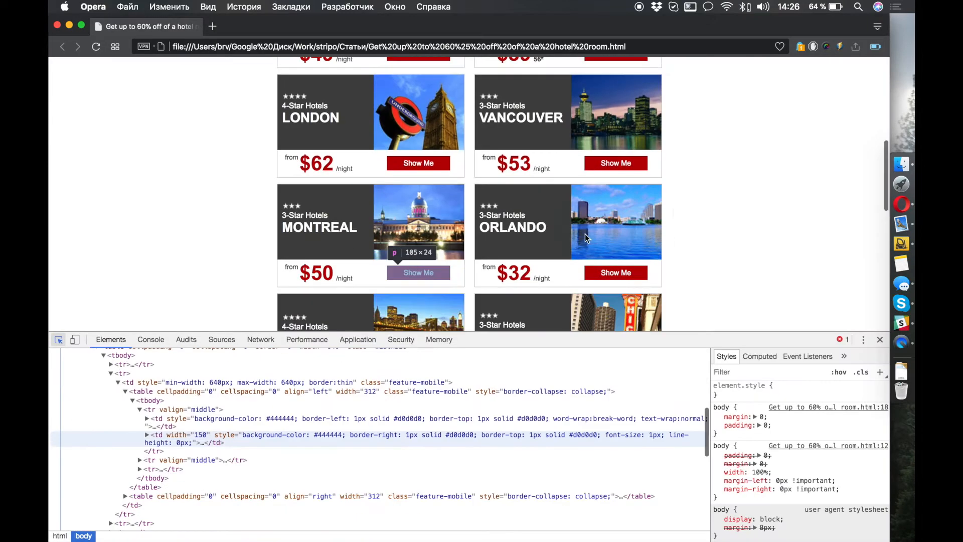
scroll(652, 206, "down", 10)
scroll(586, 196, "down", 2)
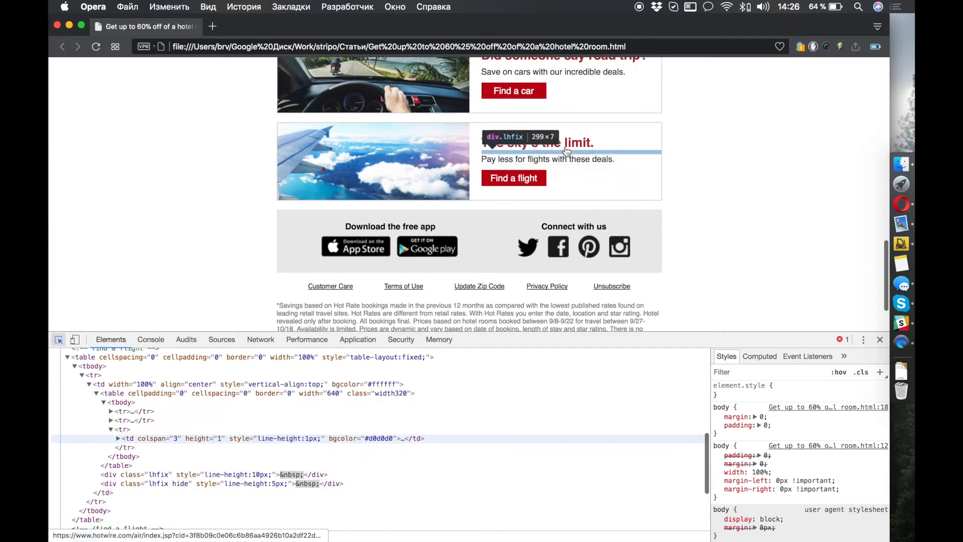
left_click(567, 164)
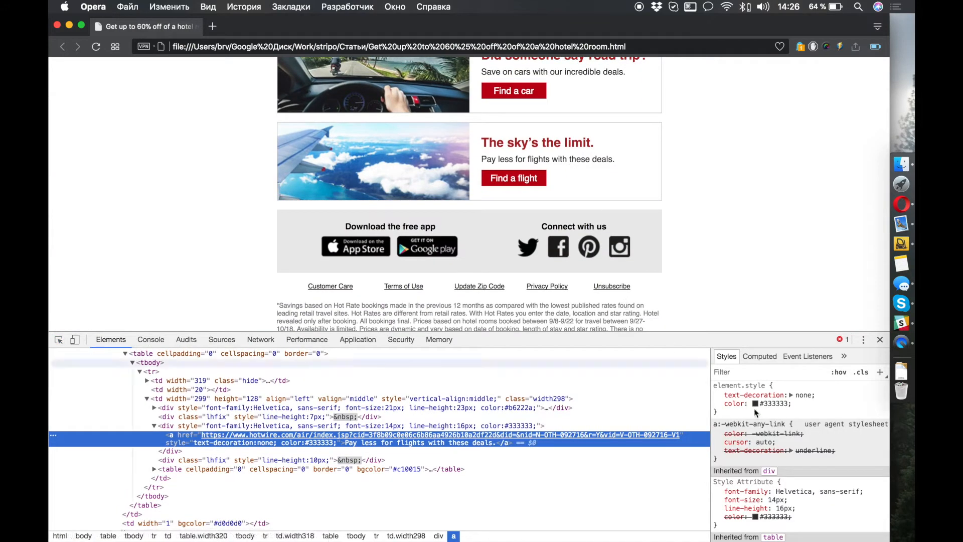
left_click(777, 404)
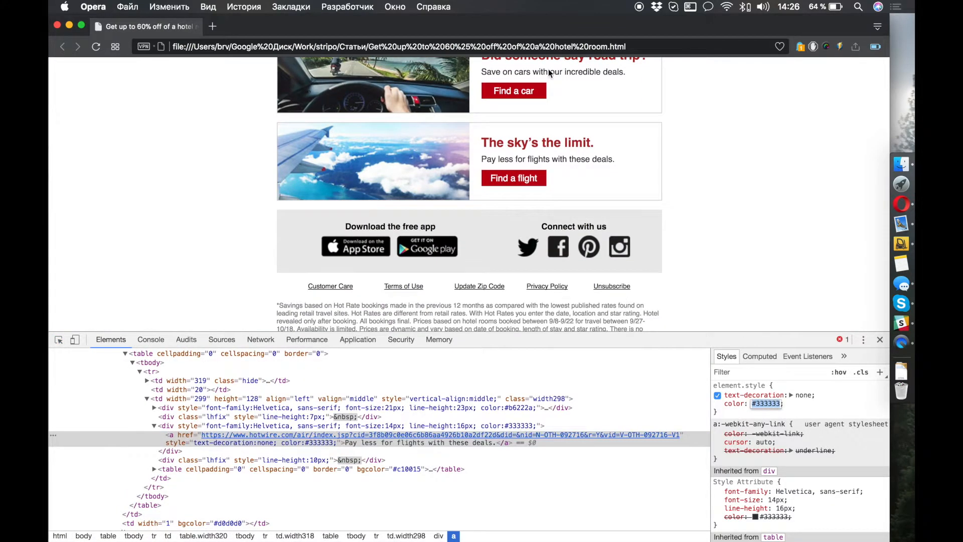
Set the template's general links color to #333333.
key("super+grave")
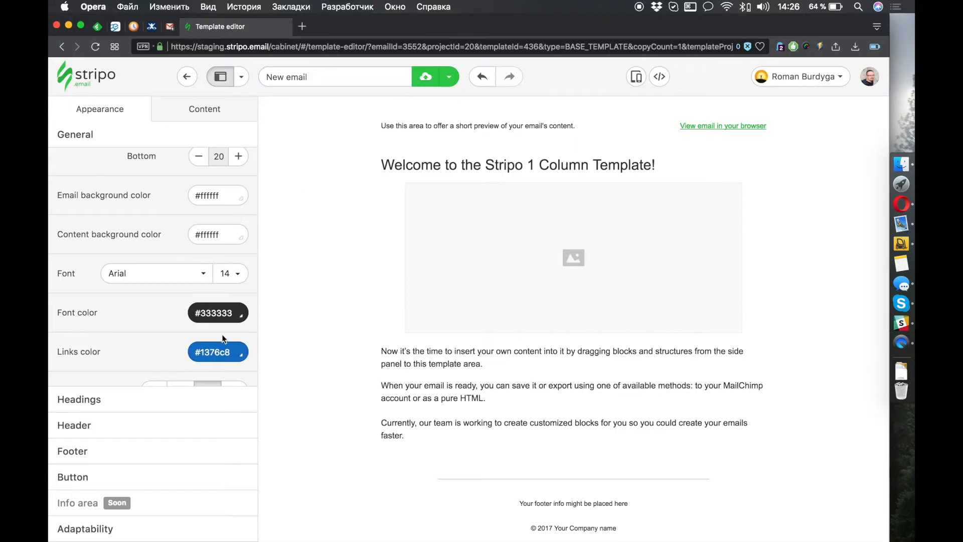
scroll(215, 346, "up", 1)
left_click(211, 353)
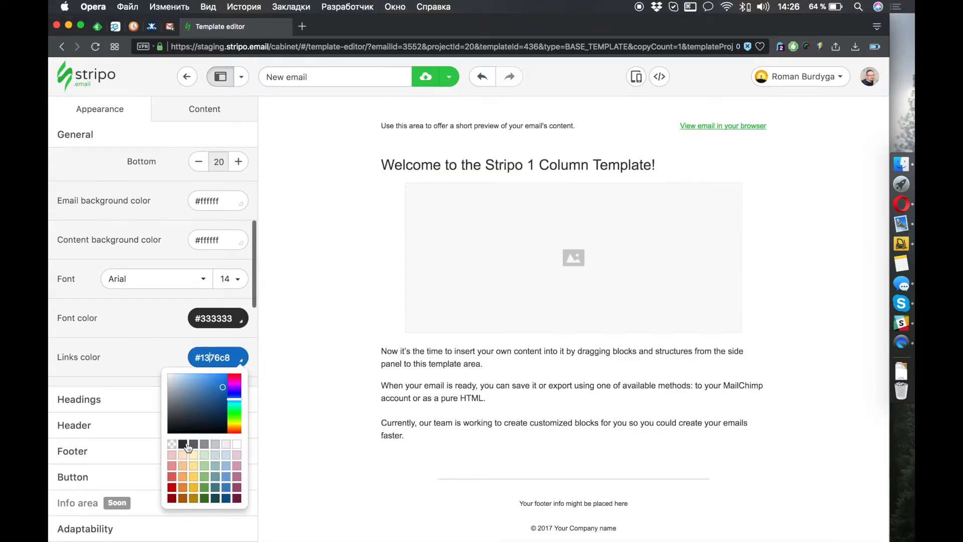
left_click(187, 446)
Examine the font style of the flight deal description in the Hotwire email.
key("super+grave")
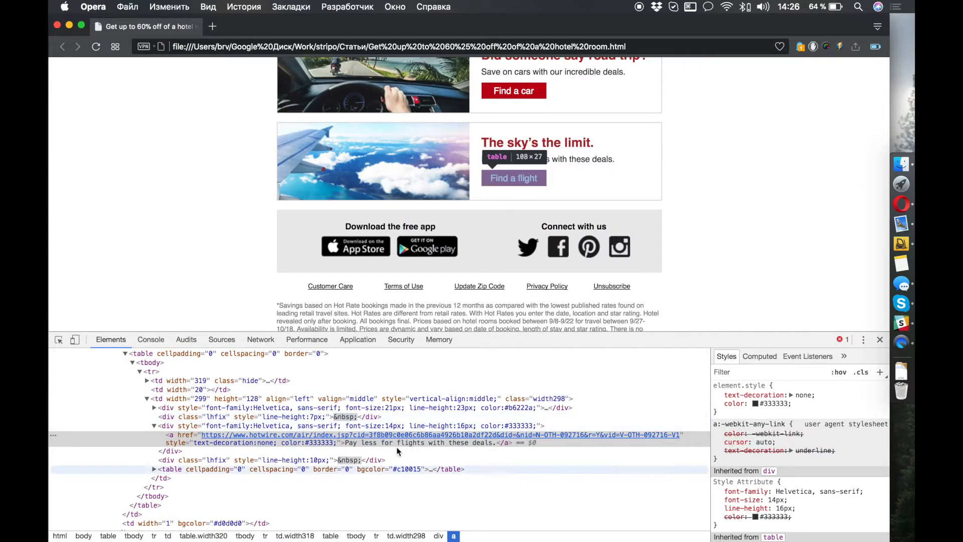
left_click(377, 423)
scroll(521, 203, "down", 3)
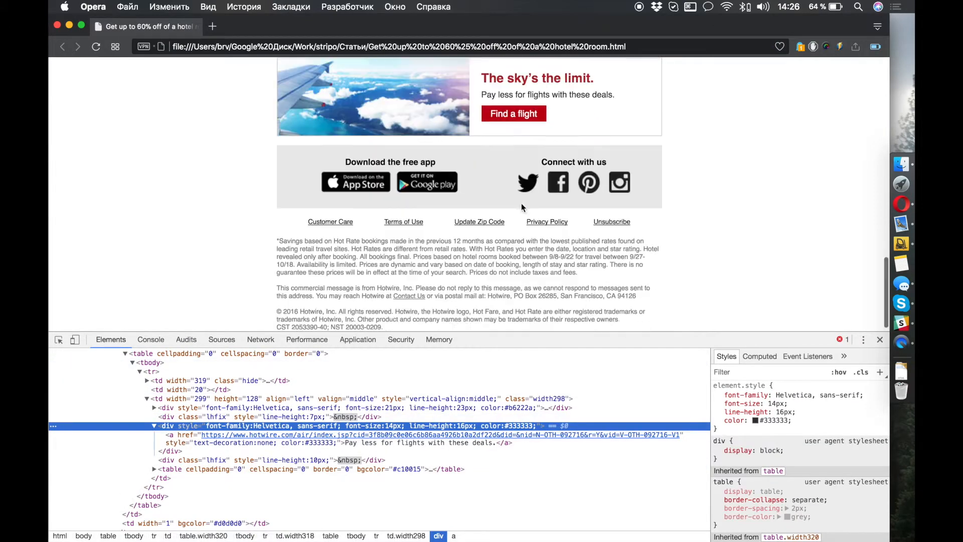
scroll(519, 205, "up", 15)
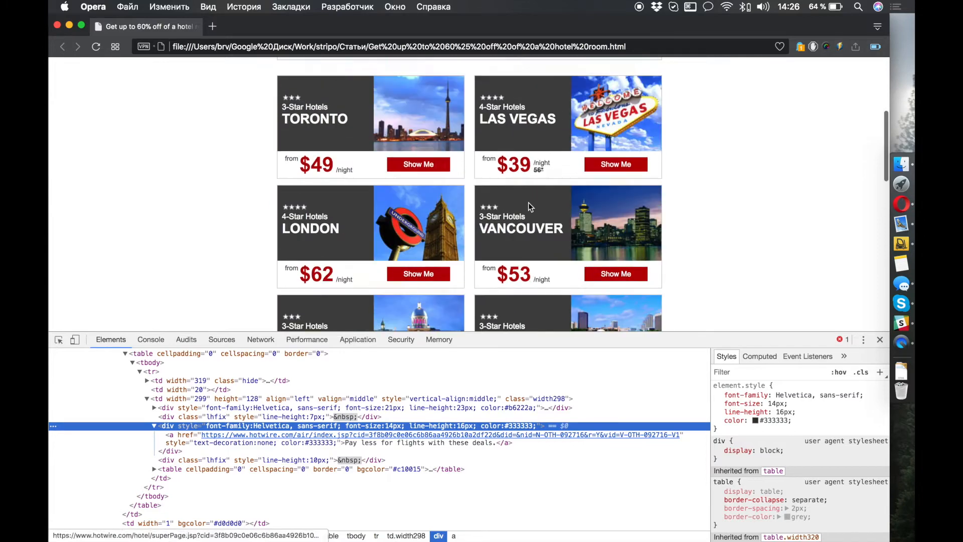
scroll(533, 201, "up", 2)
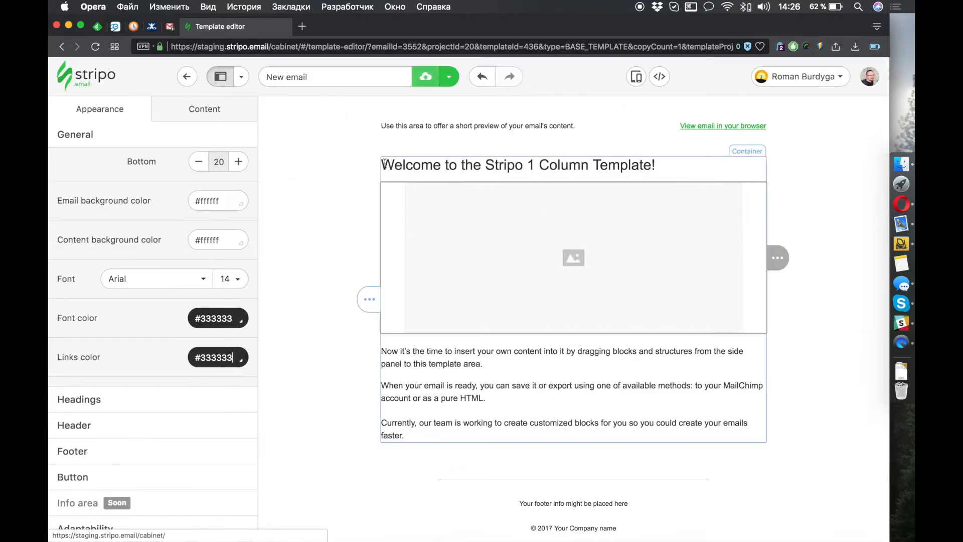
Check the template's line interval, underlined links and Gmail App adaptation options in the general settings.
scroll(92, 301, "down", 2)
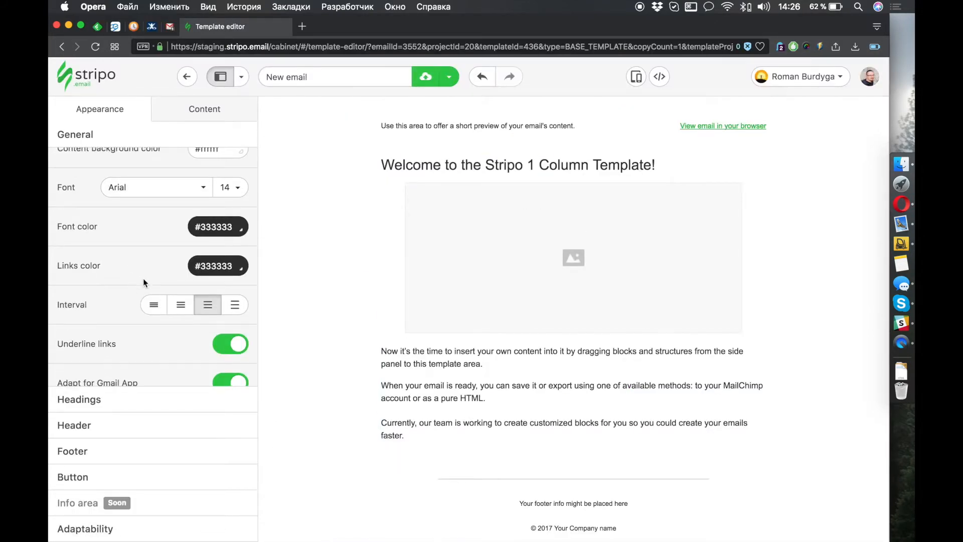
left_click(208, 316)
scroll(139, 314, "down", 4)
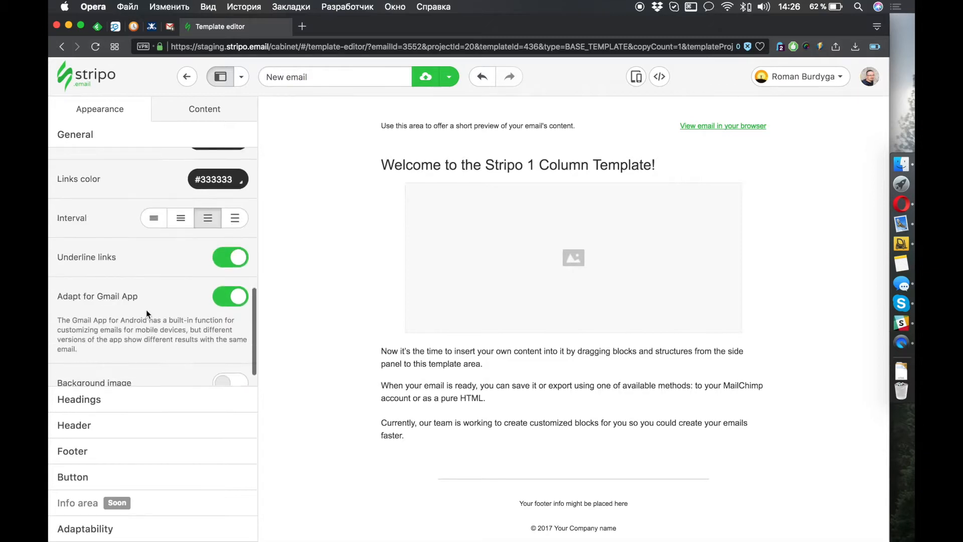
scroll(163, 329, "up", 10)
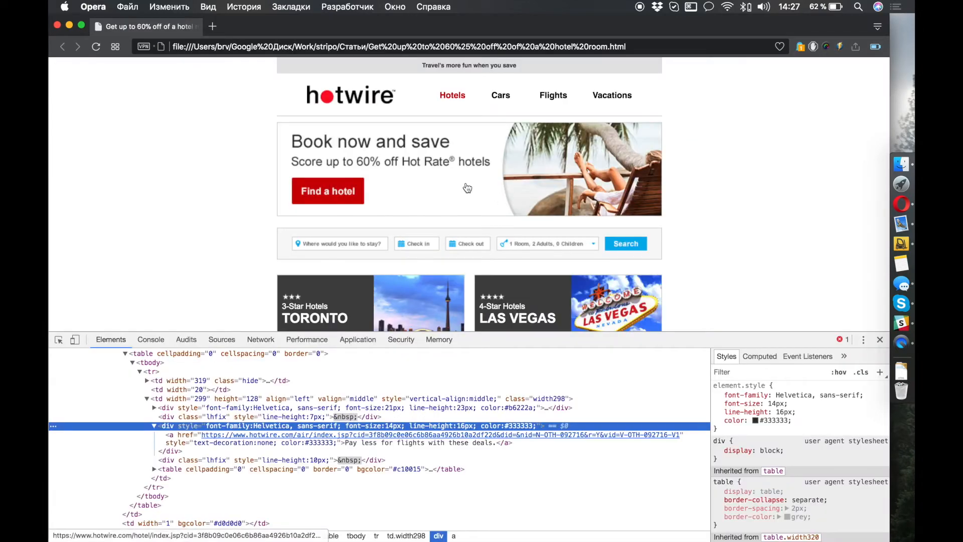
Inspect the "Did someone say road trip?" heading in the Hotwire email, copy its color code and check its font style.
scroll(467, 188, "down", 20)
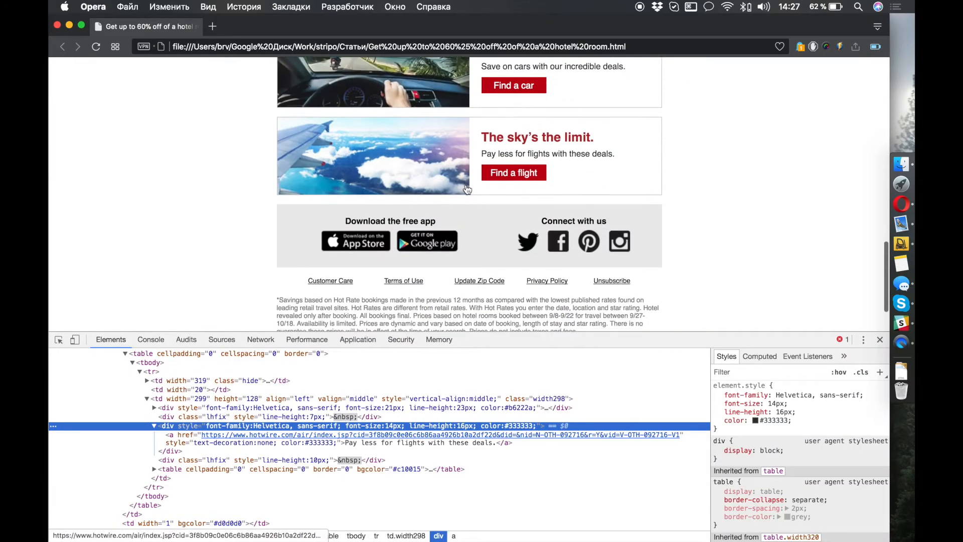
scroll(468, 188, "up", 2)
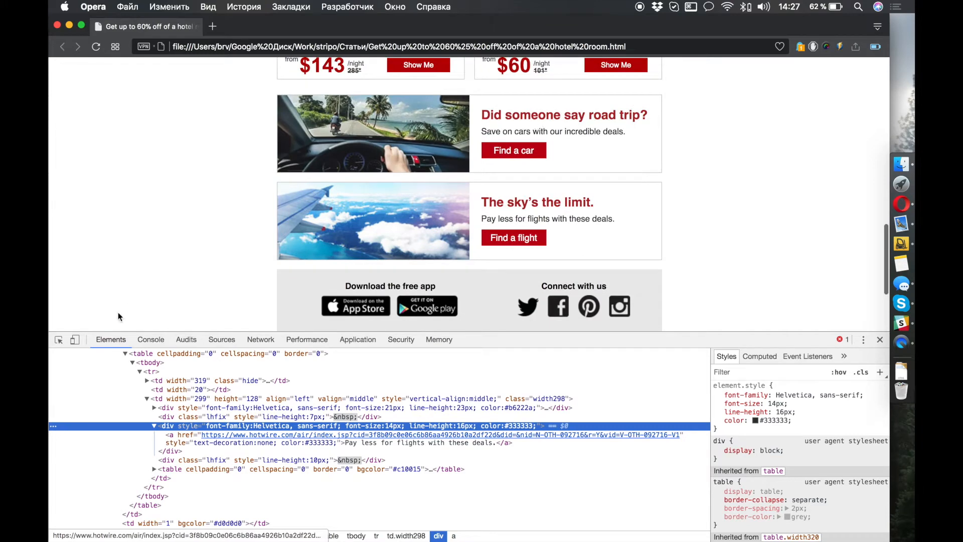
left_click(59, 340)
left_click(516, 116)
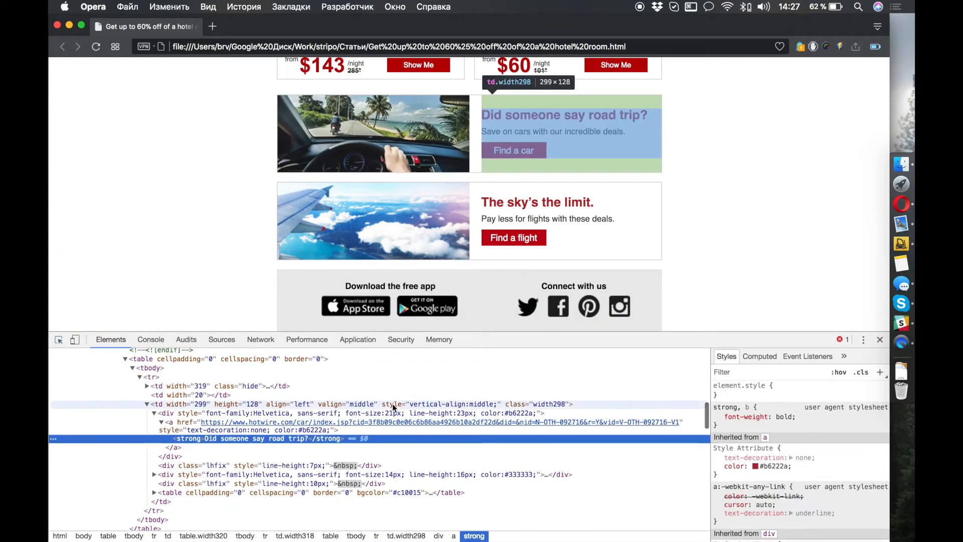
left_click(311, 431)
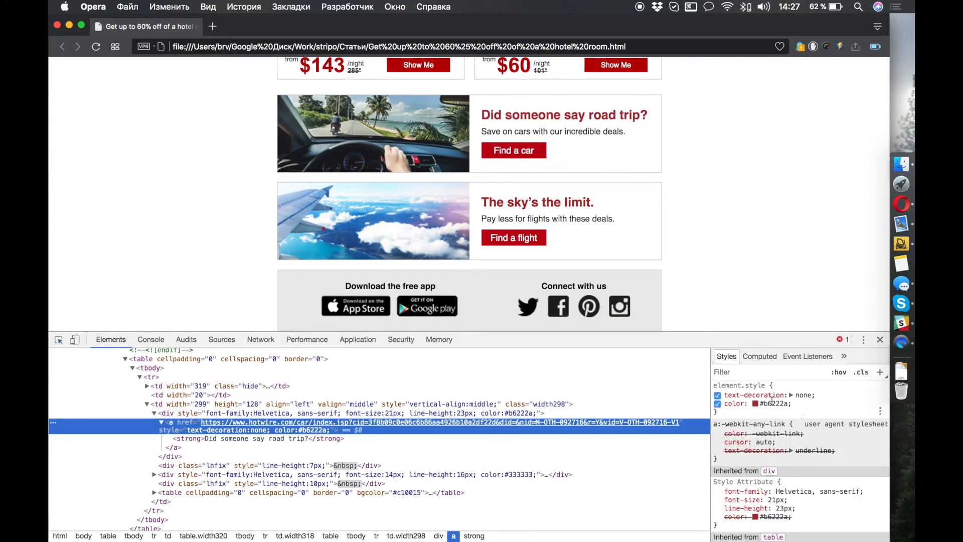
left_click(765, 404)
key("super+c")
left_click(396, 412)
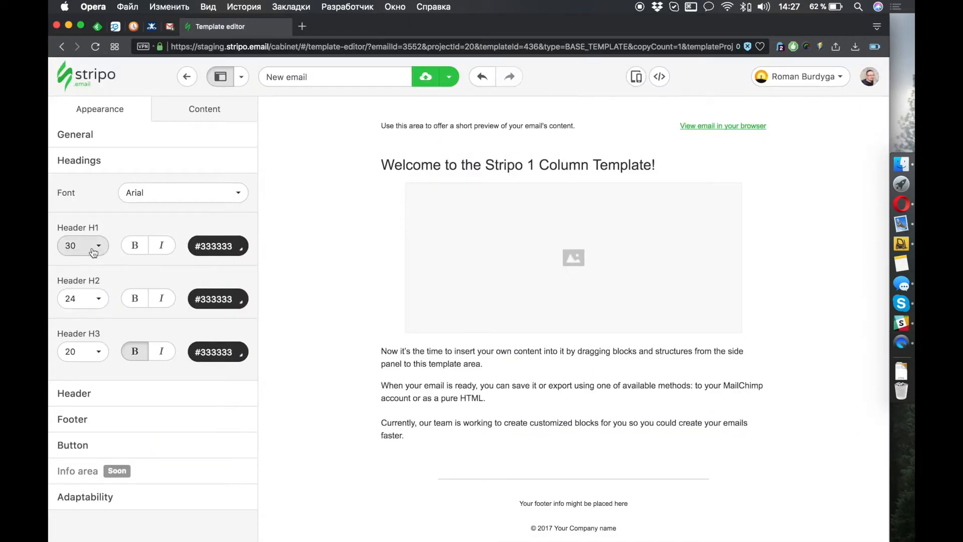
Set the template's H3 headings to size 21 and color #b6222a.
left_click(91, 351)
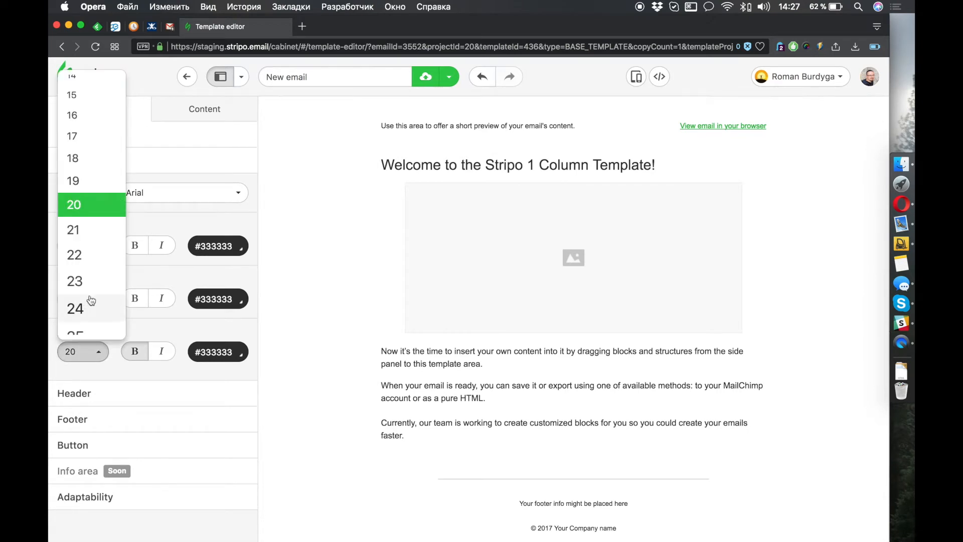
left_click(91, 229)
left_click(214, 352)
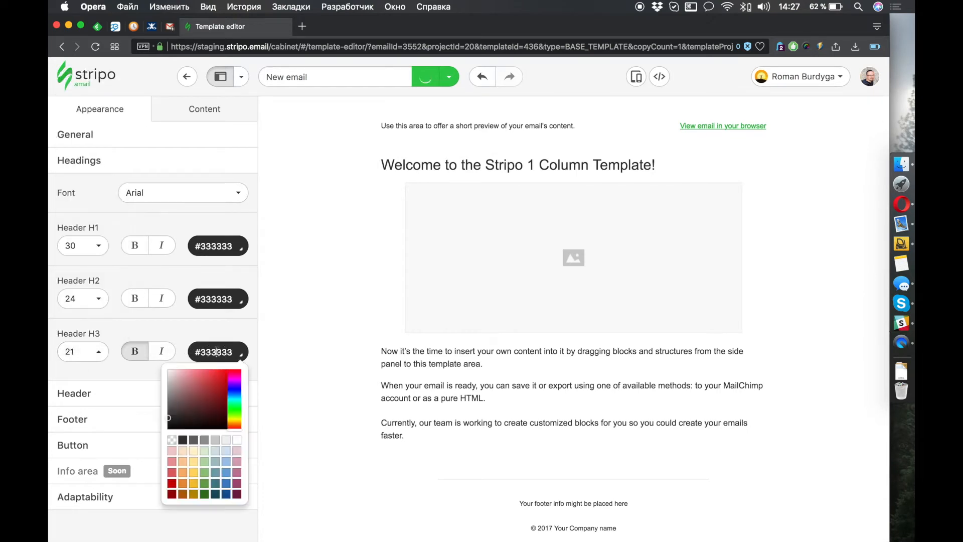
key("super+v")
left_click(218, 325)
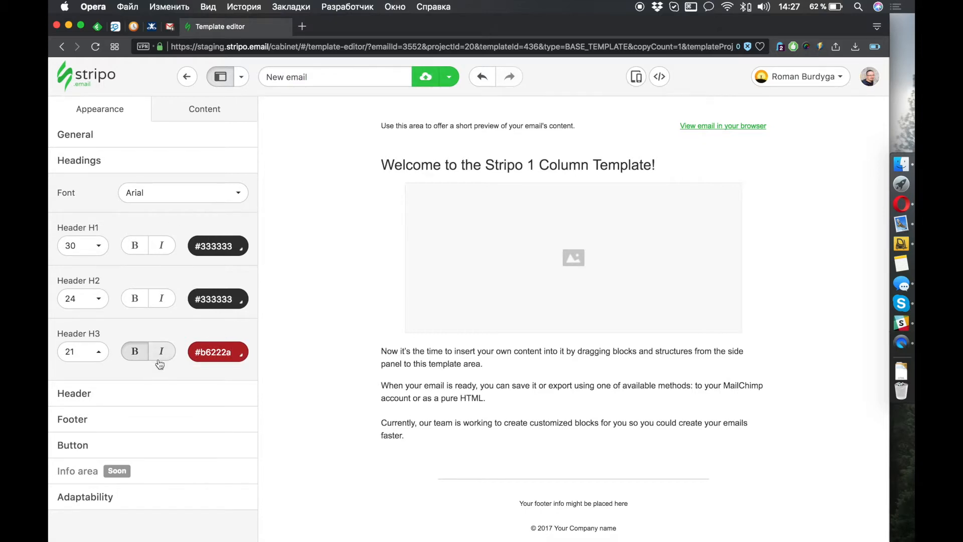
Set the template header's links color to #333333.
left_click(159, 394)
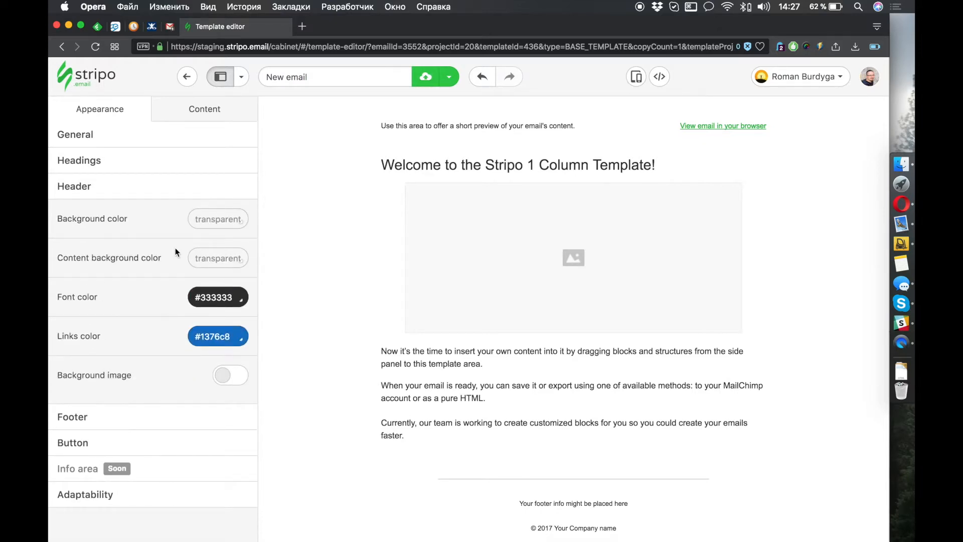
key("super+grave")
left_click(202, 336)
left_click(183, 425)
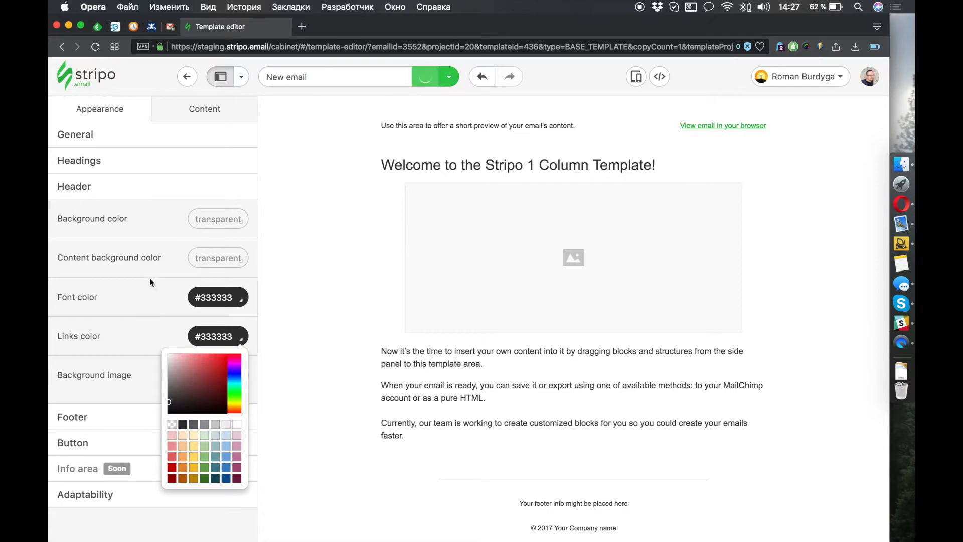
left_click(135, 392)
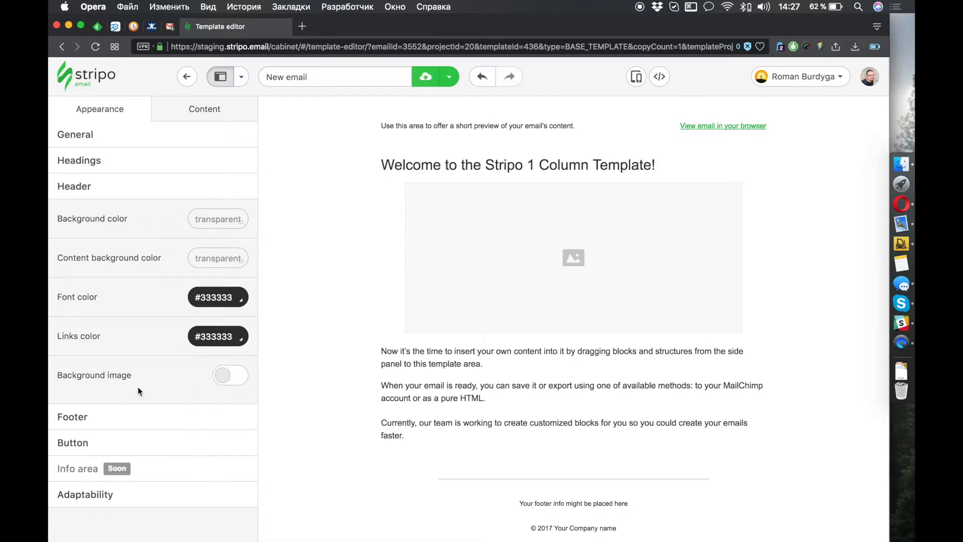
Inspect the grey "Download the free app" footer block in the Hotwire email and copy its background color code.
left_click(120, 419)
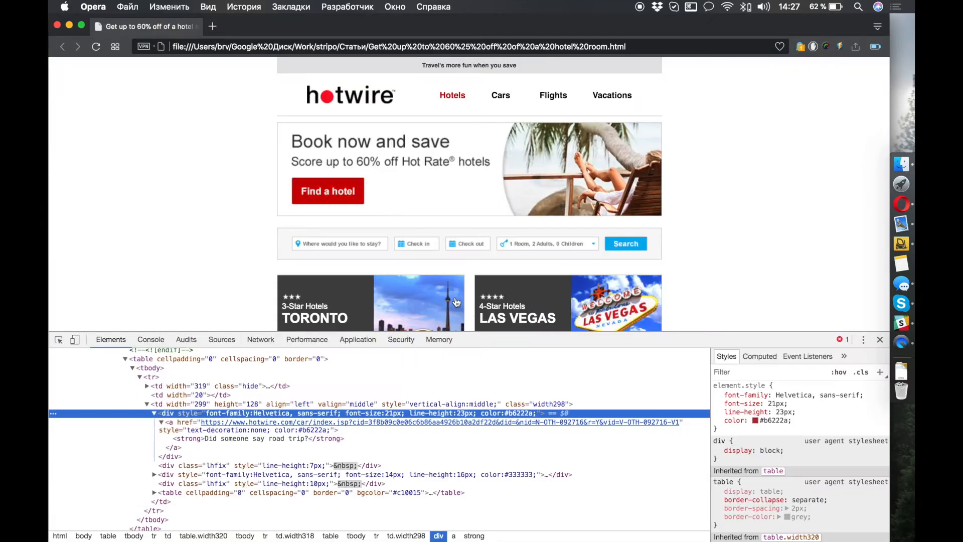
scroll(445, 291, "down", 10)
left_click(58, 339)
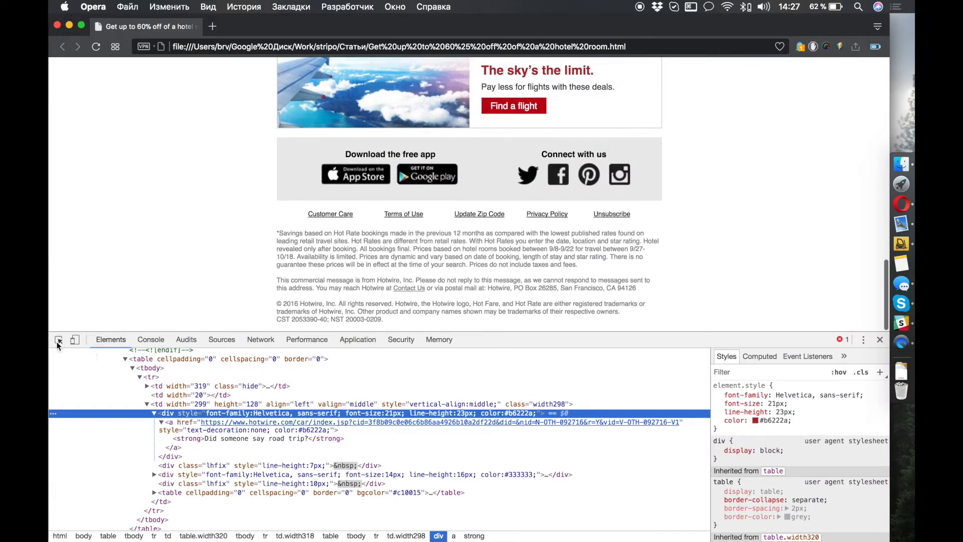
left_click(322, 141)
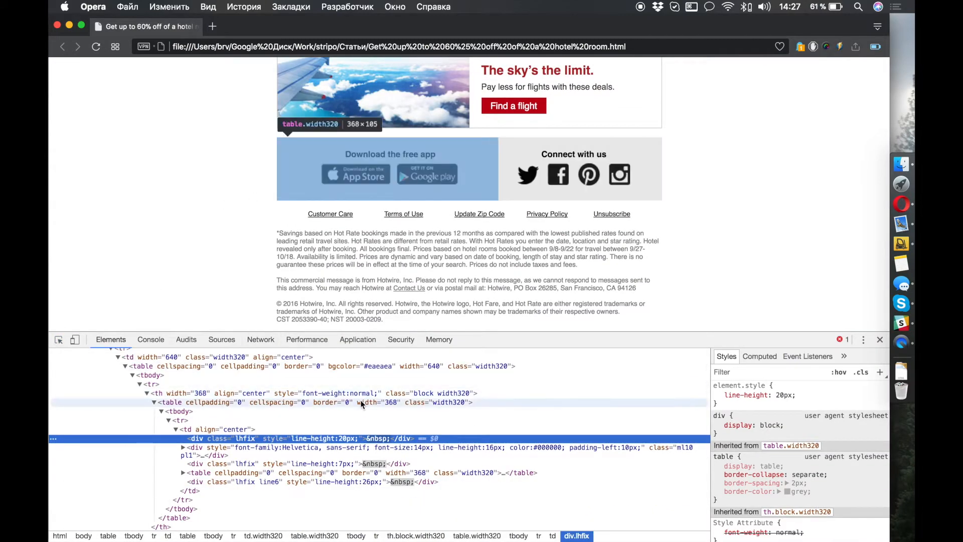
double_click(377, 366)
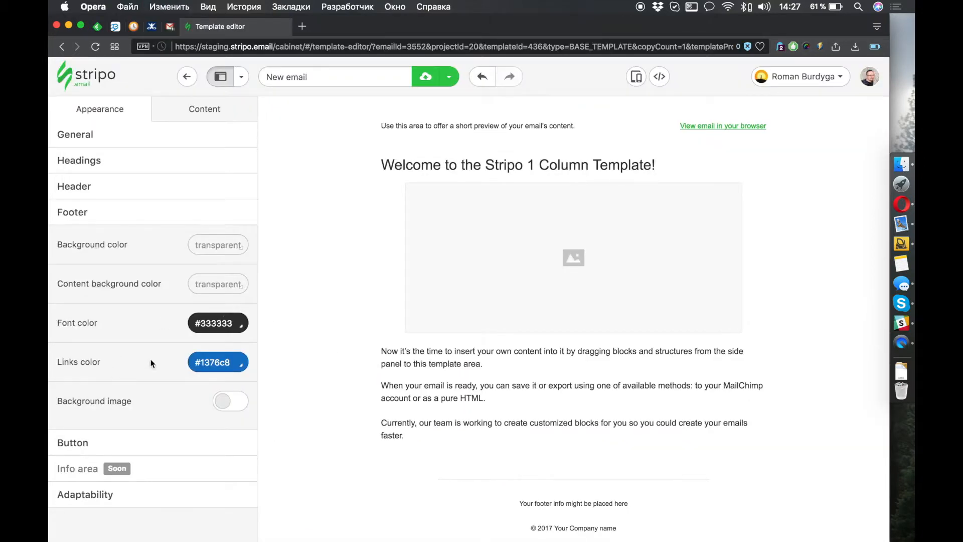
Set the template footer's content background color to #eaeaea and its outer background color to #ffffff.
type("#eaeaea")
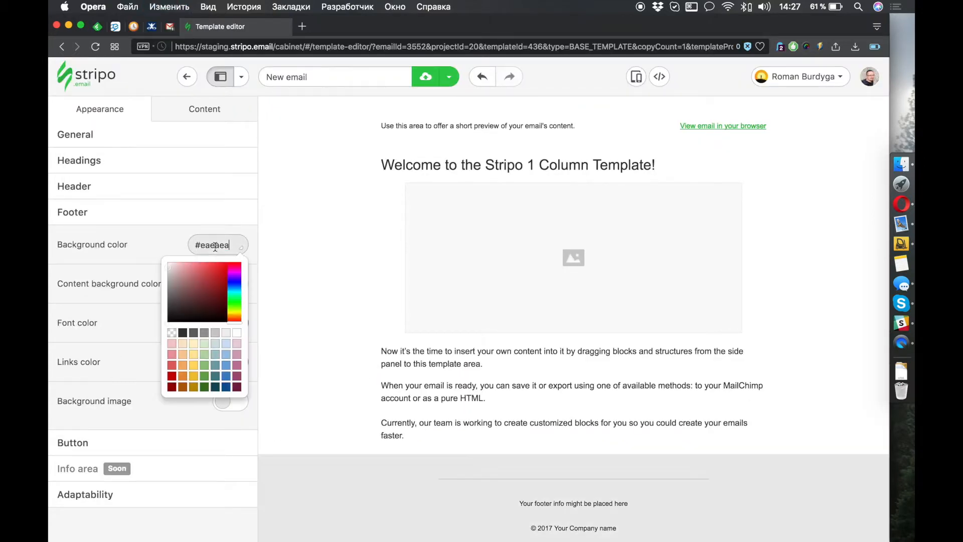
left_click(164, 247)
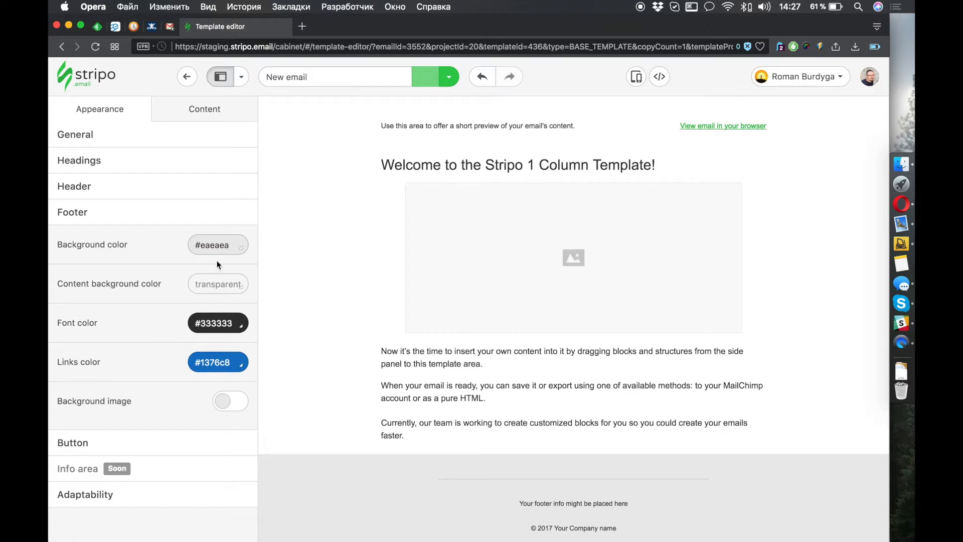
left_click(219, 281)
left_click(223, 243)
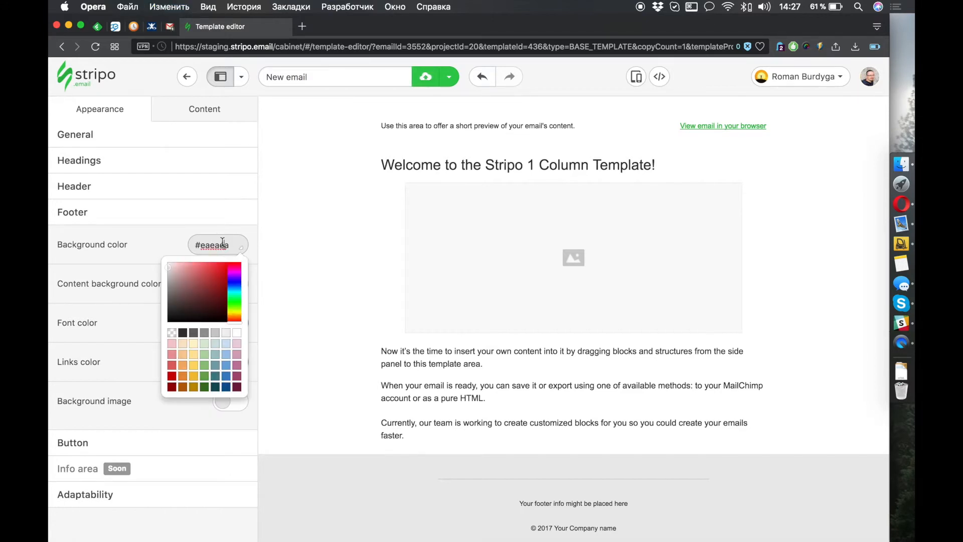
left_click(236, 333)
left_click(134, 326)
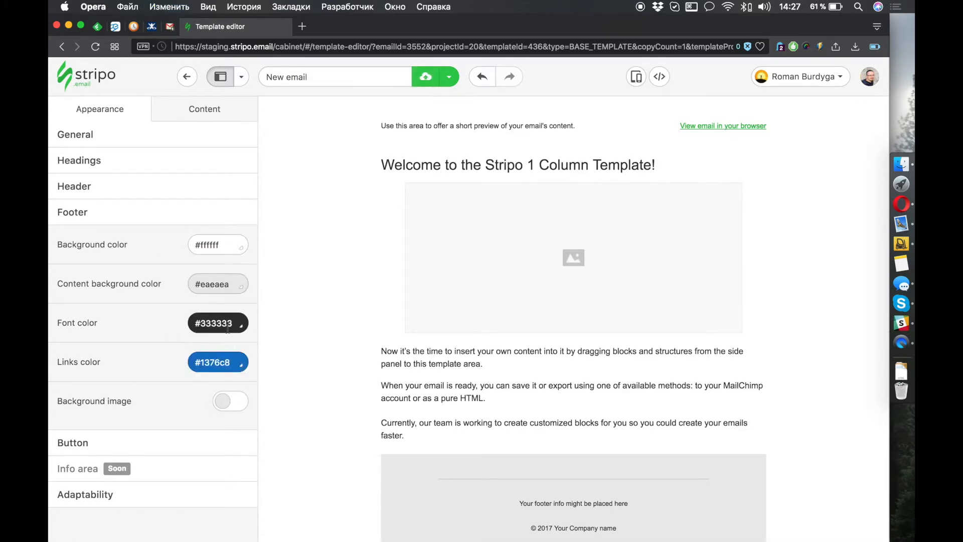
Set the footer's links color to #333333.
left_click(216, 362)
left_click(182, 450)
left_click(161, 376)
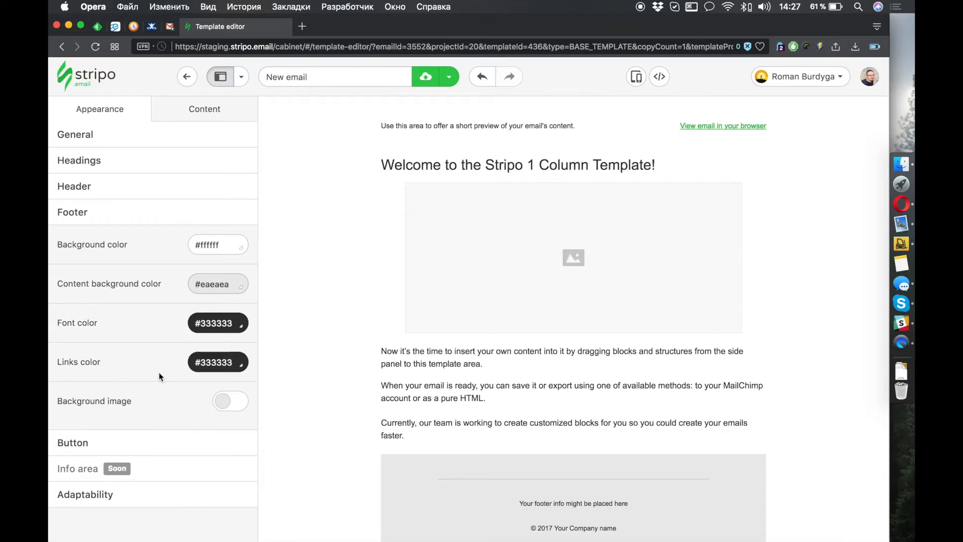
Inspect the "Find a flight" button in the Hotwire email and copy its background color code.
left_click(160, 442)
key("super+grave")
scroll(441, 190, "up", 3)
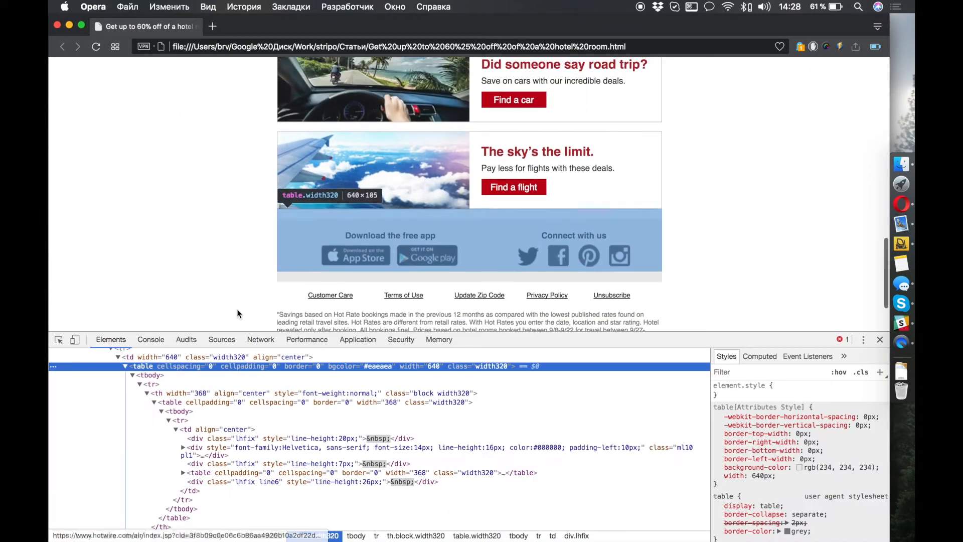
left_click(58, 340)
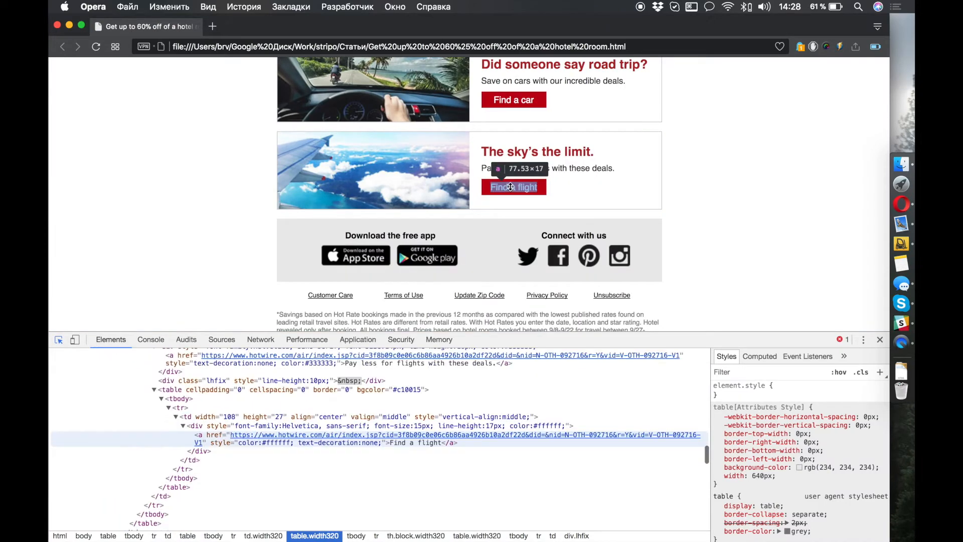
left_click(510, 182)
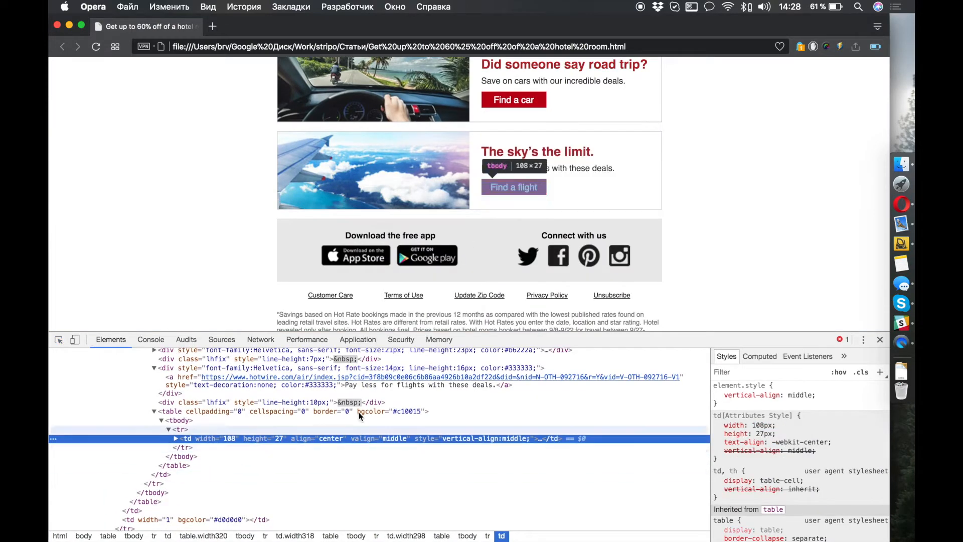
double_click(405, 411)
key("super+c")
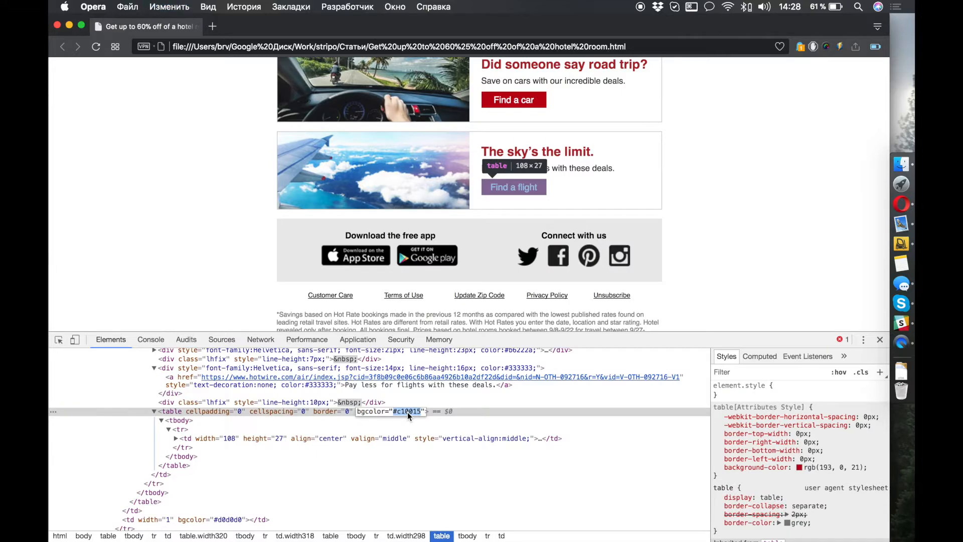
Set the template's button color to #c10015.
key("super+grave")
left_click(219, 271)
key("super+a")
key("super+v")
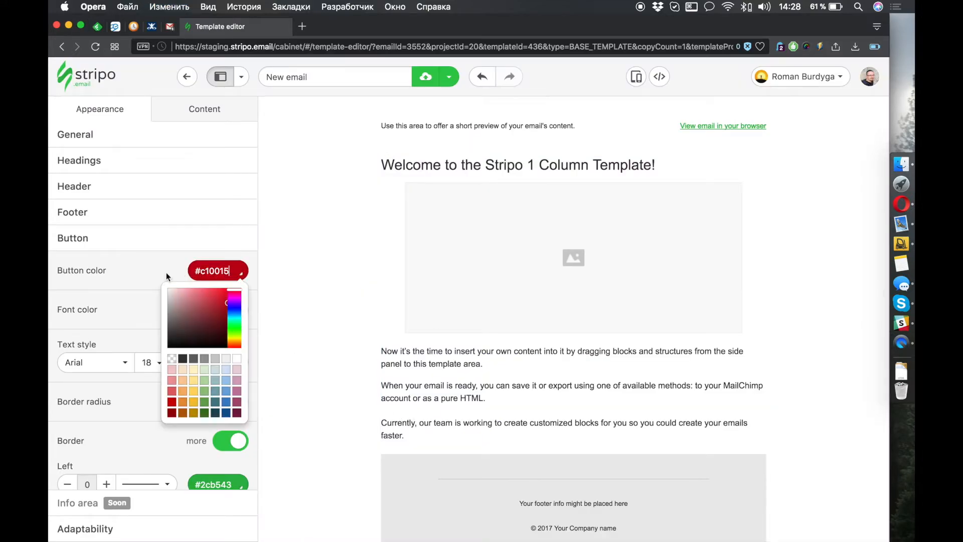
left_click(181, 274)
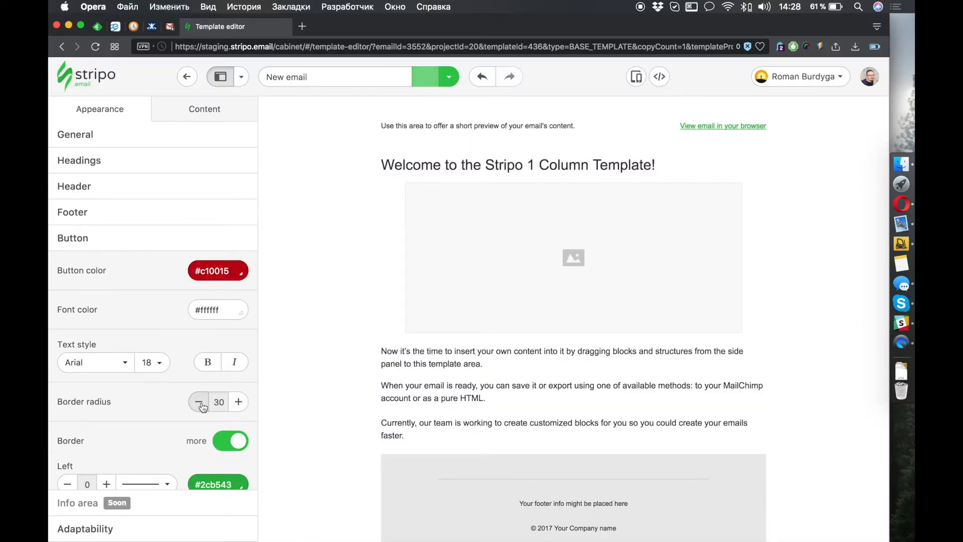
Insert a button block below the image placeholder and reduce the template's button border radius to 0.
left_click(215, 109)
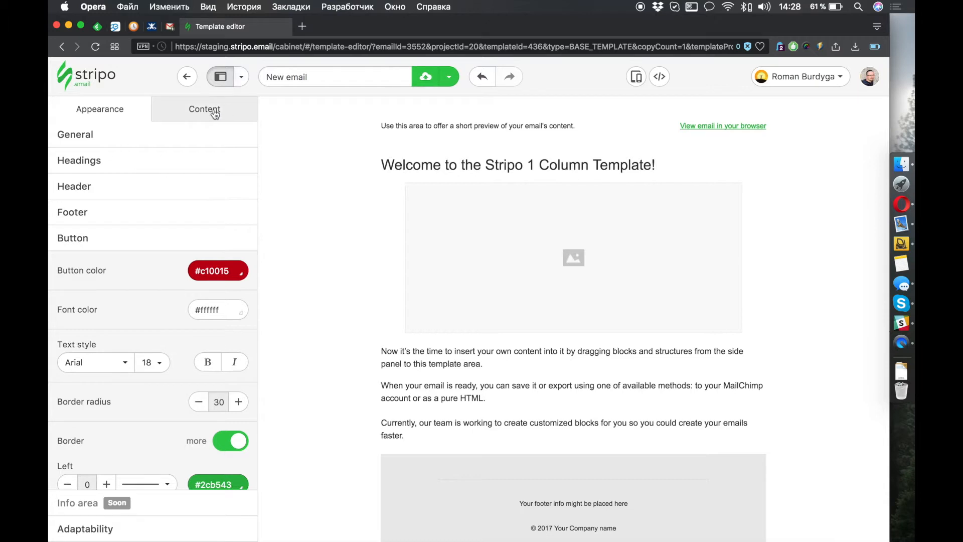
left_click_drag(220, 208, 492, 347)
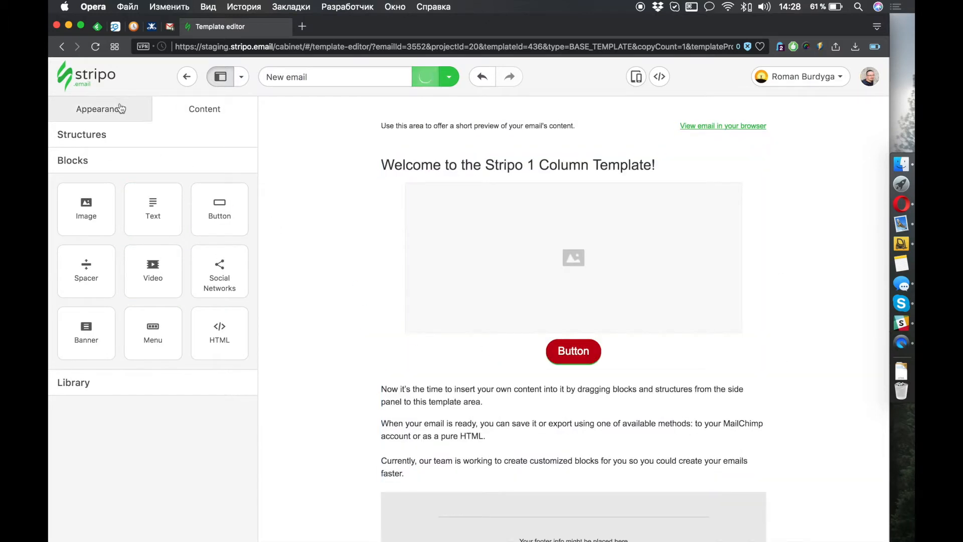
left_click(115, 118)
left_click(200, 406)
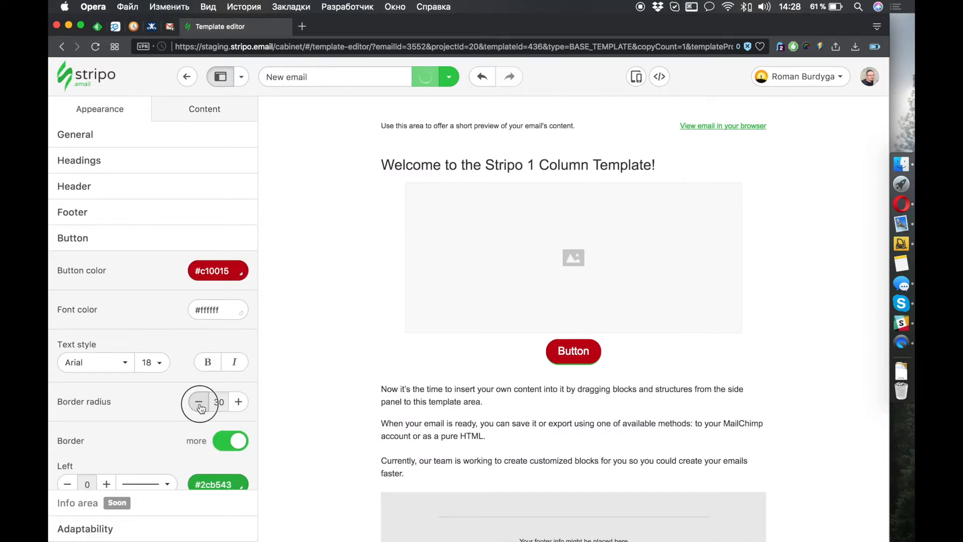
left_click(199, 401)
left_click(199, 401)
left_click(199, 402)
left_click(199, 401)
left_click(200, 405)
left_click(200, 406)
Replace the separate button side borders with one common border of width 0 in color #c10015.
scroll(201, 401, "down", 2)
left_click(222, 391)
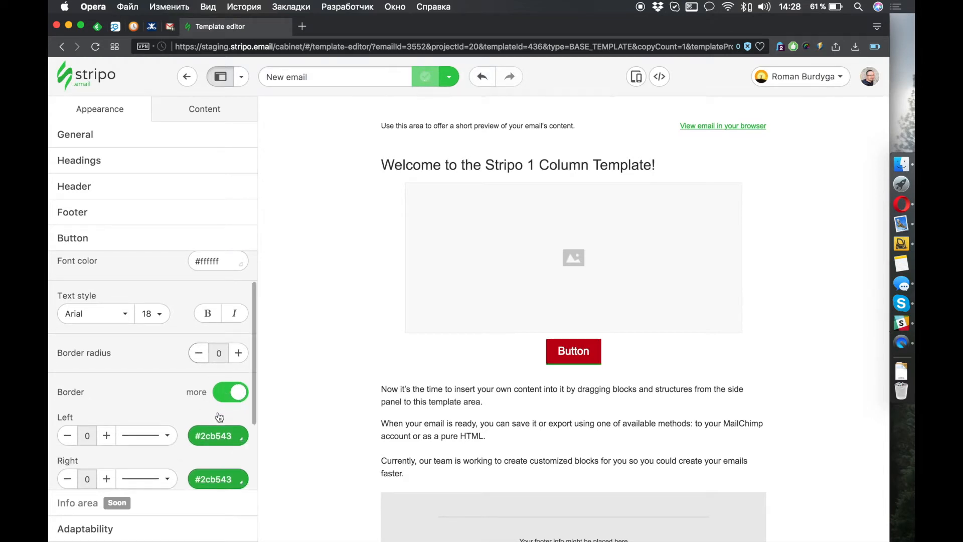
left_click(211, 460)
key("super+v")
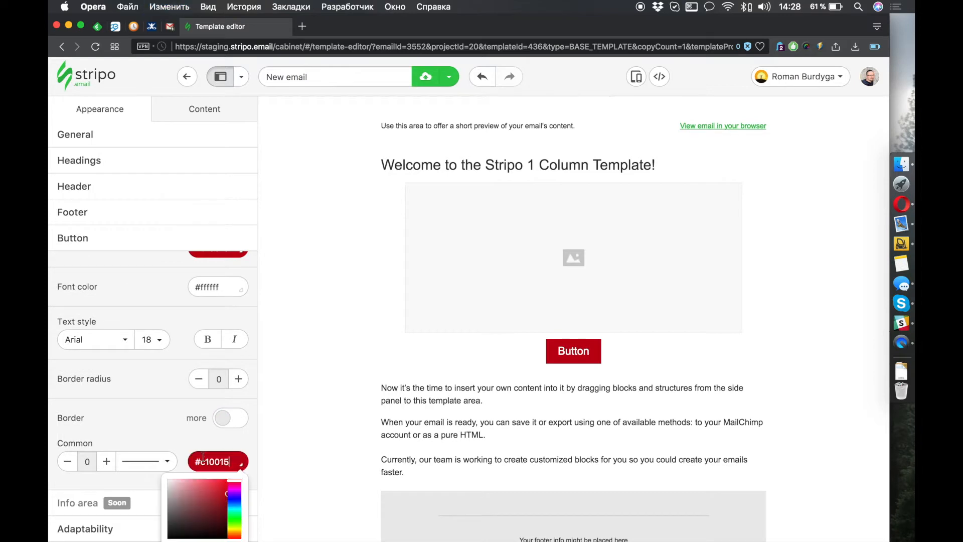
left_click(67, 464)
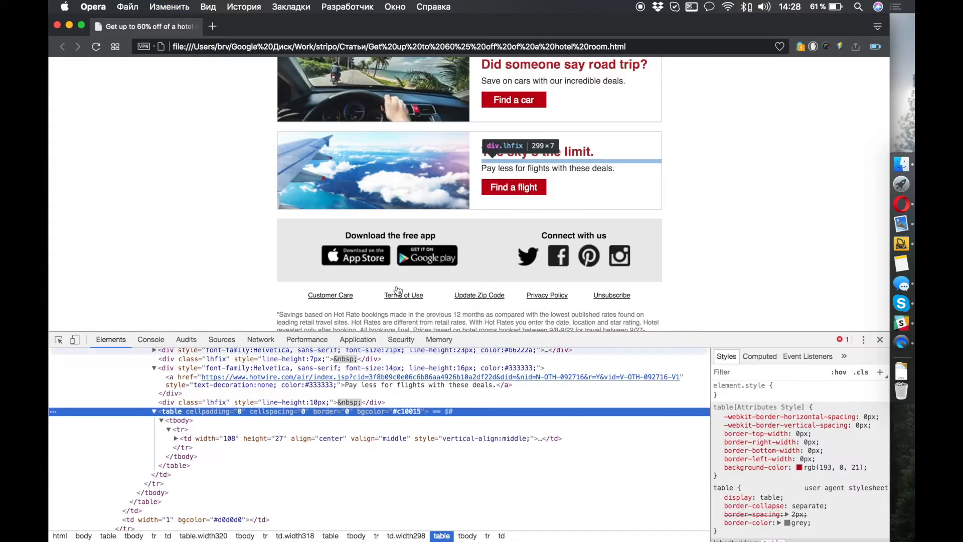
Examine the text styles of the "Find a car" and "Show Me" buttons in the Hotwire email.
scroll(509, 204, "up", 5)
scroll(509, 203, "up", 1)
scroll(371, 210, "down", 1)
left_click(58, 339)
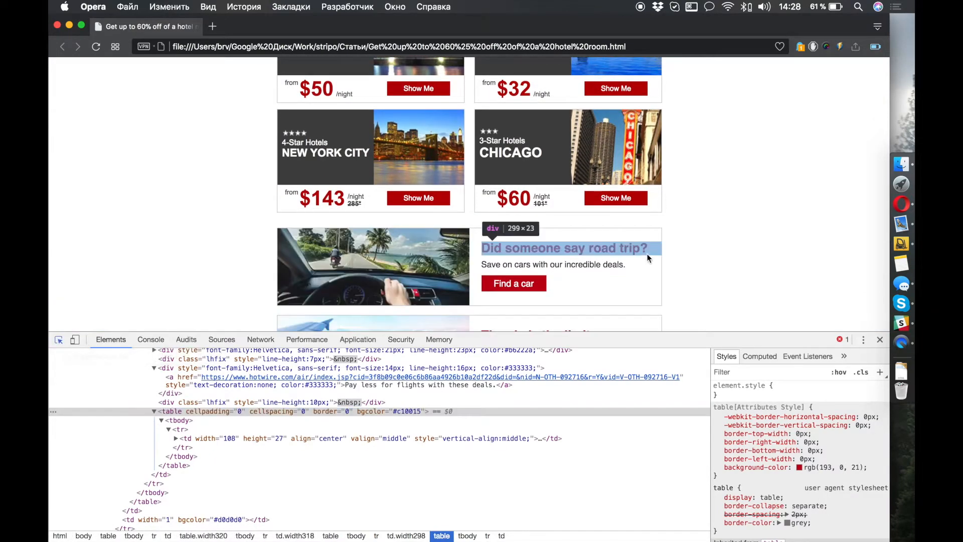
left_click(512, 284)
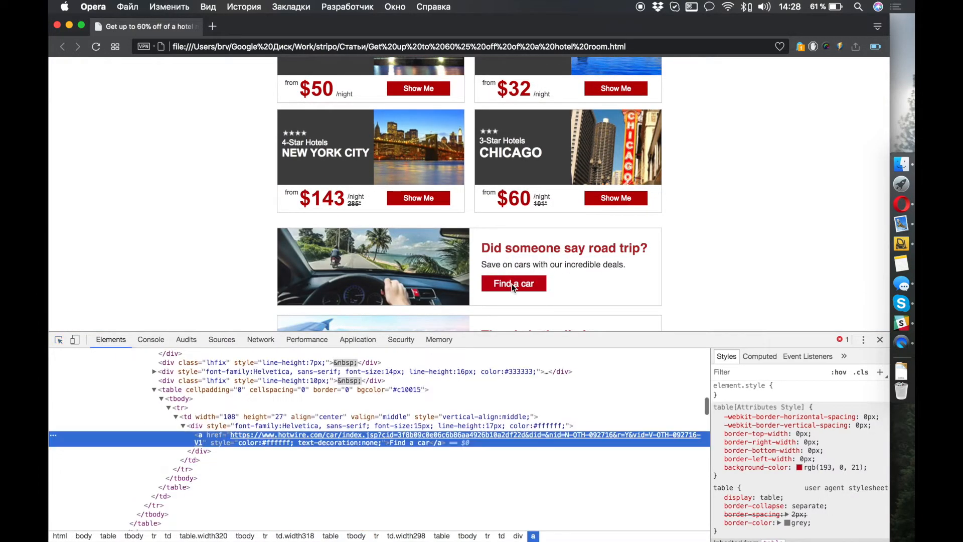
left_click(447, 419)
left_click(392, 424)
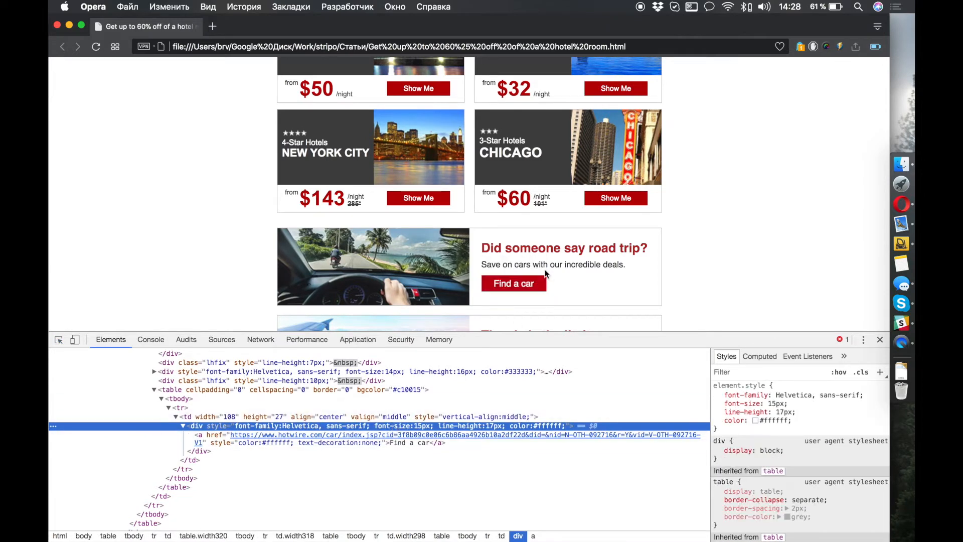
left_click(58, 340)
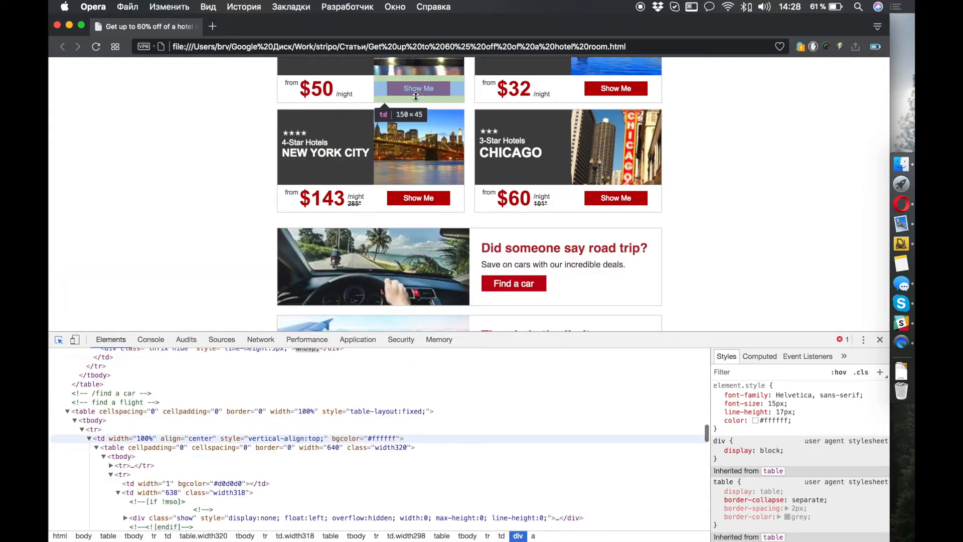
left_click(419, 89)
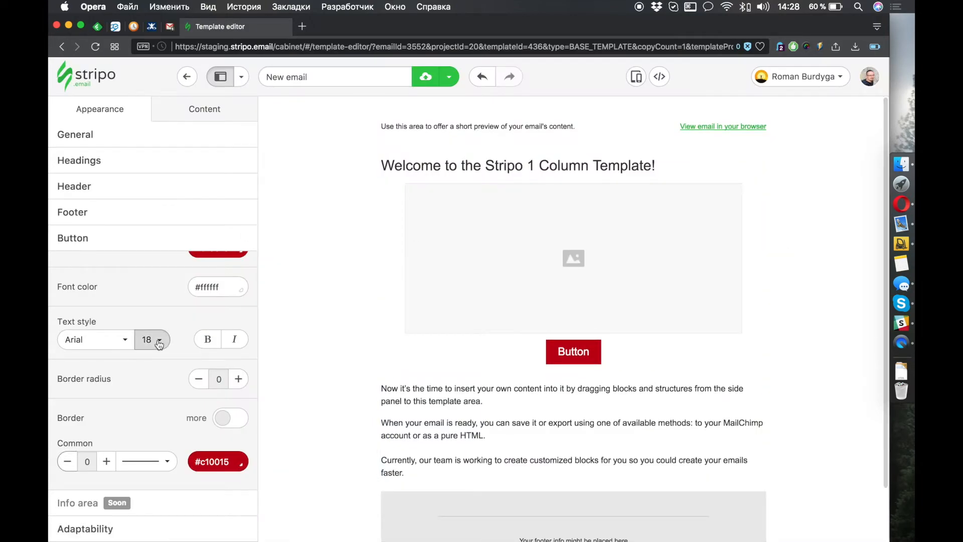
Set the template's button text size to 12.
left_click(159, 344)
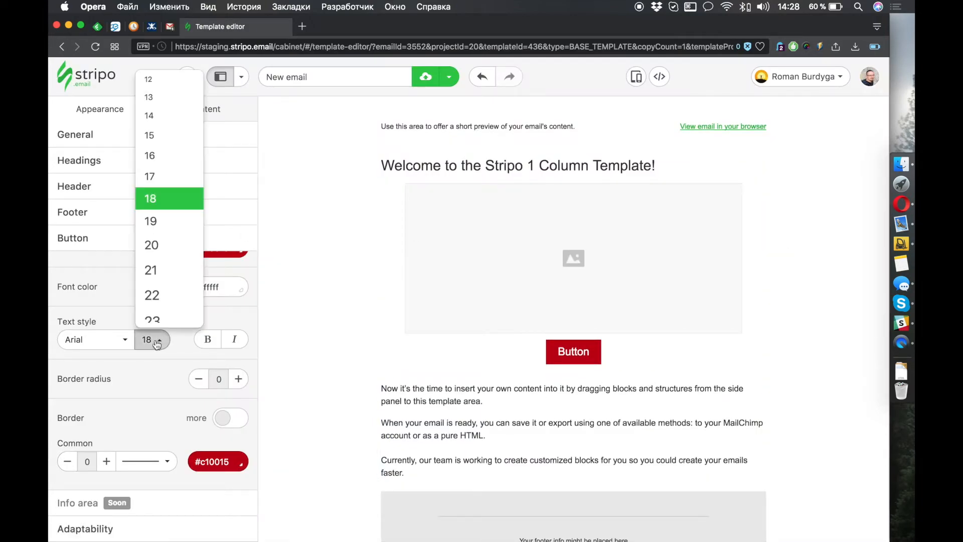
left_click(168, 88)
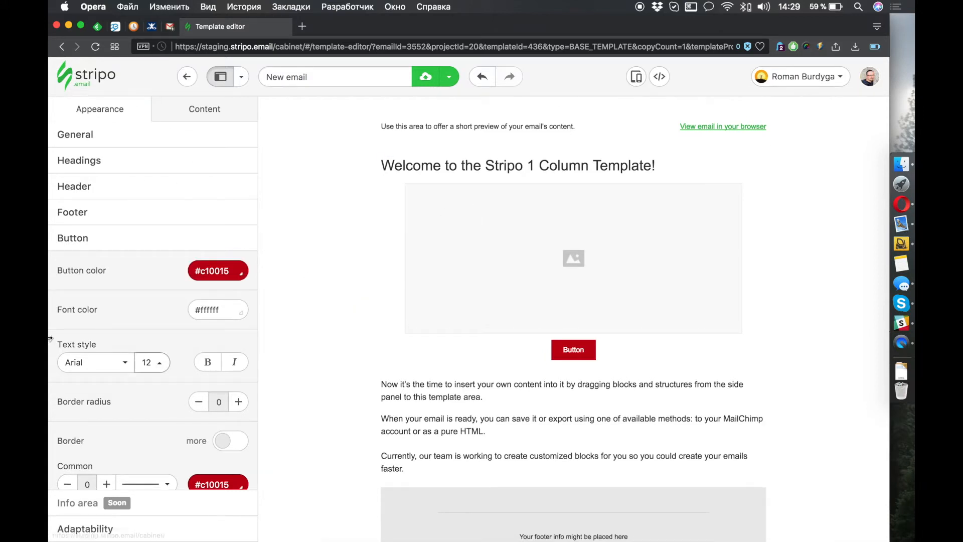
left_click(126, 240)
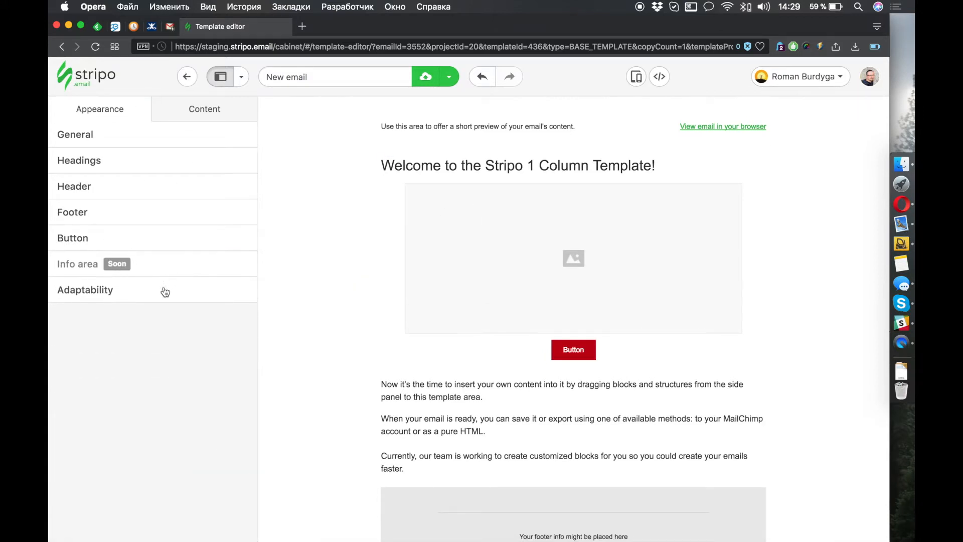
Review the template's adaptability text sizes and alignments, and its general font, color and interval settings.
left_click(165, 292)
scroll(165, 310, "down", 4)
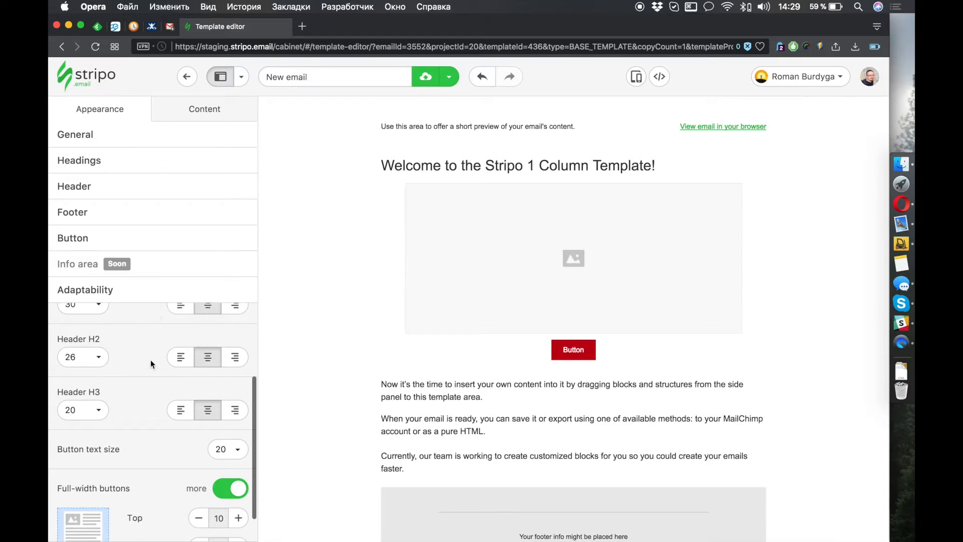
scroll(151, 359, "up", 3)
left_click(165, 137)
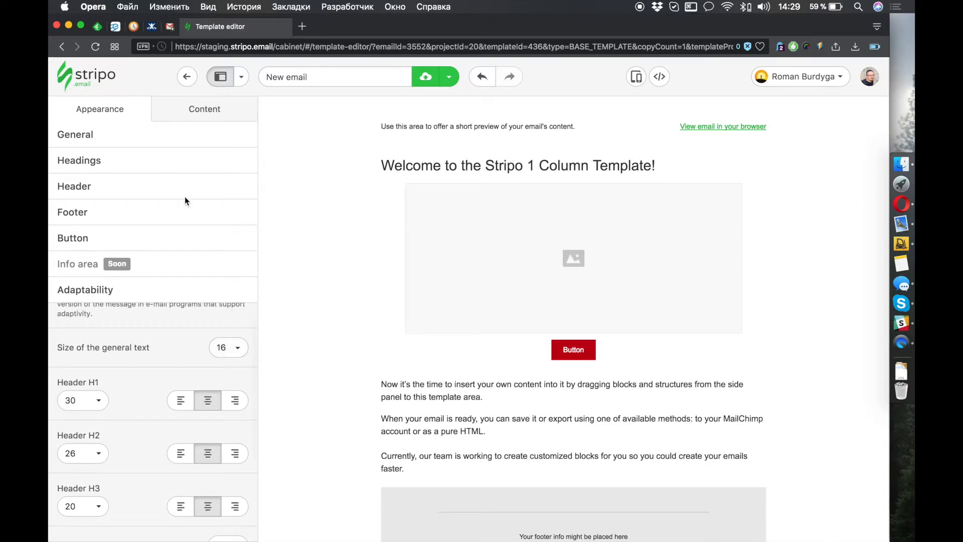
scroll(188, 224, "down", 5)
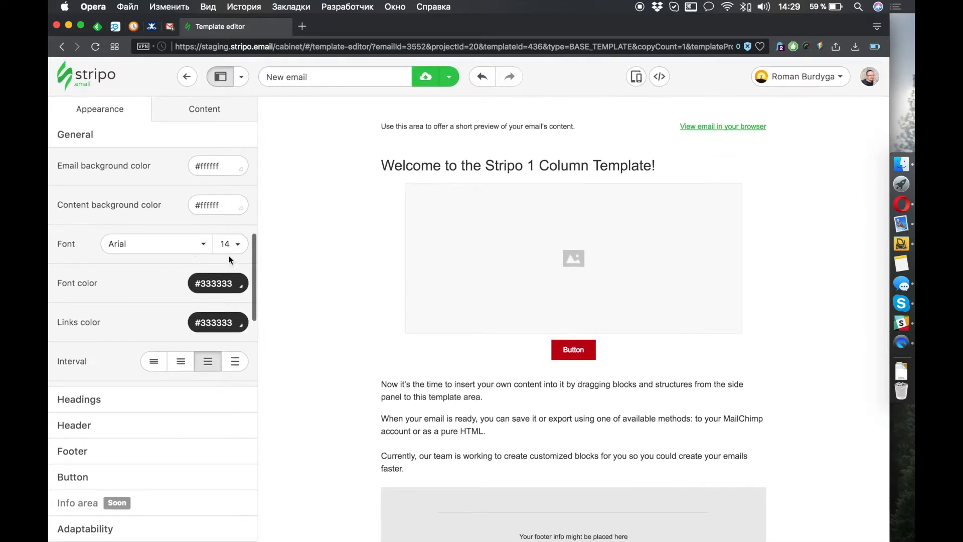
Set the template's mobile general text size to 14 and its mobile Header H3 size to 21.
left_click(140, 525)
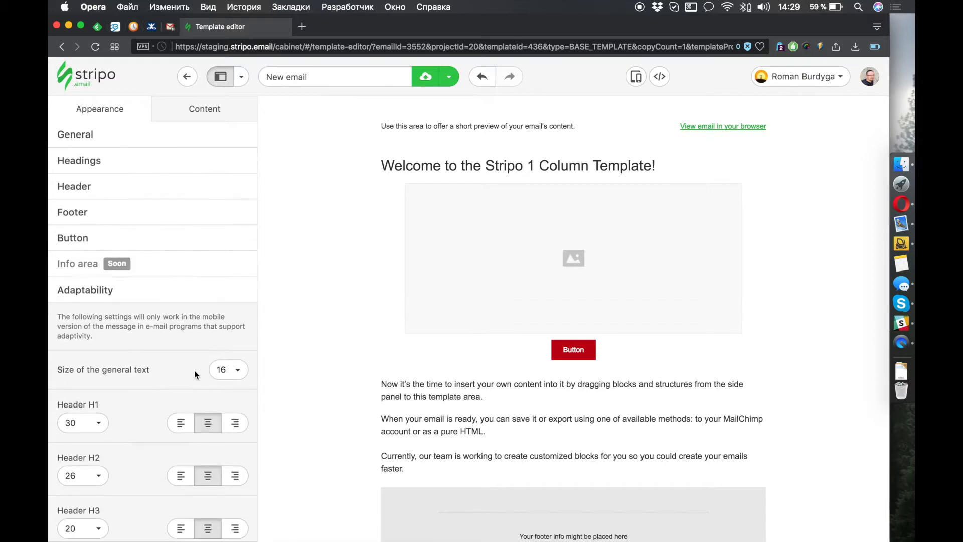
left_click(227, 369)
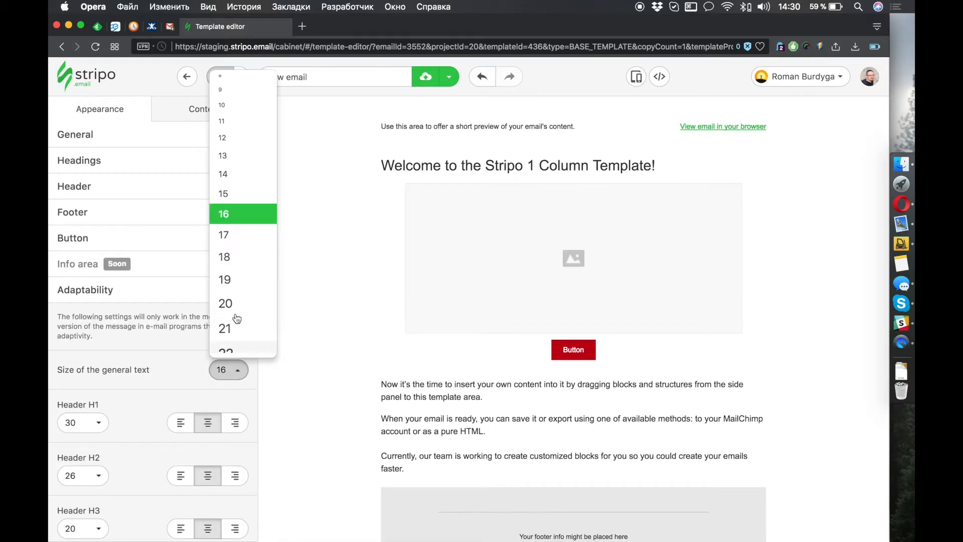
left_click(235, 181)
scroll(135, 379, "down", 3)
left_click(92, 420)
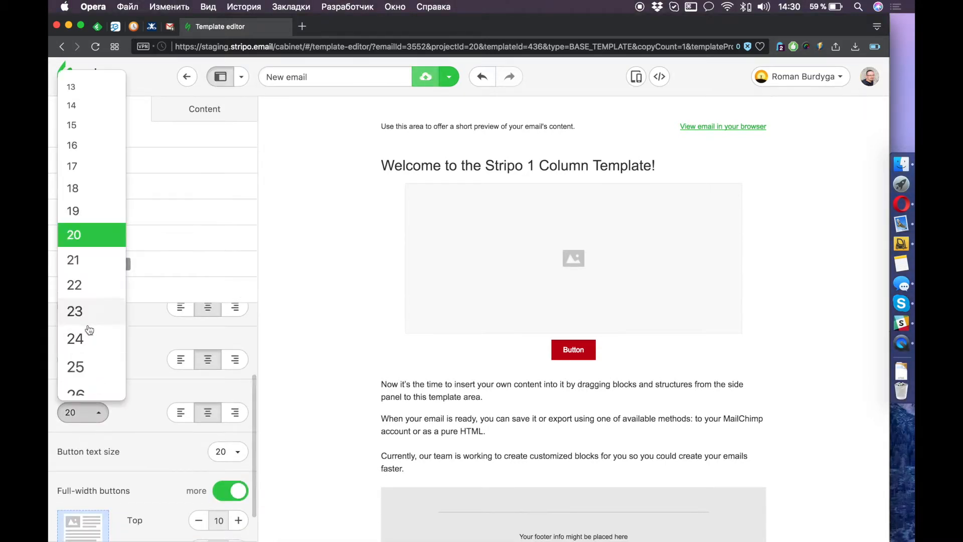
left_click(98, 260)
Left-align the mobile H3, H2 and H1 headers and set the mobile button text size to 17.
left_click(187, 408)
left_click(185, 360)
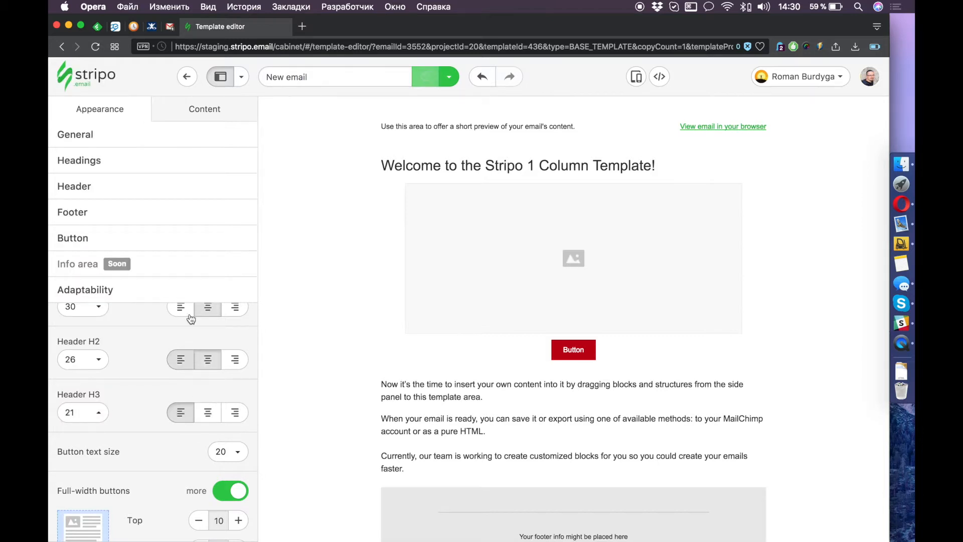
left_click(187, 312)
scroll(137, 369, "down", 2)
left_click(220, 422)
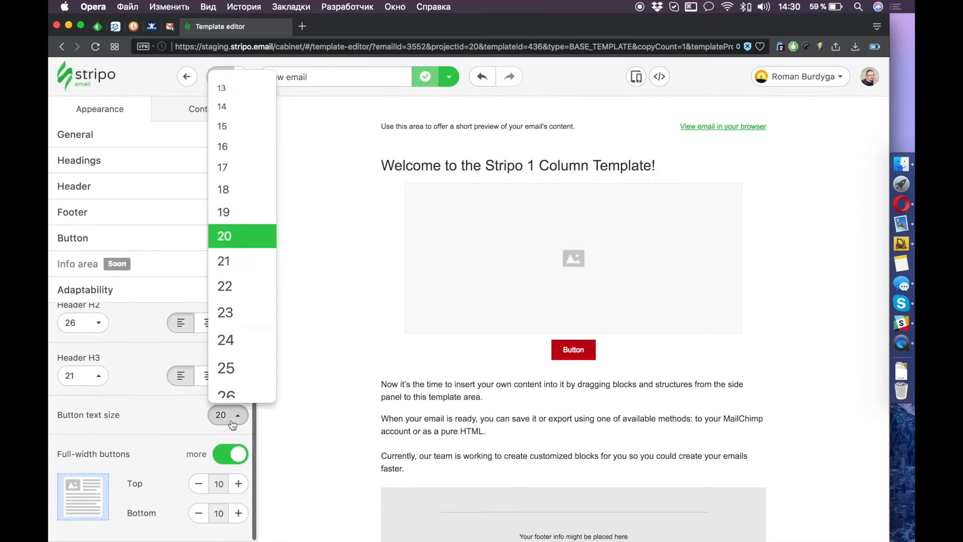
left_click(241, 172)
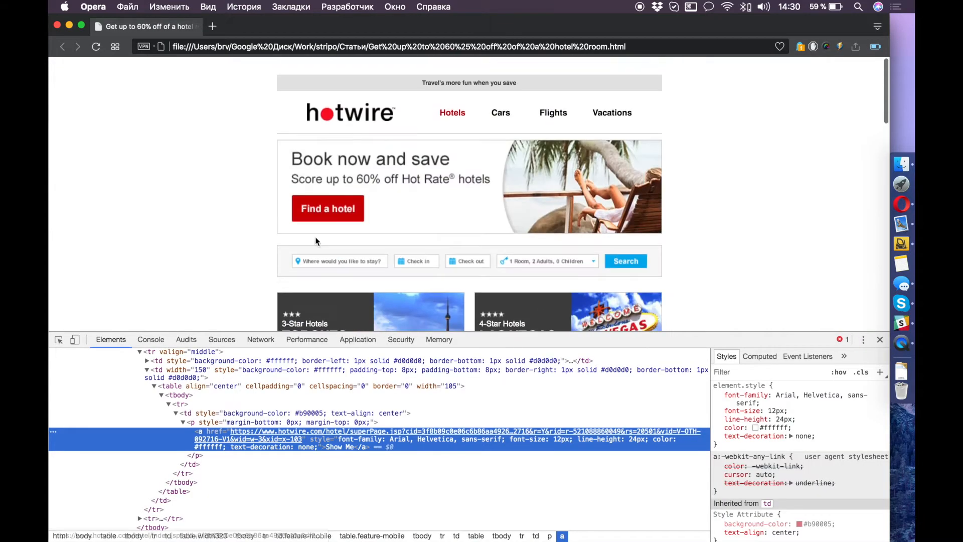
Copy the tagline "Travel's more fun when you save" from the top of the original Hotwire email.
scroll(316, 241, "down", 1)
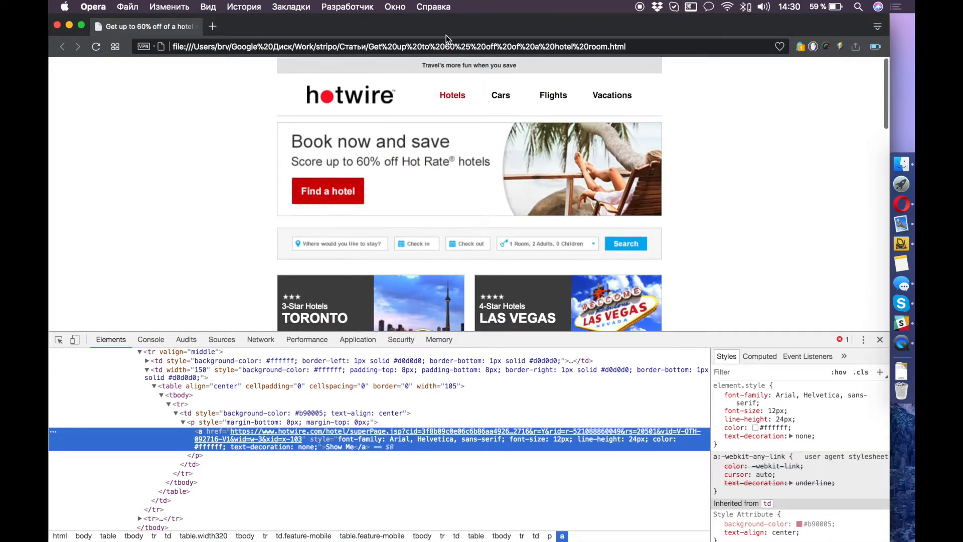
mouse_move(420, 65)
left_mouse_down()
mouse_move(546, 60)
mouse_move(420, 66)
left_mouse_up()
key("super+c")
left_click(537, 65)
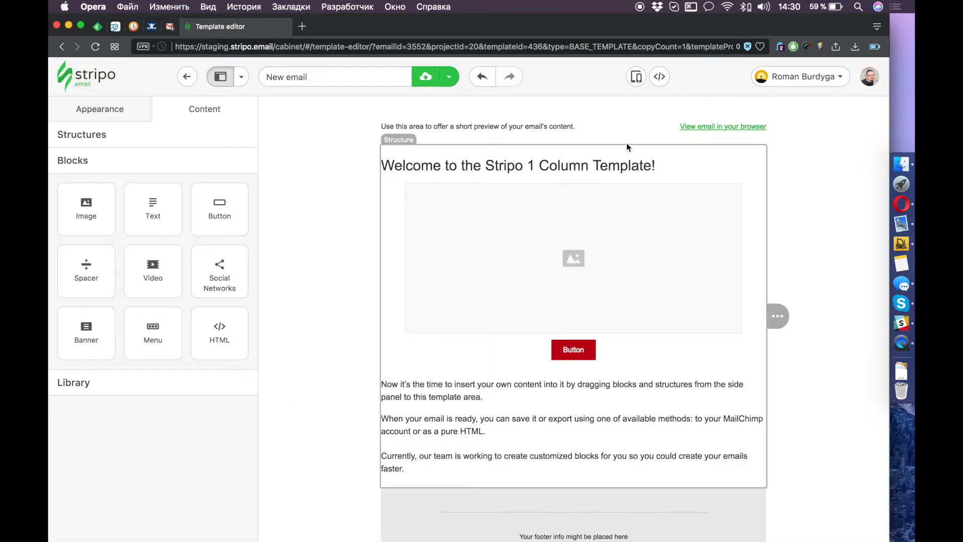
Add a single-column structure above the welcome heading and delete the structure holding the preview text and browser link.
left_click(128, 138)
left_click_drag(135, 168, 510, 131)
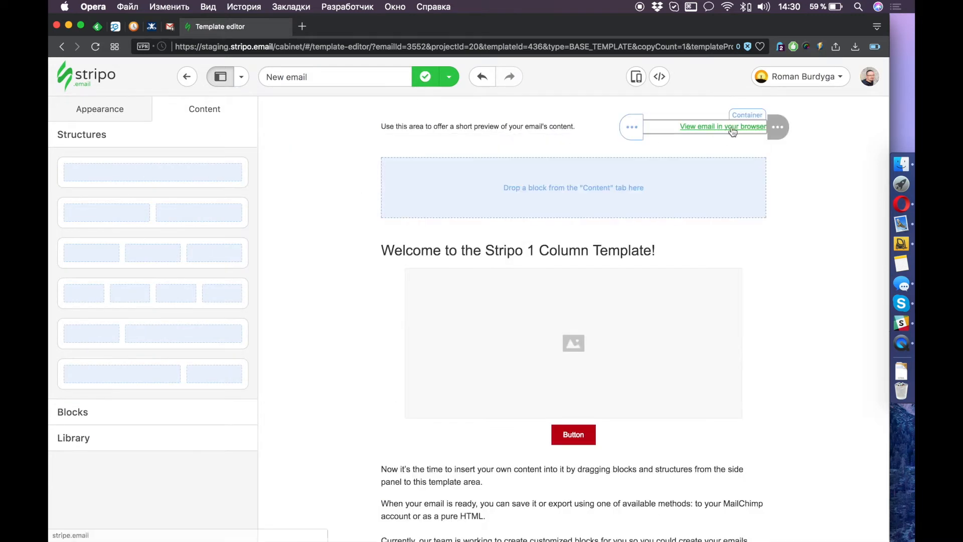
left_click(763, 133)
left_click(848, 128)
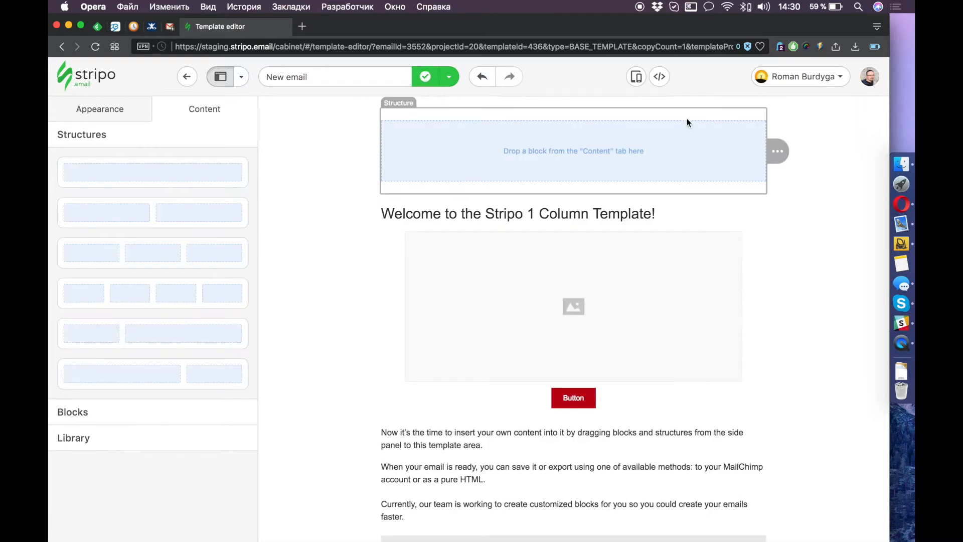
left_click(687, 121)
Add a text block to the empty structure, replace its text with "Travel's more fun when you save" and center it.
left_click(123, 490)
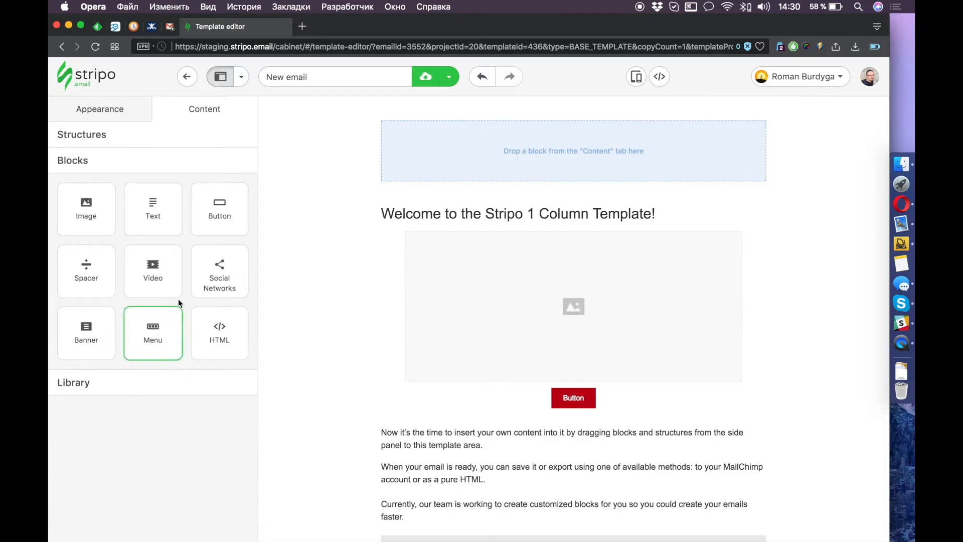
left_click_drag(155, 210, 539, 144)
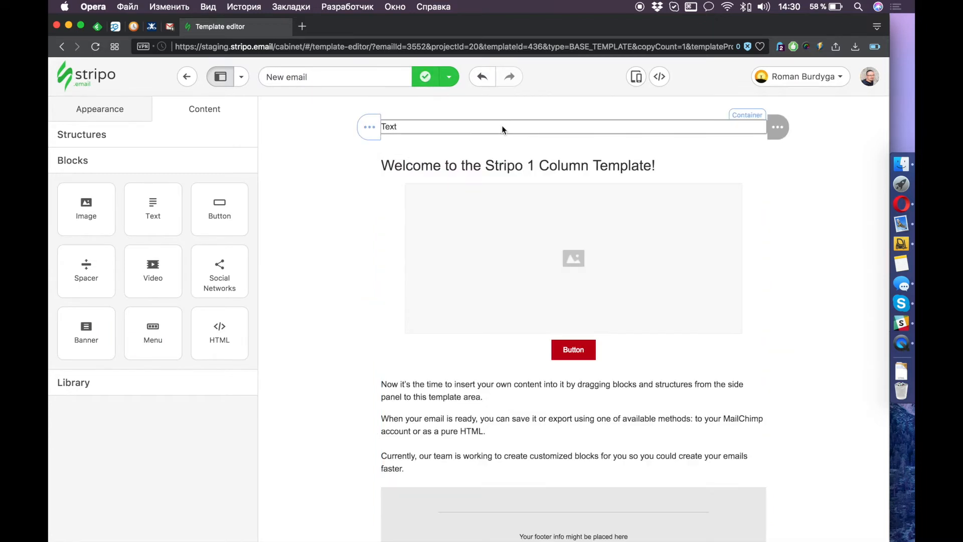
left_click(433, 129)
key("super+a")
key("super+v")
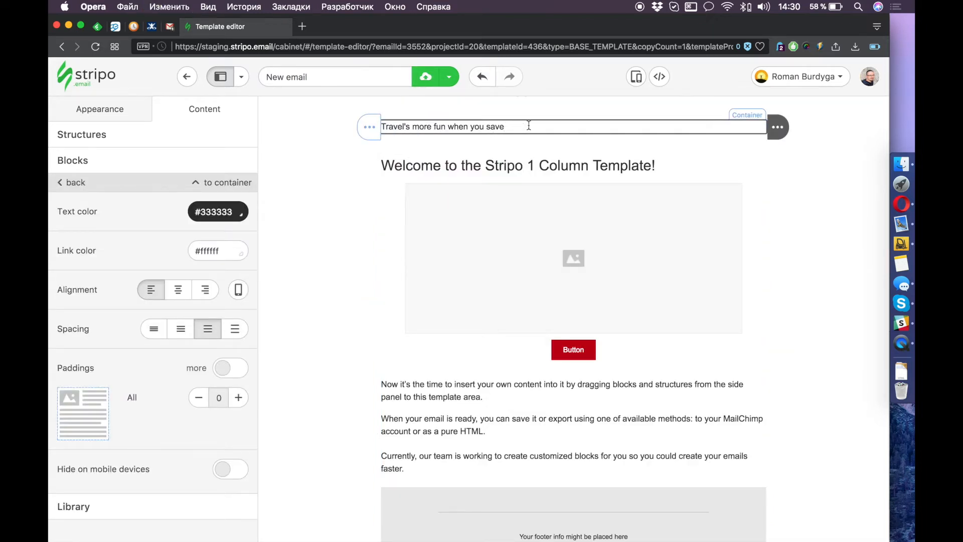
left_click(178, 289)
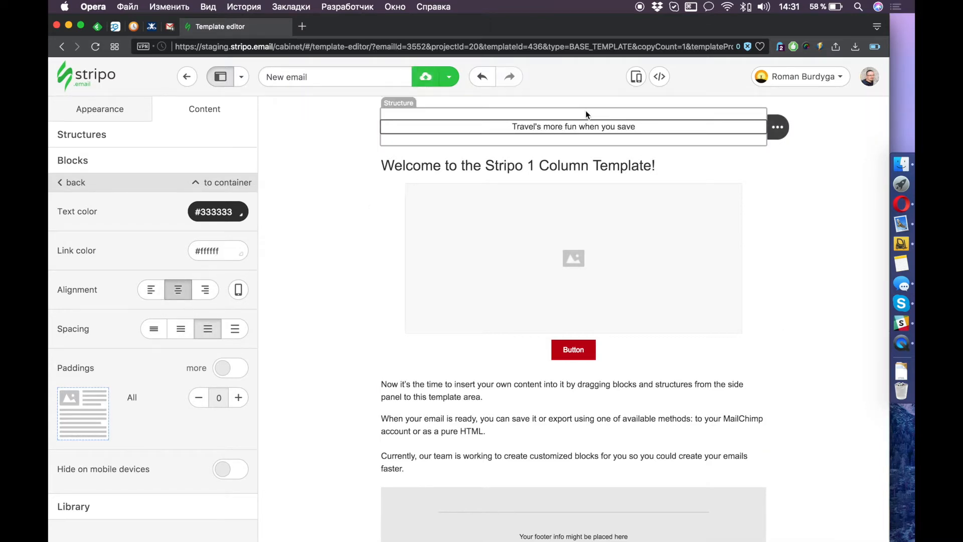
Inspect the tagline's styles in the original Hotwire email and copy its text color #434343.
triple_click(576, 127)
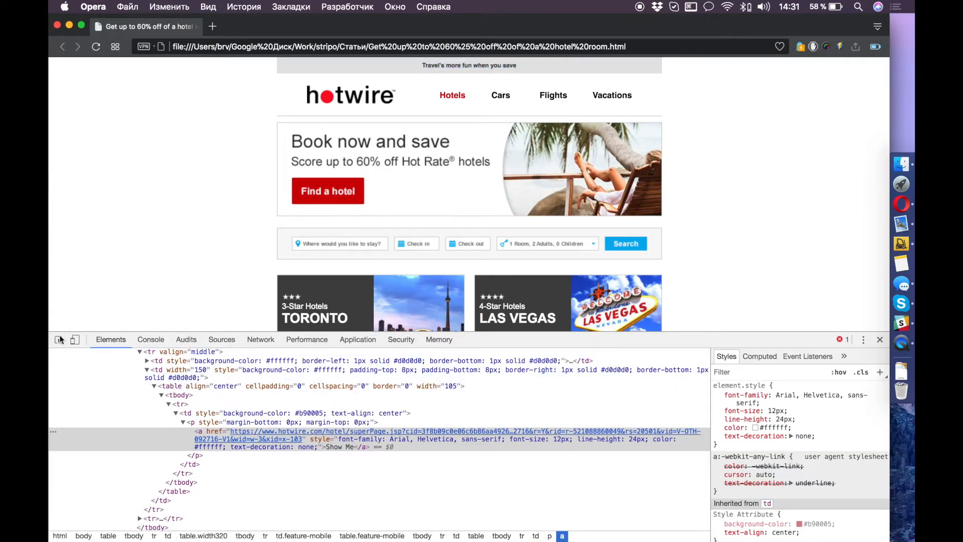
left_click(59, 340)
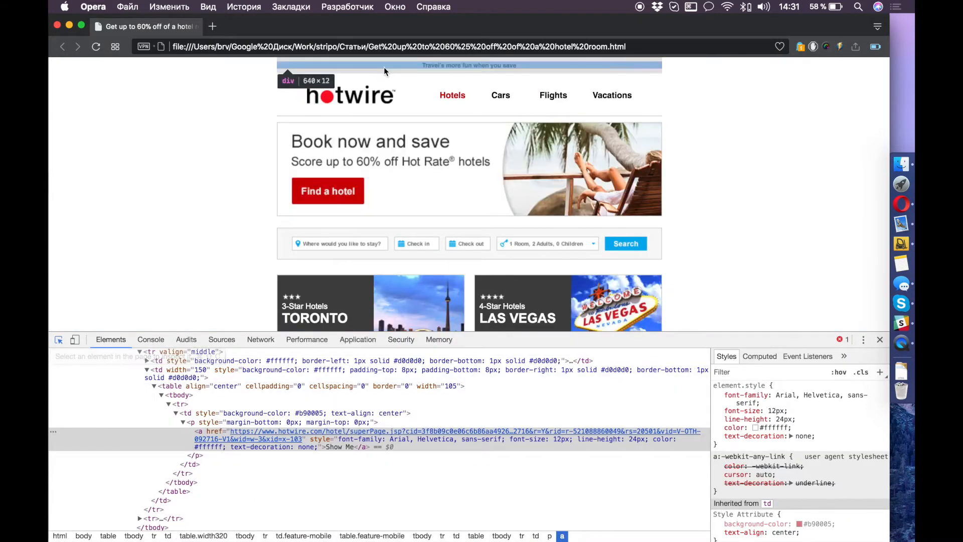
left_click(455, 59)
left_click(147, 440)
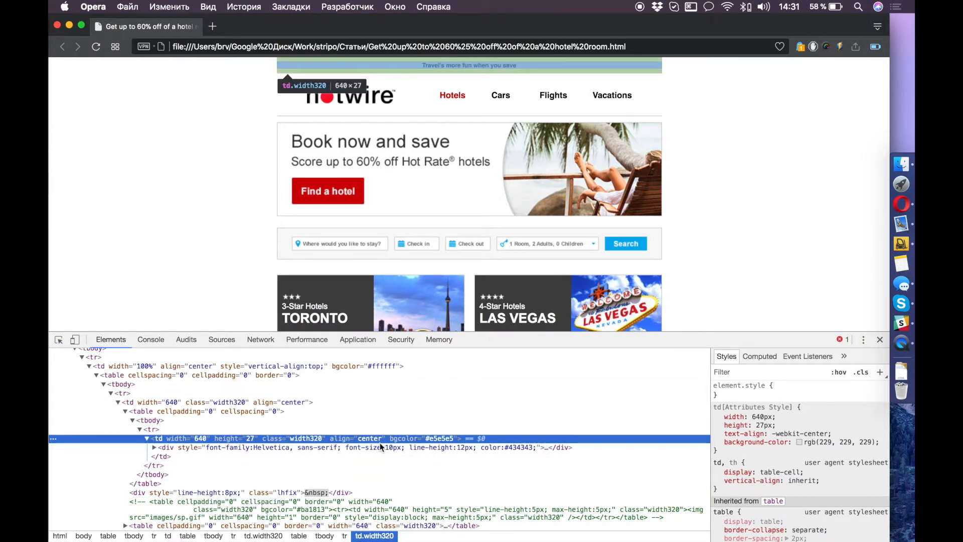
left_click(380, 446)
left_click(774, 420)
key("super+c")
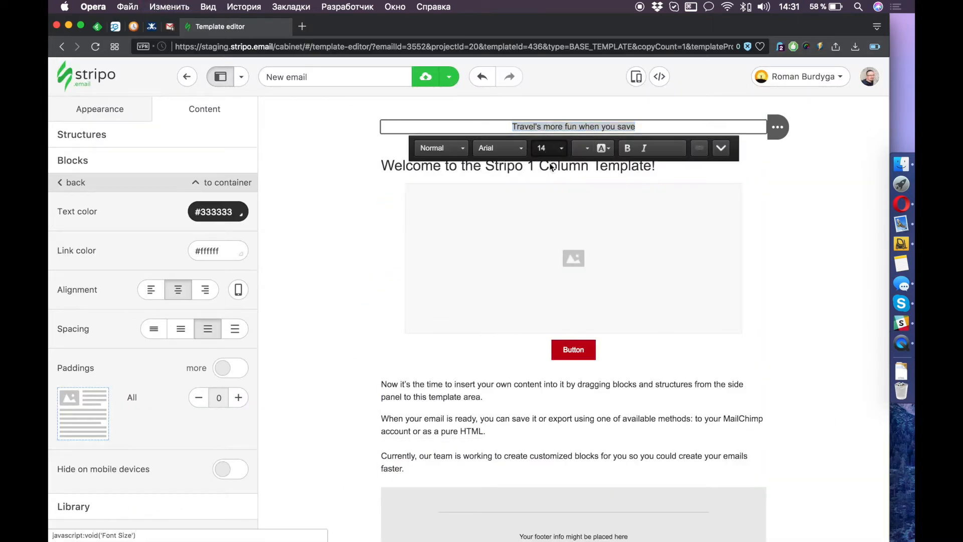
Set the tagline's font size to 10 and its text and link colors to #434343.
left_click(549, 149)
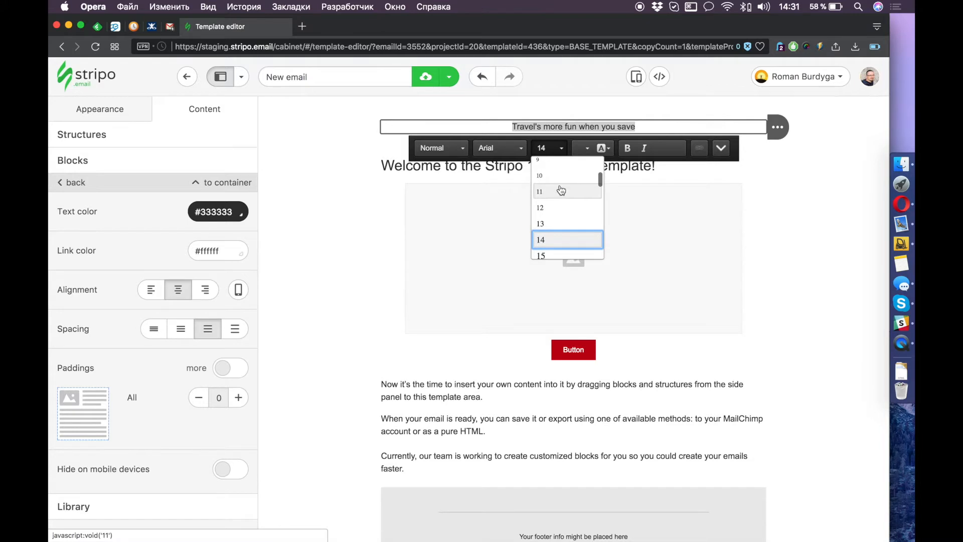
left_click(567, 176)
left_click(217, 212)
key("super+a")
key("super+v")
left_click(154, 211)
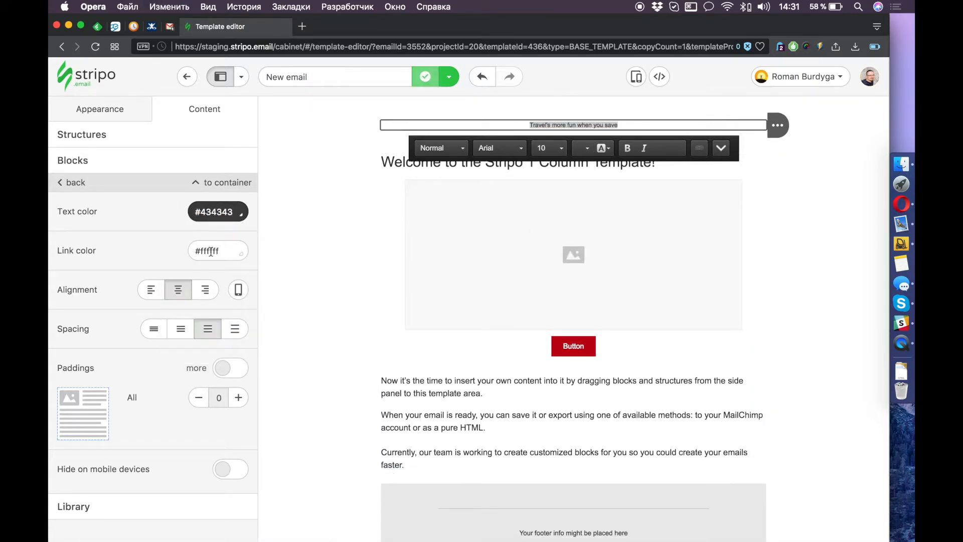
left_click(218, 251)
key("super+a")
key("super+v")
left_click(161, 232)
Inspect the tagline bar in the original Hotwire email and copy its background color #e5e5e5.
key("super+grave")
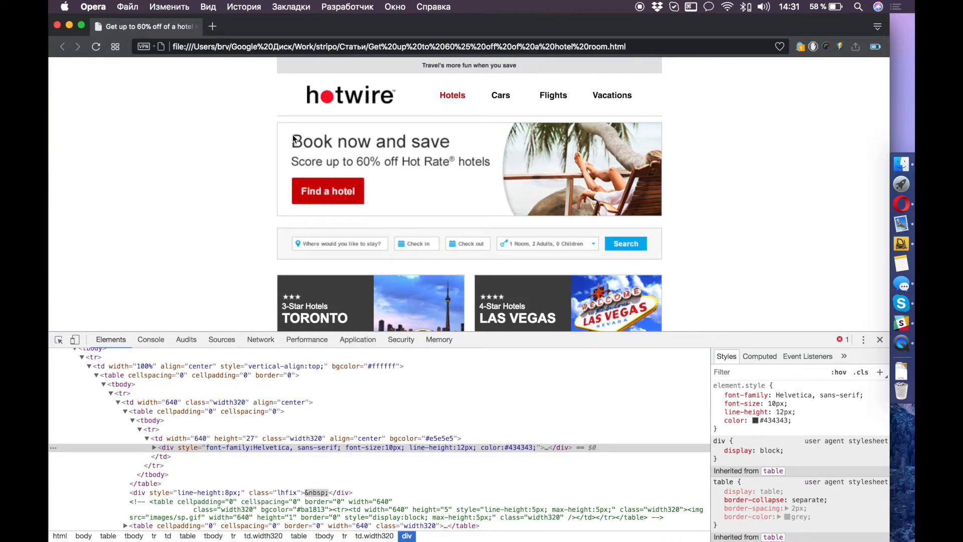
left_click(58, 340)
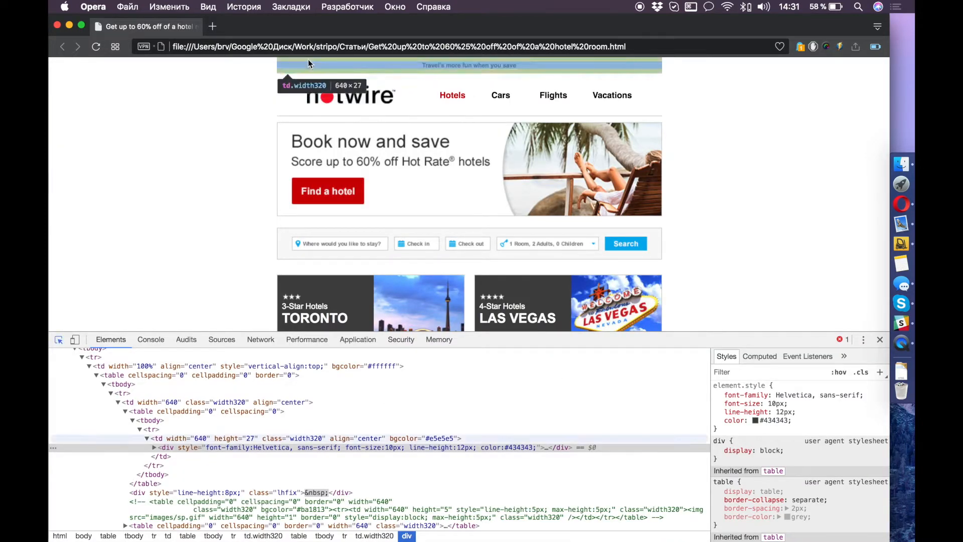
left_click(307, 61)
double_click(440, 438)
key("super+c")
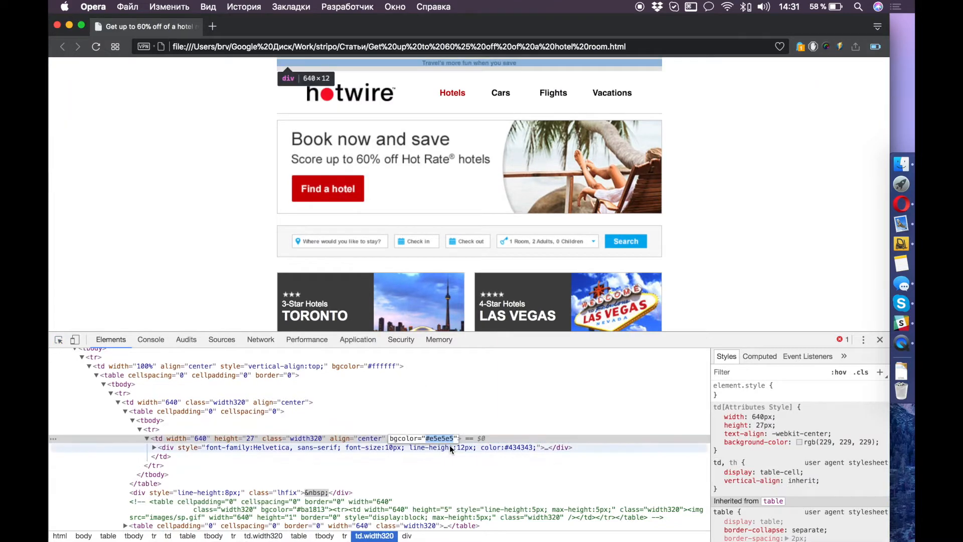
Set the background color of the tagline's structure to #e5e5e5 in the Stripo template.
key("super+grave")
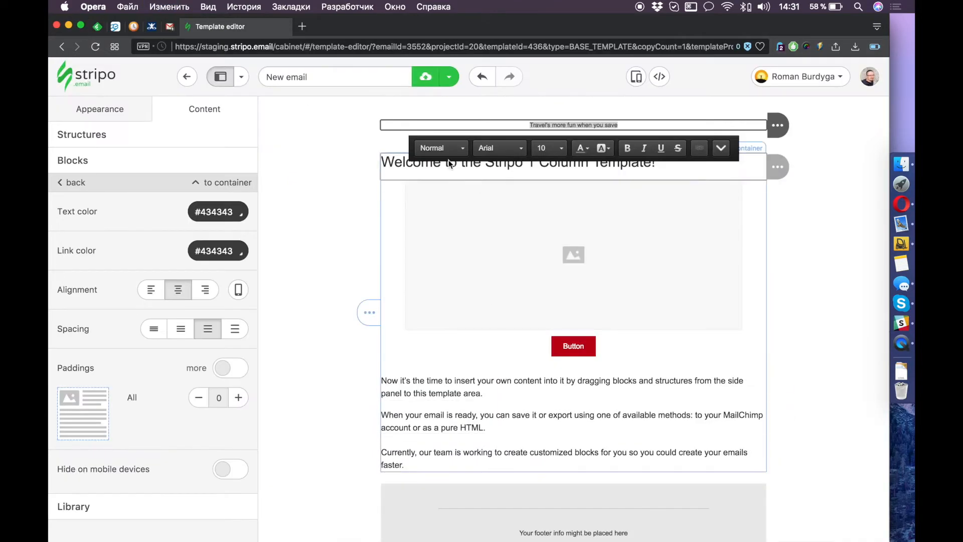
left_click(471, 118)
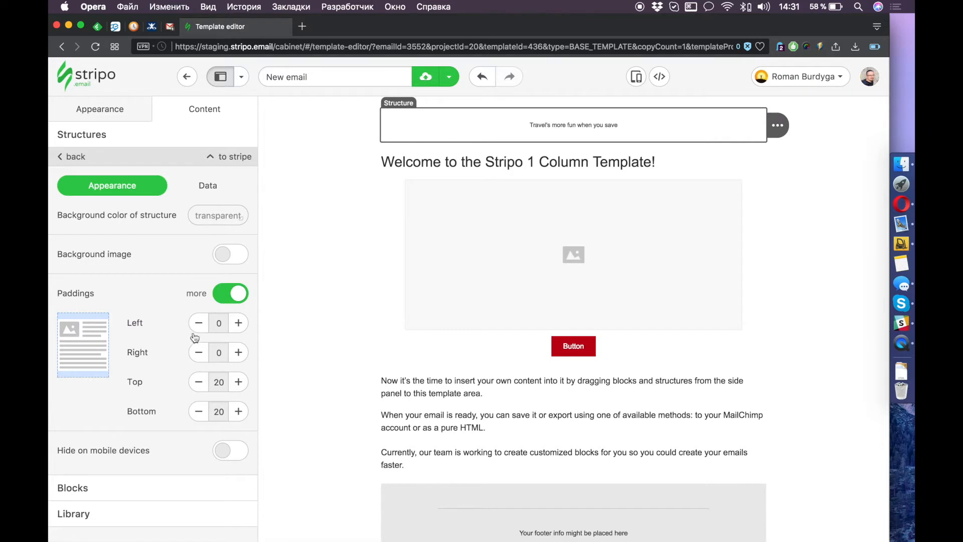
key("super+v")
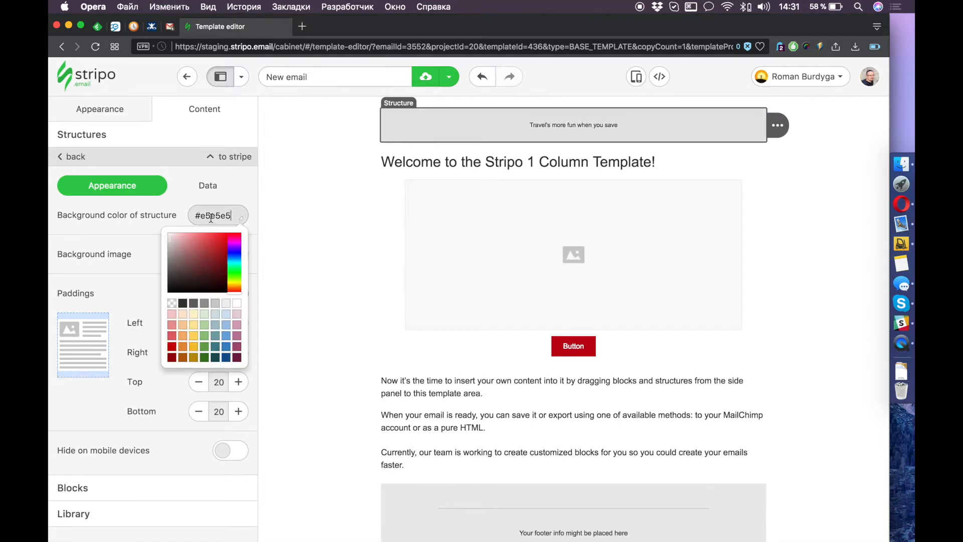
left_click(160, 251)
Set the top and bottom paddings of the tagline's structure to 5.
left_click(200, 390)
left_click(198, 381)
left_click(199, 411)
left_click(199, 411)
left_click(199, 411)
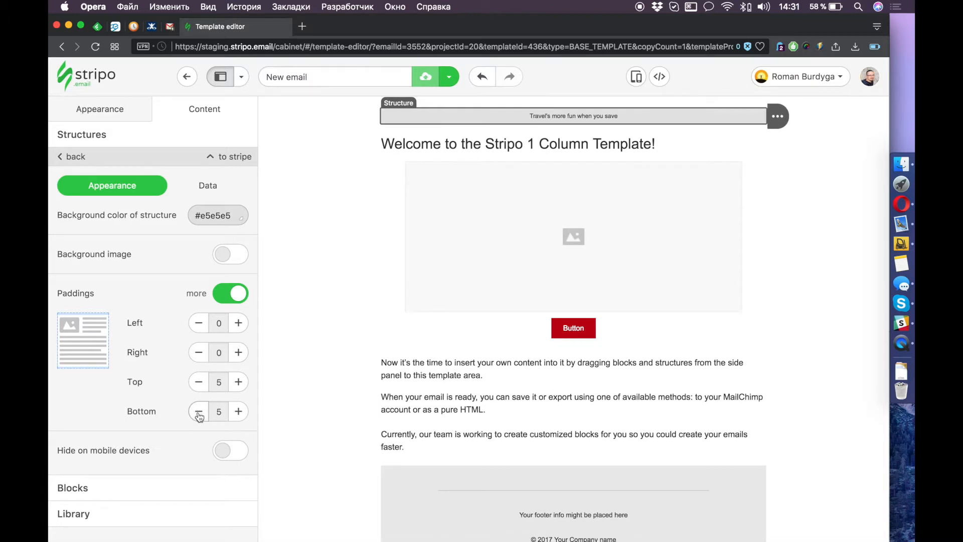
Make the tagline text bold and deselect the block.
left_click(578, 116)
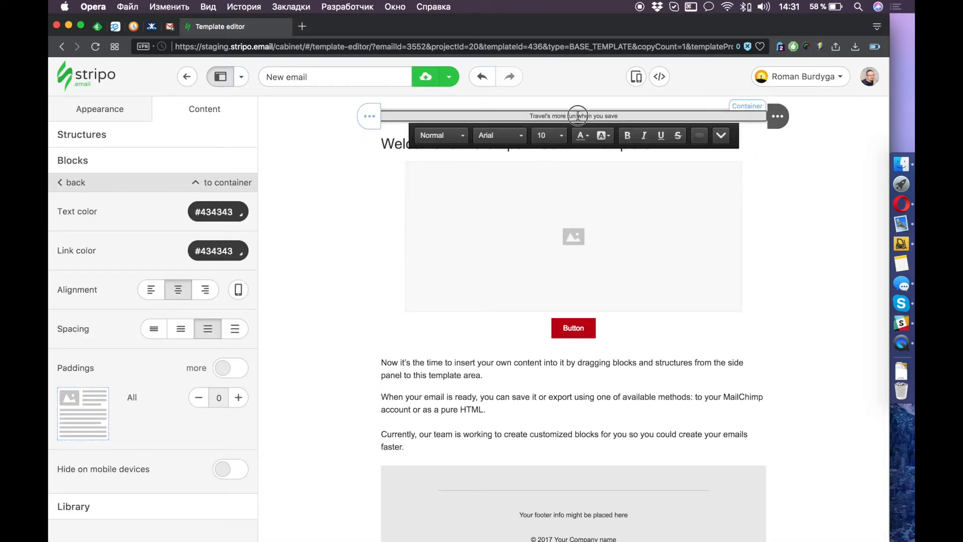
triple_click(578, 116)
left_click(628, 136)
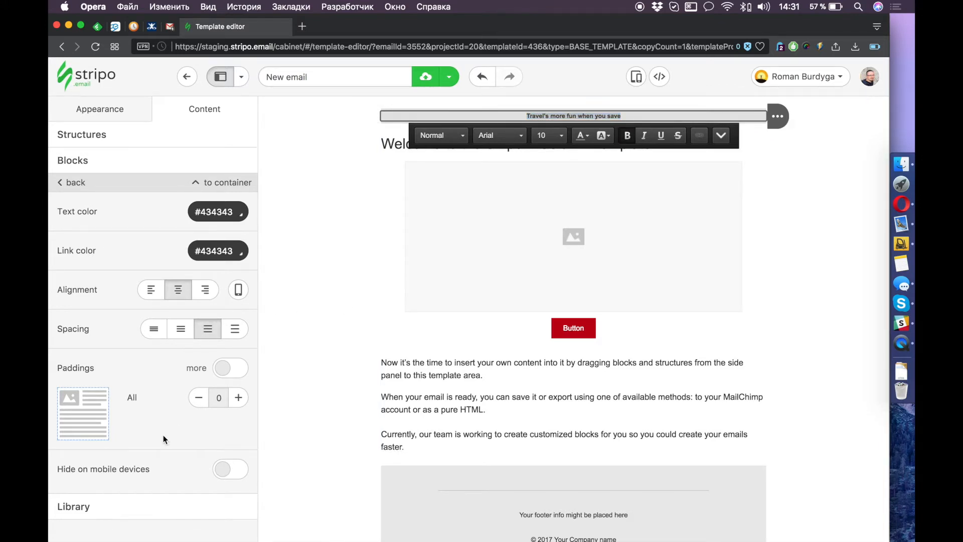
left_click(581, 70)
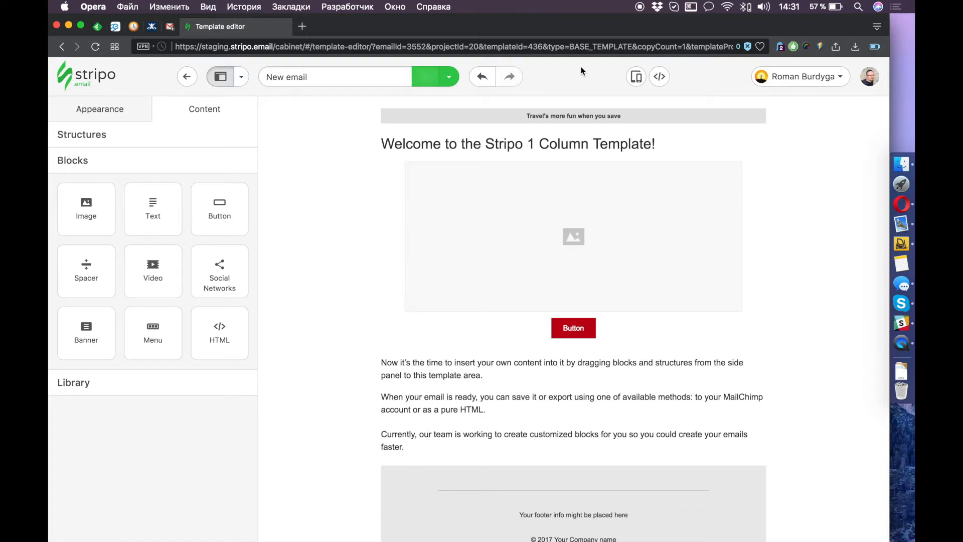
Add a two-column structure with a narrow left column below the tagline bar and place an image block in that column.
key("super+grave")
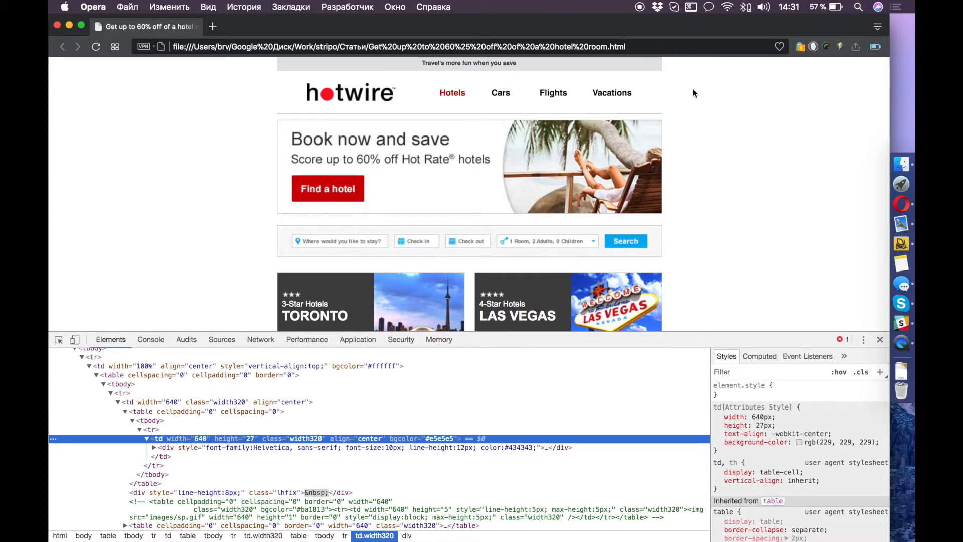
key("super+grave")
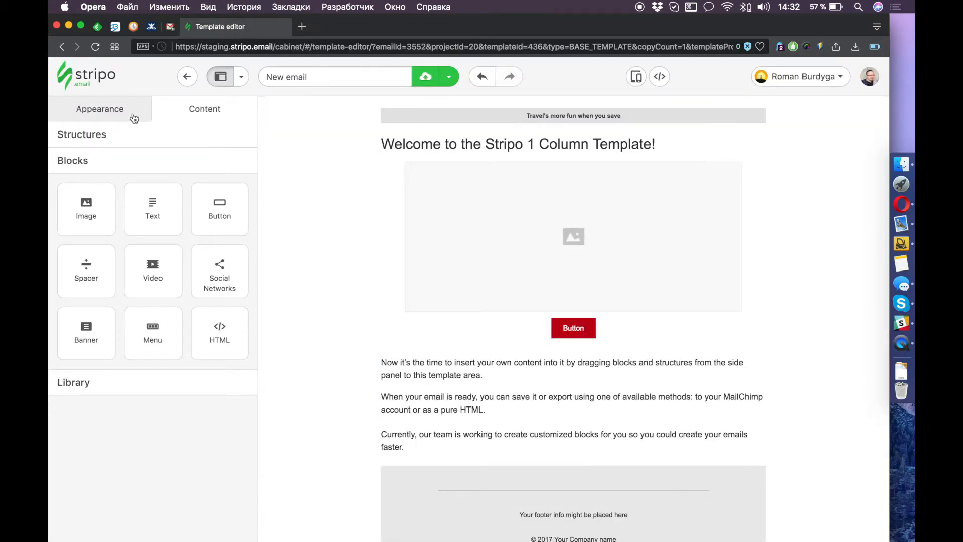
left_click(125, 136)
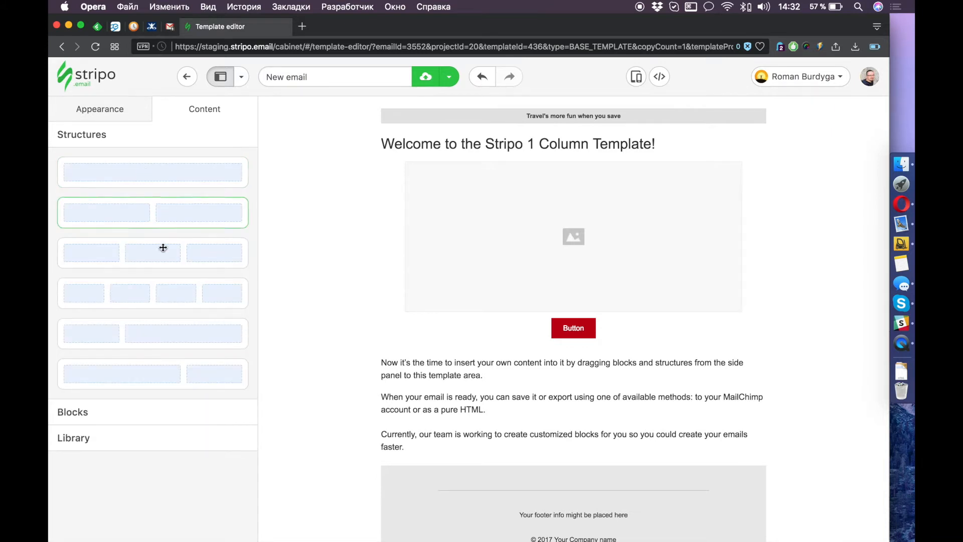
mouse_move(163, 331)
left_mouse_down()
mouse_move(574, 103)
mouse_move(564, 121)
left_mouse_up()
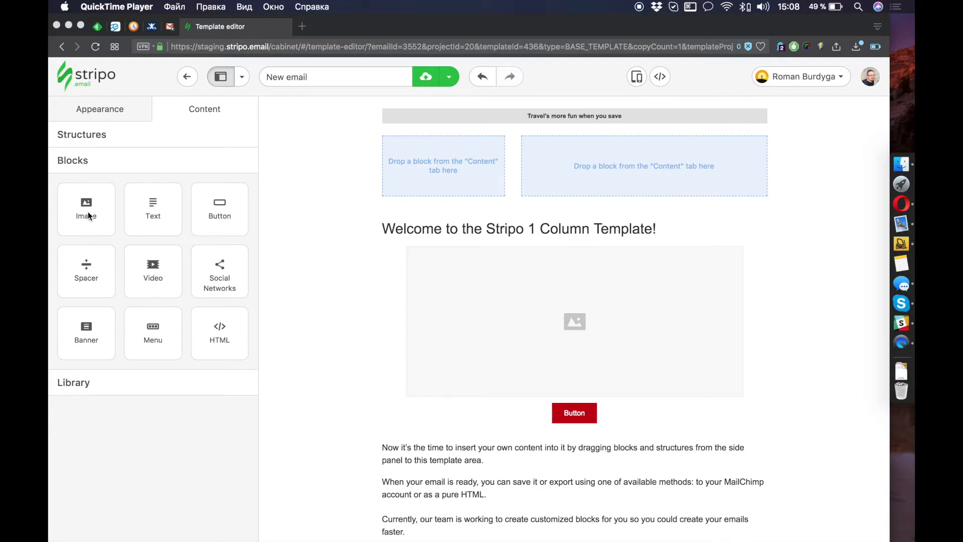
left_click(119, 422)
mouse_move(85, 210)
left_mouse_down()
mouse_move(355, 217)
mouse_move(440, 153)
left_mouse_up()
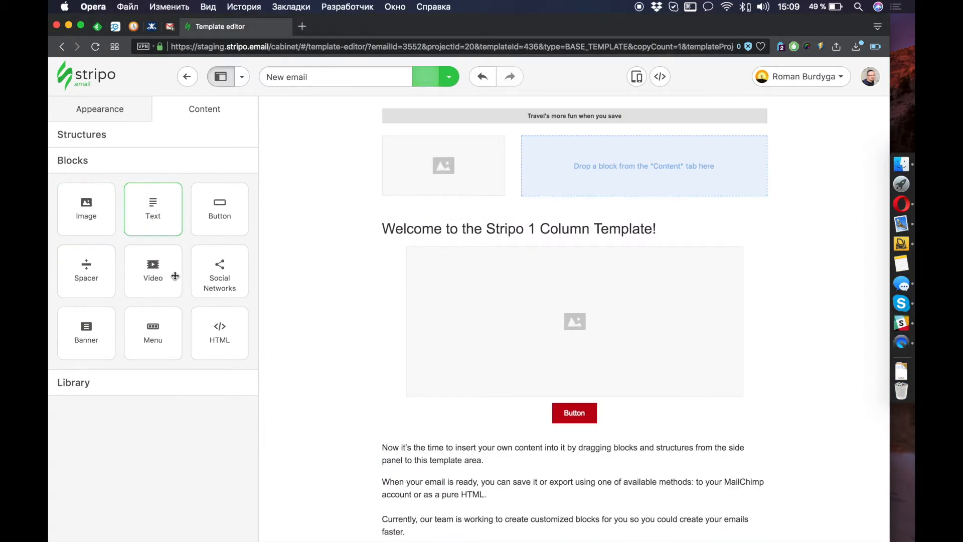
Place a menu block in the header's wide column, then upload all pictures from the Finder folder "Get up to 60% off of a hotel room_files" to the email's images.
left_click_drag(152, 329, 584, 143)
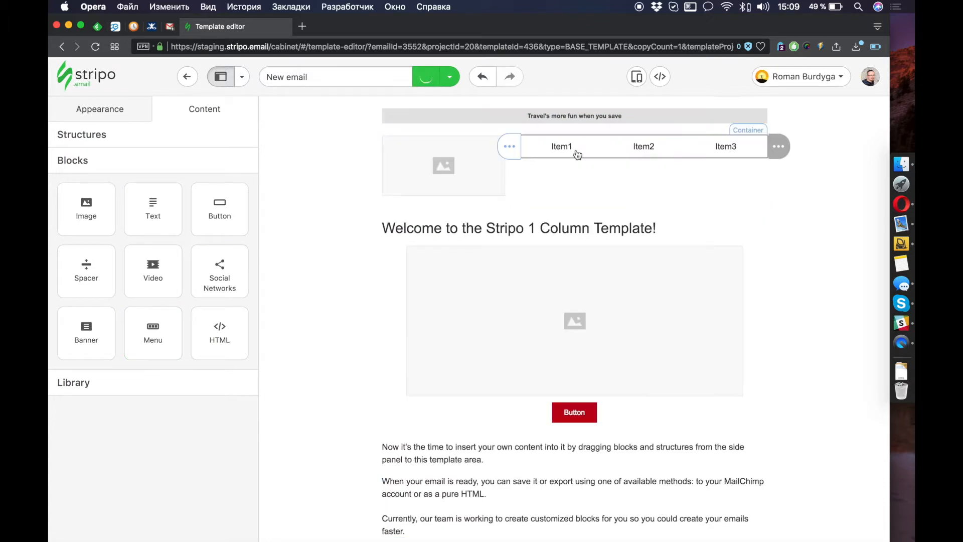
left_click(445, 159)
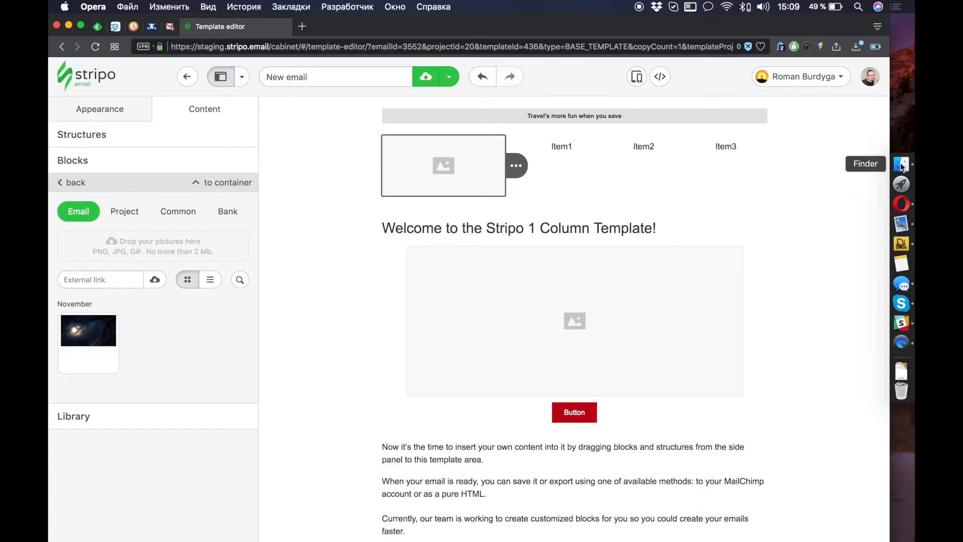
left_click(902, 164)
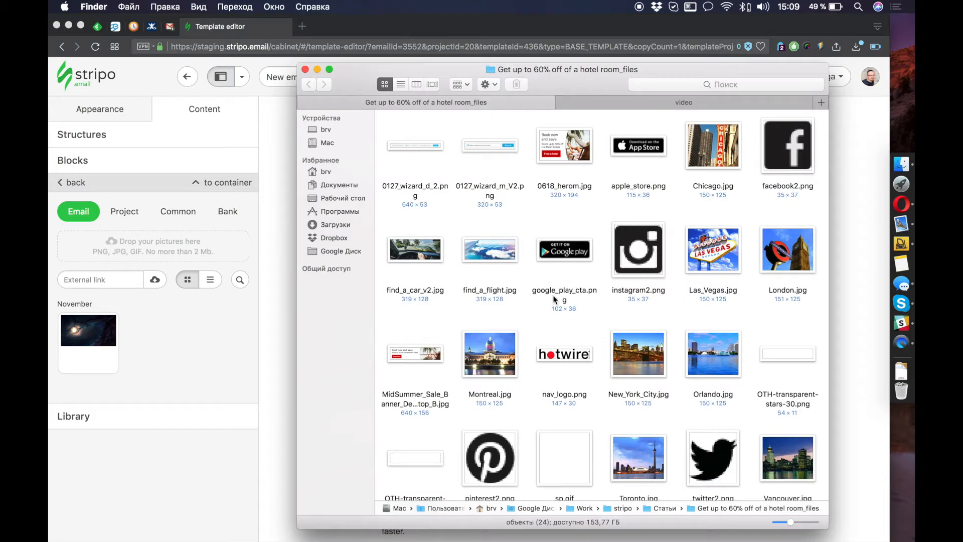
key("super+a")
left_click_drag(512, 245, 162, 243)
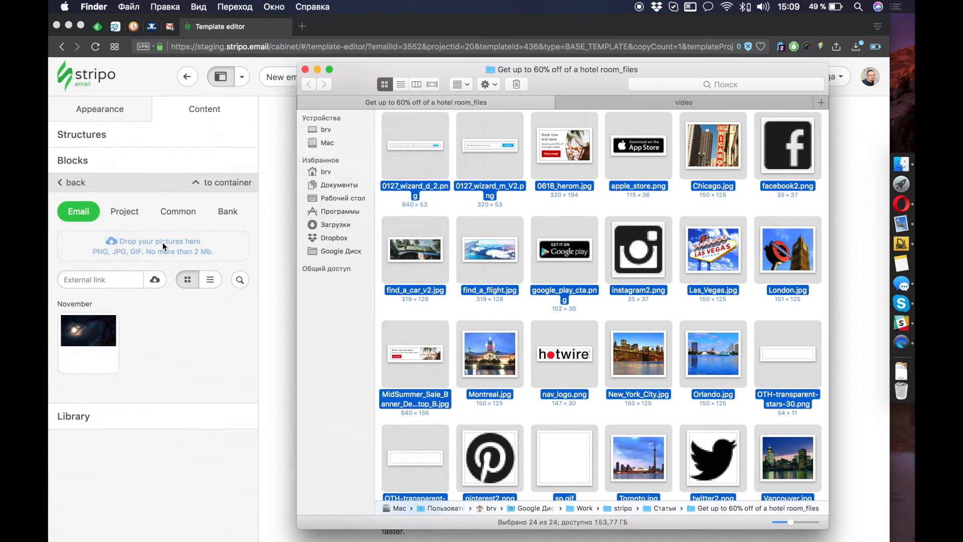
Insert the uploaded hotwire logo into the image block in the header's narrow column.
left_click(178, 303)
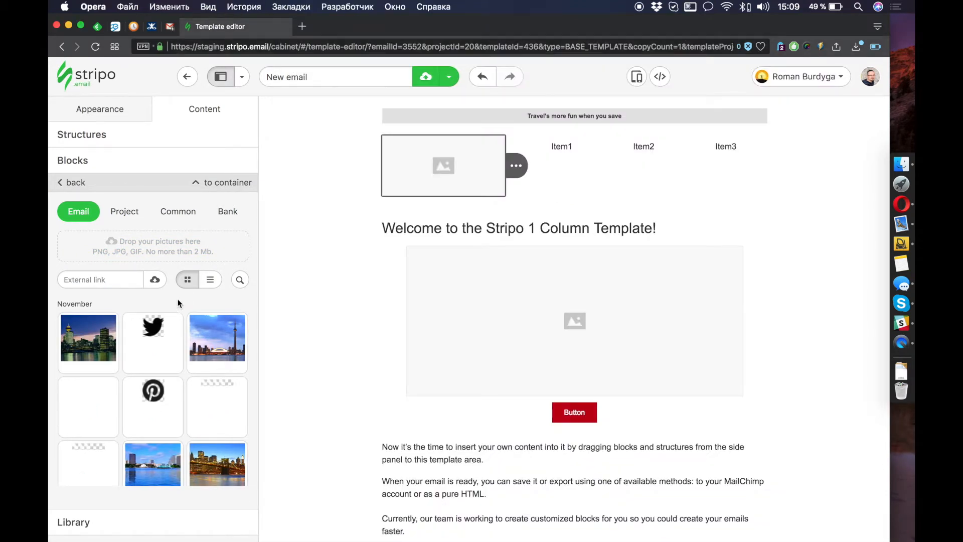
scroll(166, 348, "down", 3)
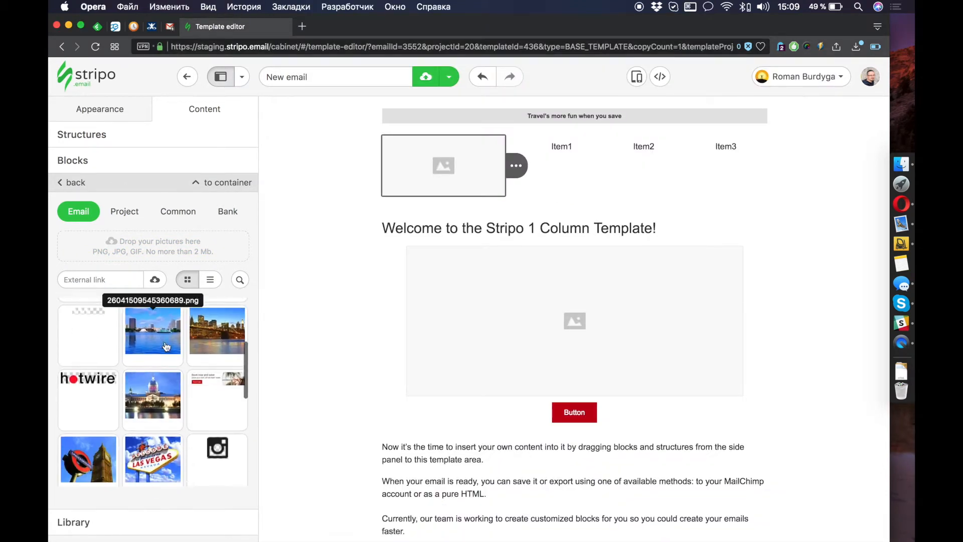
left_click(88, 386)
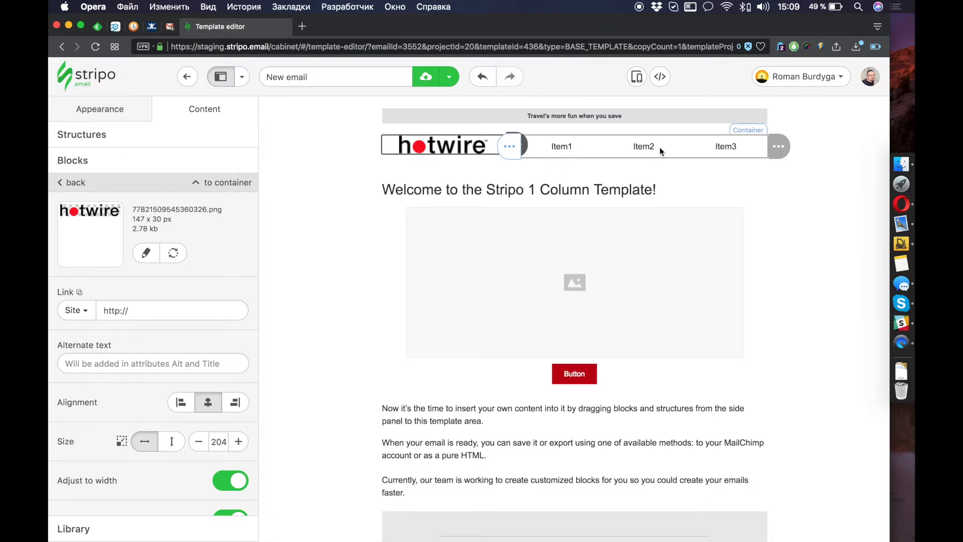
Make the header menu's text bold and rename its first item to "Hotels".
left_click(574, 153)
left_click(208, 330)
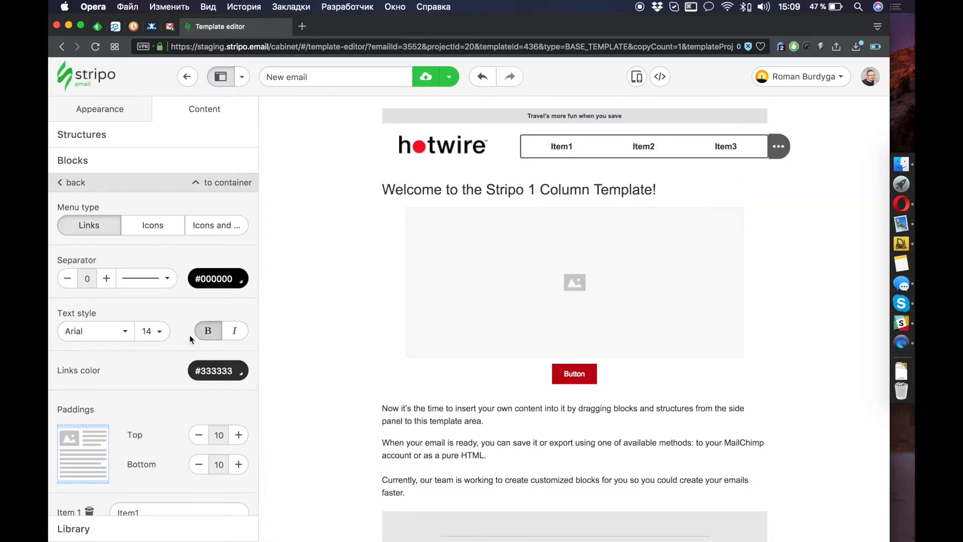
scroll(164, 389, "down", 5)
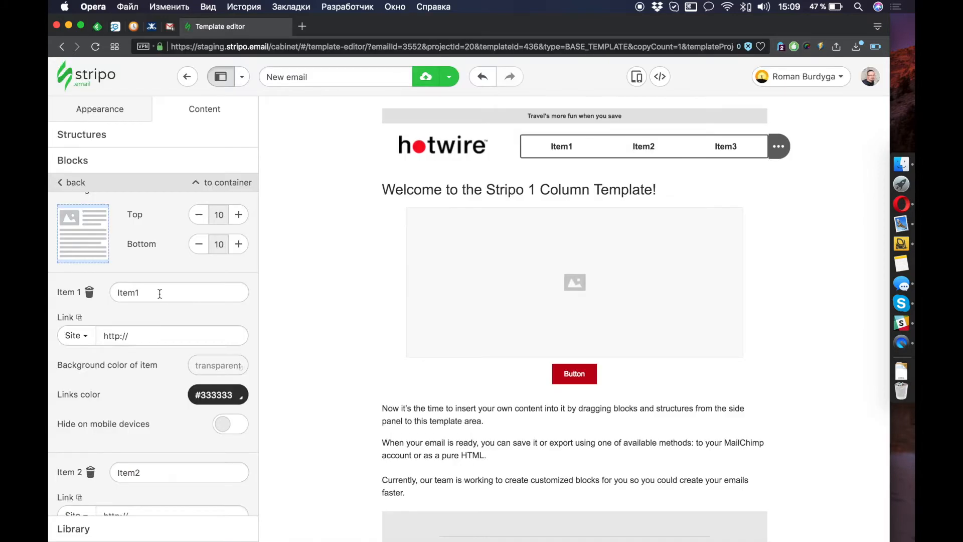
double_click(159, 292)
type("Hotel")
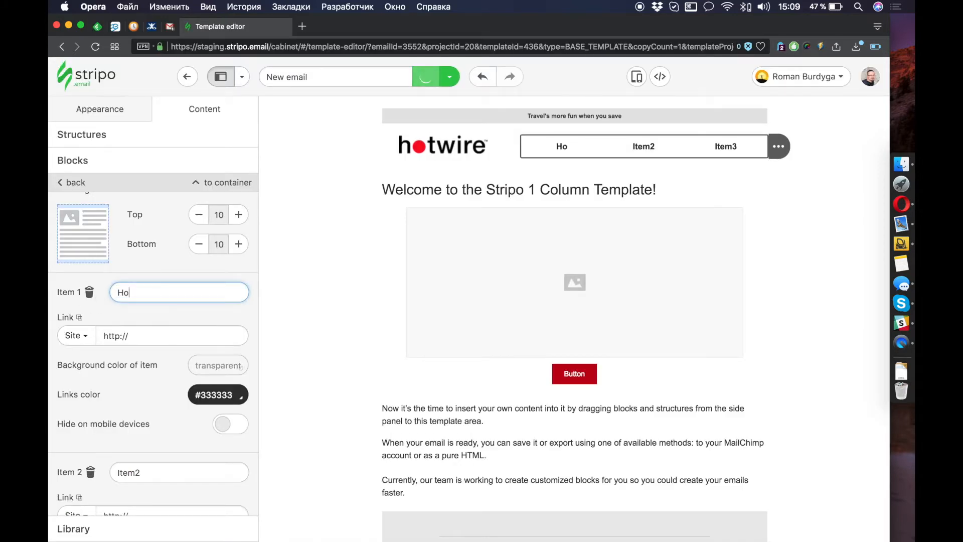
type("s")
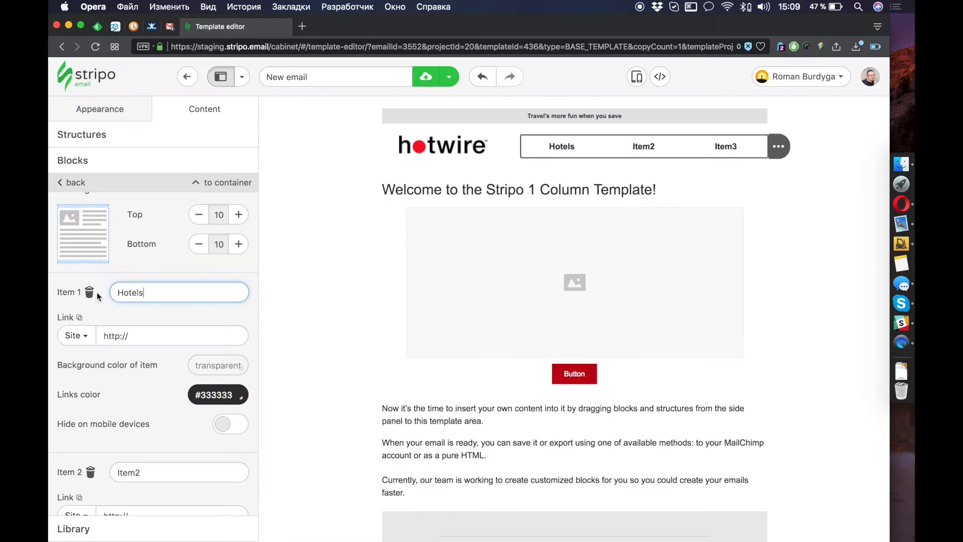
Rename the second menu item to "Cars" and the third menu item to "Fligths".
double_click(156, 474)
type("Cars")
scroll(153, 465, "down", 4)
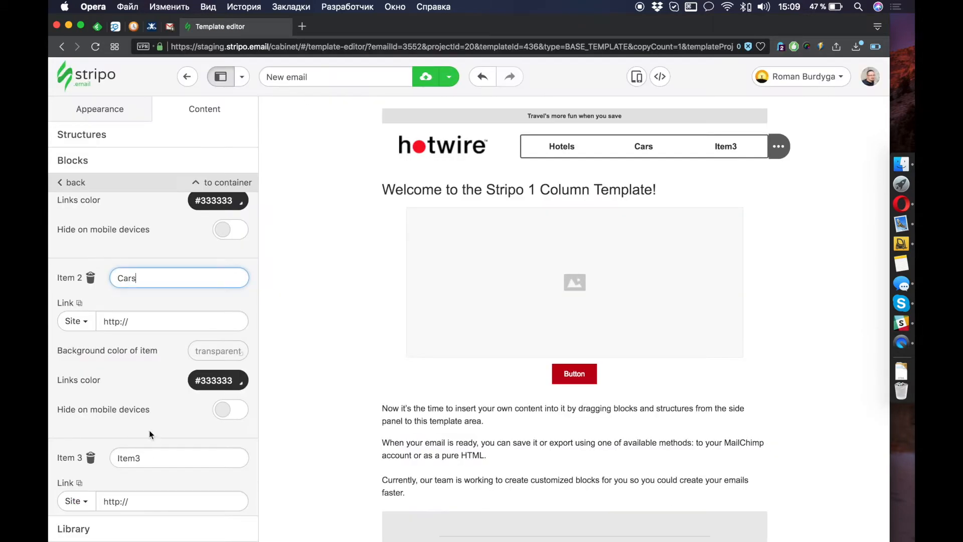
scroll(149, 434, "down", 3)
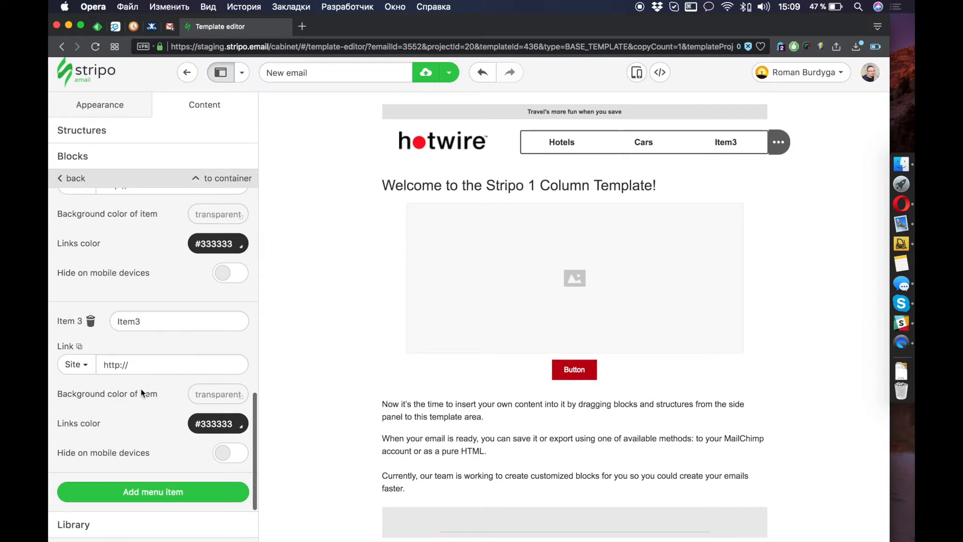
double_click(152, 326)
type("Fligths")
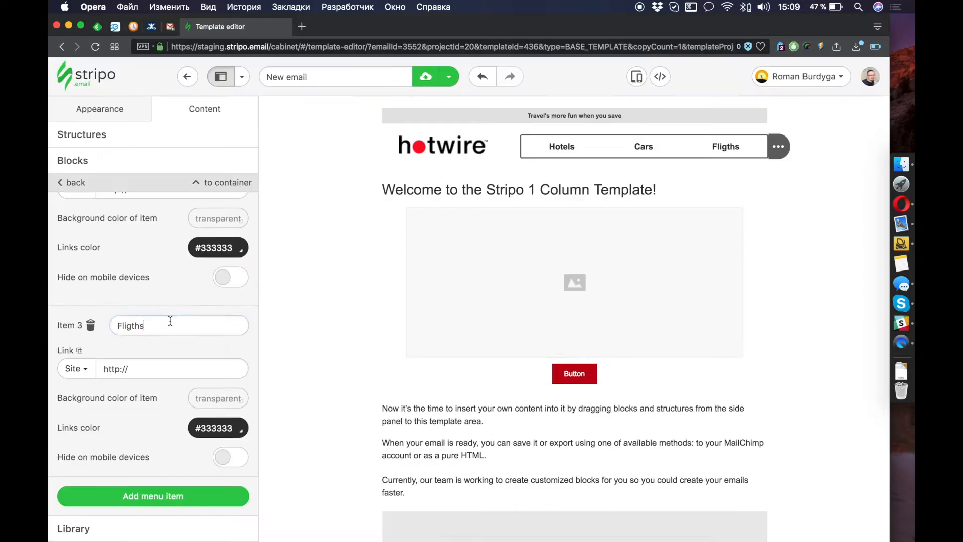
Add a fourth item to the header menu and name it "Vacations".
left_click(132, 498)
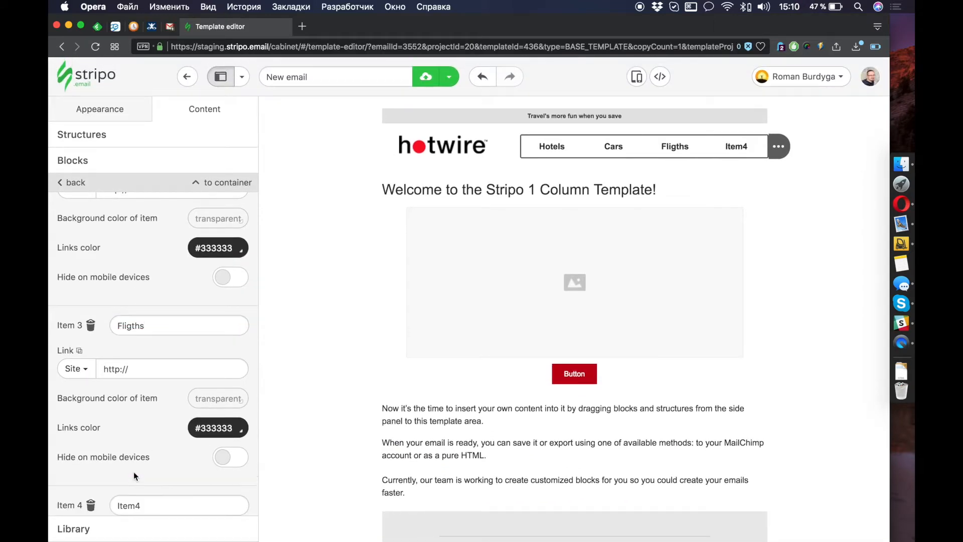
left_click_drag(155, 504, 109, 506)
type("Vacations")
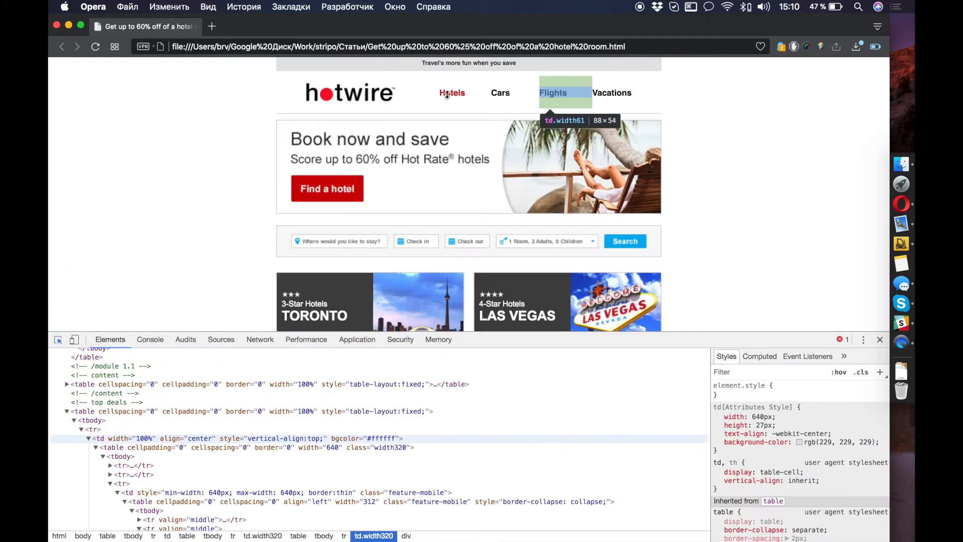
Look up the Hotels link color in the original email's code and set the first menu item's link color to #d40003.
left_click(457, 95)
left_click(320, 430)
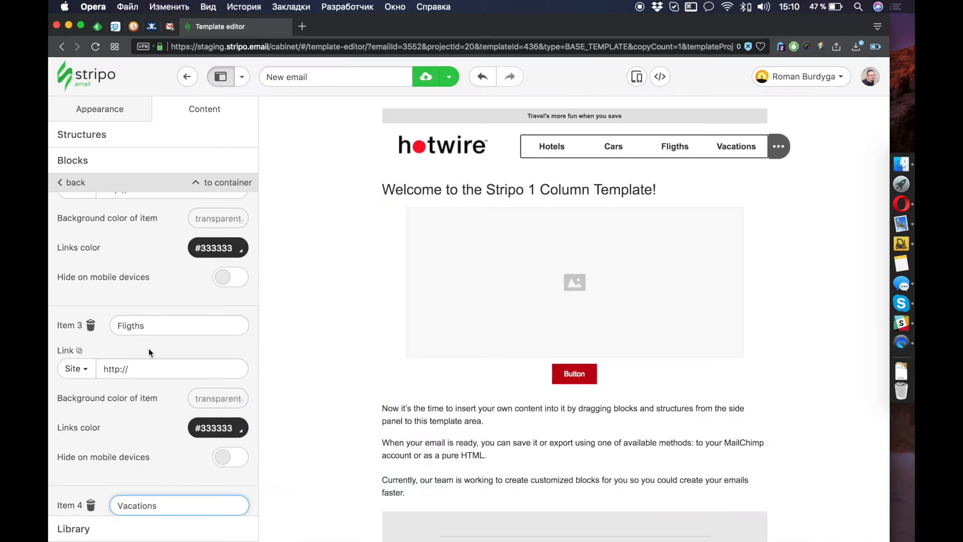
scroll(149, 348, "up", 9)
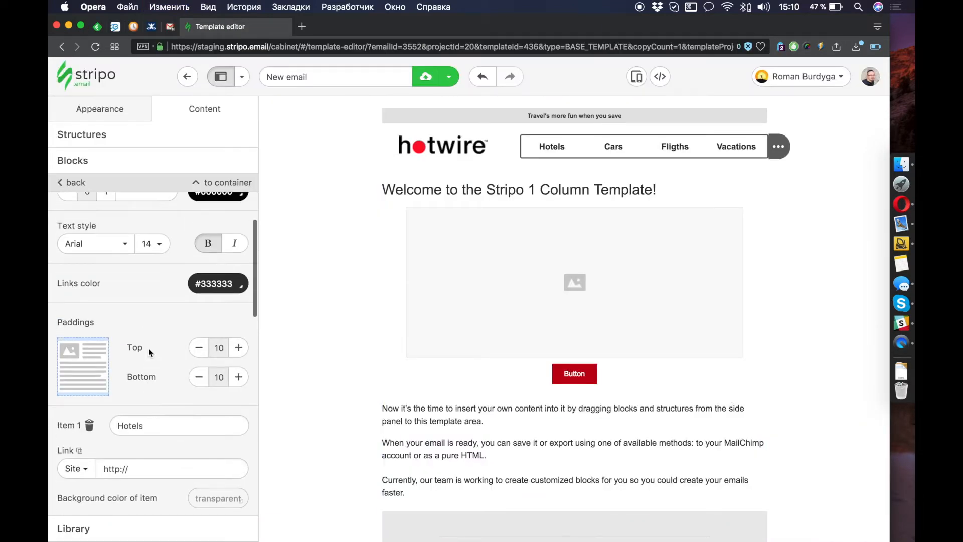
scroll(195, 297, "up", 1)
scroll(191, 300, "down", 2)
scroll(192, 301, "down", 3)
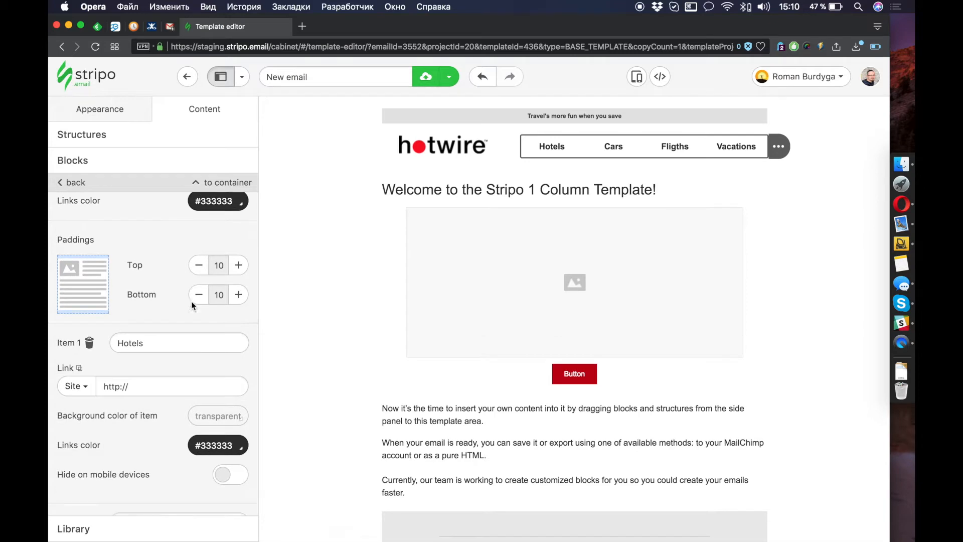
left_click(216, 395)
type("#d40003")
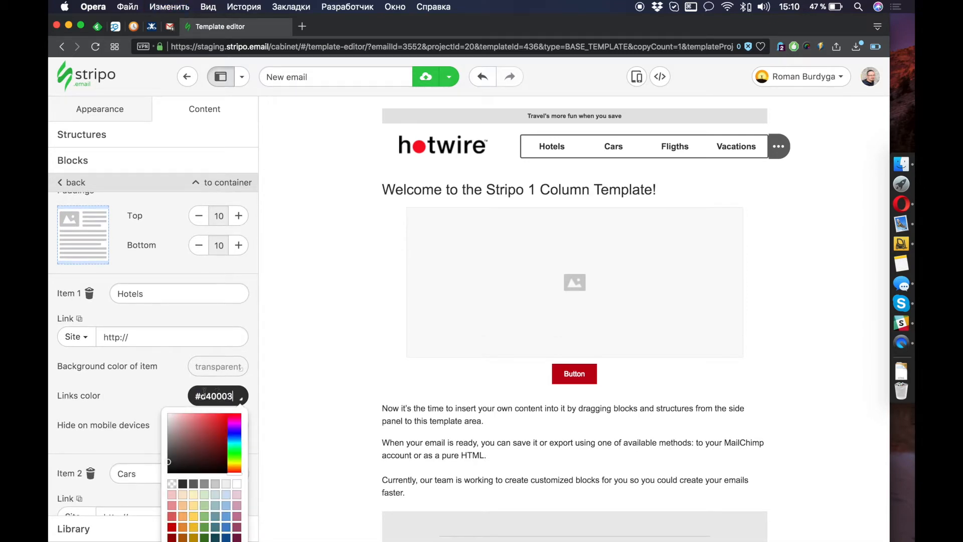
left_click(150, 391)
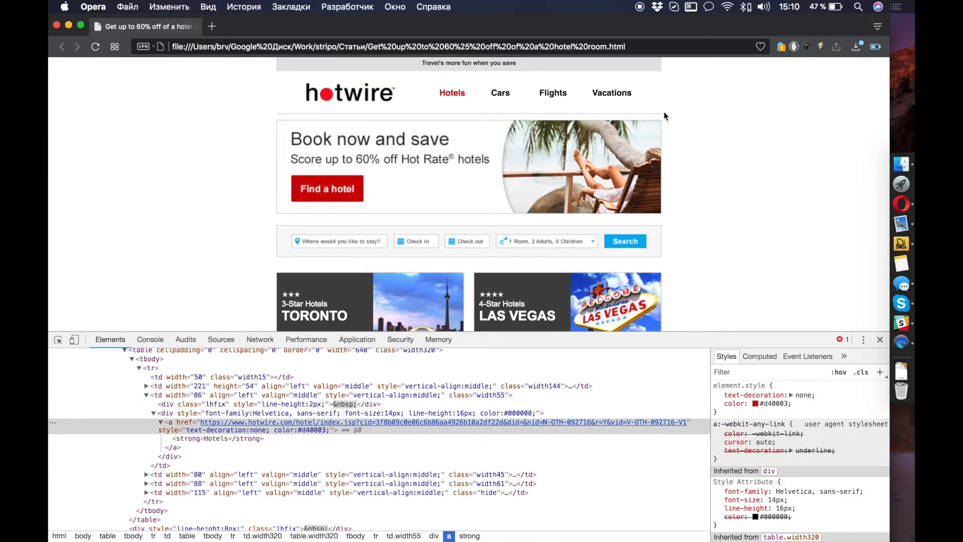
Add a one-column structure below the logo and menu header and set all its paddings to 0.
key("super+grave")
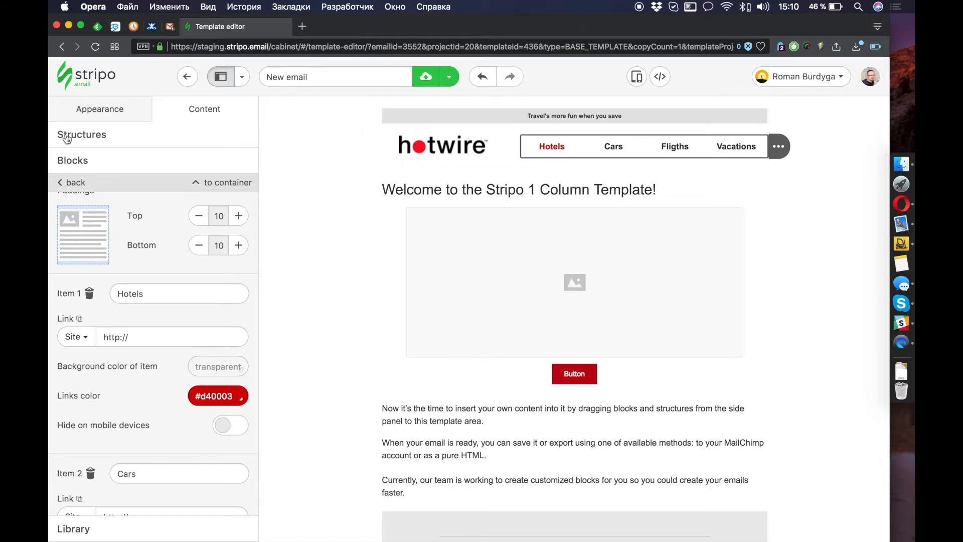
left_click(76, 183)
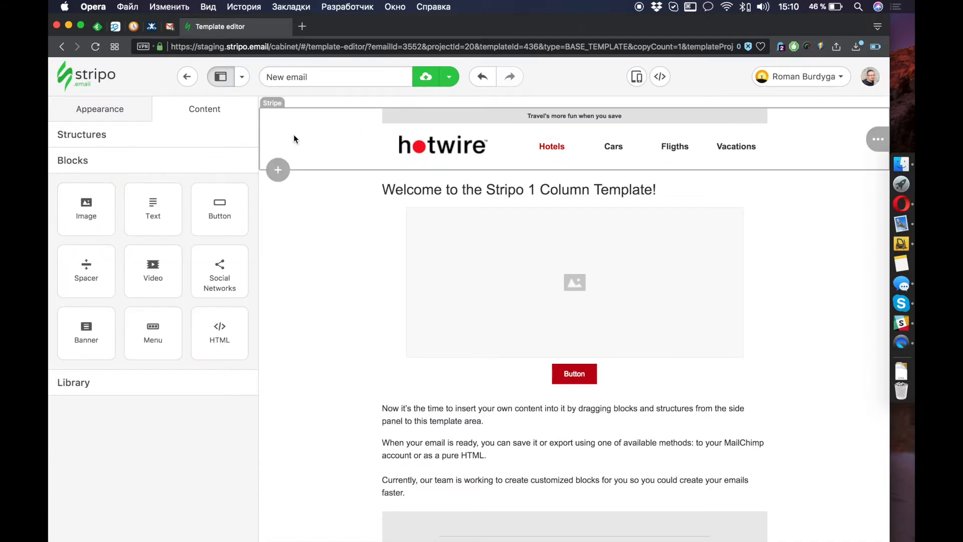
left_click(138, 142)
left_click_drag(189, 176, 506, 159)
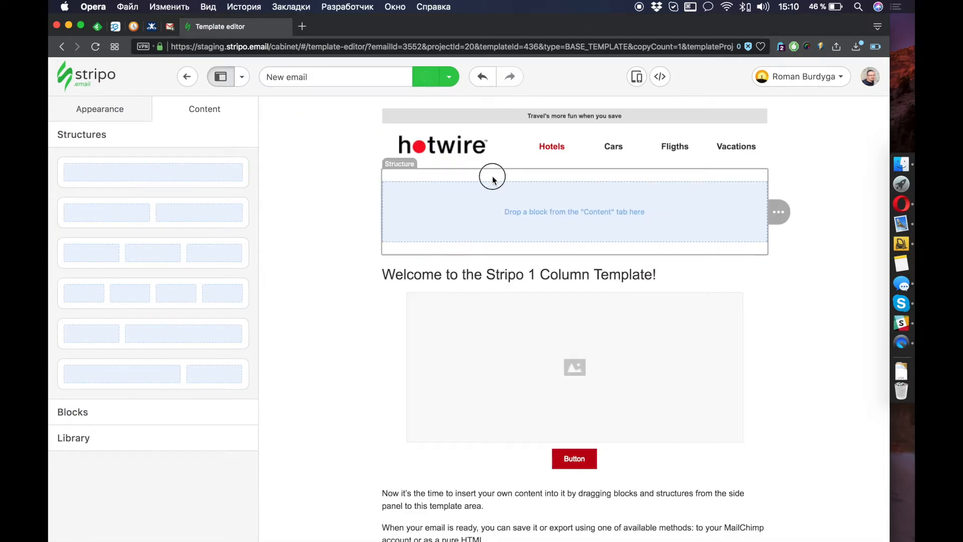
left_click(491, 177)
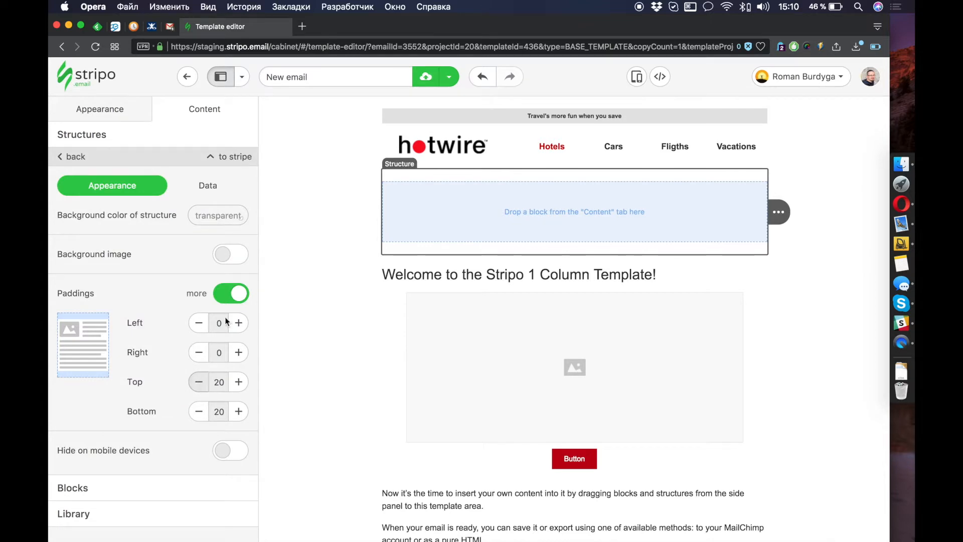
left_click(221, 304)
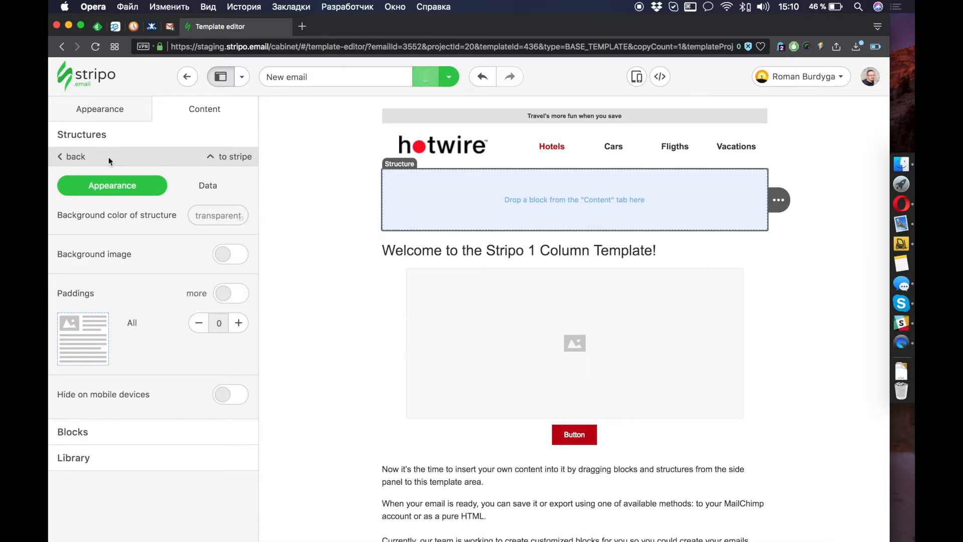
Place a spacer block in the new structure and set its left, right and top paddings to 0.
left_click(106, 432)
left_click_drag(86, 266, 504, 189)
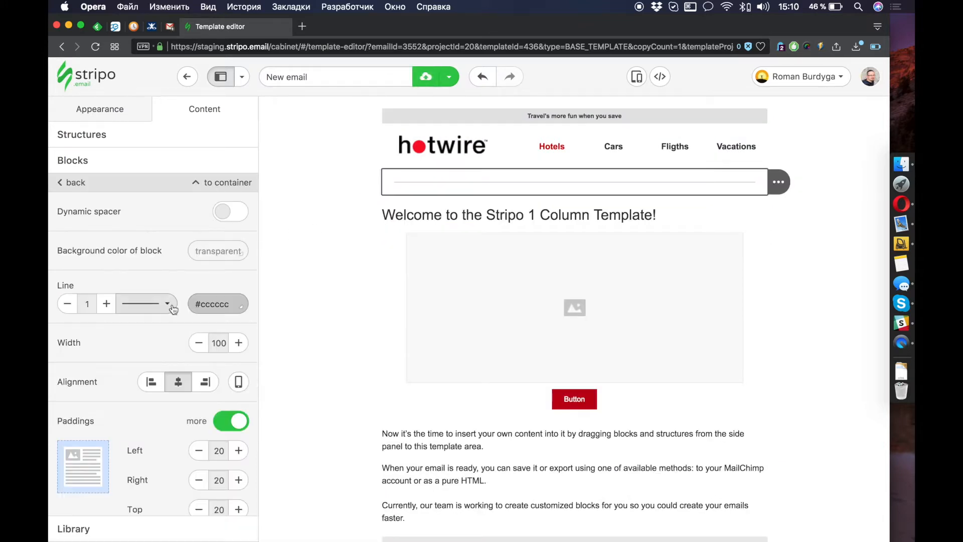
scroll(210, 459, "down", 3)
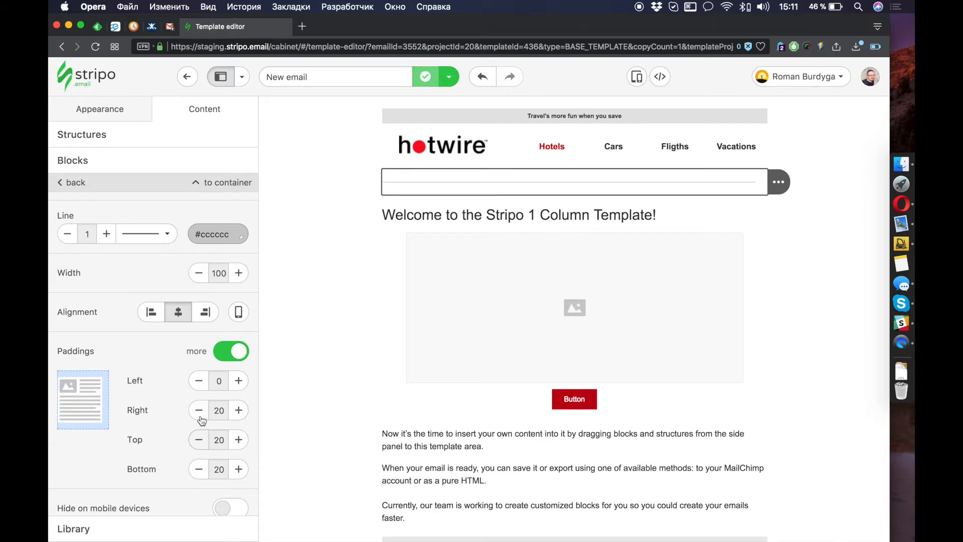
left_click(202, 414)
left_click(201, 414)
left_click(202, 414)
left_click(202, 414)
left_click(199, 441)
left_click(200, 440)
left_click(200, 441)
left_click(200, 441)
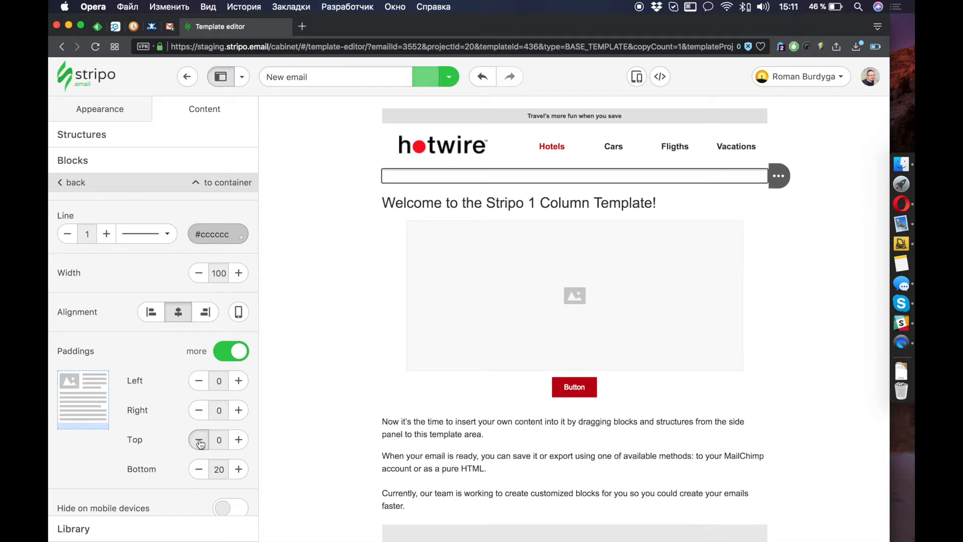
Compare the header with the original email and set the left and right paddings of the logo and menu structure to 20.
left_click(565, 83)
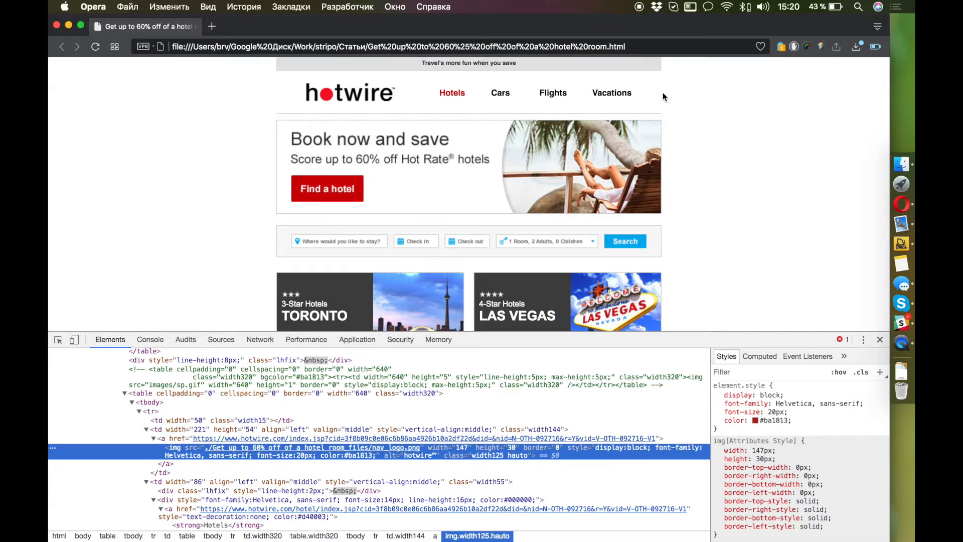
key("super+grave")
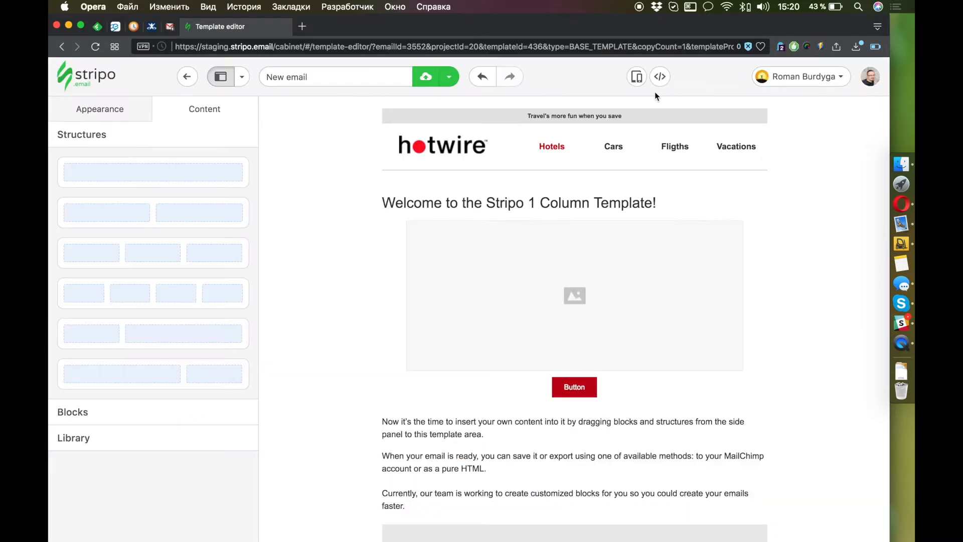
left_click(438, 131)
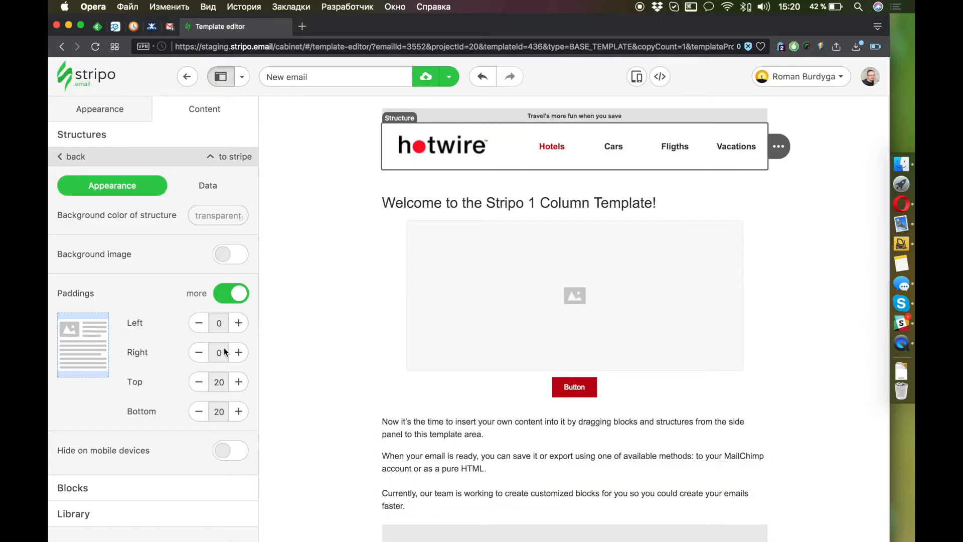
left_click(238, 324)
left_click(238, 323)
left_click(238, 323)
left_click(239, 353)
left_click(239, 353)
left_click(238, 353)
left_click(239, 353)
left_click(239, 353)
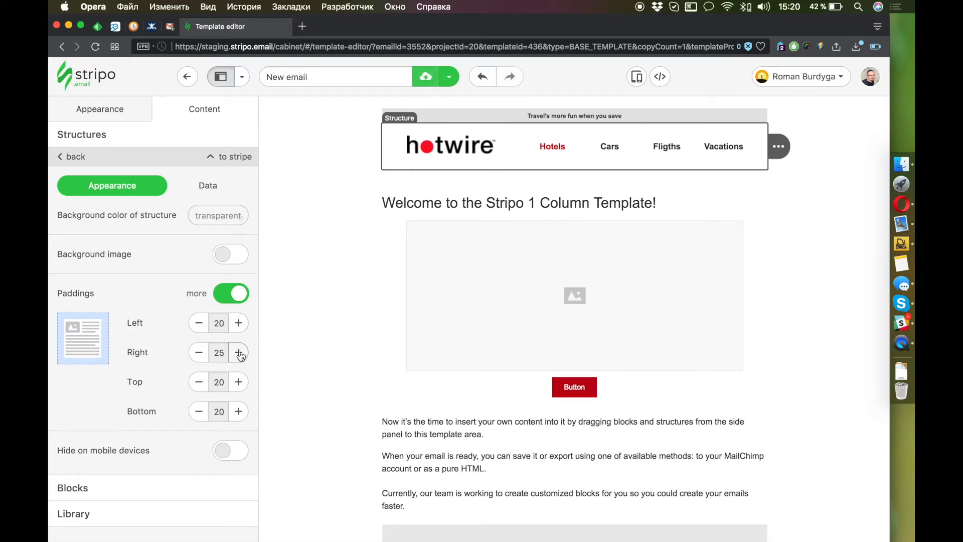
left_click(200, 356)
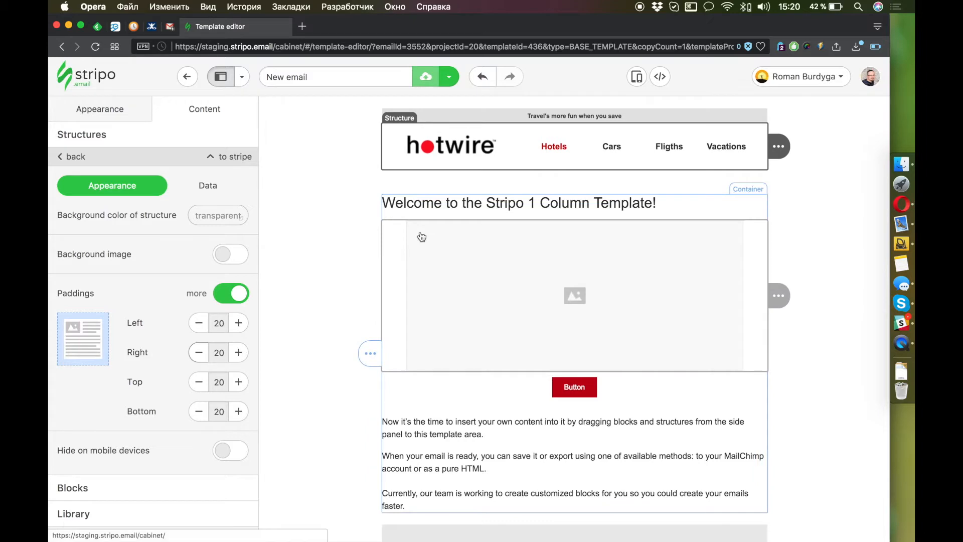
Compare the header with the original email, set the logo image's left padding to 10 and its width back to 147.
left_click(552, 71)
key("super+grave")
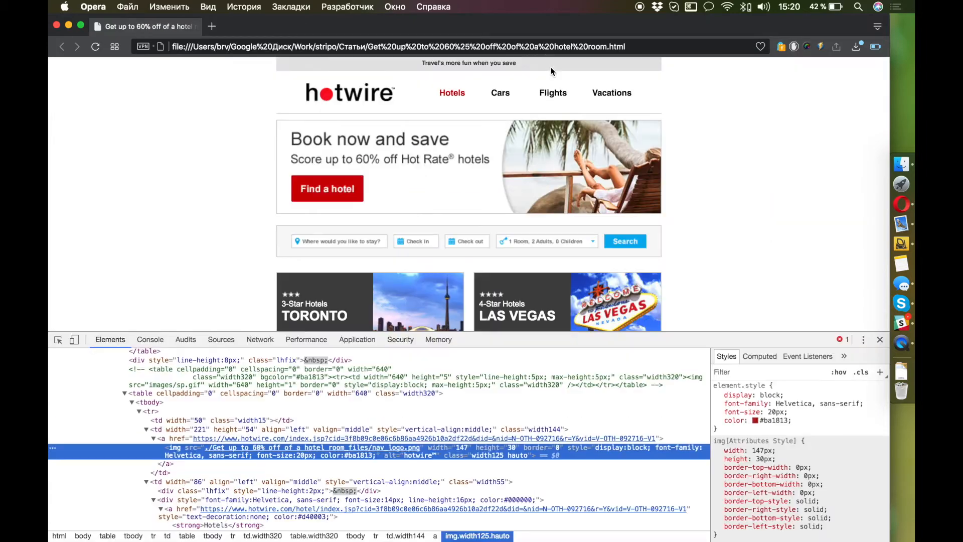
key("super+grave")
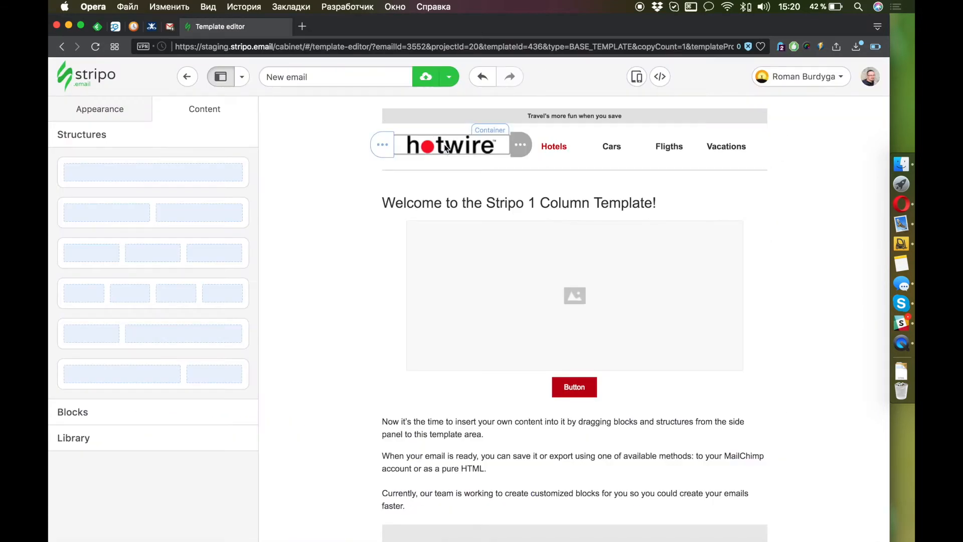
scroll(179, 358, "down", 3)
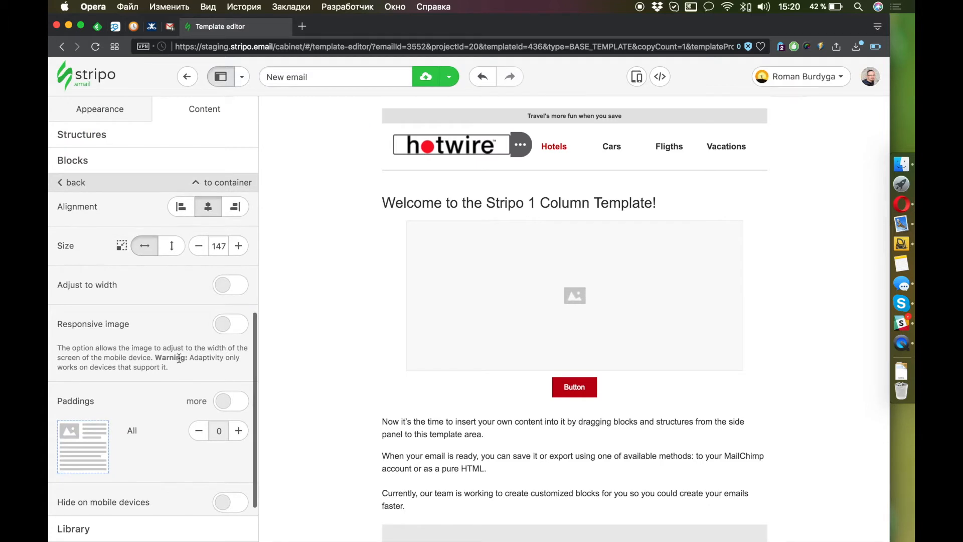
left_click(231, 402)
left_click(238, 432)
left_click(238, 432)
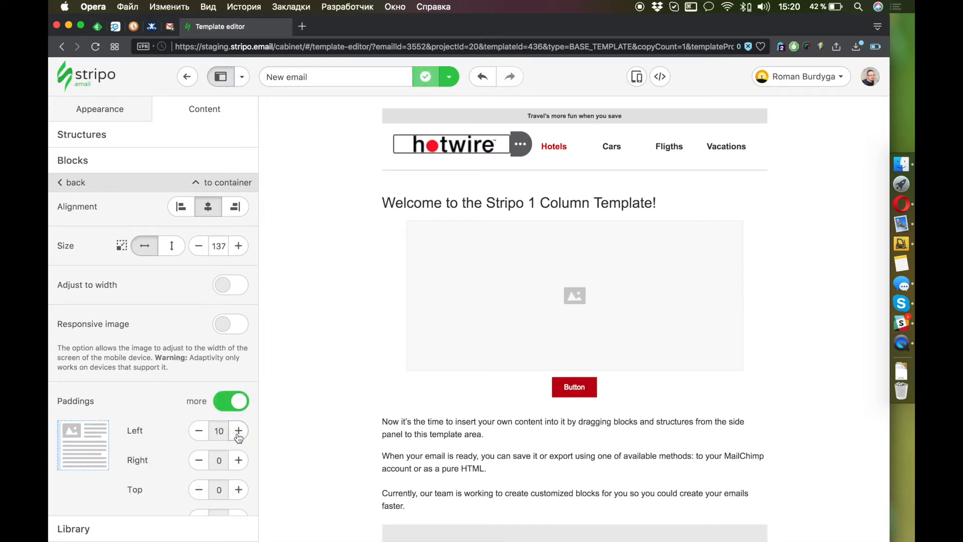
left_click(238, 245)
left_click(238, 246)
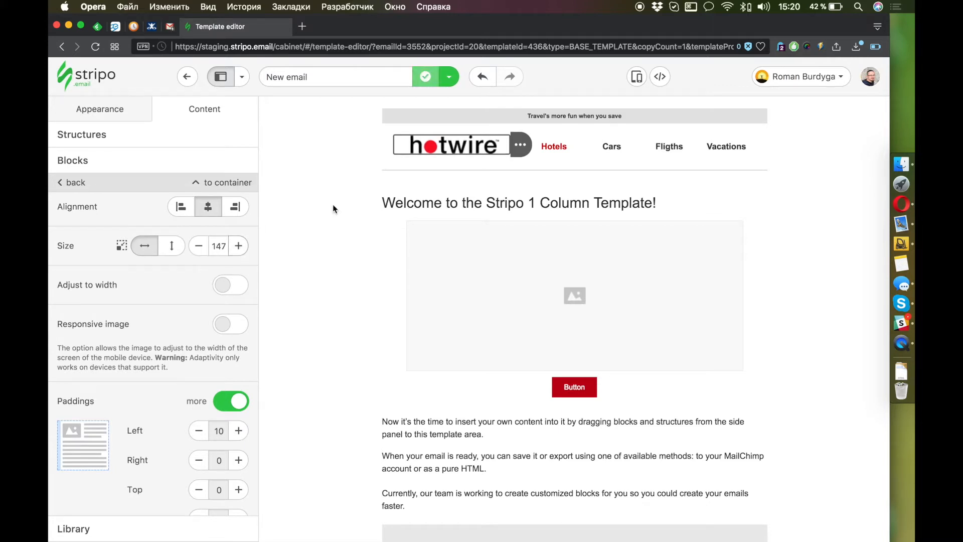
left_click(570, 71)
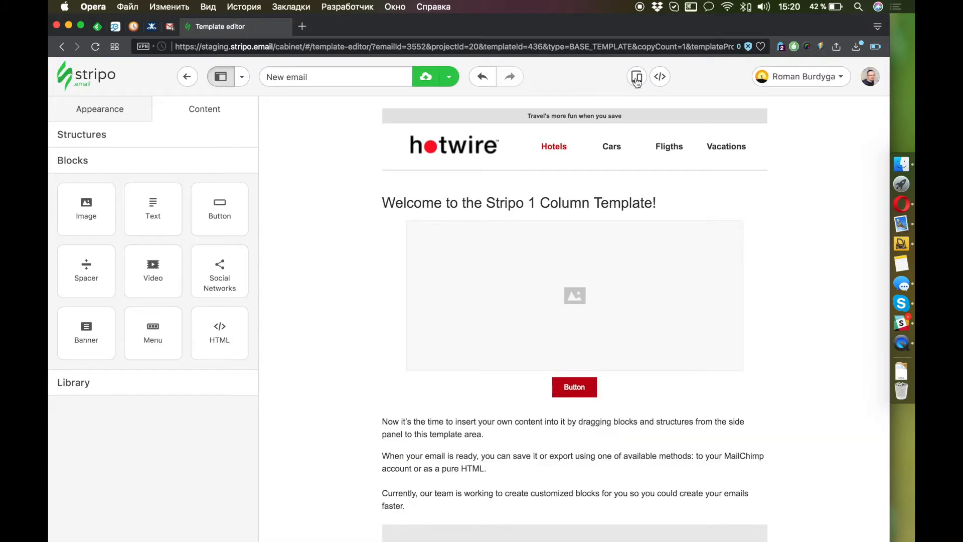
Preview the email on desktop and mobile, and compare the header spacing with the original email.
left_click(637, 78)
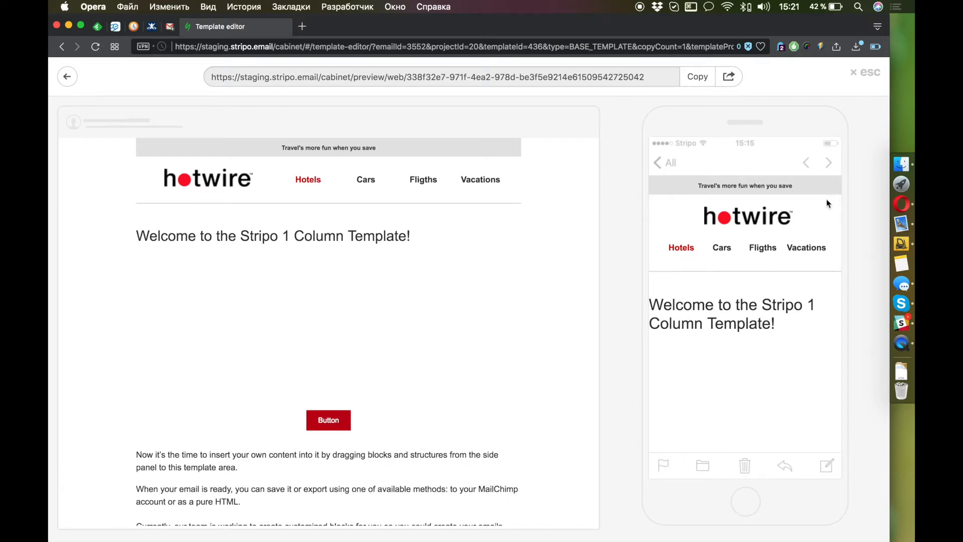
left_click(872, 75)
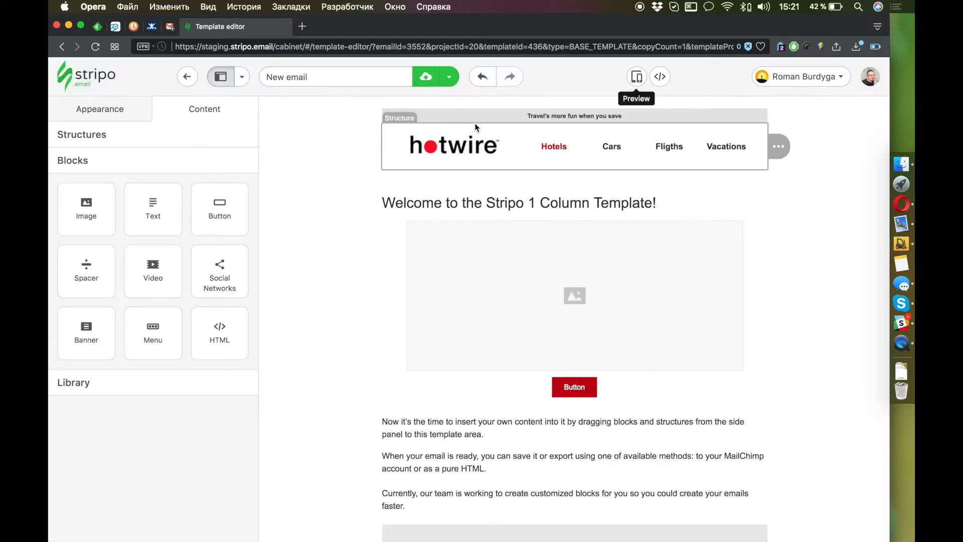
key("super+grave")
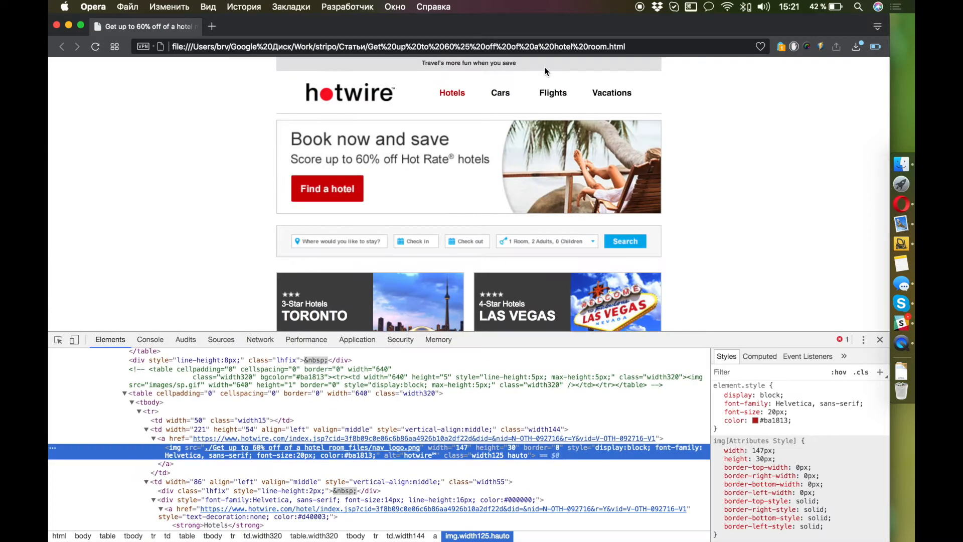
key("super+grave")
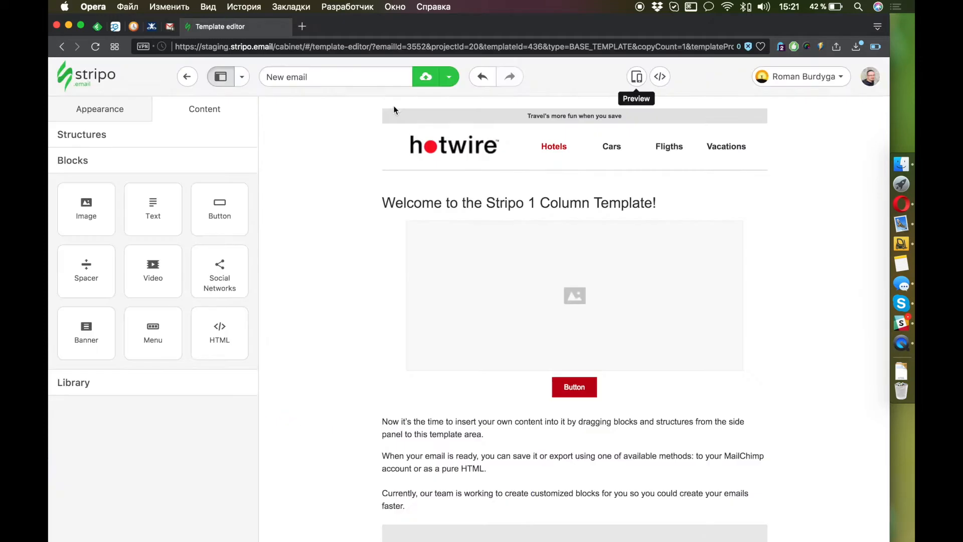
Set the top and bottom paddings of the logo and menu structure to 15.
left_click(443, 176)
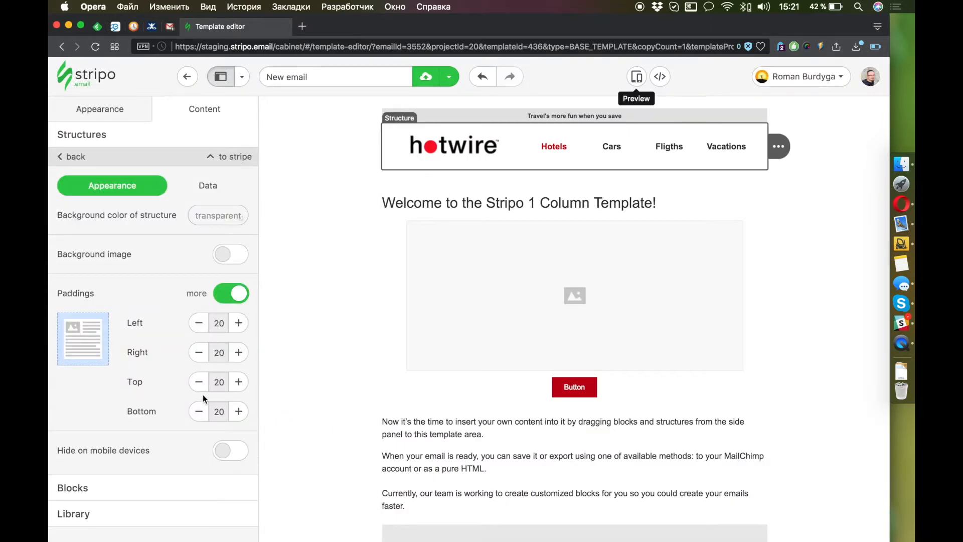
left_click(199, 381)
left_click(199, 411)
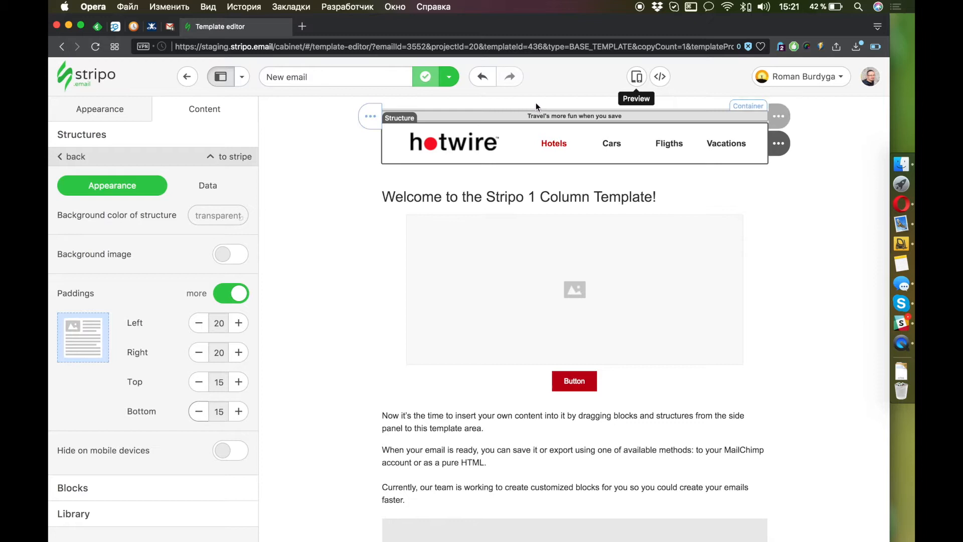
left_click(568, 79)
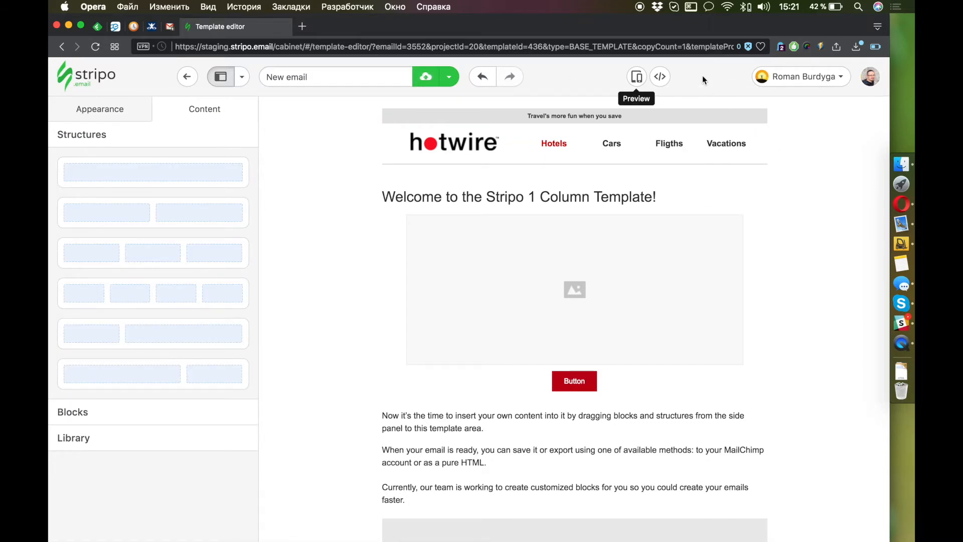
Check the original's next section, add a one-column stripe below the header and place an image block in it.
key("super+grave")
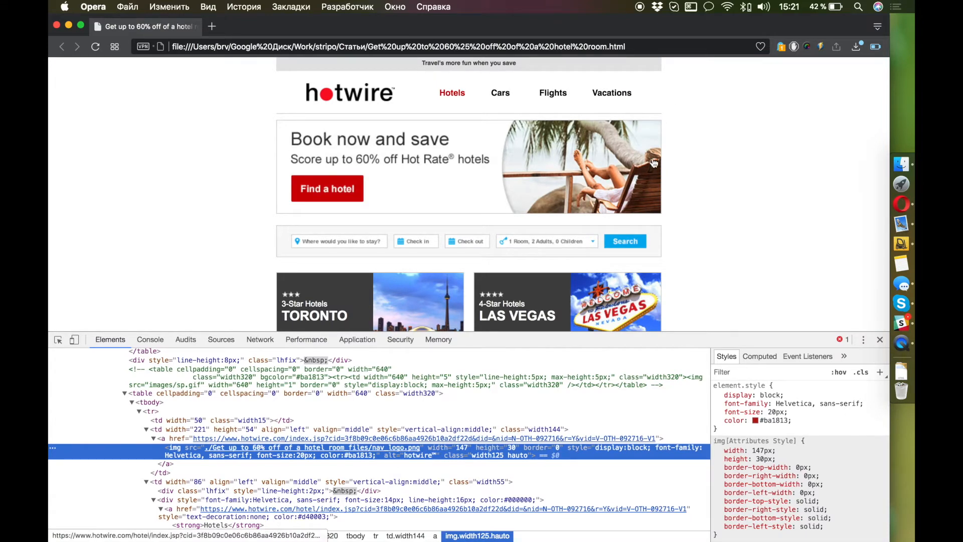
key("super+grave")
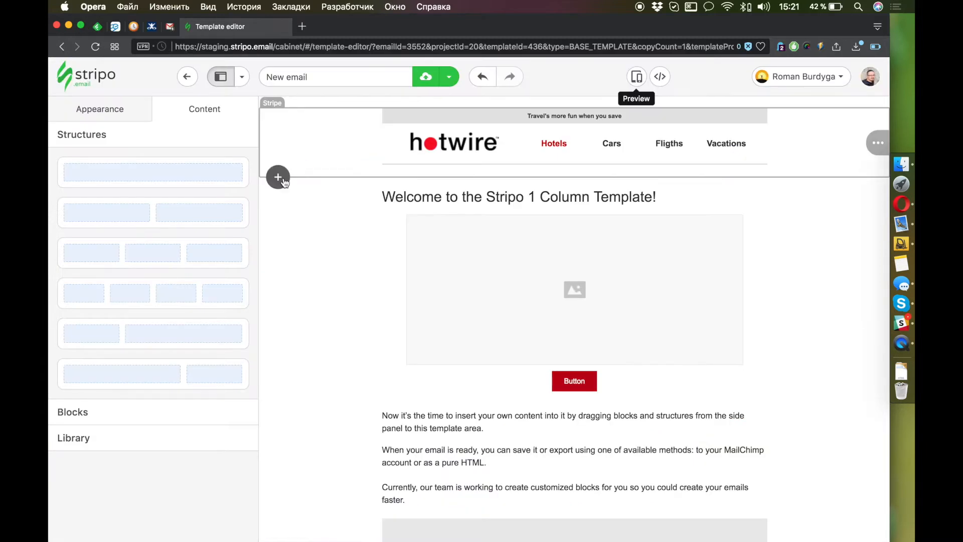
left_click(277, 177)
left_click(363, 192)
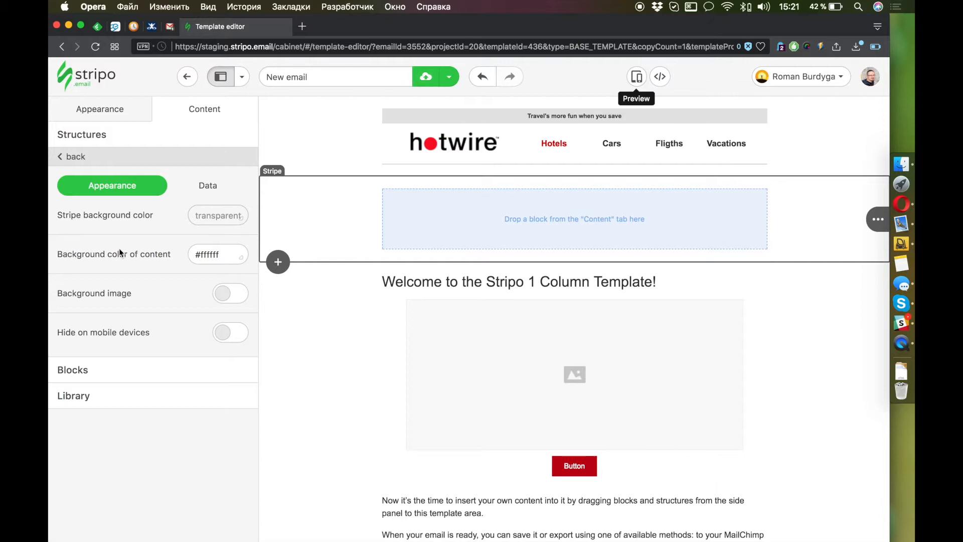
left_click(111, 375)
left_click_drag(90, 209, 451, 233)
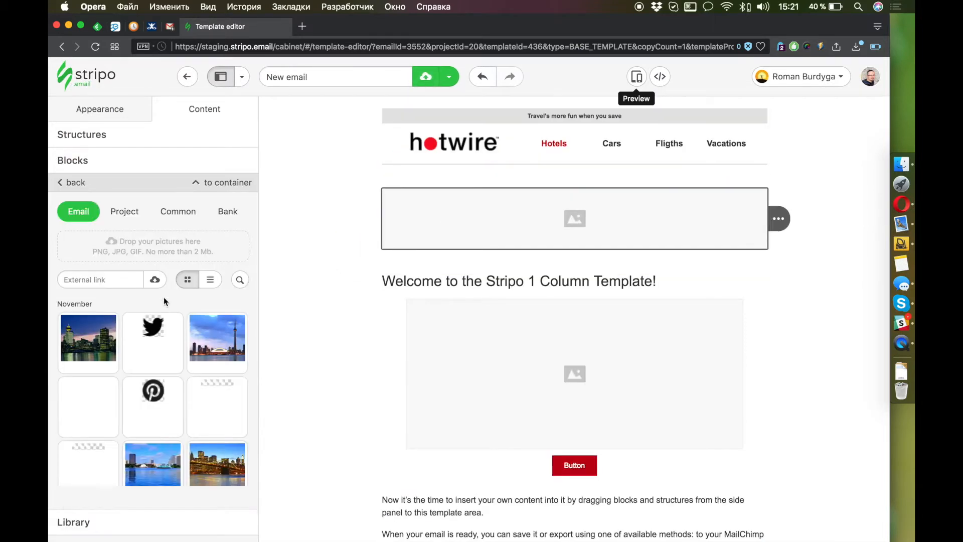
Fill the new image block with the "Book now and save" banner picture 76041509545360356.jpg and compare it with the original email.
scroll(167, 358, "down", 6)
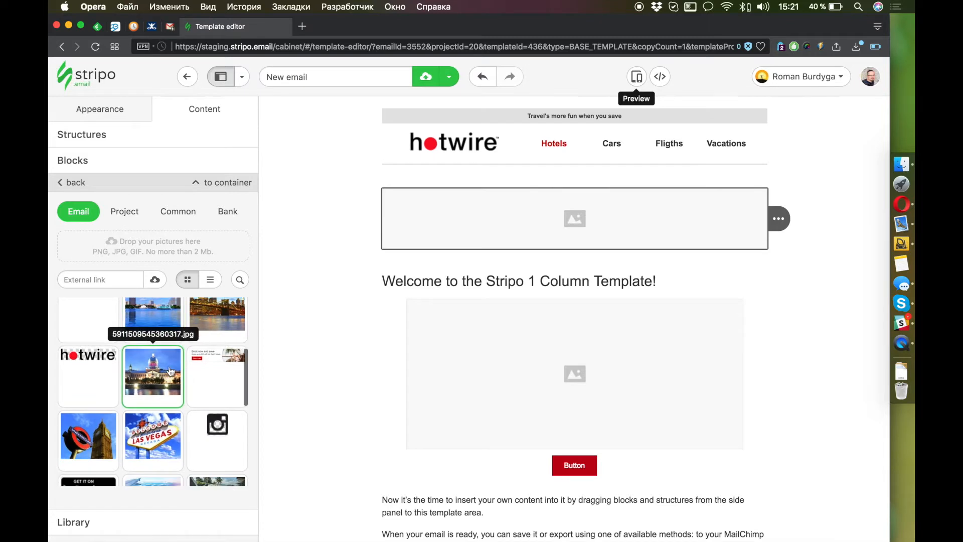
scroll(170, 371, "down", 4)
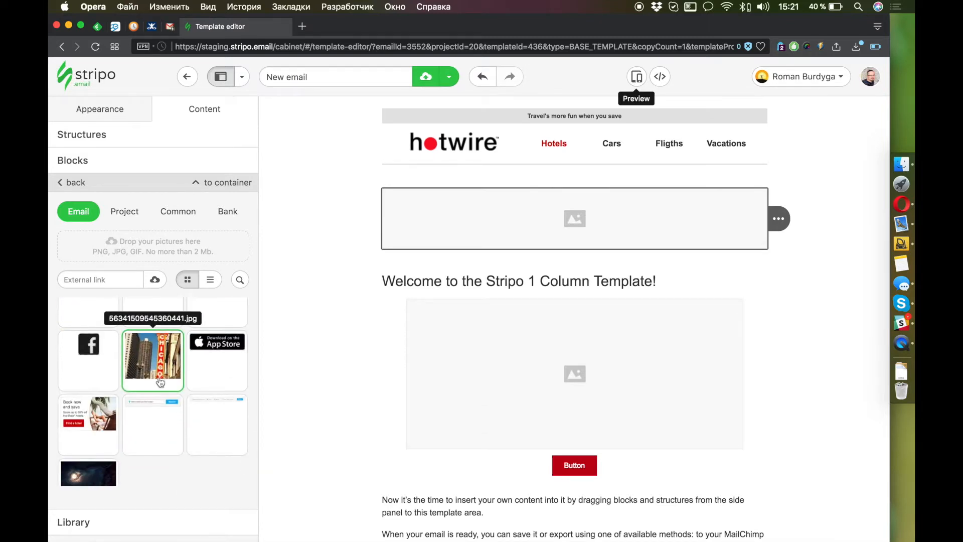
scroll(125, 408, "up", 4)
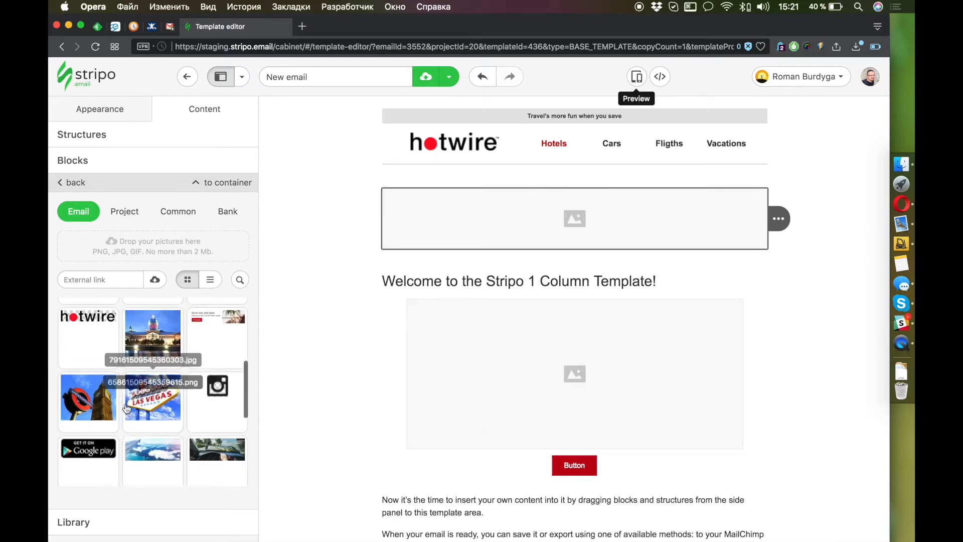
left_click(213, 331)
key("super+grave")
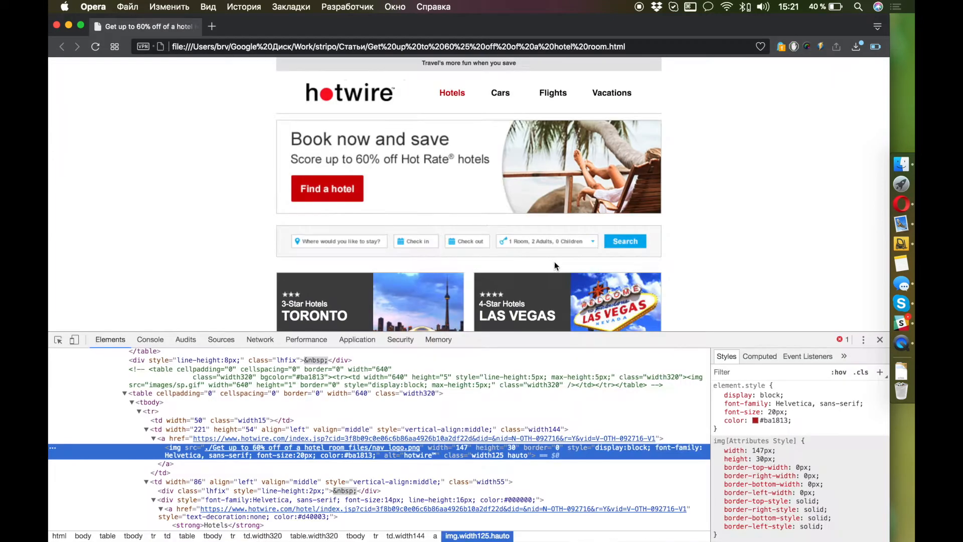
key("super+grave")
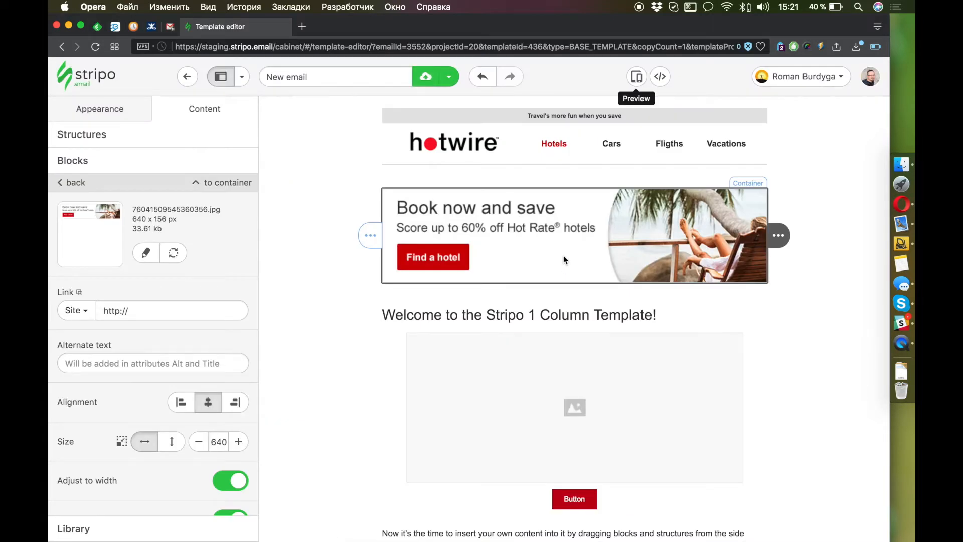
Set the top padding of the banner's structure to 0.
left_click(309, 232)
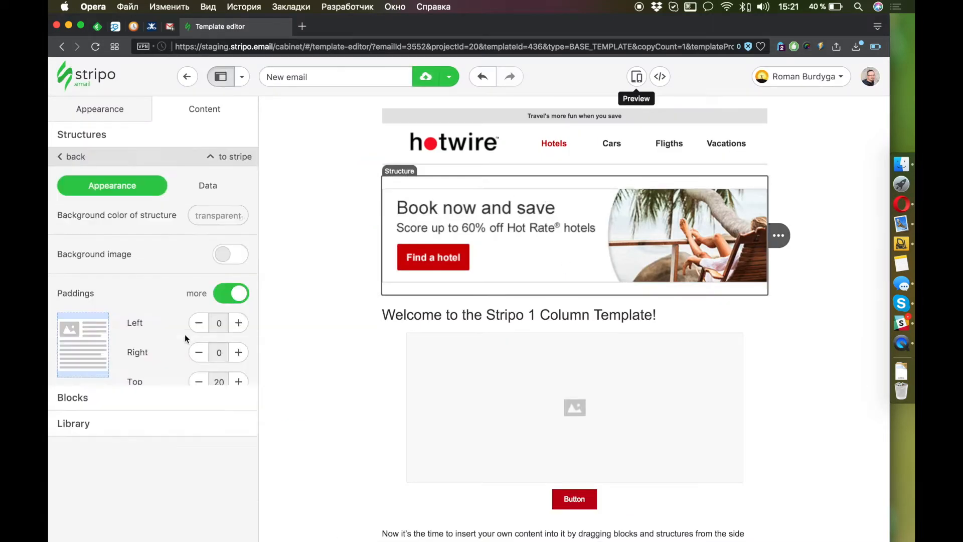
left_click(199, 382)
left_click(199, 381)
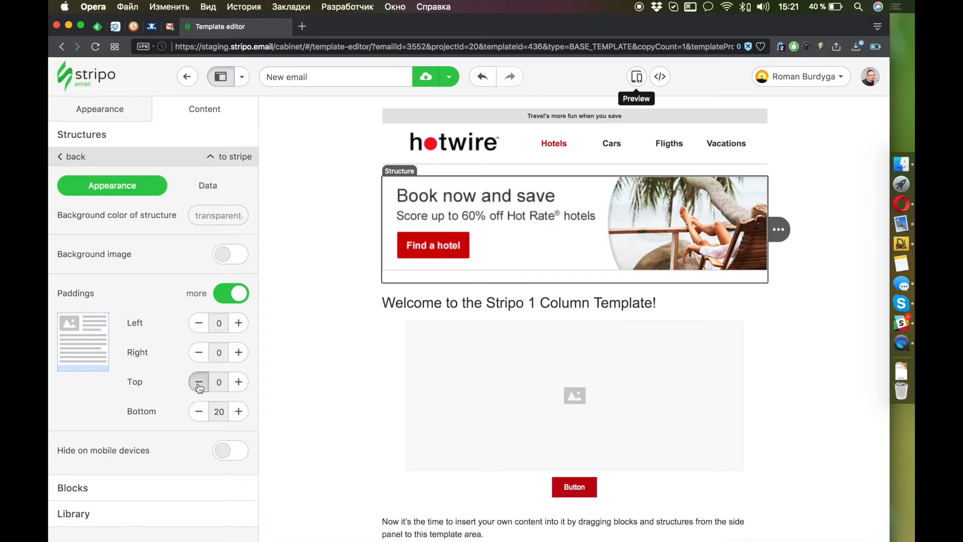
Set the bottom padding of the spacer between the header and the banner to 10.
left_click(532, 167)
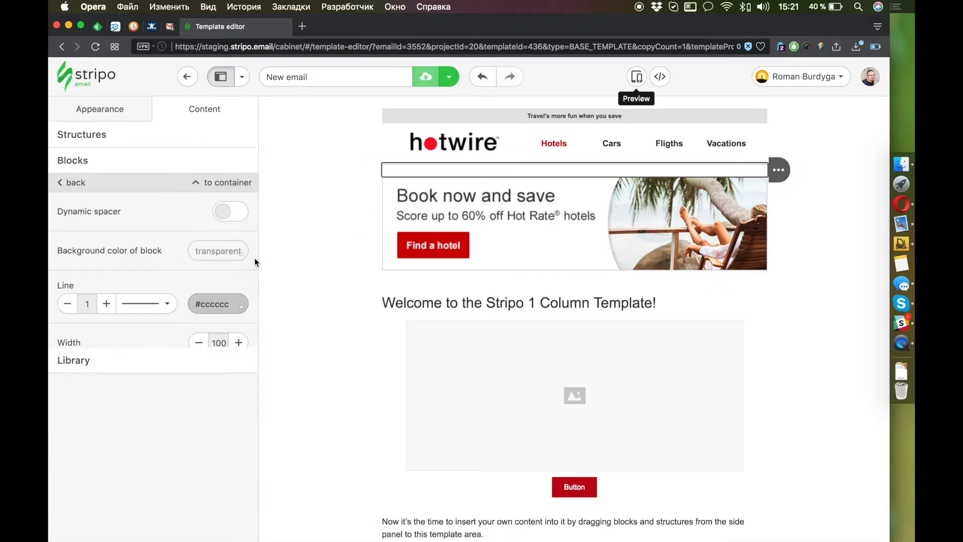
scroll(215, 426, "down", 3)
left_click(199, 452)
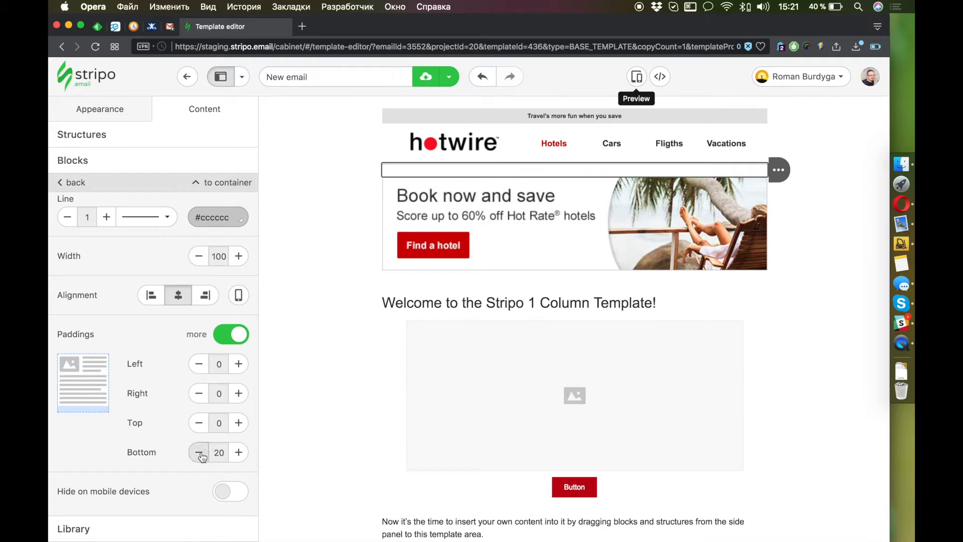
left_click(588, 66)
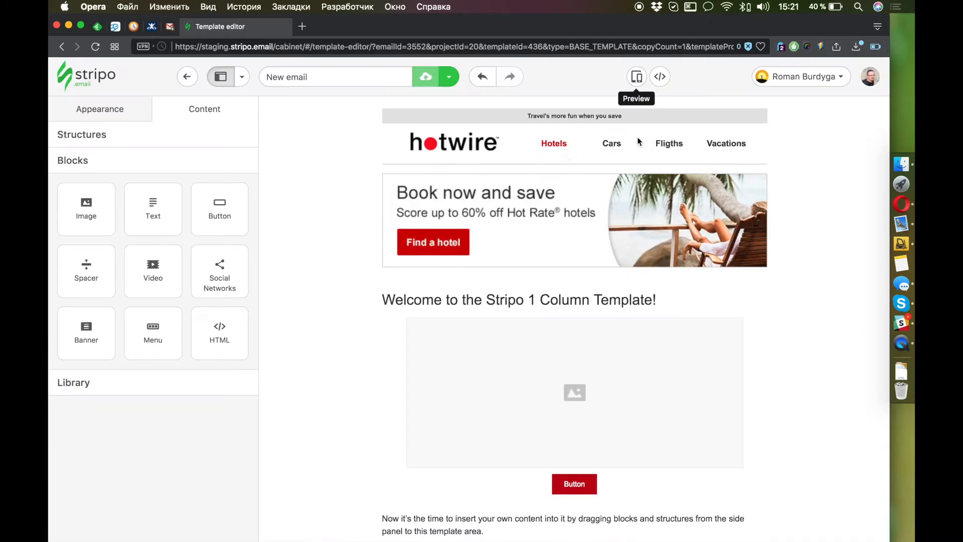
left_click(611, 168)
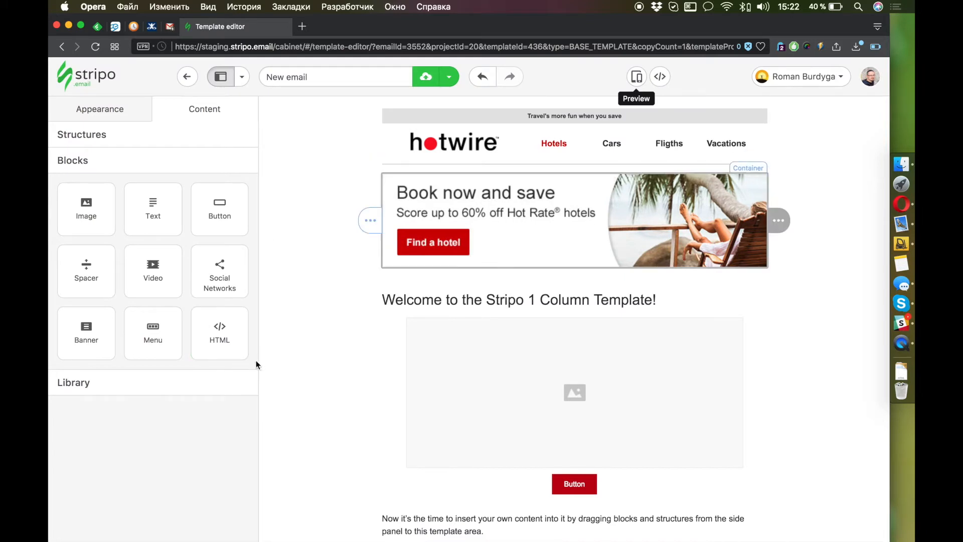
scroll(184, 431, "down", 3)
left_click(200, 452)
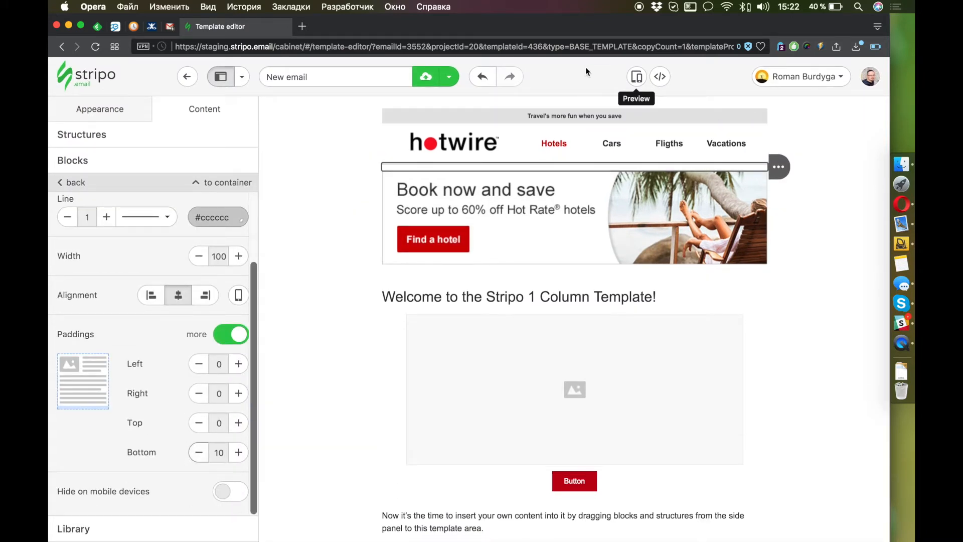
left_click(585, 68)
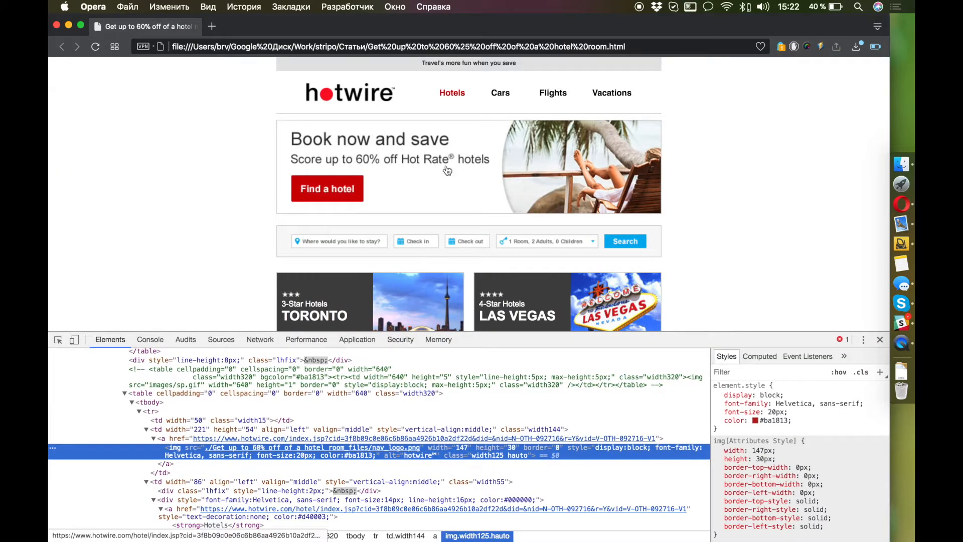
Set the banner's alternate text to "Book now and save – Score up to 60% off Hot Rate® hotels – Find a hotel", copied from the original's code.
left_click(58, 340)
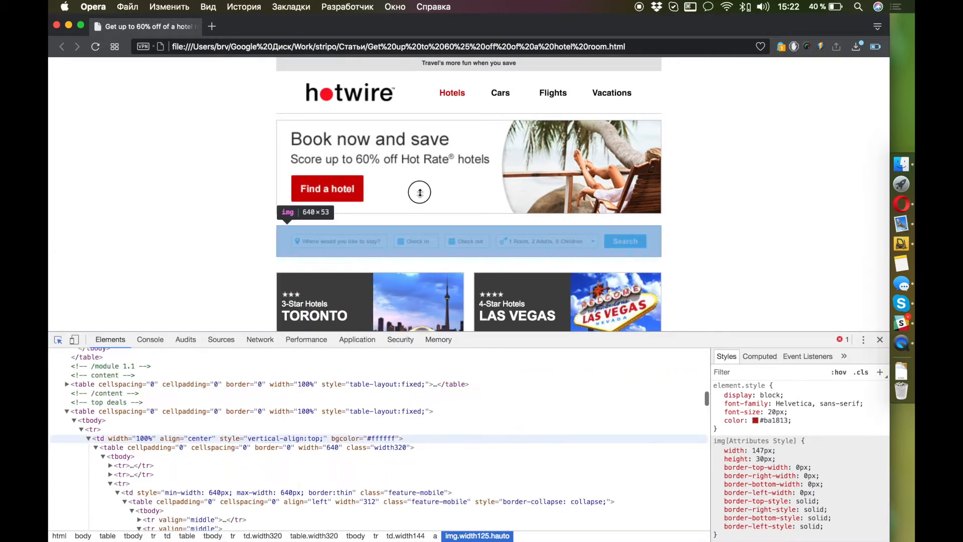
left_click(420, 192)
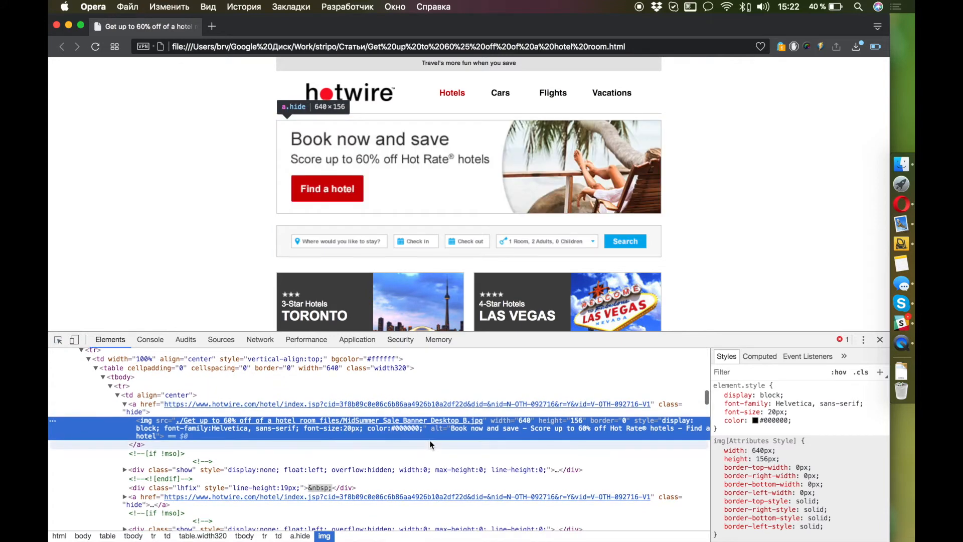
double_click(573, 431)
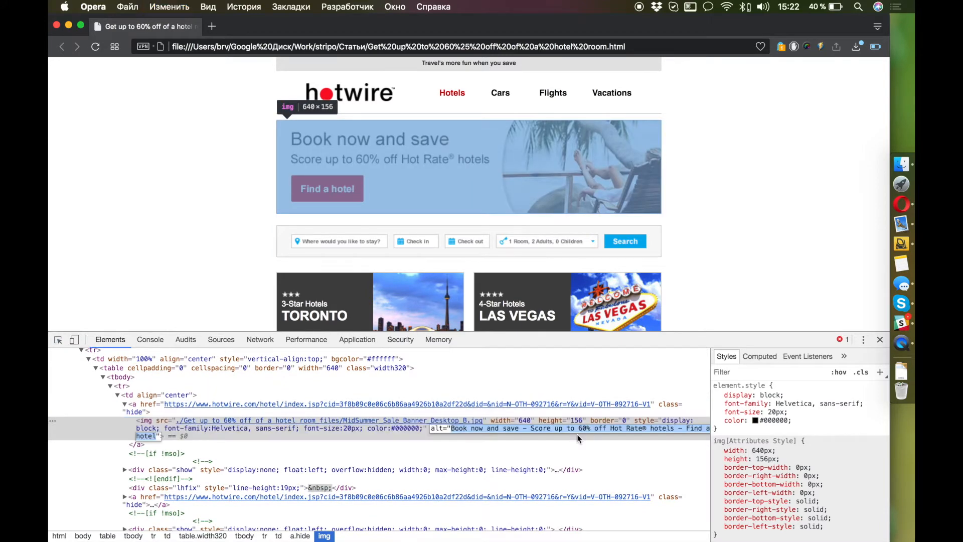
key("super+grave")
left_click(524, 193)
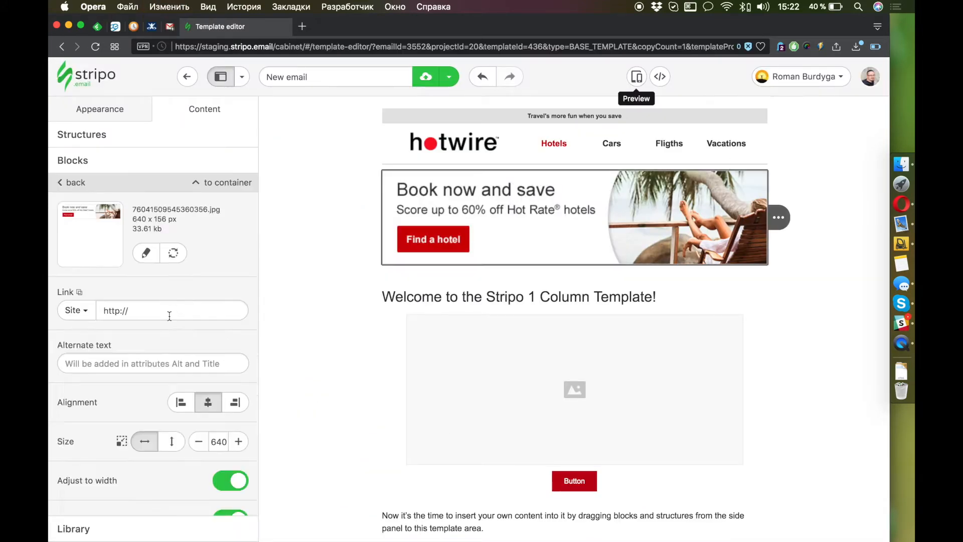
key("super+v")
left_click(119, 392)
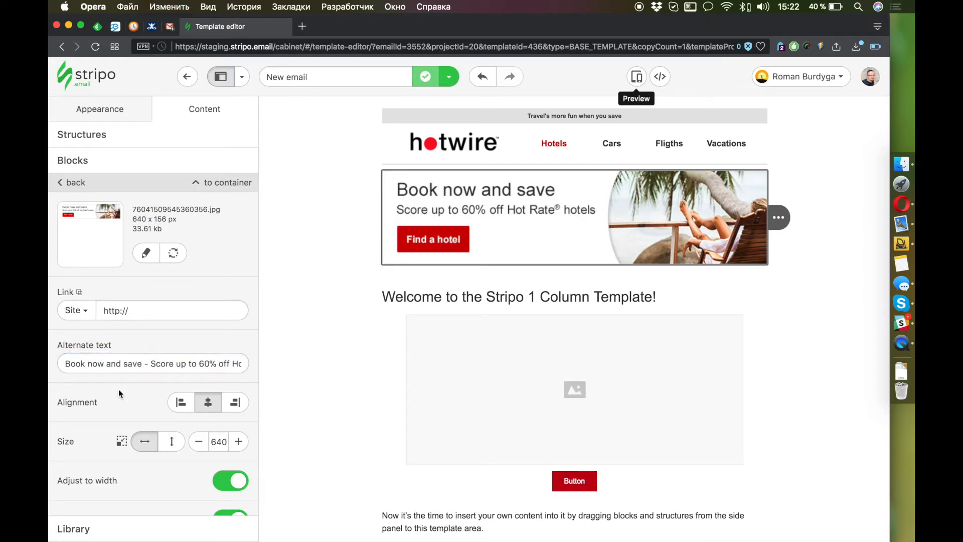
Check what follows the banner in the original email and duplicate the Book now banner's structure for it.
left_click(547, 73)
key("super+grave")
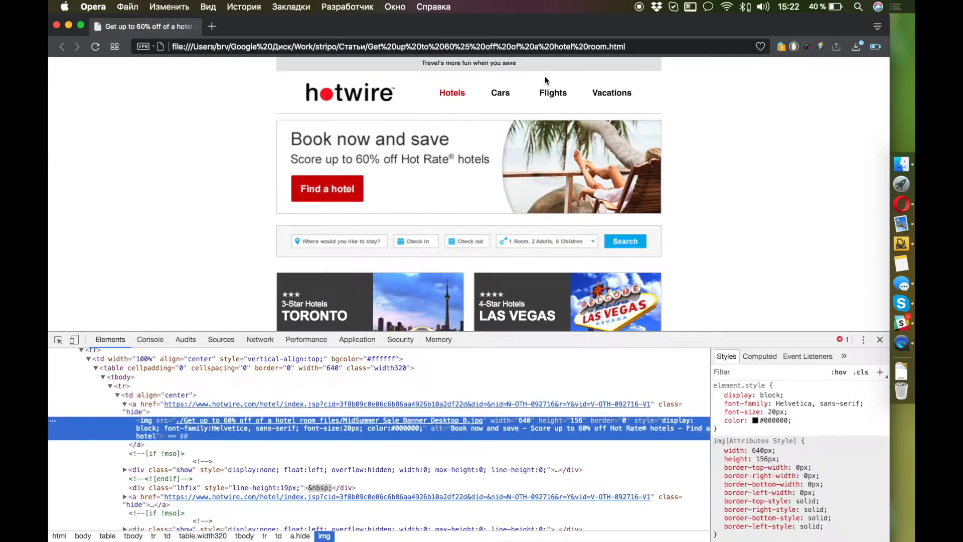
scroll(543, 88, "down", 3)
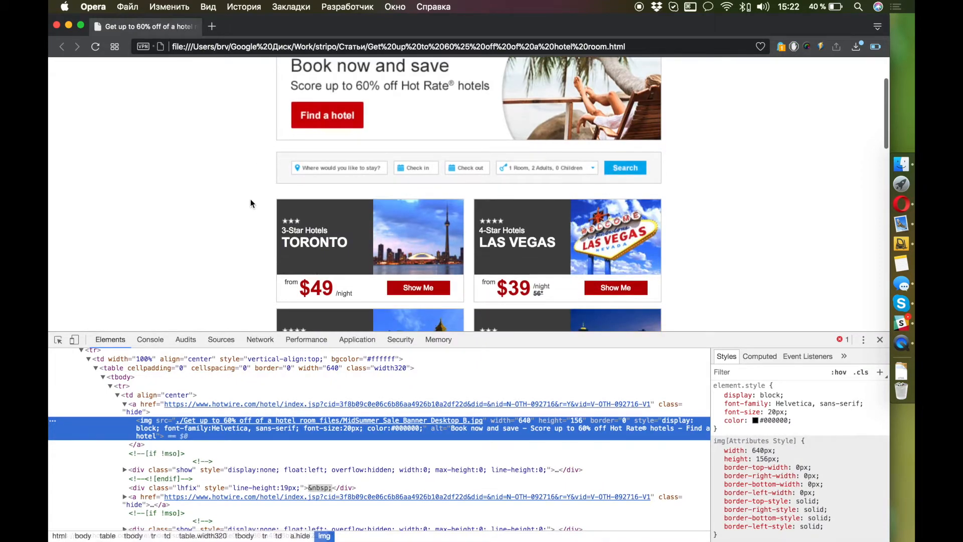
key("super+grave")
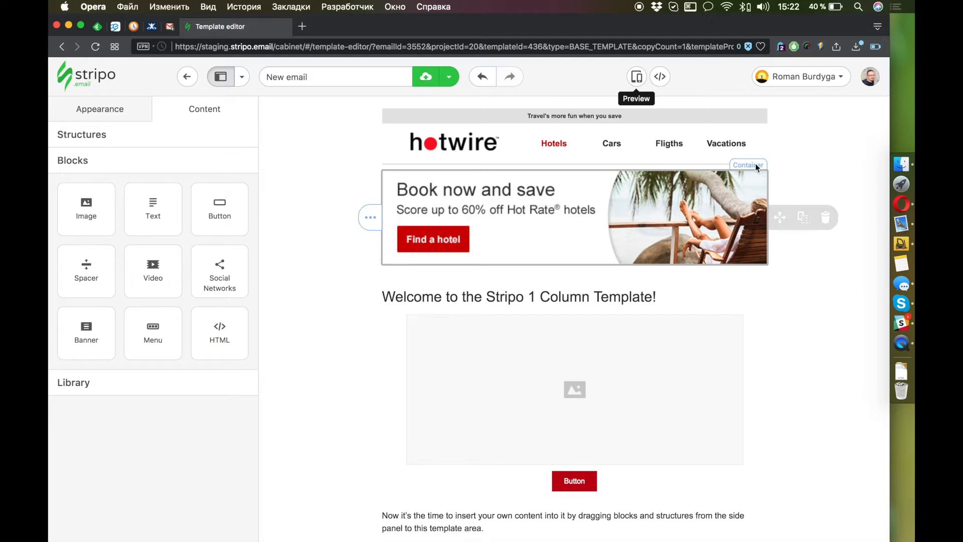
left_click(639, 226)
left_click(227, 182)
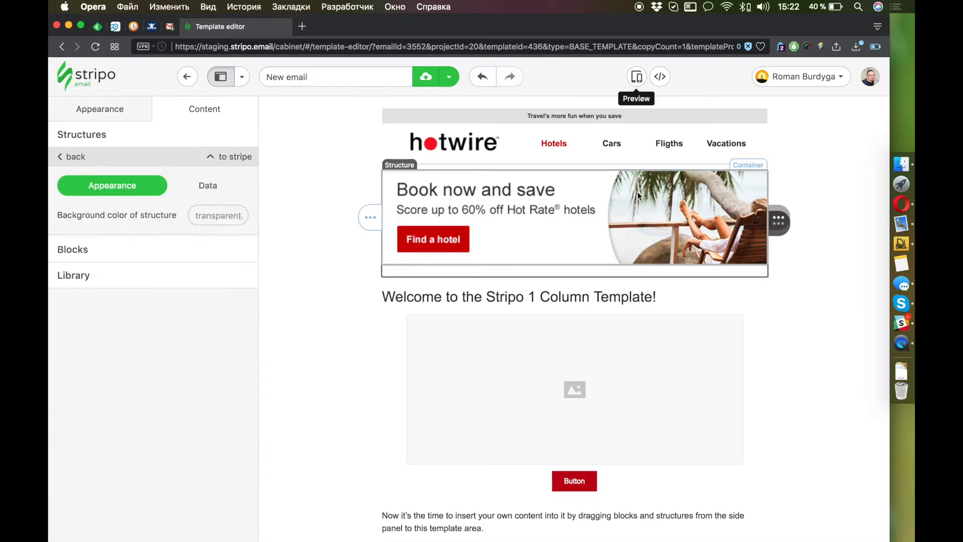
mouse_move(778, 232)
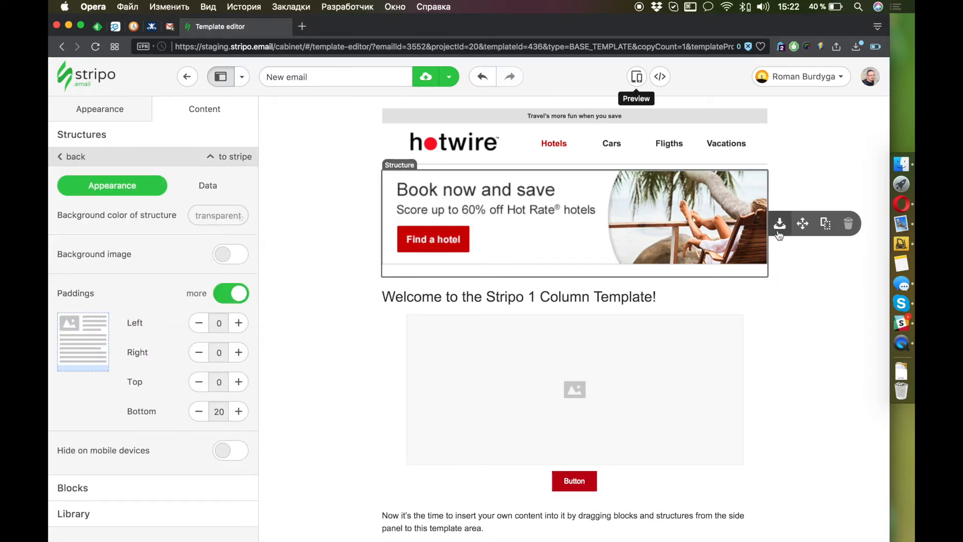
left_click(825, 224)
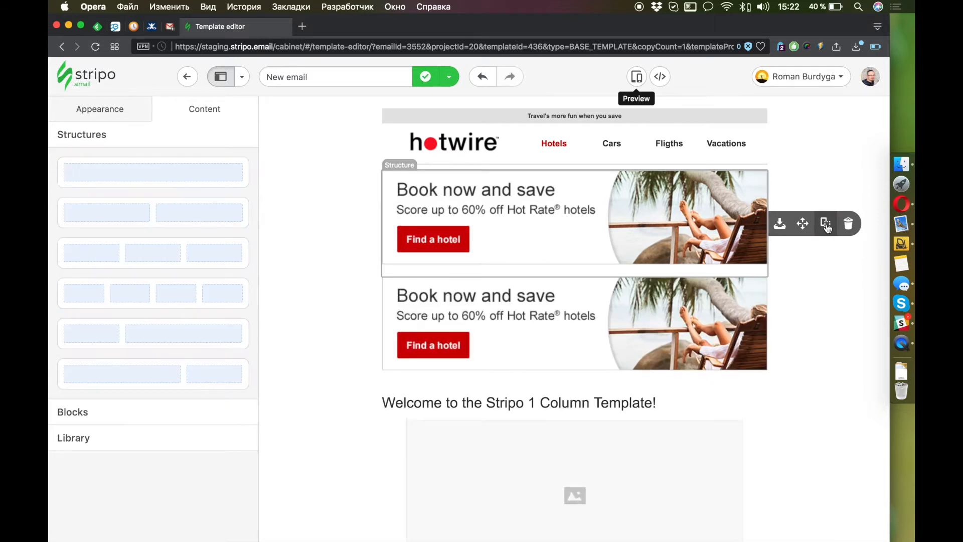
Replace the picture in the duplicated banner with the search bar image 15911509545359617.png.
left_click(642, 320)
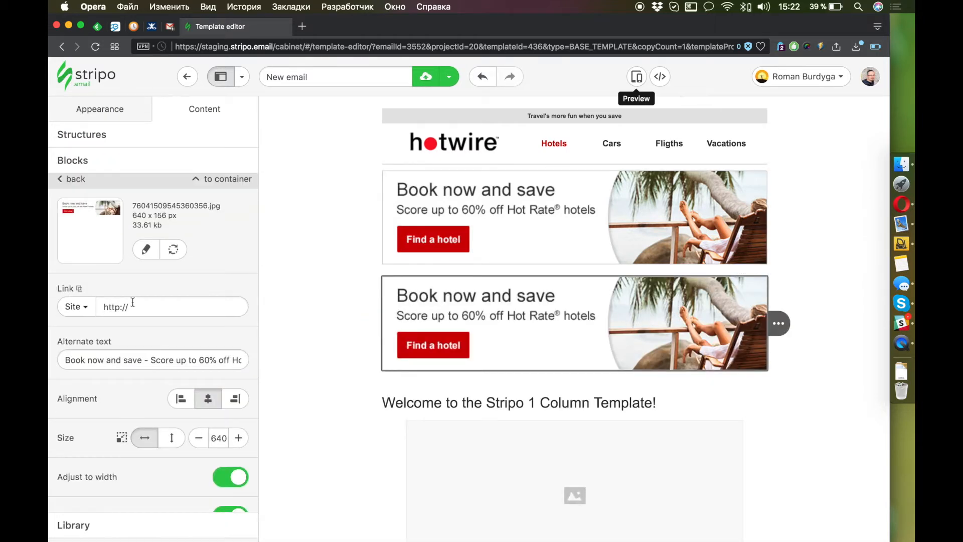
left_click(176, 254)
scroll(196, 321, "down", 5)
scroll(196, 337, "down", 5)
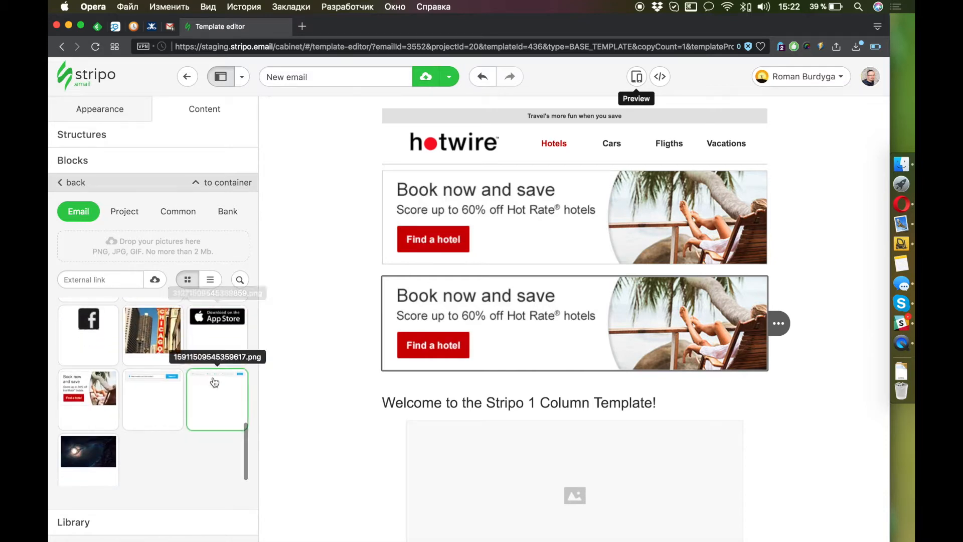
left_click(214, 382)
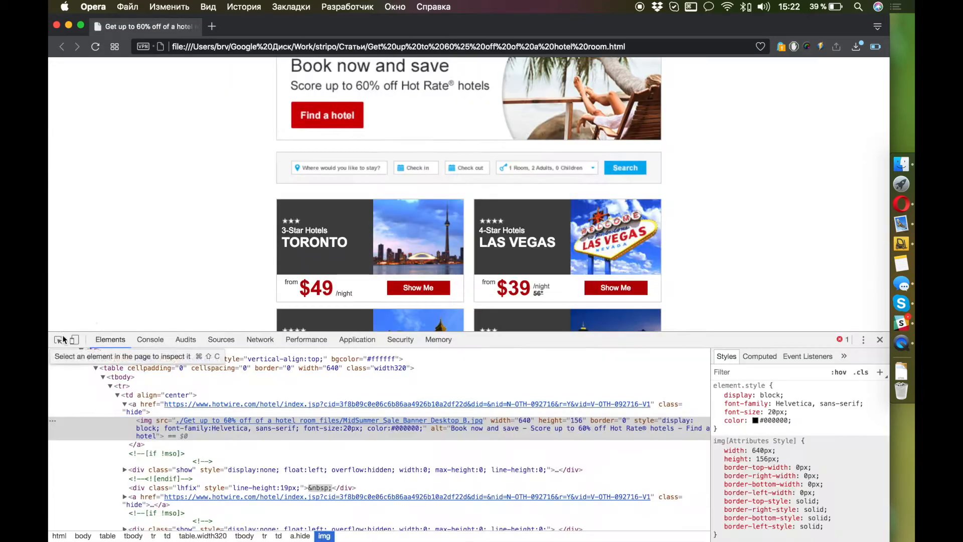
Set the search bar image's alternate text to "Where would you like to stay? Search", copied from the original email's code.
left_click(61, 340)
left_click(401, 168)
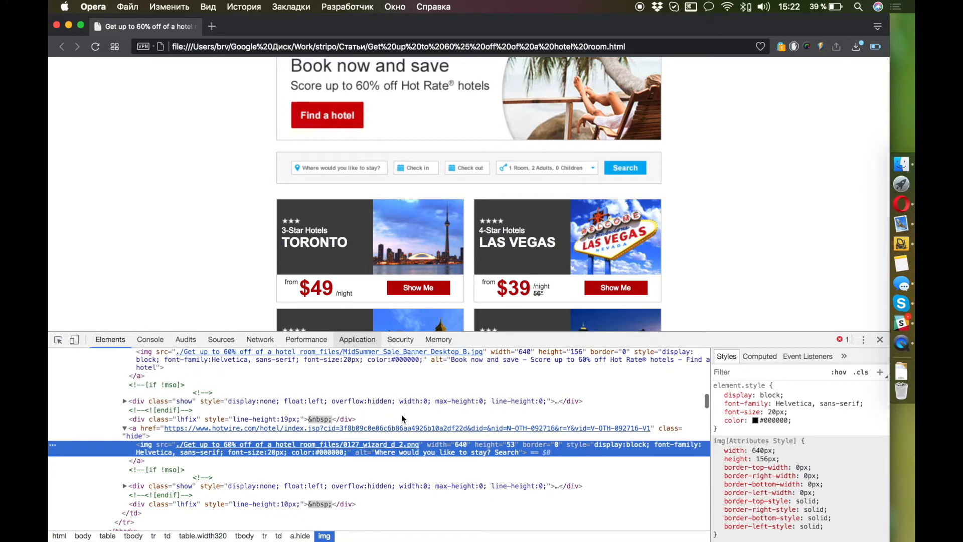
double_click(468, 450)
key("super+c")
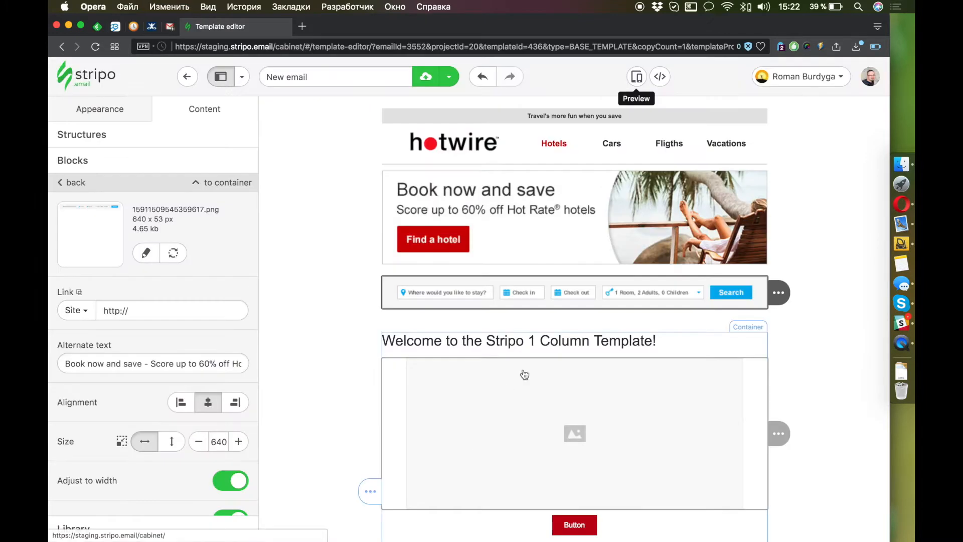
left_click(161, 363)
key("super+a")
key("super+v")
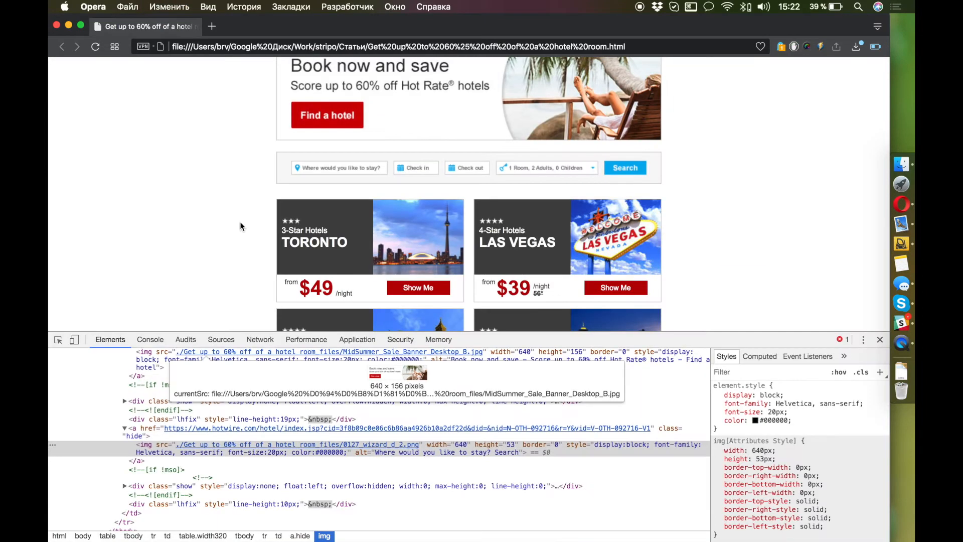
Add a new stripe with two equal columns below the search bar for the hotel deal cards.
scroll(240, 227, "down", 3)
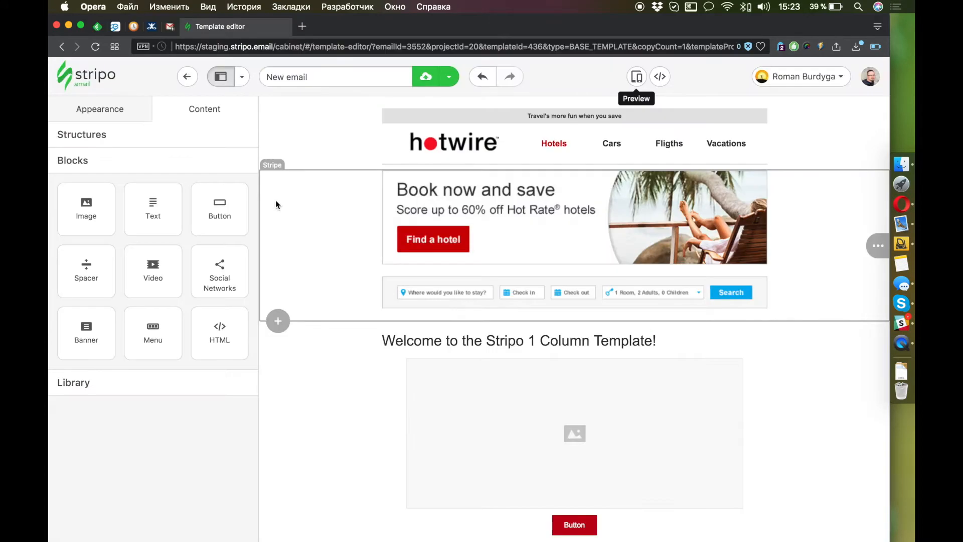
left_click(280, 323)
left_click(474, 311)
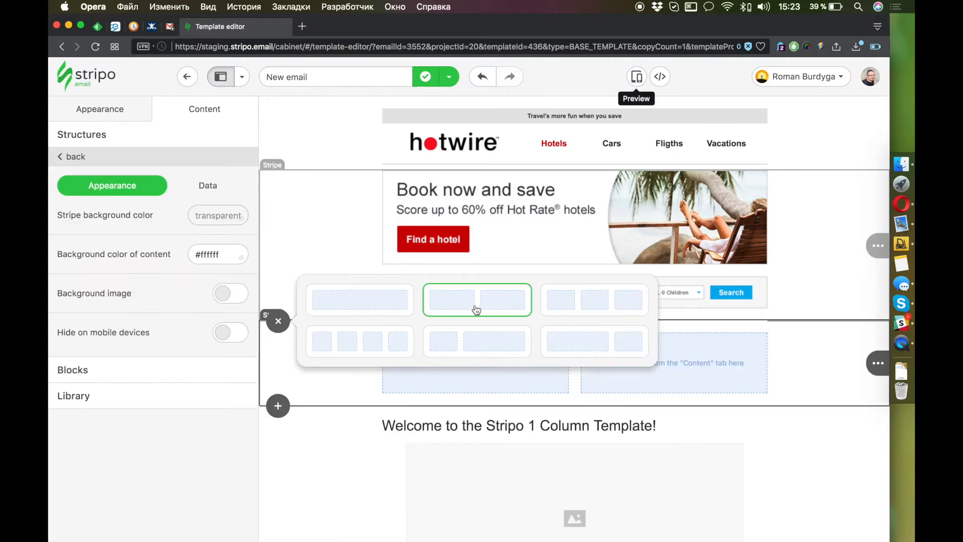
Delete the template's stripe containing the "Welcome to the Stripo 1 Column Template!" content.
scroll(391, 441, "down", 3)
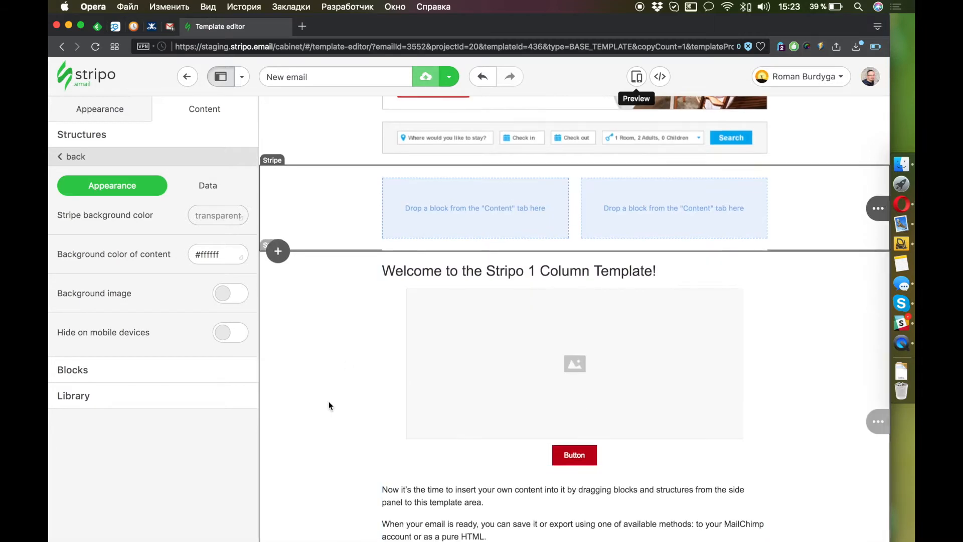
mouse_move(871, 430)
left_click(808, 422)
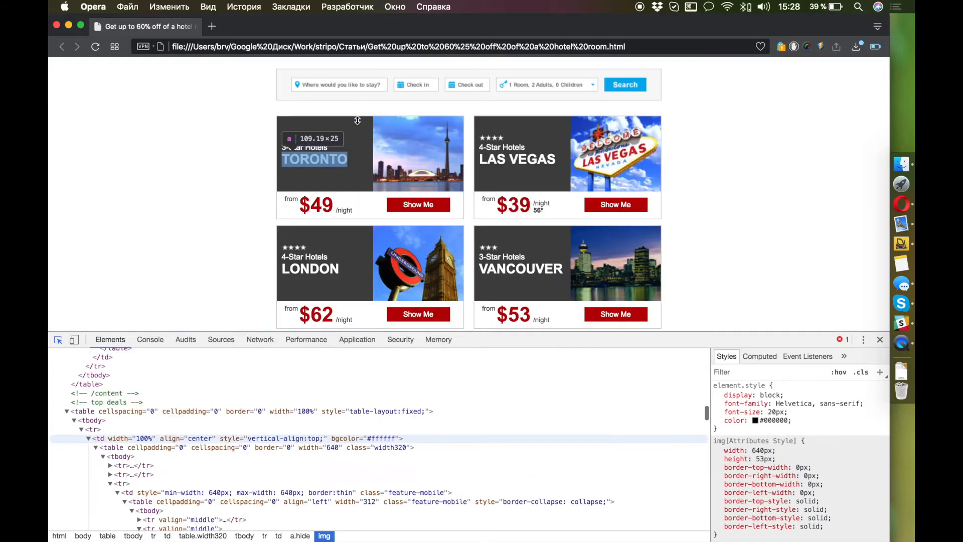
Inspect the Toronto card's cells in the original, and duplicate the left column's container cell in the new structure's HTML.
left_click(358, 120)
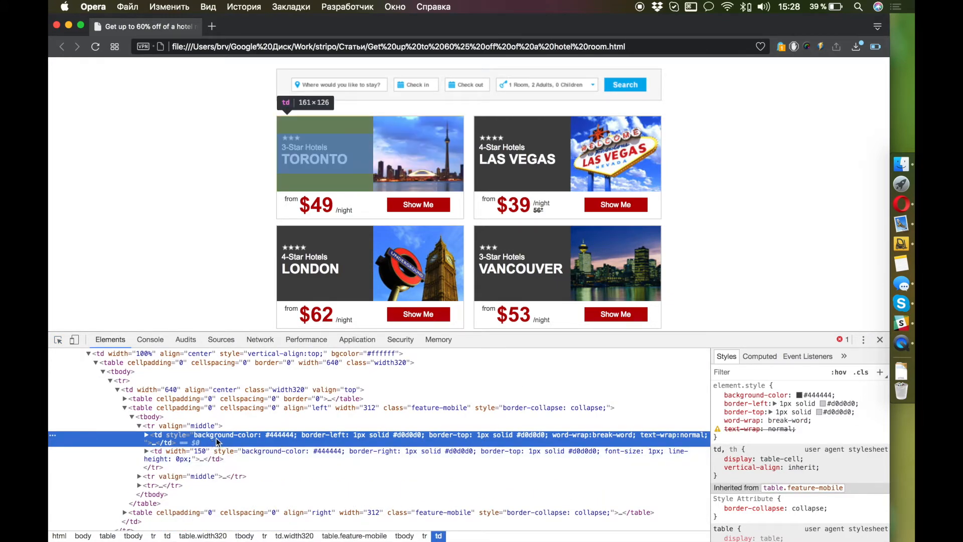
left_click(58, 340)
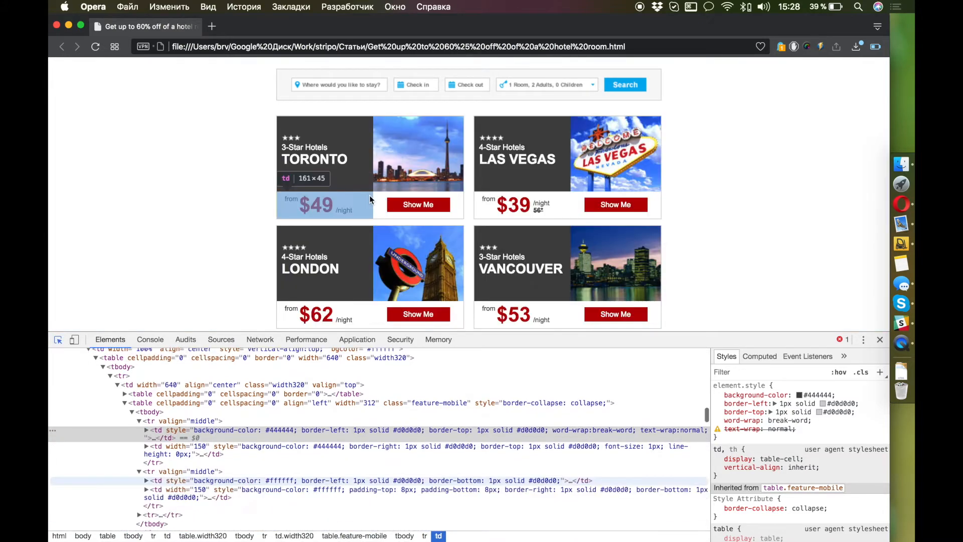
left_click(369, 199)
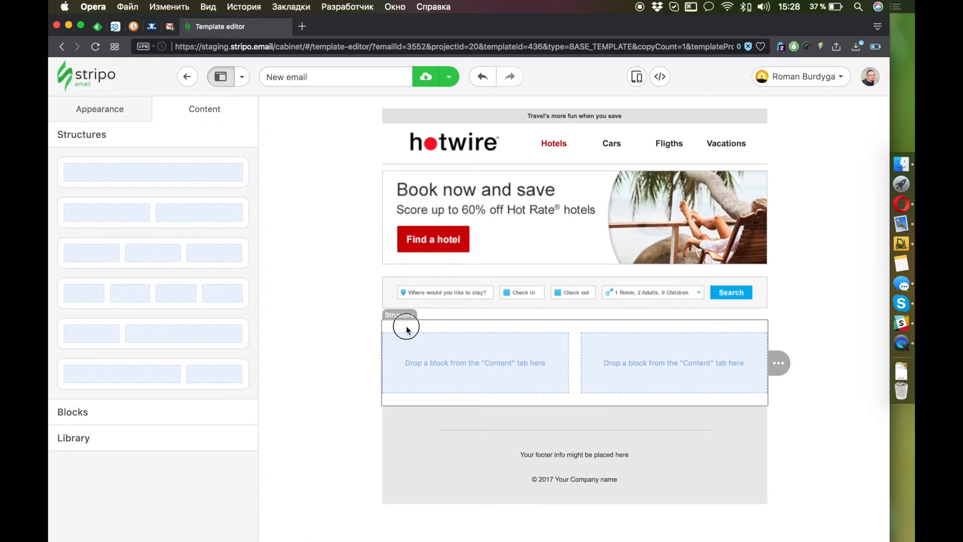
left_click(407, 330)
left_click(660, 77)
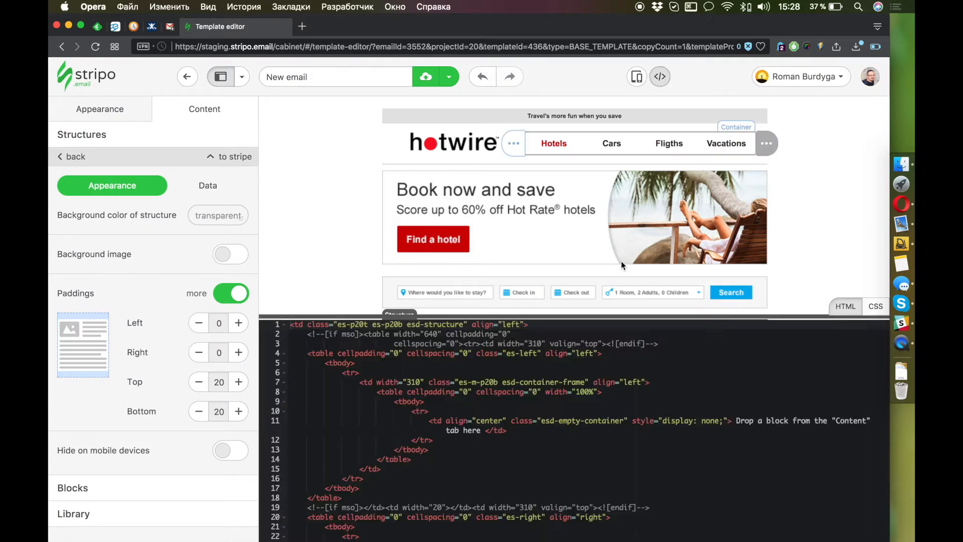
scroll(621, 265, "down", 5)
left_click(373, 381)
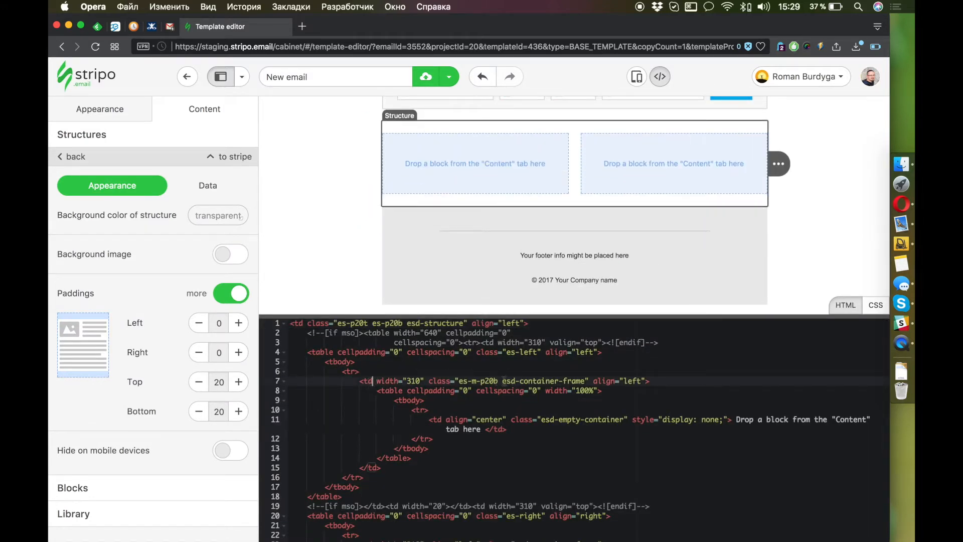
left_click_drag(358, 381, 398, 466)
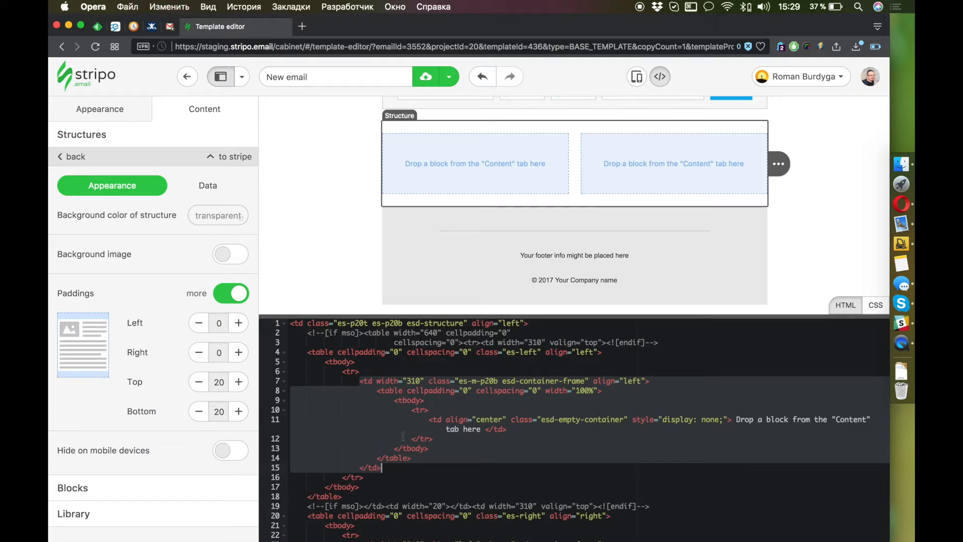
left_click(396, 467)
key("ctrl+v")
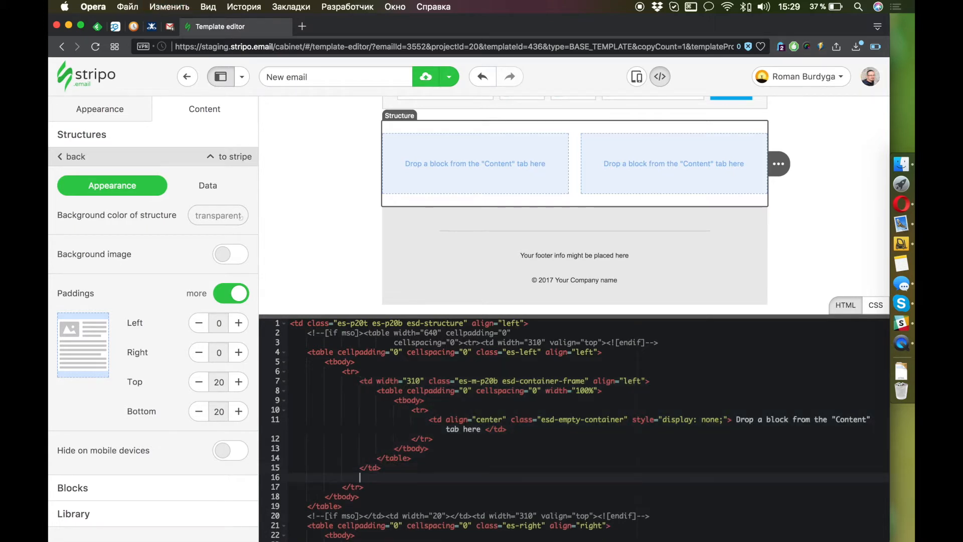
Set the width of the left column's first container cell to 160 in the HTML code.
scroll(430, 414, "up", 1)
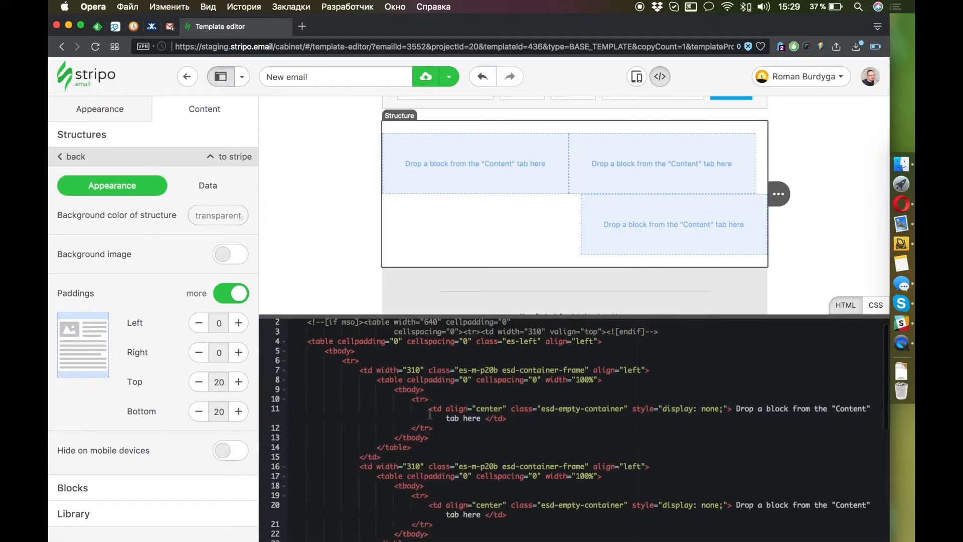
scroll(428, 423, "up", 1)
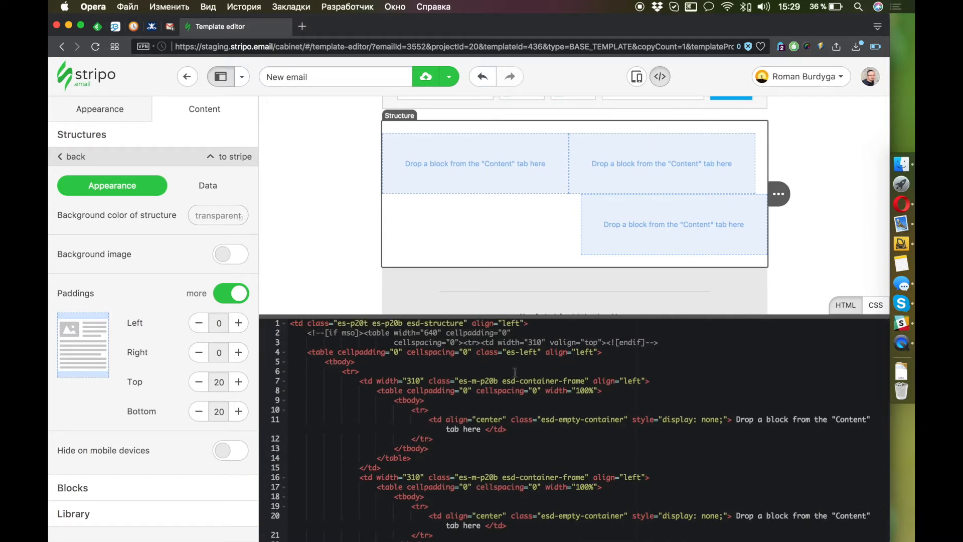
left_click(421, 381)
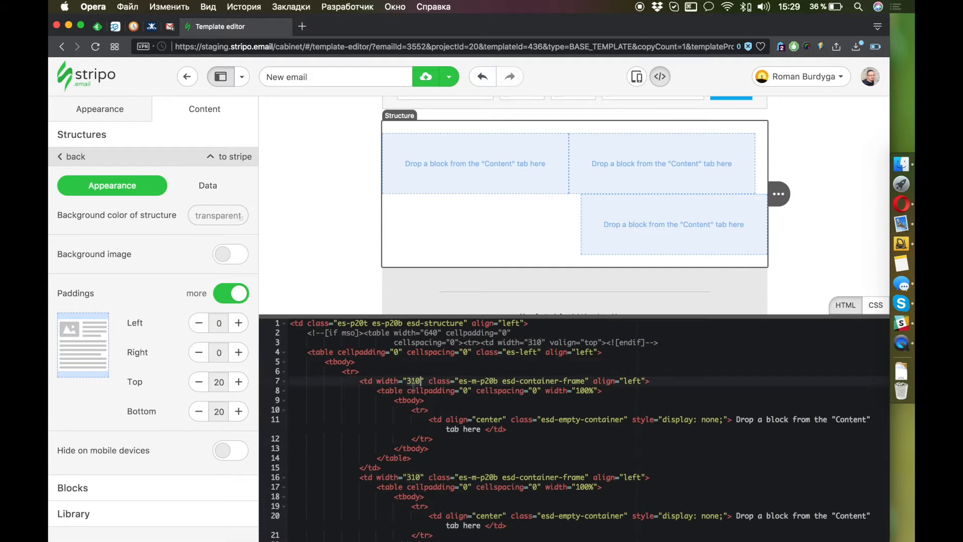
key("BackSpace")
key("BackSpace")
key("BackSpace")
type("160")
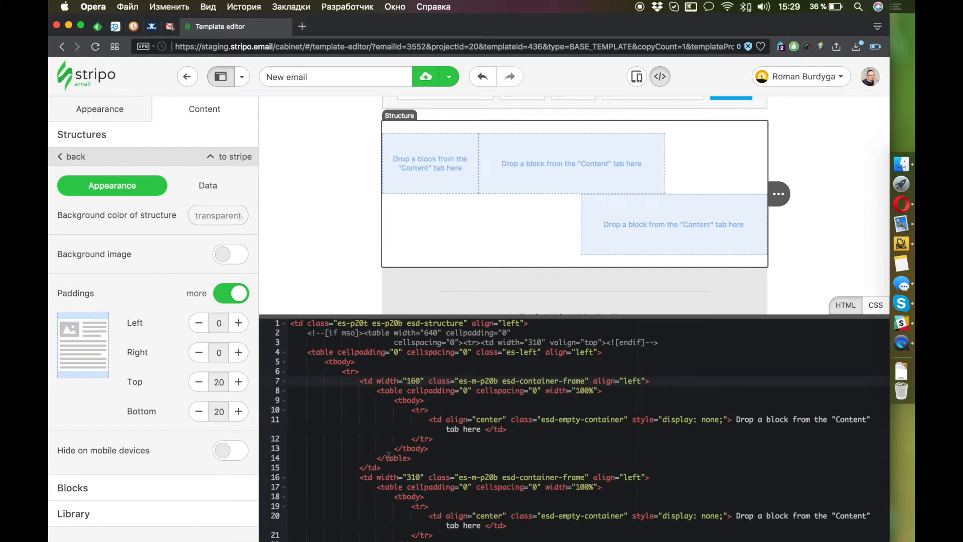
Set the width of the left column's second container cell to 150 in the HTML code.
left_click(420, 477)
key("BackSpace")
key("BackSpace")
key("BackSpace")
type("150")
Duplicate the table row holding the 160 and 150 wide cells directly below itself in the HTML, and close the code editor.
scroll(446, 375, "down", 3)
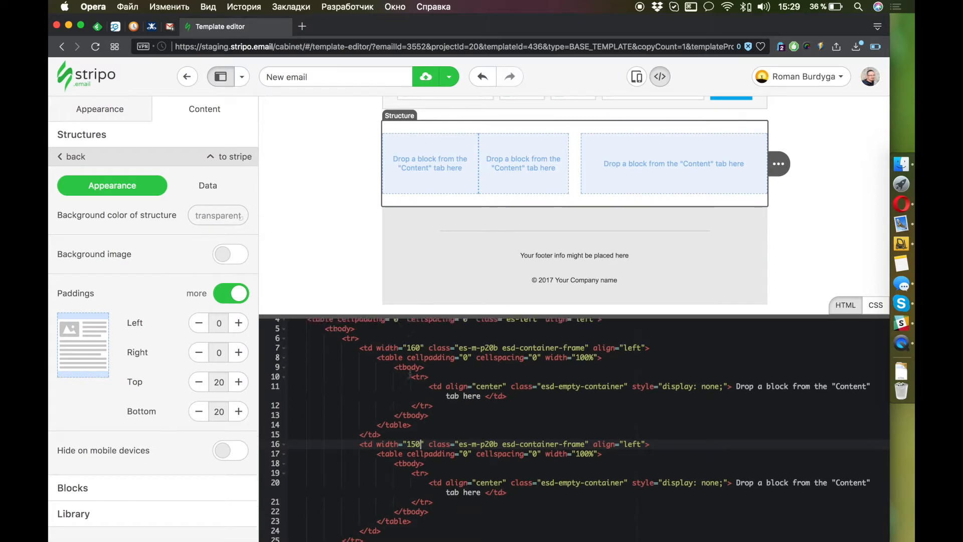
scroll(410, 374, "up", 2)
left_click_drag(344, 375, 405, 523)
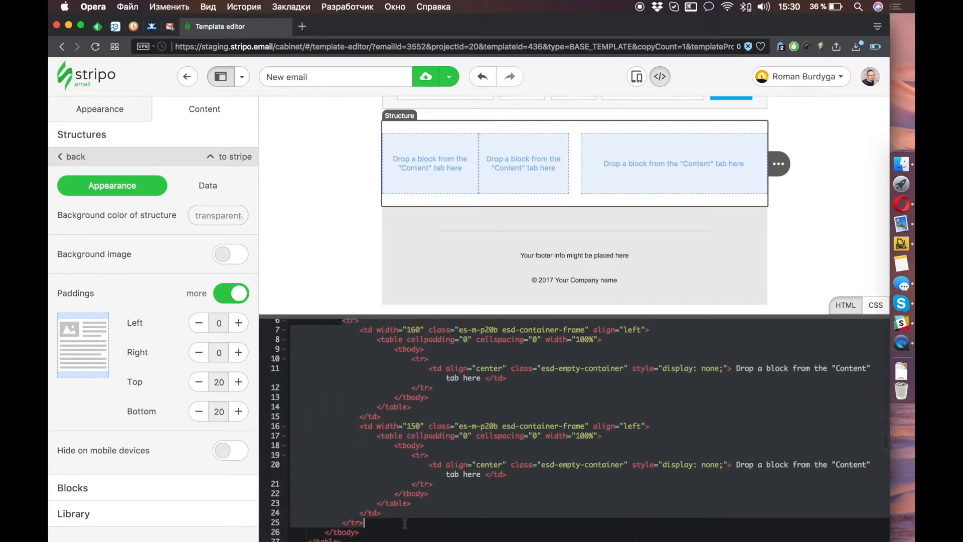
left_click(378, 525)
key("super+v")
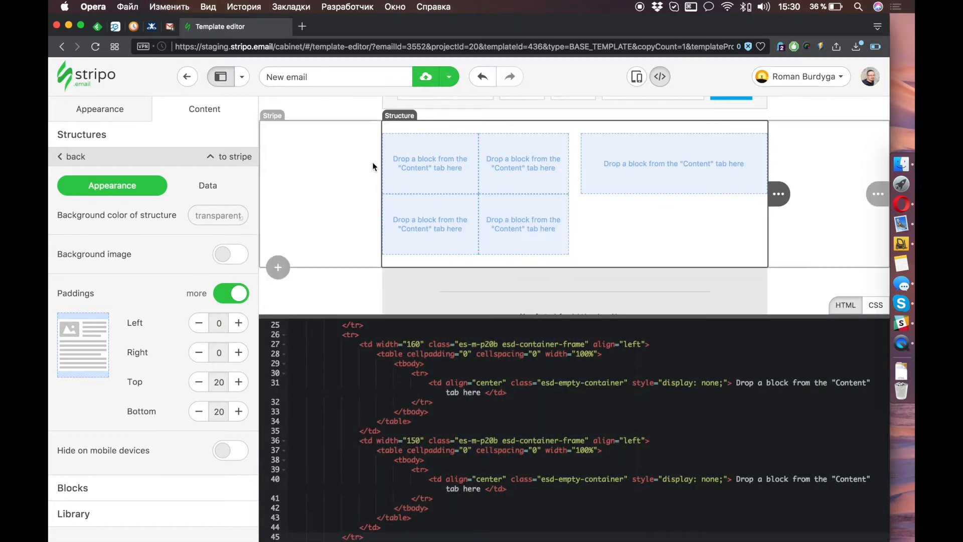
left_click(660, 78)
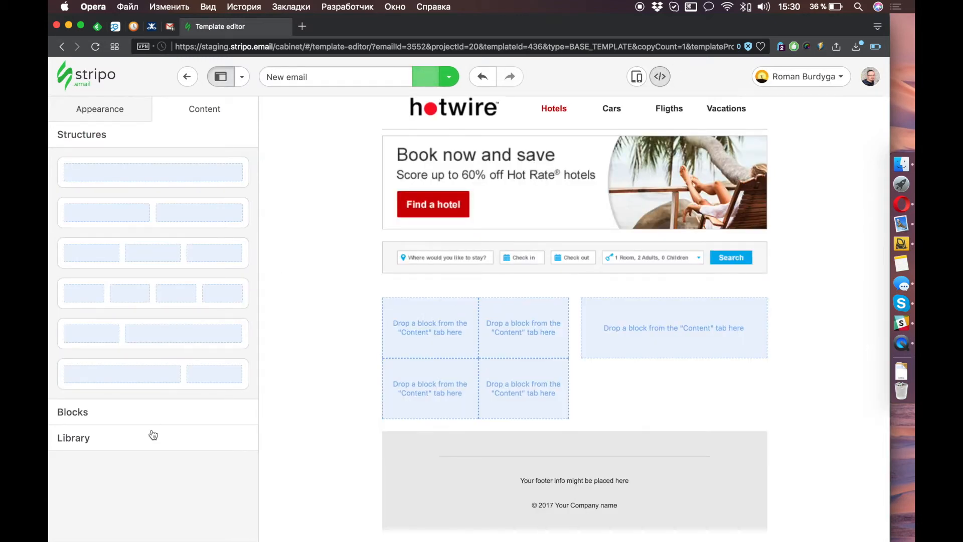
Add an image block and two text blocks to the card's first container and an image block to the container beside it.
left_click(140, 405)
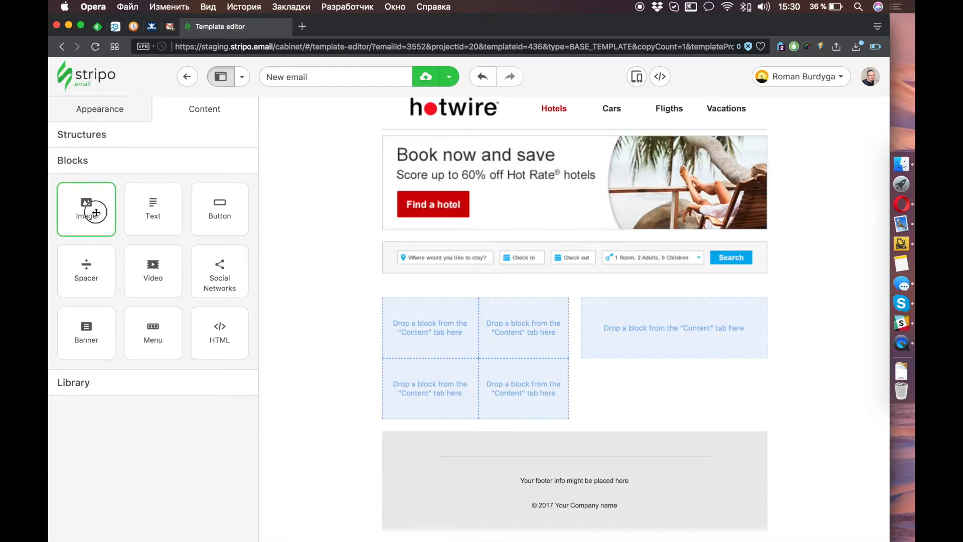
left_click_drag(96, 212, 436, 322)
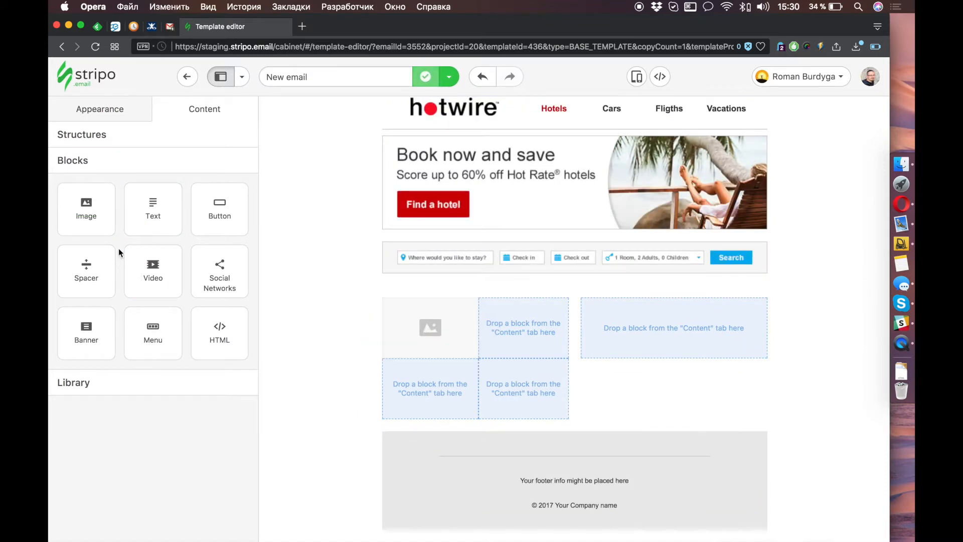
left_click_drag(143, 208, 422, 356)
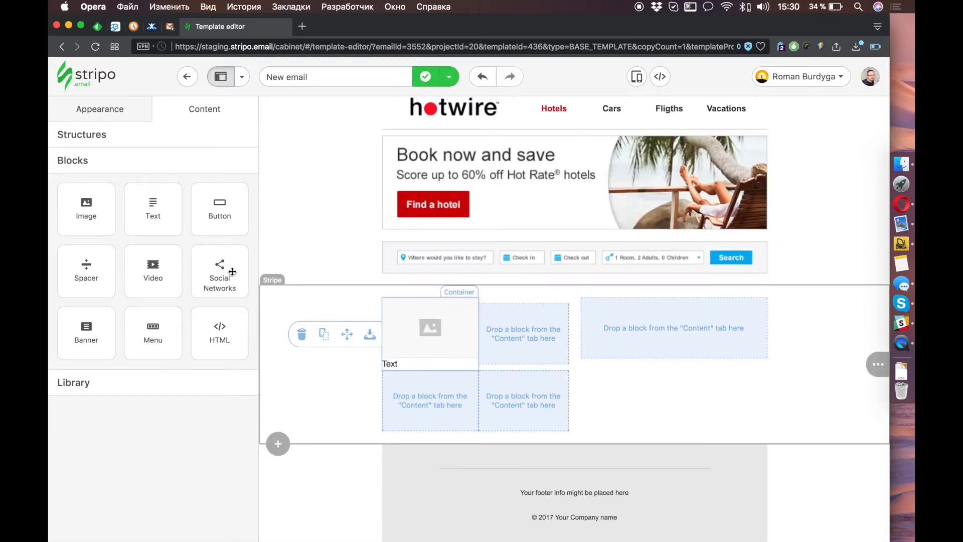
left_click_drag(153, 213, 430, 370)
left_click_drag(99, 208, 519, 329)
key("super+grave")
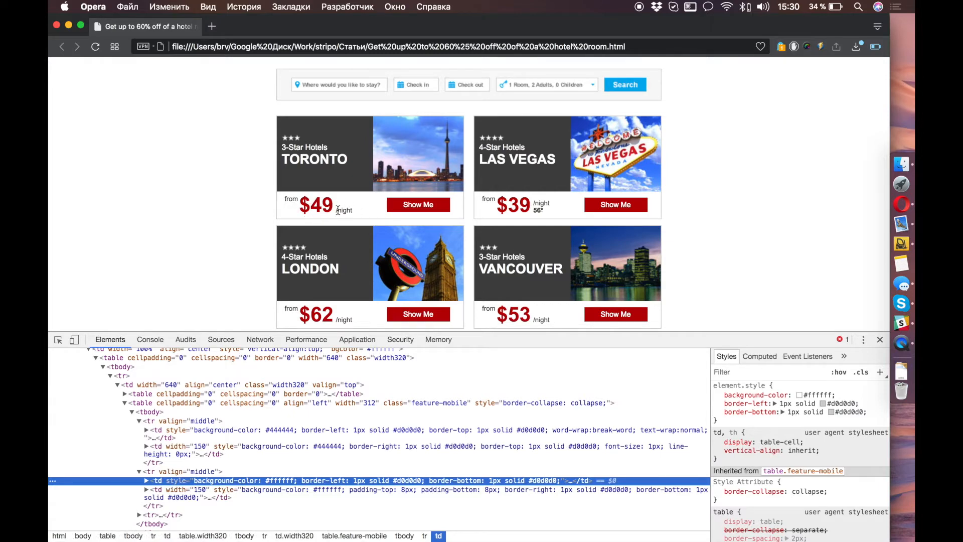
In the Stripo editor, add an HTML block to the card's lower first container and a button block to the container beside it.
key("super+grave")
mouse_move(212, 337)
left_mouse_down()
mouse_move(366, 340)
mouse_move(417, 411)
left_mouse_up()
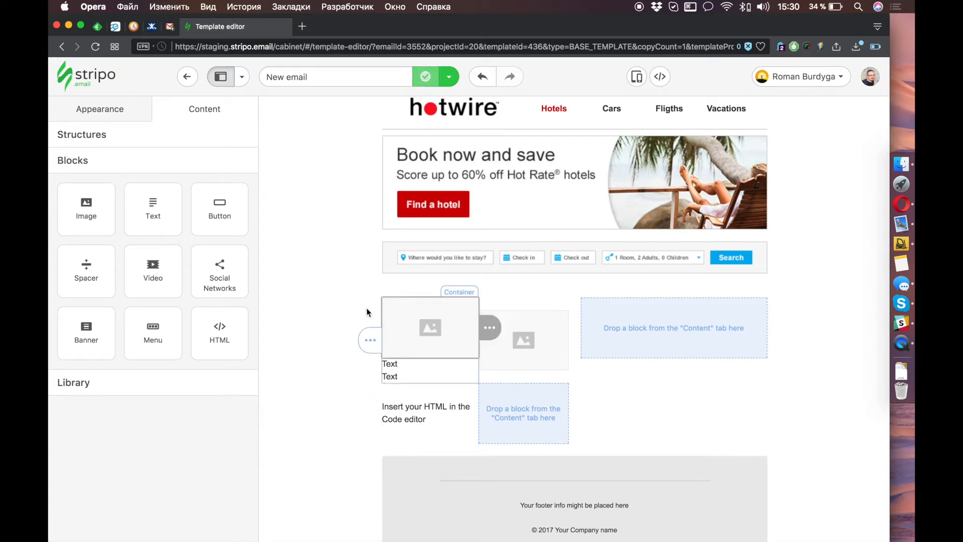
mouse_move(228, 193)
left_mouse_down()
mouse_move(556, 423)
mouse_move(540, 408)
mouse_move(554, 436)
left_mouse_up()
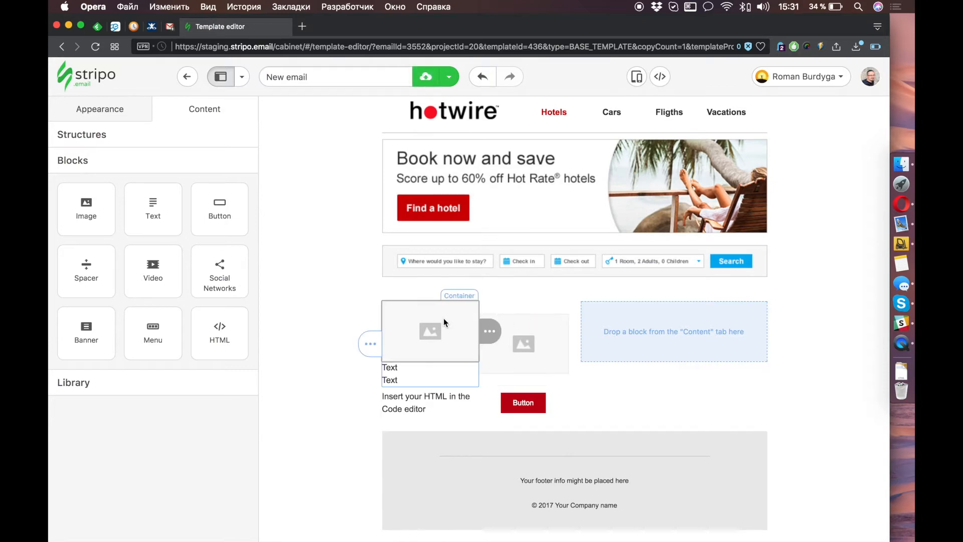
mouse_move(446, 319)
left_mouse_down()
mouse_move(500, 303)
mouse_move(437, 330)
left_mouse_up()
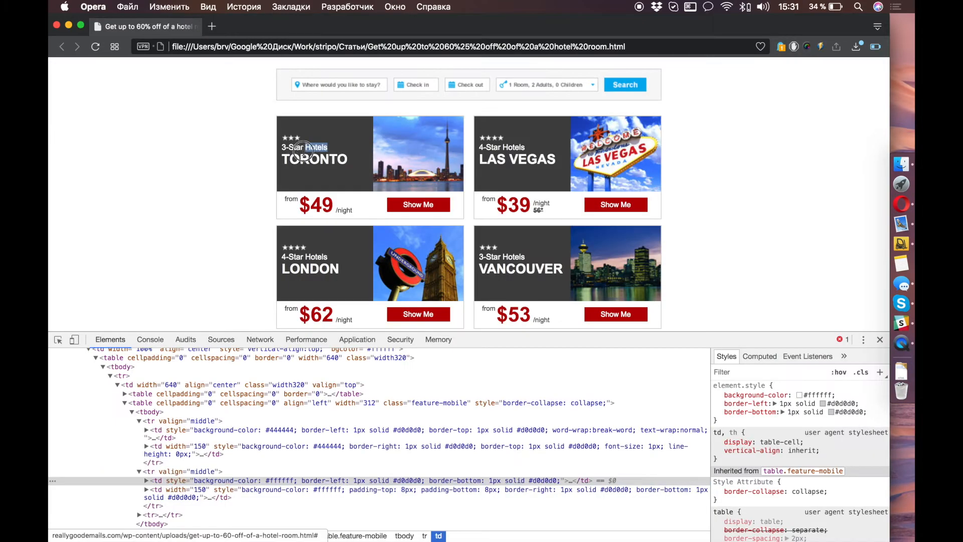
Copy "3-Star Hotels" from the original email's Toronto card and replace the first text block's placeholder with it.
left_click_drag(328, 147, 281, 150)
key("super+c")
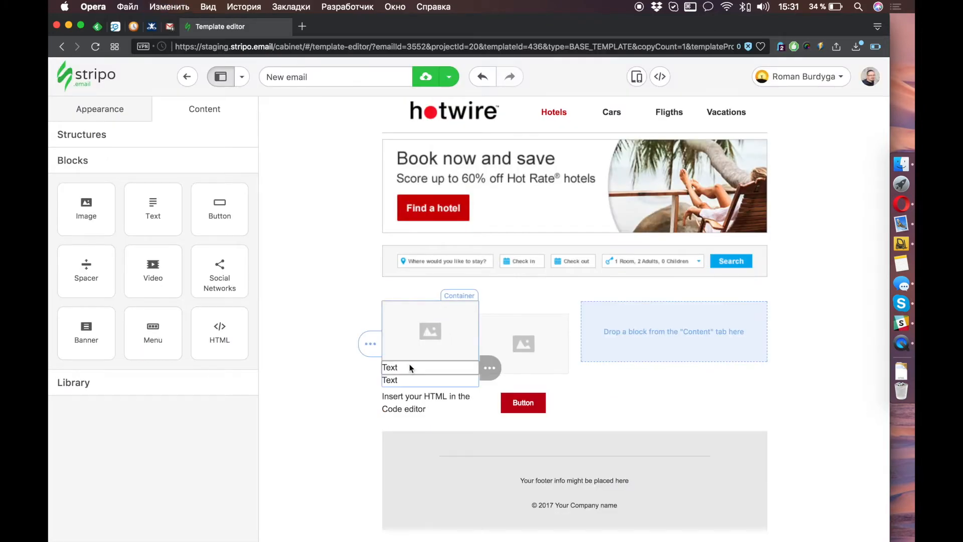
left_click(407, 367)
key("super+a")
key("super+v")
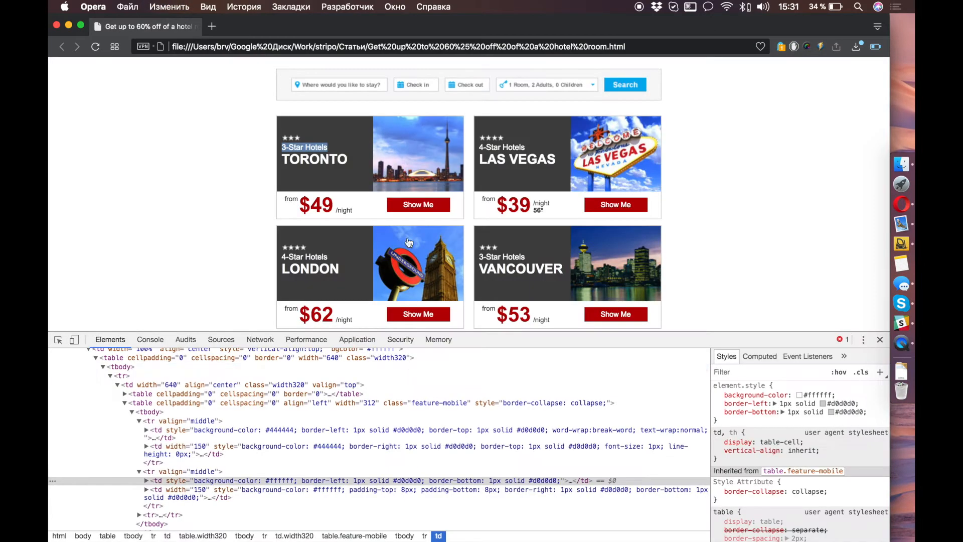
Copy "TORONTO" from the original email and replace the second text block's placeholder with it.
left_click_drag(348, 160, 287, 166)
key("super+c")
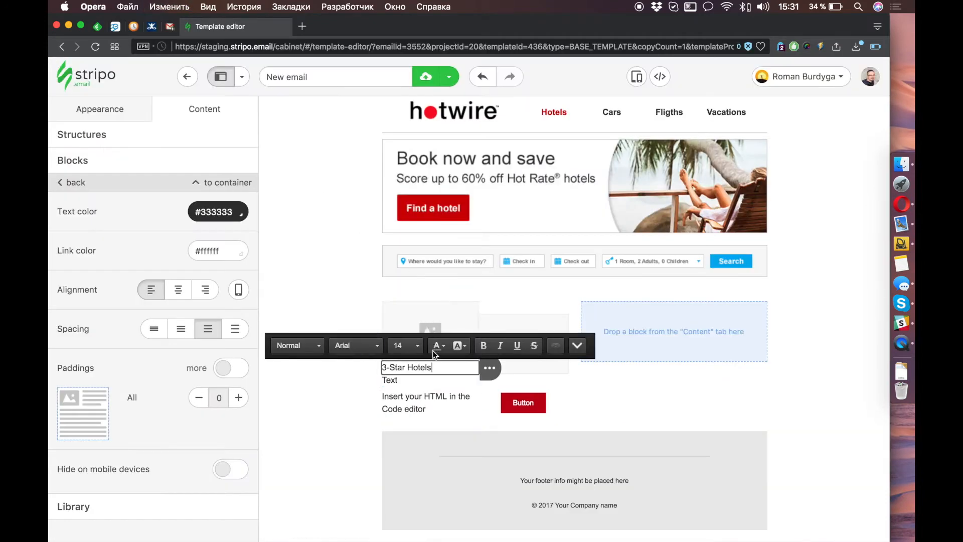
left_click(412, 380)
key("super+a")
key("super+v")
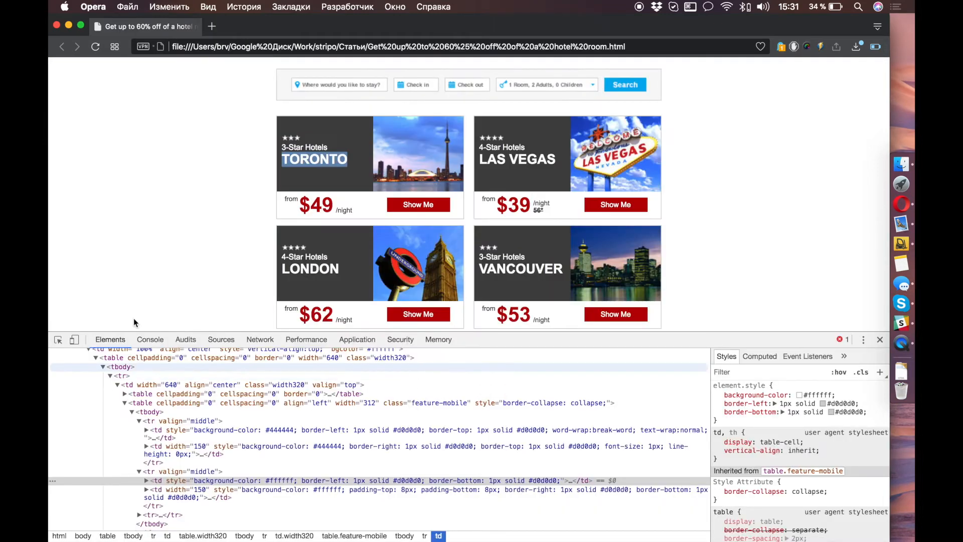
Inspect the TORONTO heading's styles in the original email and format the card's TORONTO text as bold at size 22.
left_click(58, 340)
left_click(320, 163)
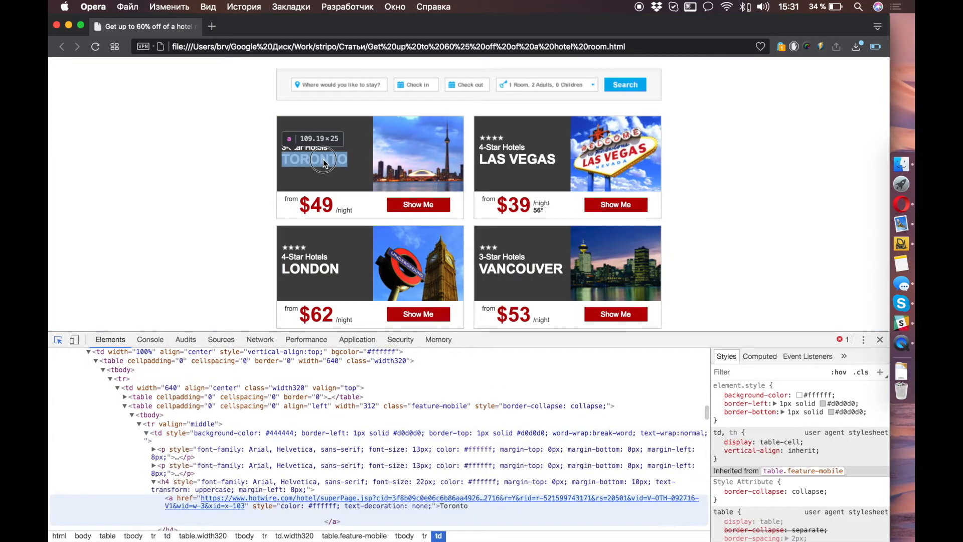
scroll(427, 413, "up", 2)
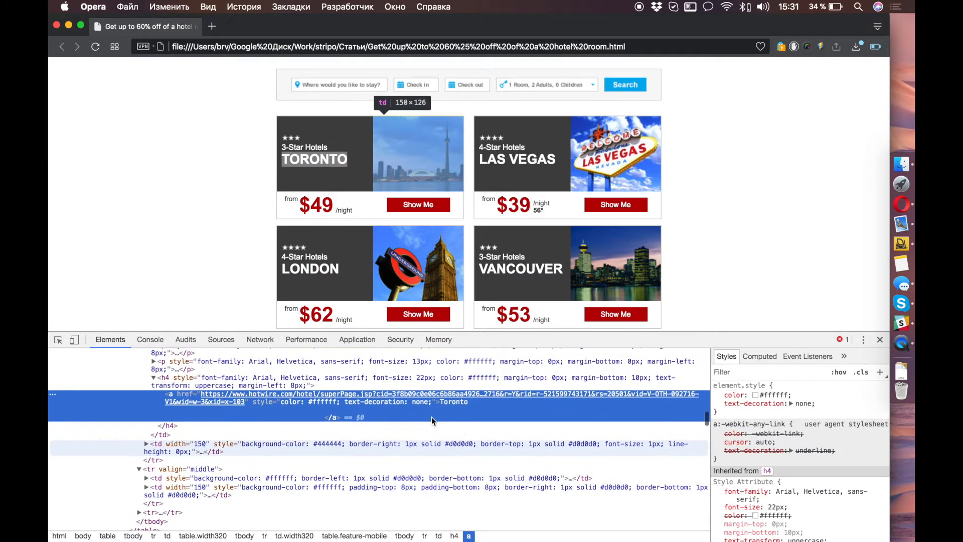
left_click(463, 378)
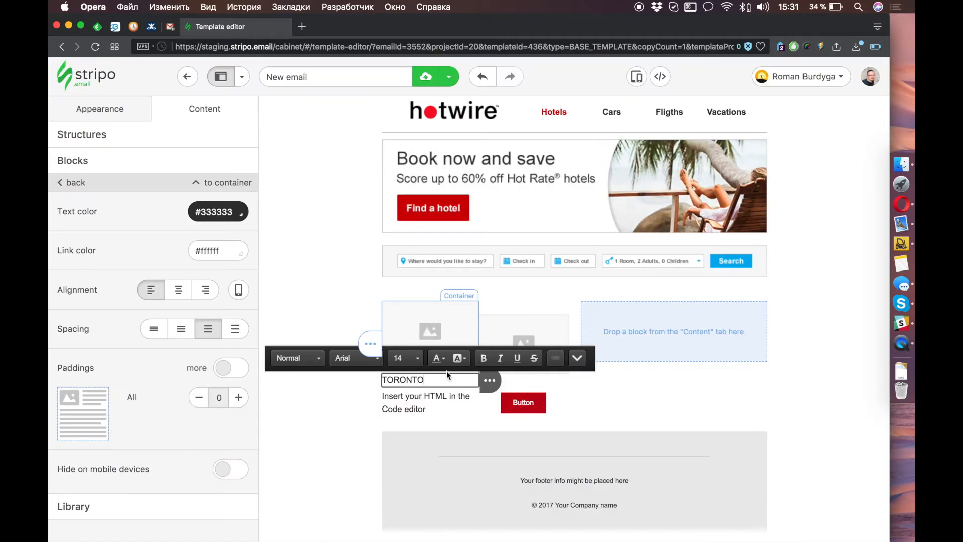
double_click(435, 379)
left_click(403, 357)
scroll(417, 405, "down", 2)
left_click(407, 463)
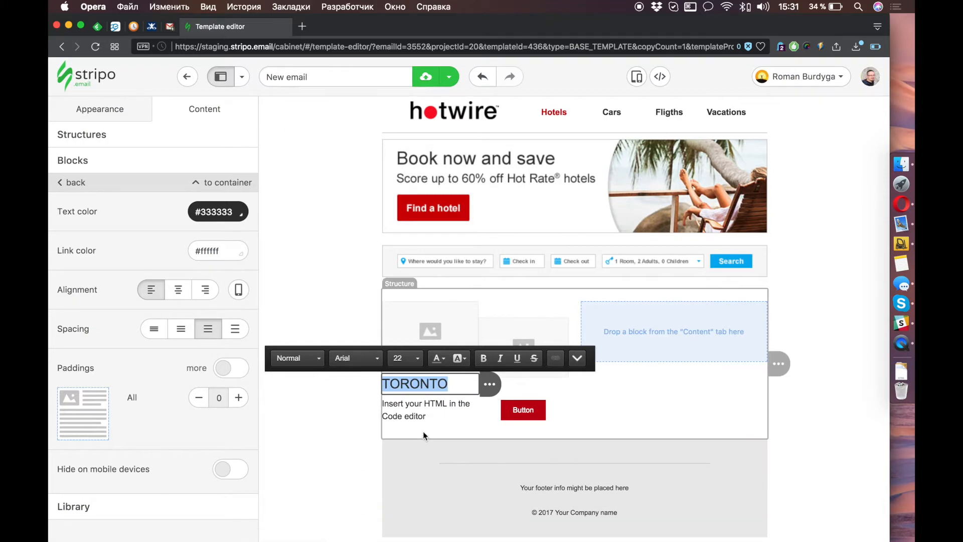
left_click(483, 360)
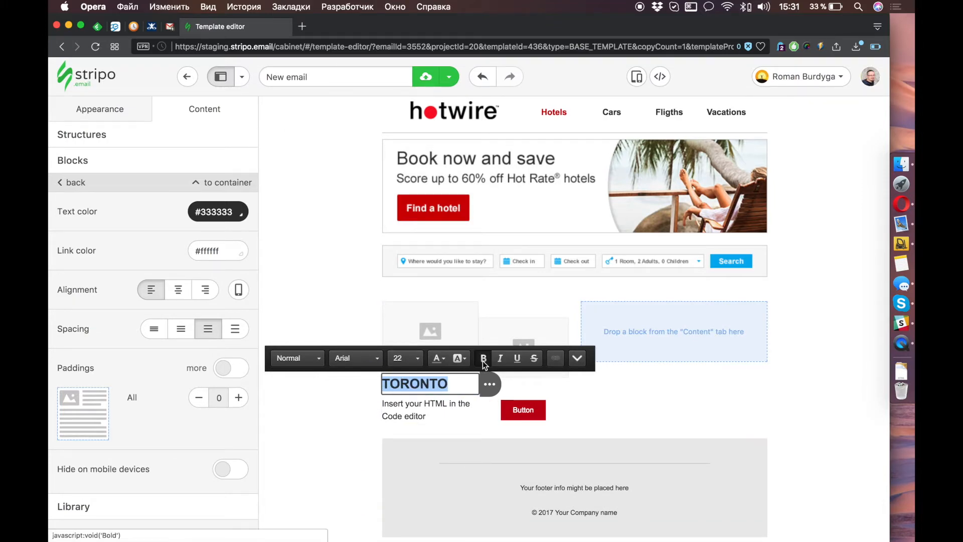
Check the hotel class line's styles in the original email and set the card's "3-Star Hotels" text to size 13.
key("super+grave")
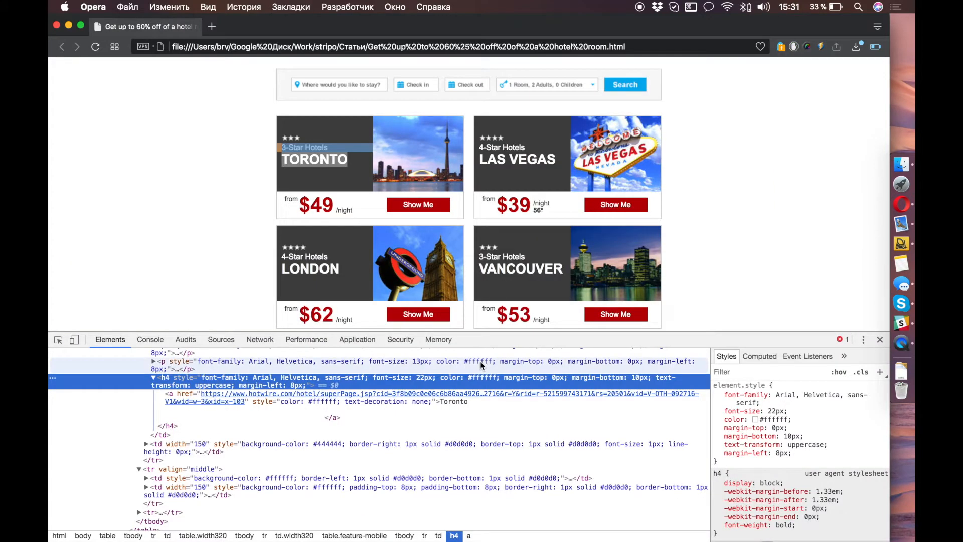
left_click(373, 363)
key("super+grave")
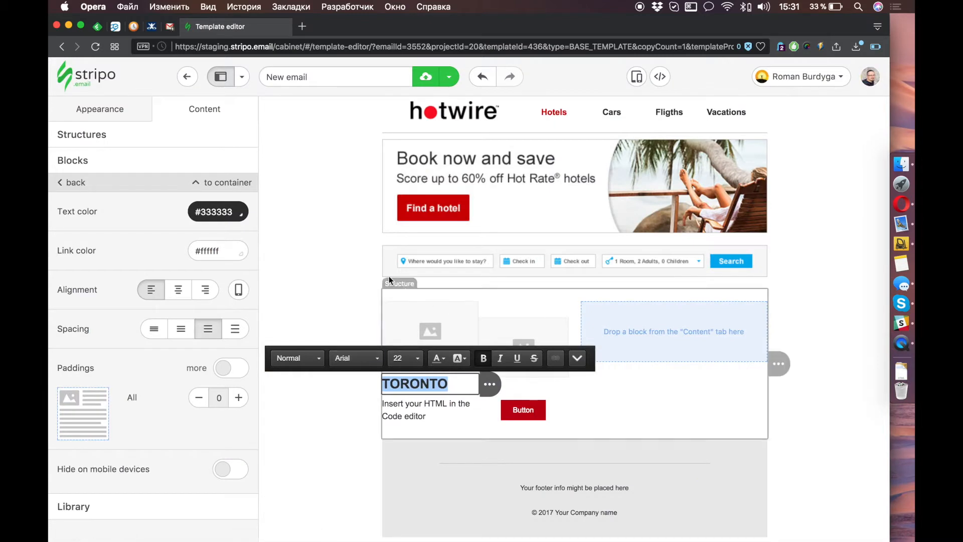
left_click(557, 86)
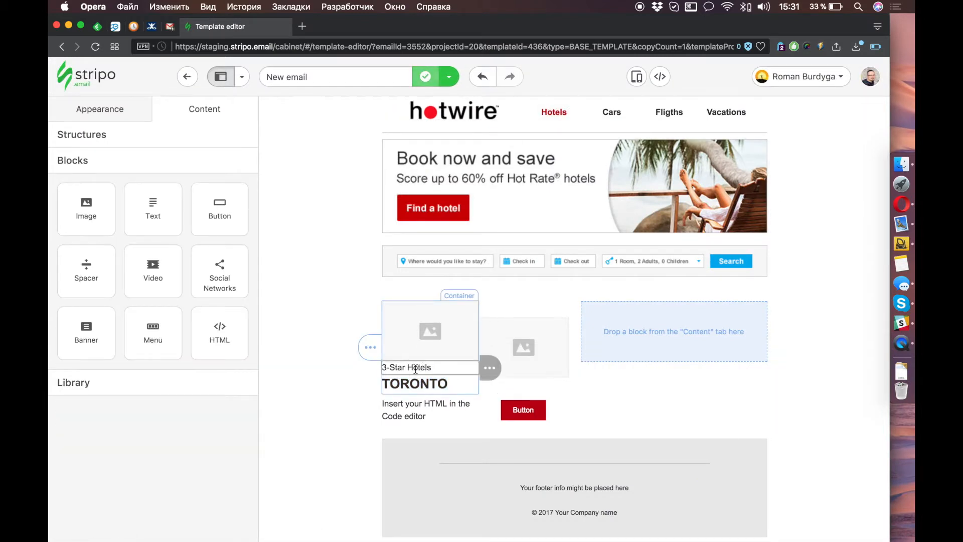
left_click(430, 367)
left_click_drag(430, 367, 381, 367)
left_click(406, 345)
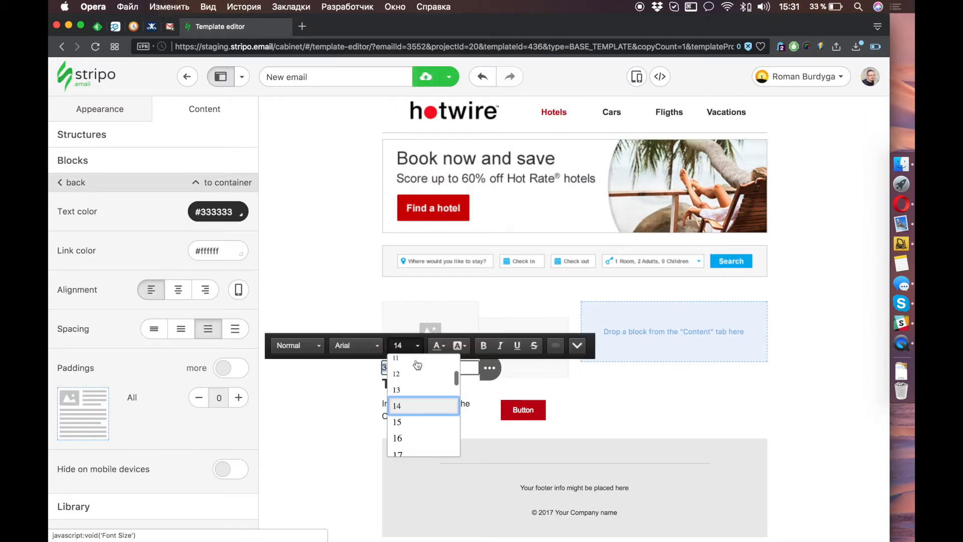
left_click(414, 390)
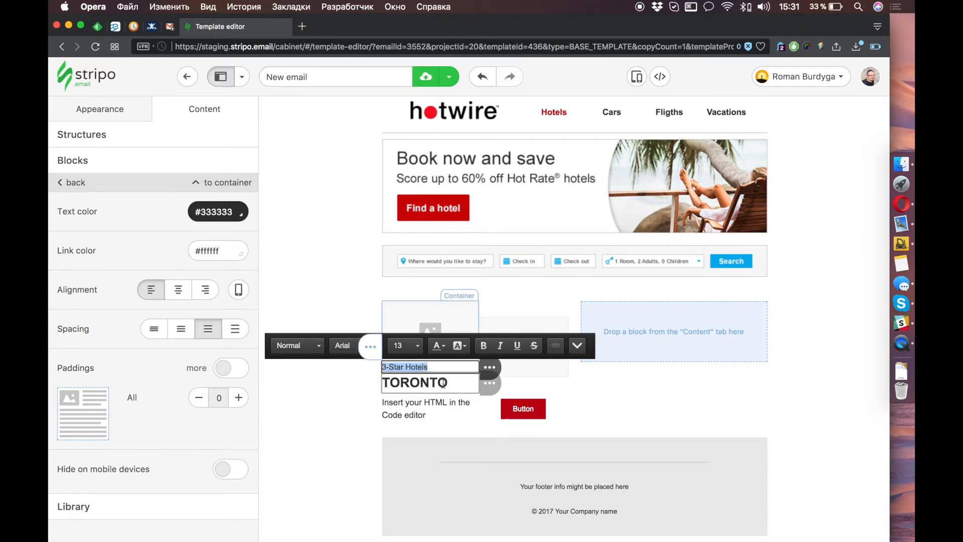
Check the original's star rating and fill the image block above "3-Star Hotels" with the stars image 58571509545360517.png from the email's images.
key("super+grave")
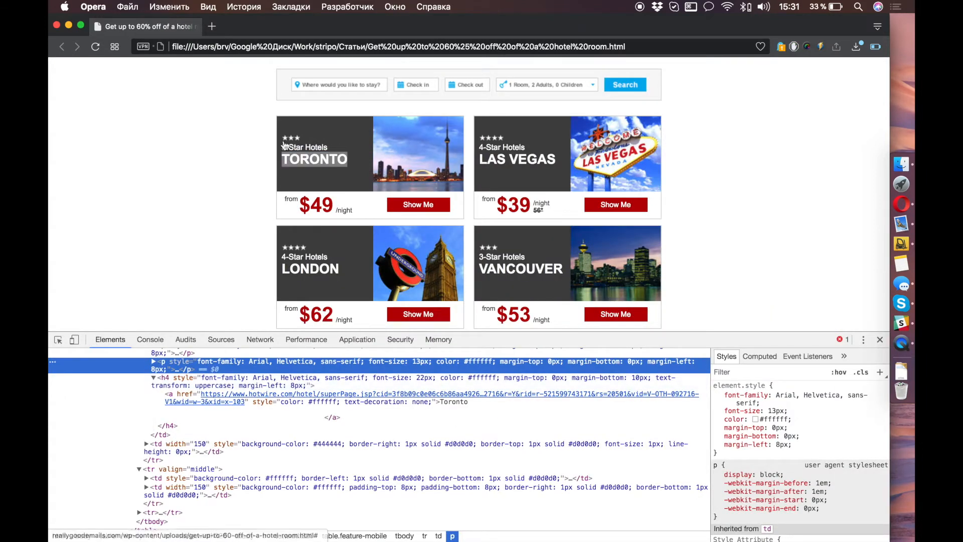
key("super+grave")
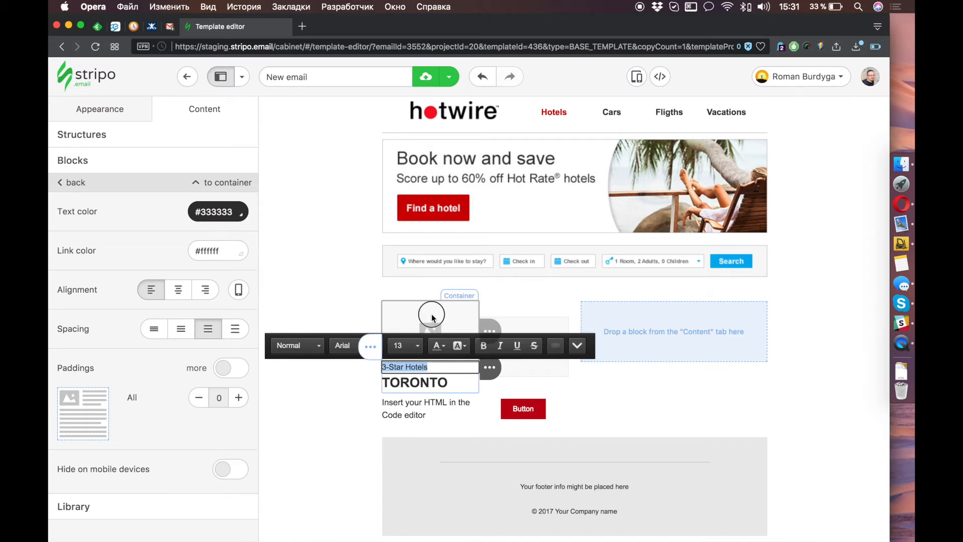
left_click(153, 297)
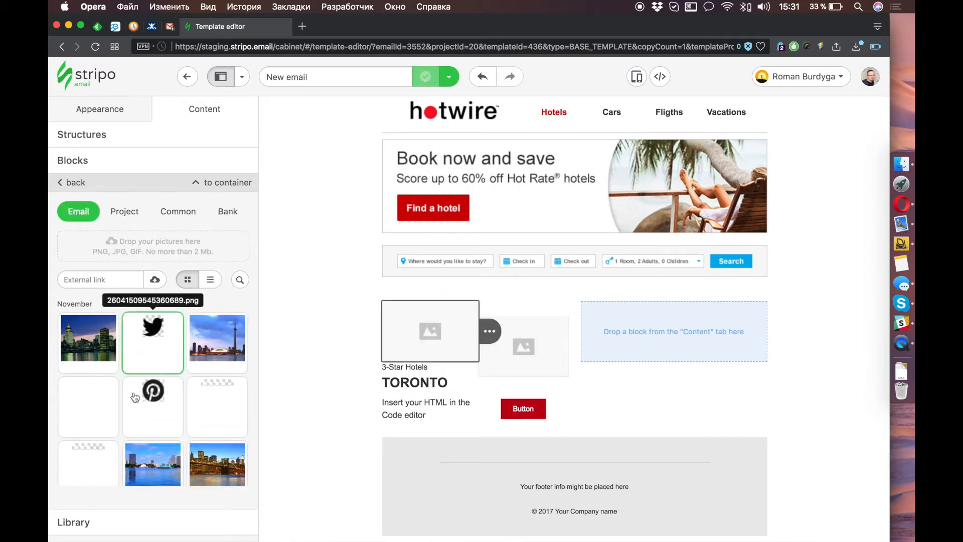
left_click(219, 399)
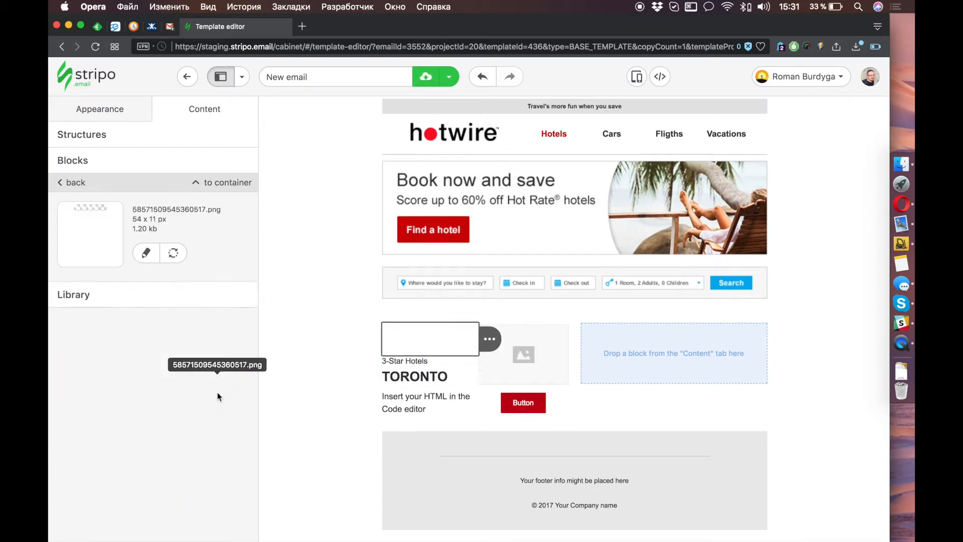
Inspect the original card's dark cell and add bgcolor="#444444" to the 160-wide container's td in the HTML code.
left_click(459, 321)
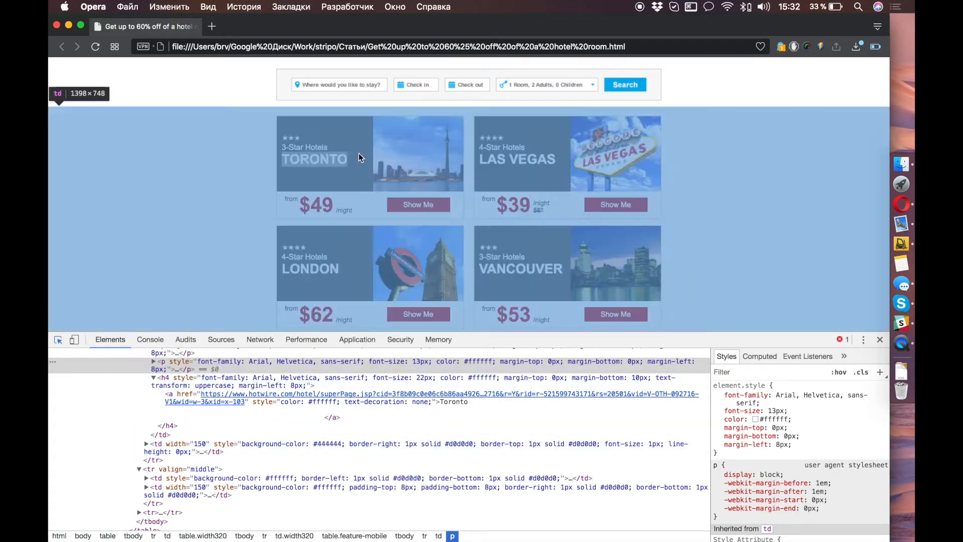
left_click(363, 122)
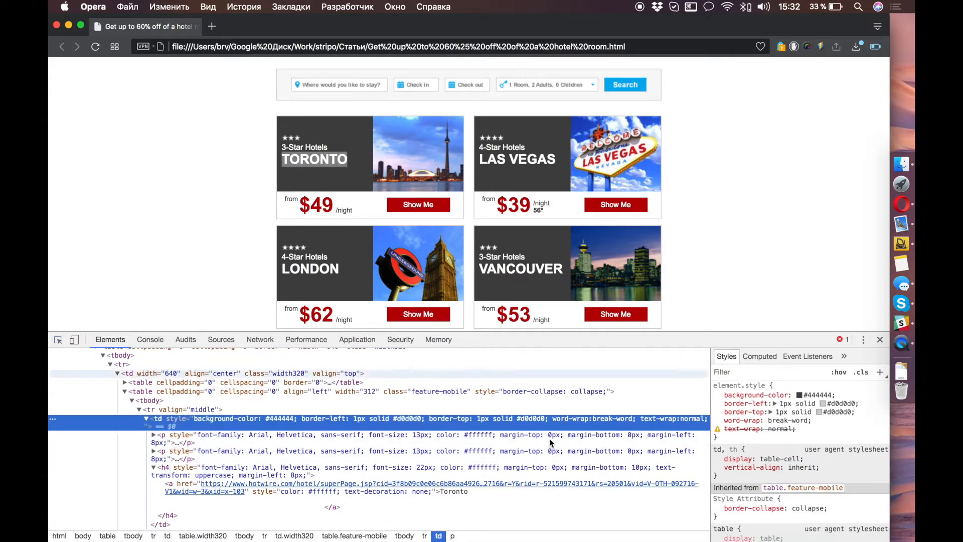
left_click(823, 395)
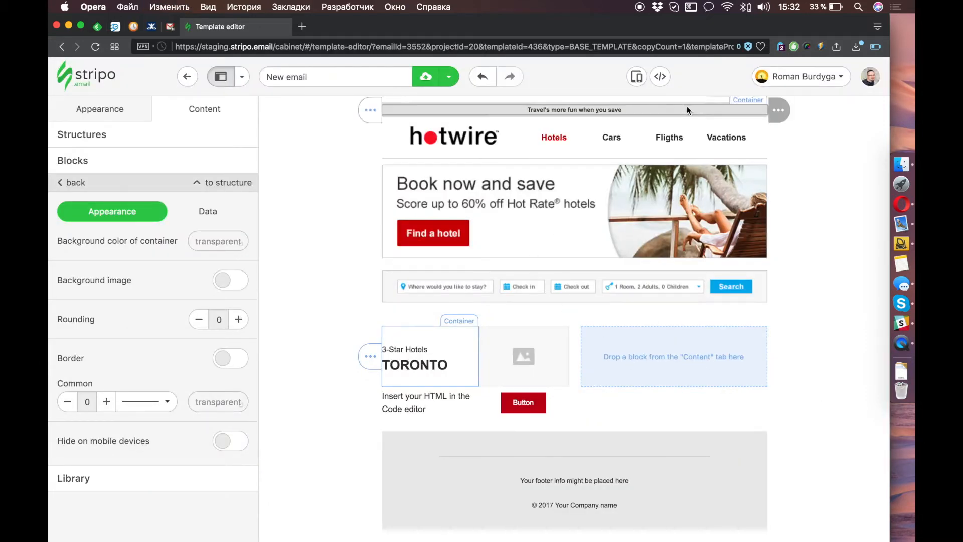
left_click(660, 77)
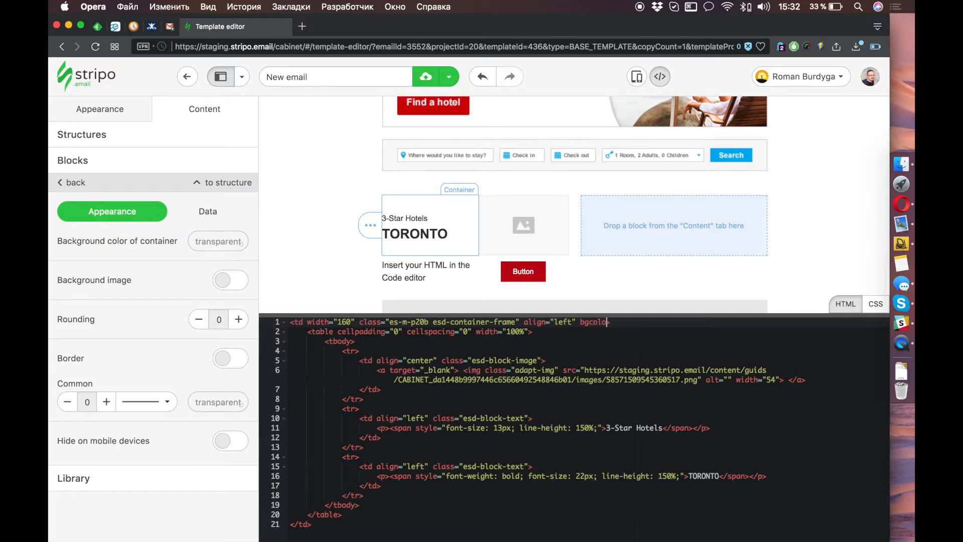
type("#444444\">")
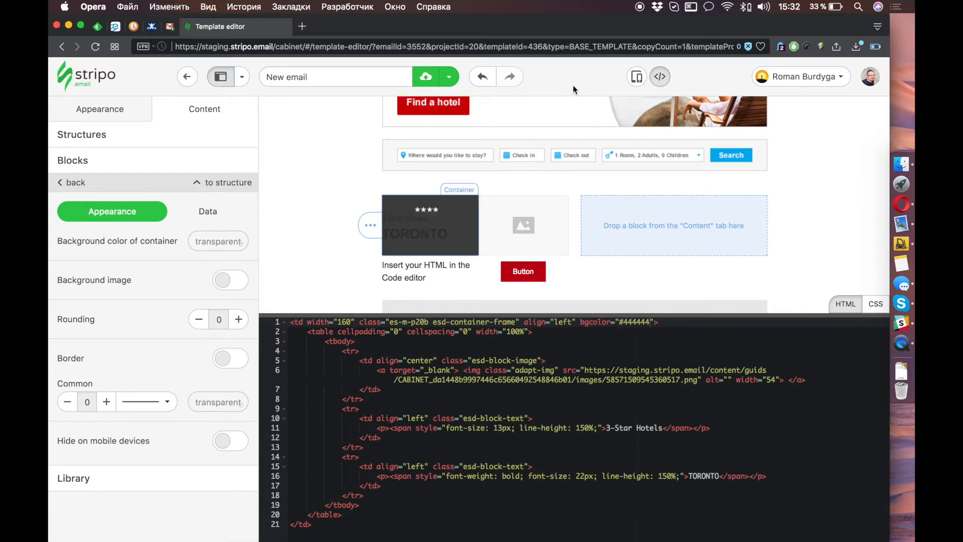
Left-align the stars image and set the text color of "3-Star Hotels" and "TORONTO" to #ffffff.
left_click(441, 210)
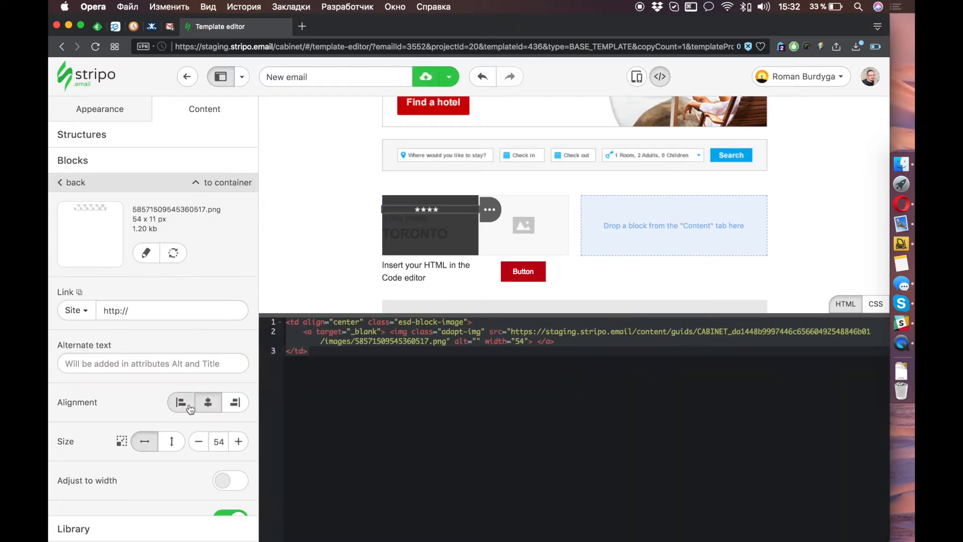
left_click(190, 408)
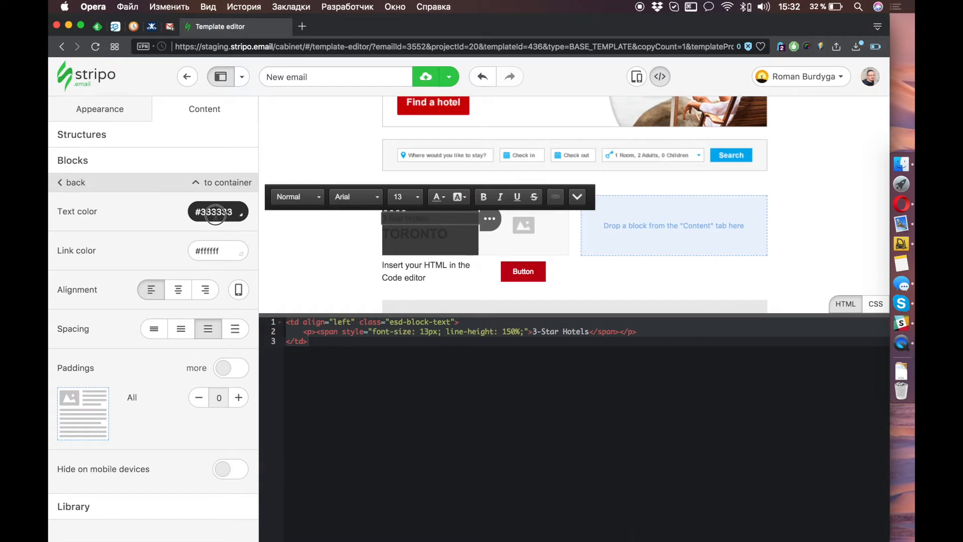
left_click(216, 212)
left_click(239, 304)
left_click(415, 234)
left_click(216, 211)
left_click(238, 300)
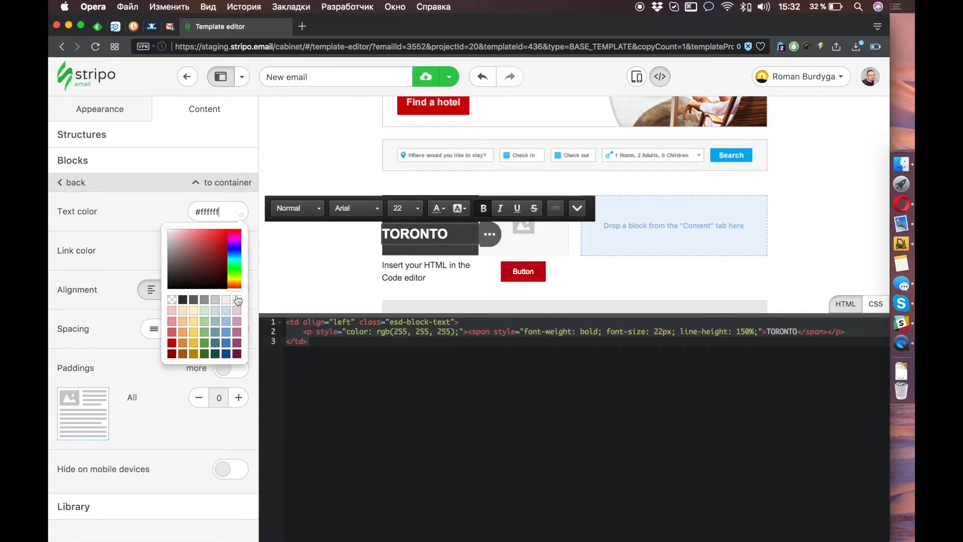
left_click(565, 76)
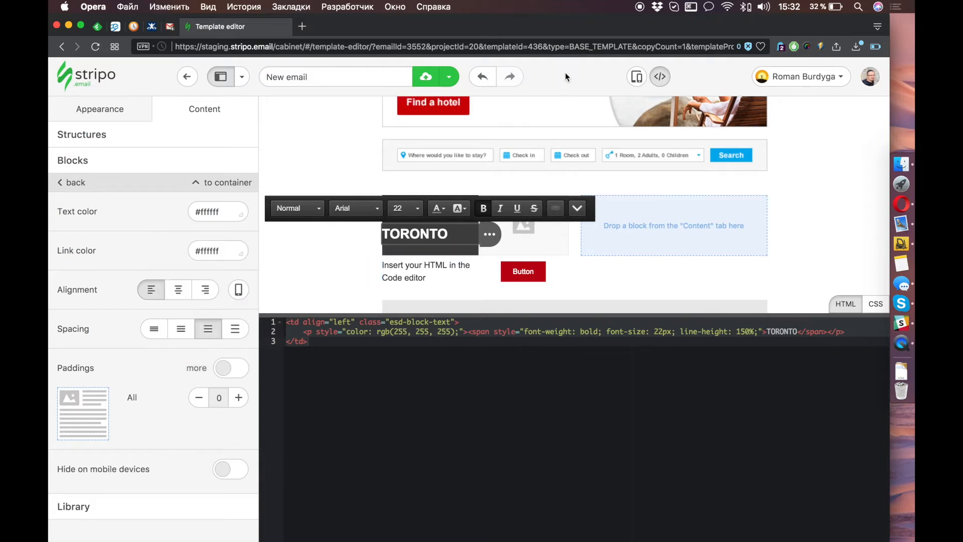
left_click(565, 72)
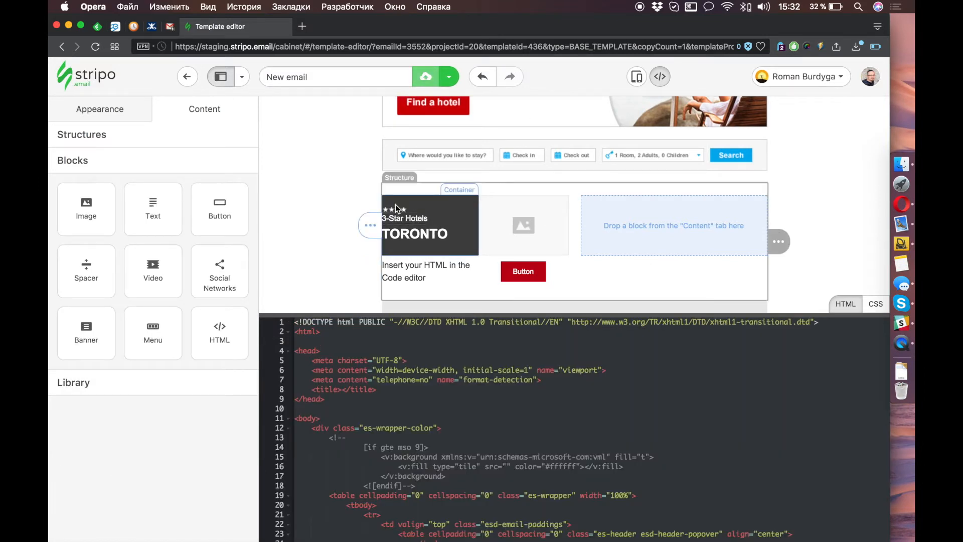
Enable separate paddings for the stars image and set its left padding to 5.
left_click(445, 211)
scroll(175, 384, "down", 5)
left_click(224, 391)
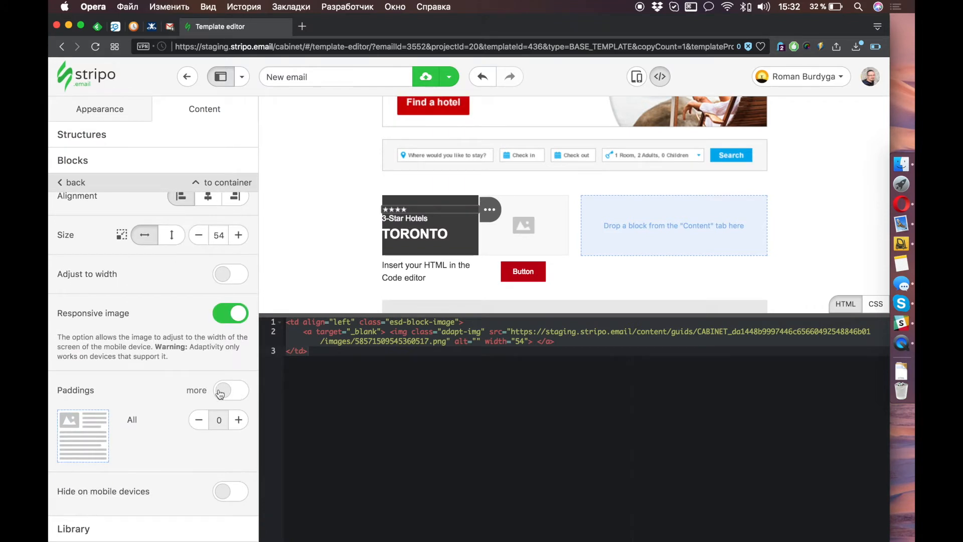
left_click(239, 364)
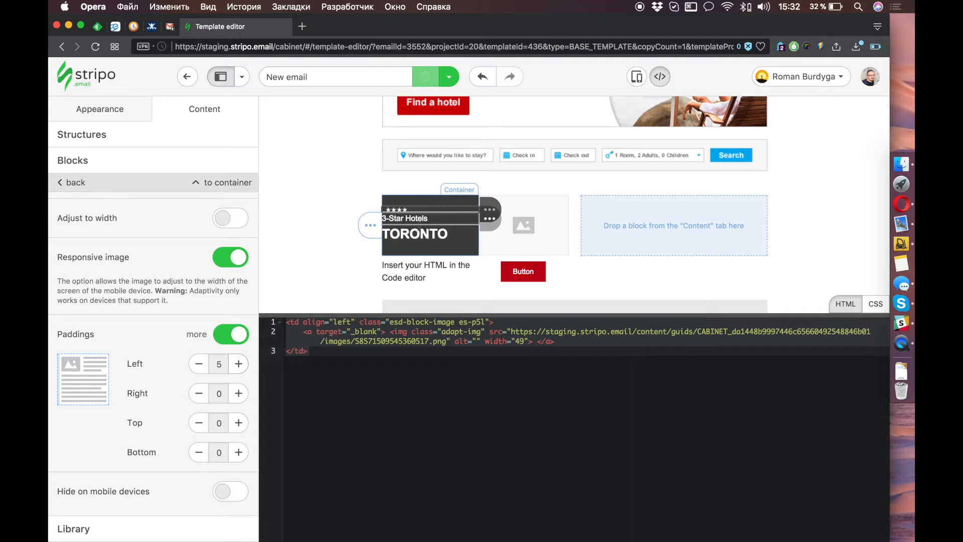
Enable separate paddings for the "3-Star Hotels" and "TORONTO" text blocks and set their left padding to 5.
left_click(432, 216)
left_click(239, 377)
left_click(238, 397)
left_click(410, 234)
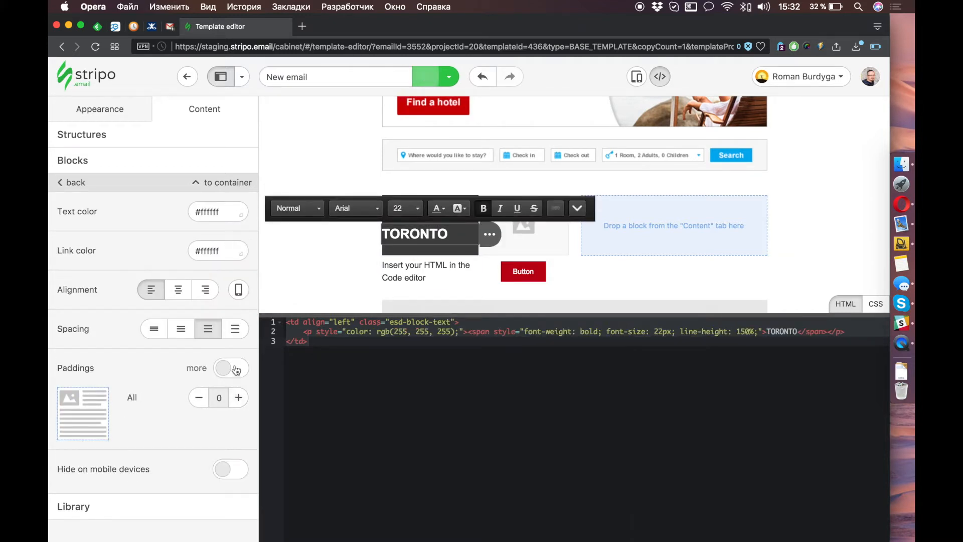
left_click(236, 370)
left_click(238, 397)
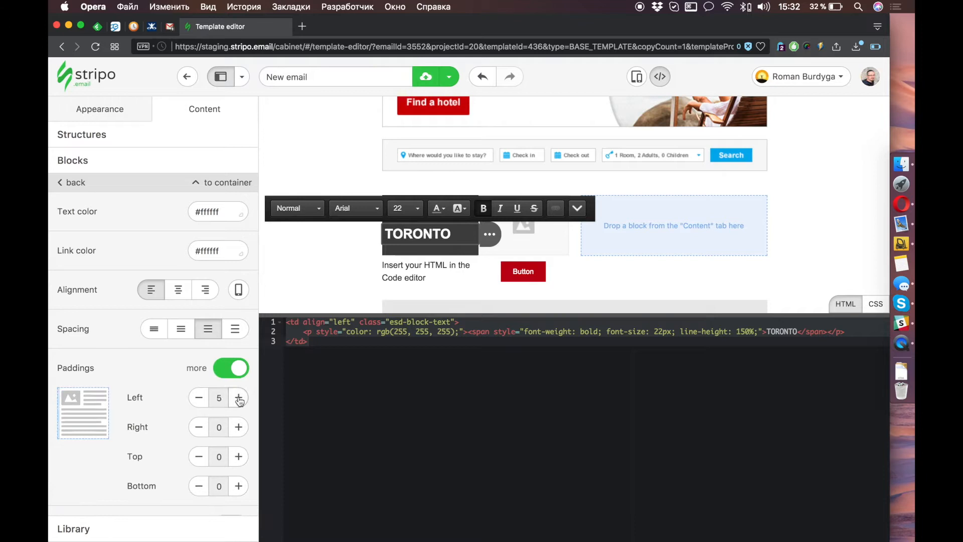
Fill the empty image block beside the TORONTO text with the Toronto skyline picture from the email's image gallery.
left_click(596, 73)
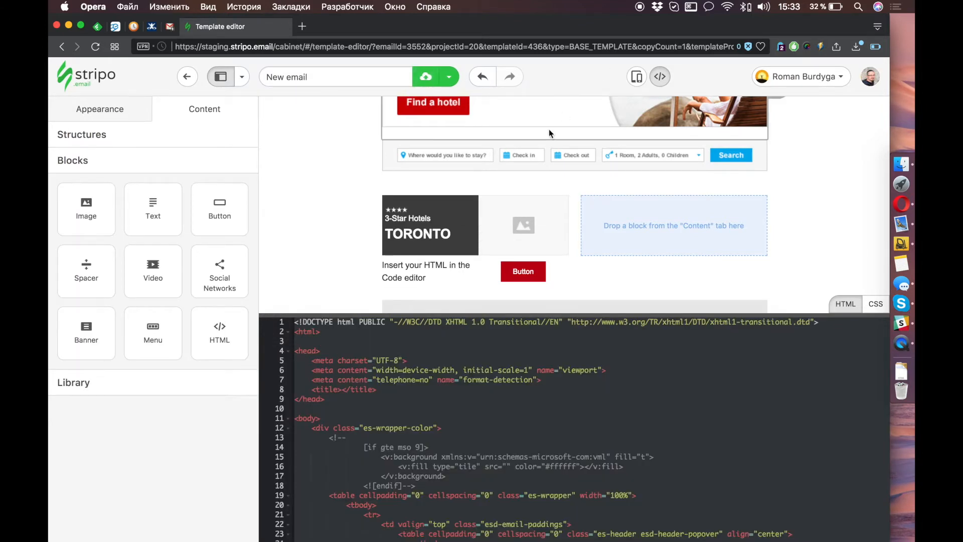
key("super+grave")
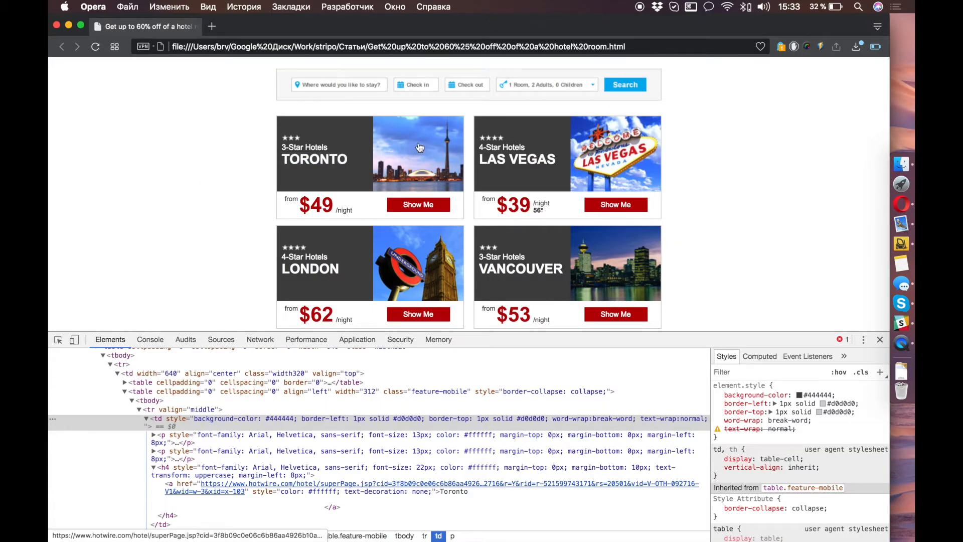
key("super+grave")
left_click(534, 218)
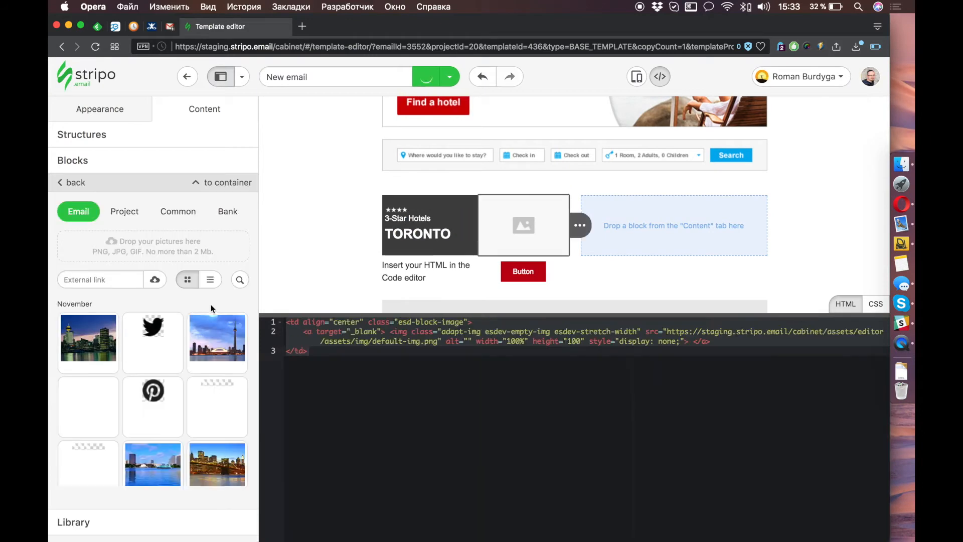
left_click(217, 346)
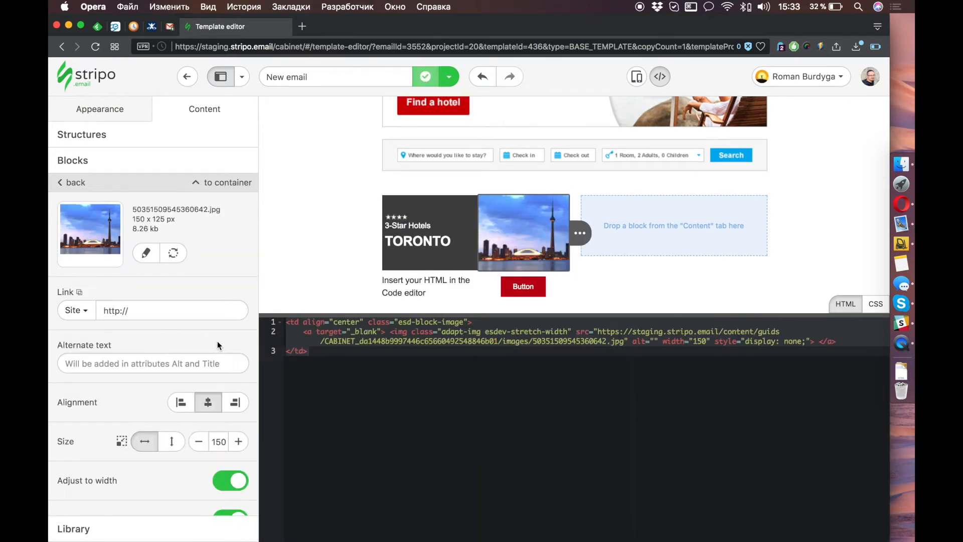
left_click(562, 75)
Copy the "Show Me" label from the original Toronto card and use it as the text of the card's button.
key("super+grave")
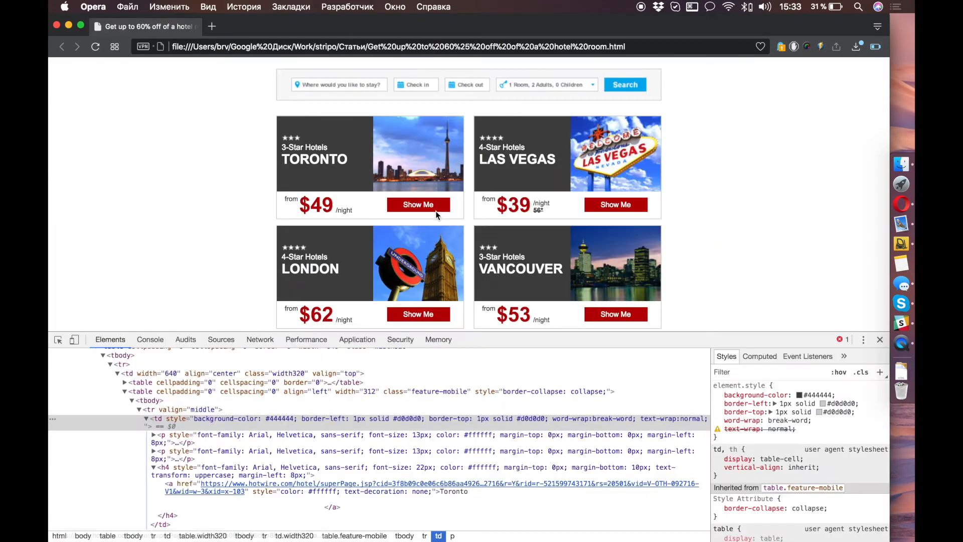
left_click_drag(437, 207, 403, 210)
key("super+c")
key("super+grave")
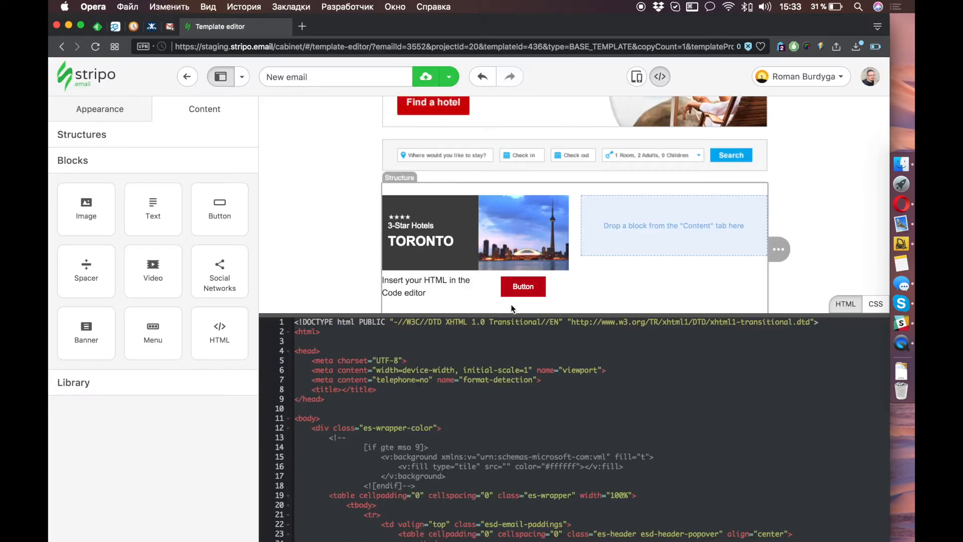
double_click(130, 278)
key("super+v")
Set the "Show Me" button's internal paddings to 30 left and right and 7 top and bottom, and close the code editor.
scroll(155, 290, "down", 5)
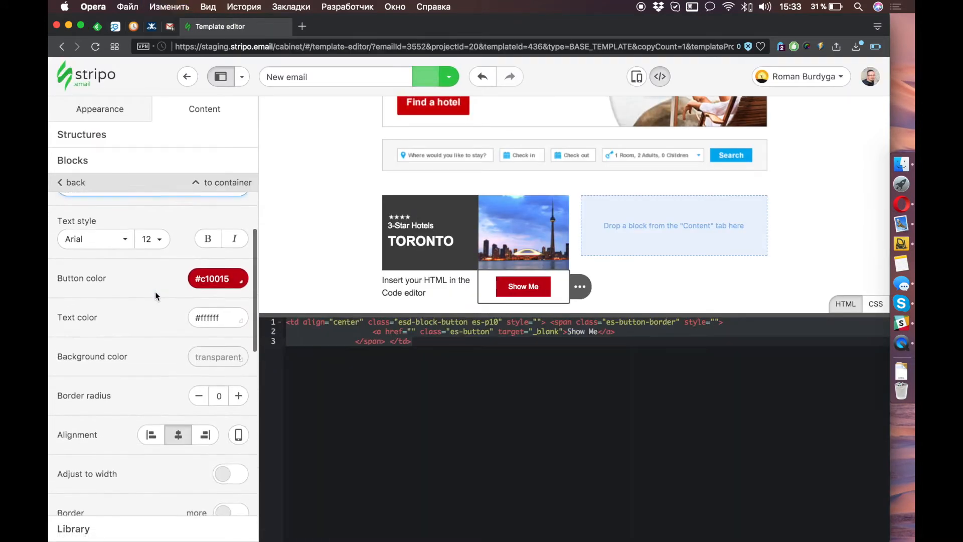
scroll(154, 321, "down", 5)
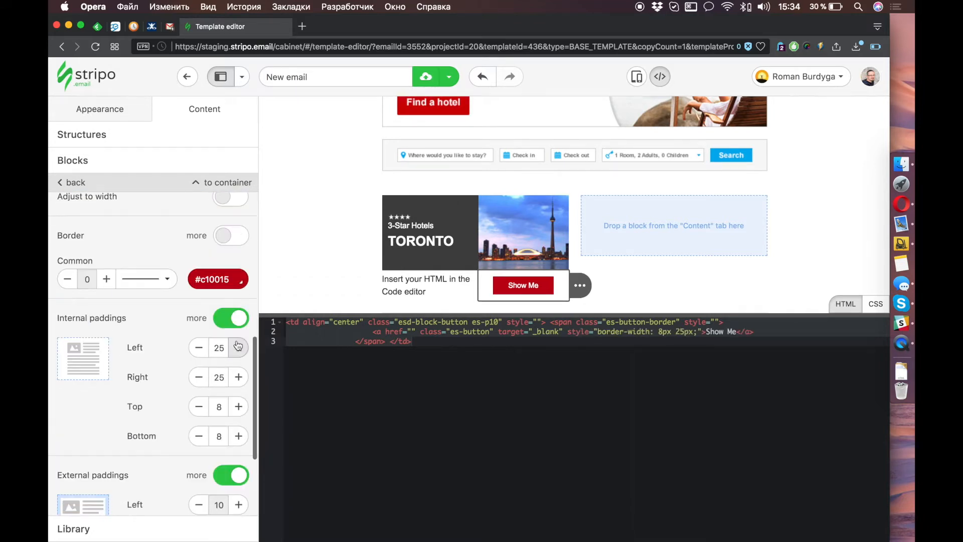
left_click(238, 347)
left_click(238, 377)
left_click_drag(223, 407, 208, 410)
left_click(199, 406)
left_click(205, 436)
key("Return")
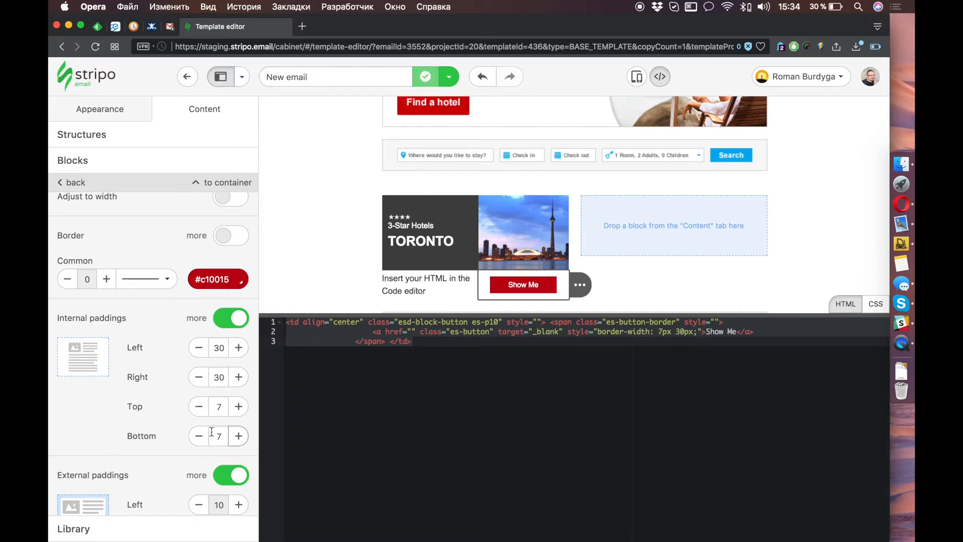
left_click(660, 77)
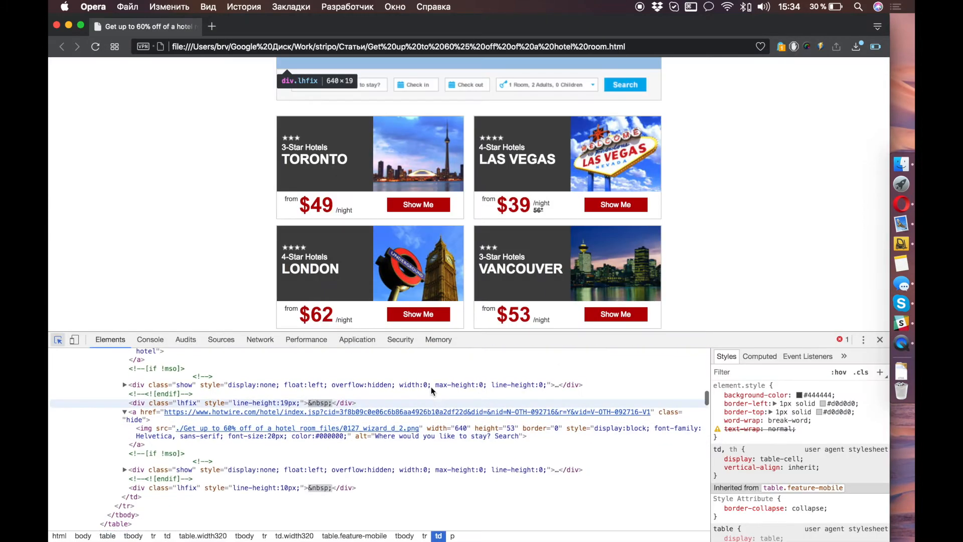
Inspect the "from" cell in the original Toronto card's price row, including its nested paragraph and styling.
scroll(312, 209, "up", 1)
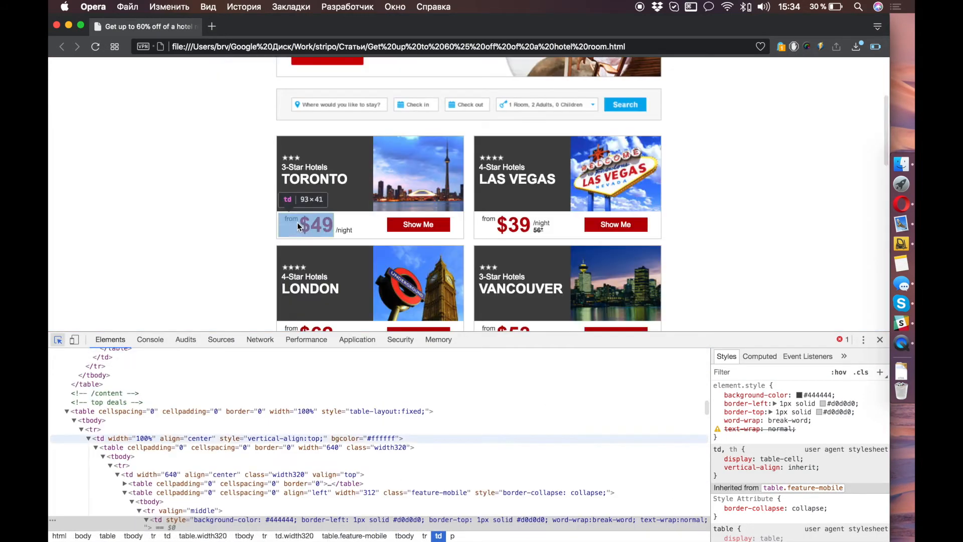
left_click(297, 222)
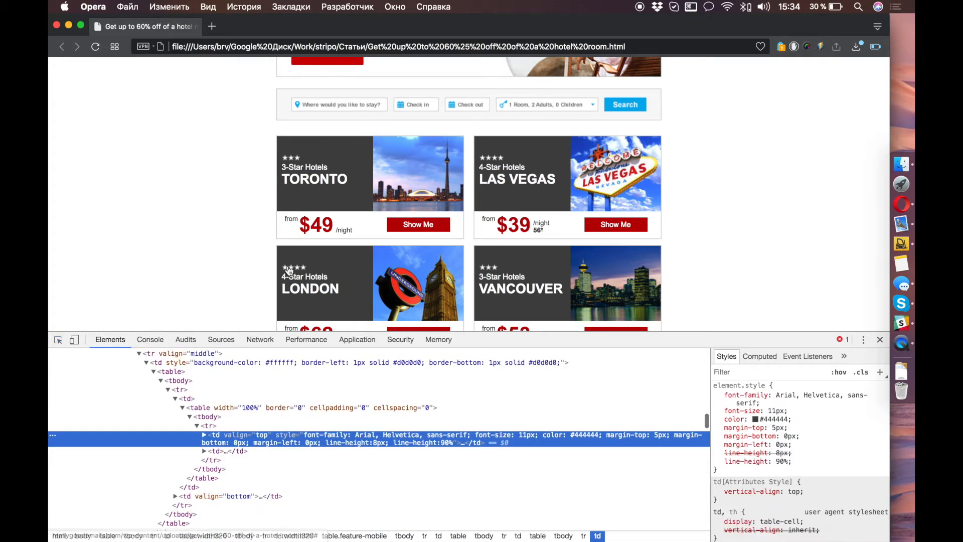
left_click(218, 408)
left_click(216, 441)
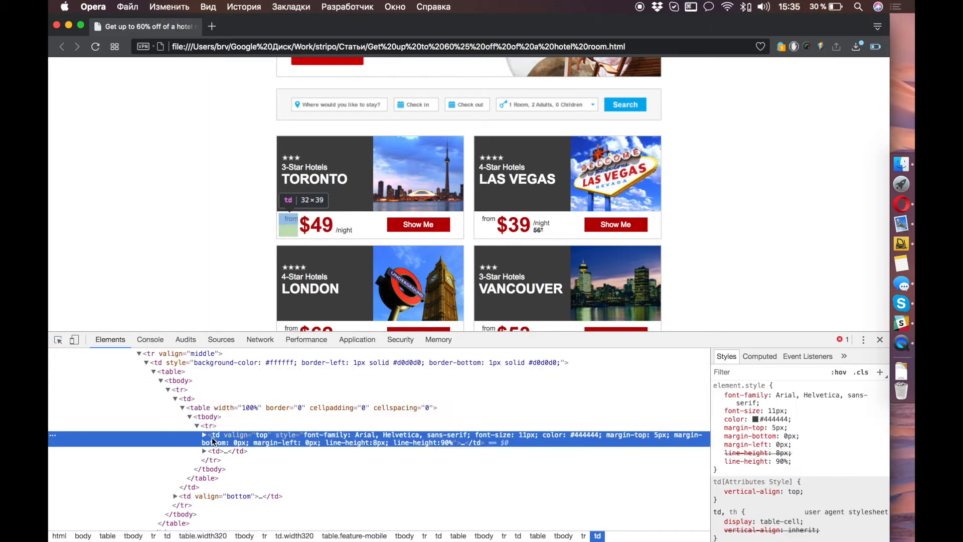
left_click(203, 434)
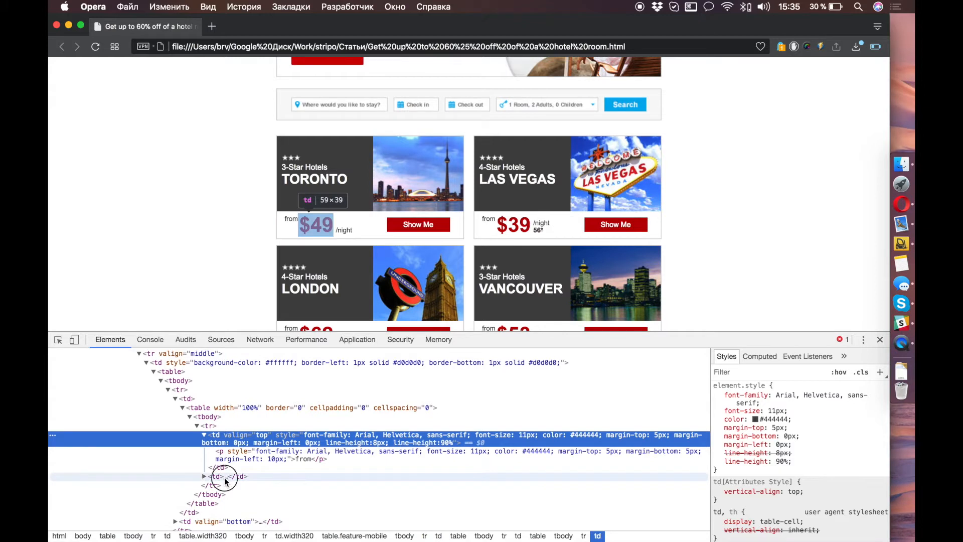
left_click(225, 477)
left_click(230, 452)
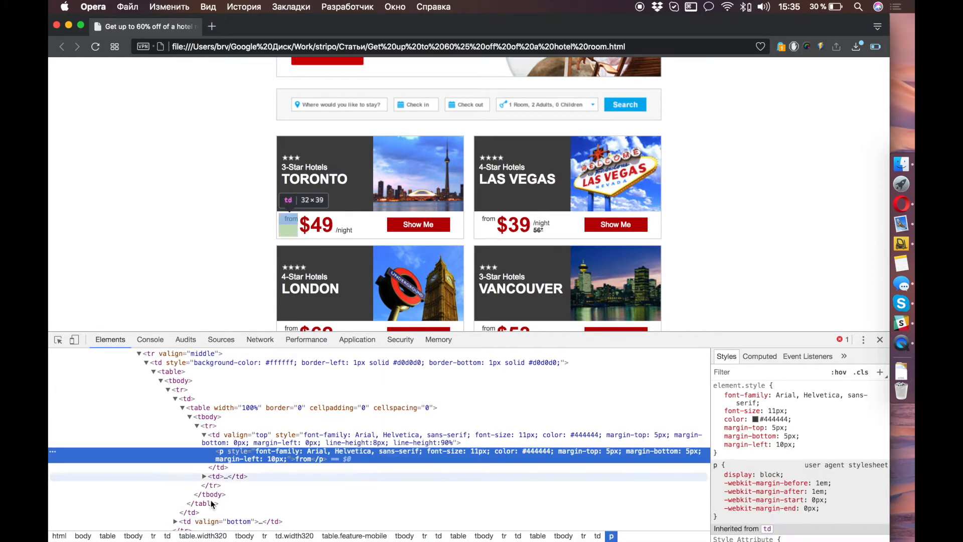
Examine the original "/night" cell's markup and how the Toronto price line is divided into its text parts.
scroll(226, 501, "down", 1)
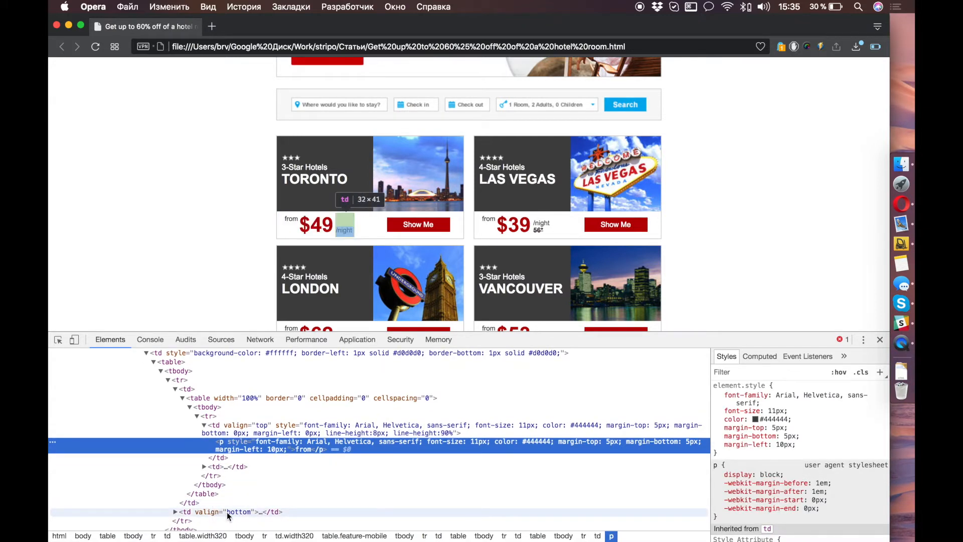
left_click(223, 512)
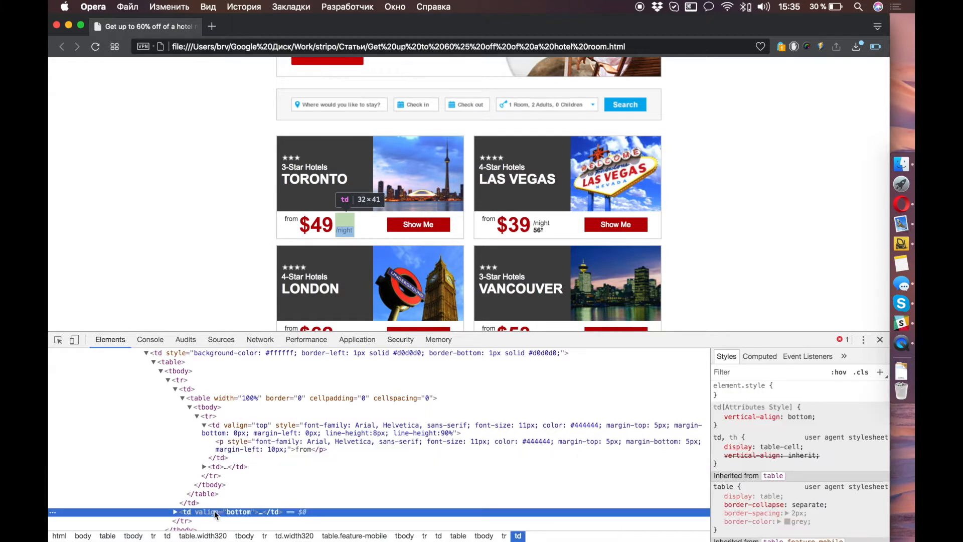
left_click(176, 512)
scroll(220, 504, "down", 2)
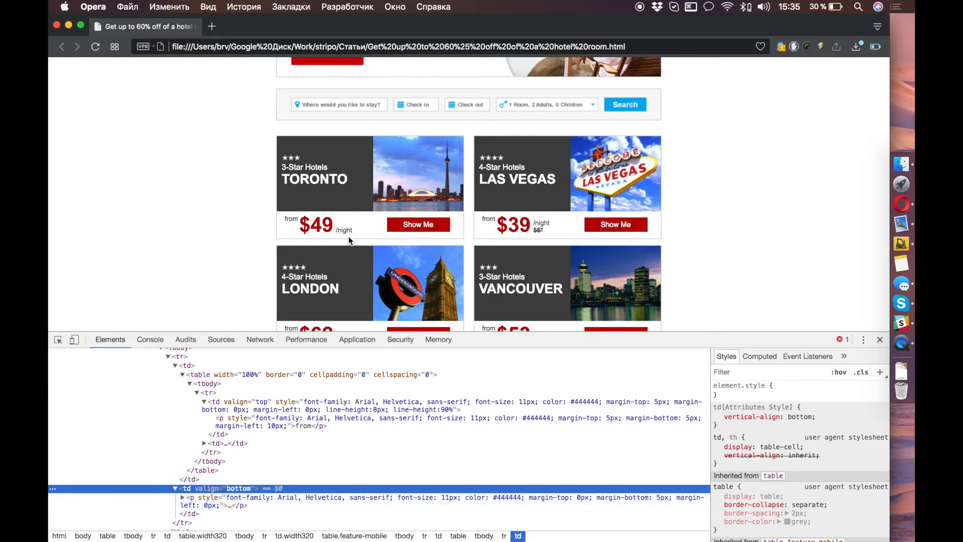
scroll(249, 427, "up", 3)
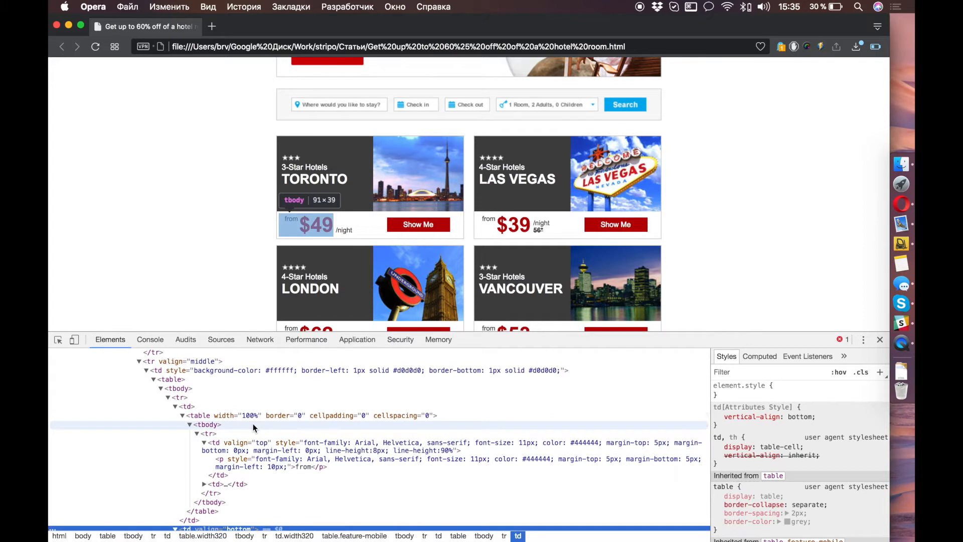
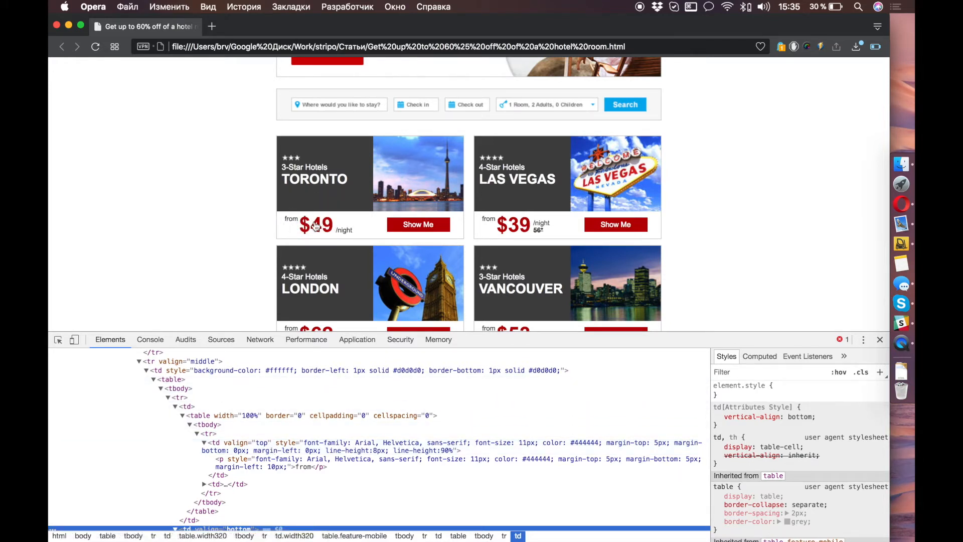
double_click(291, 219)
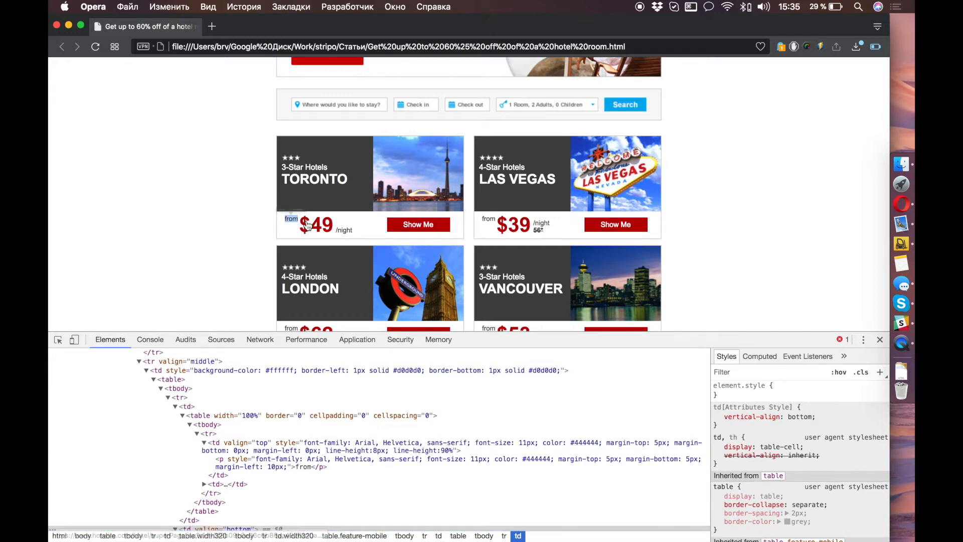
double_click(316, 224)
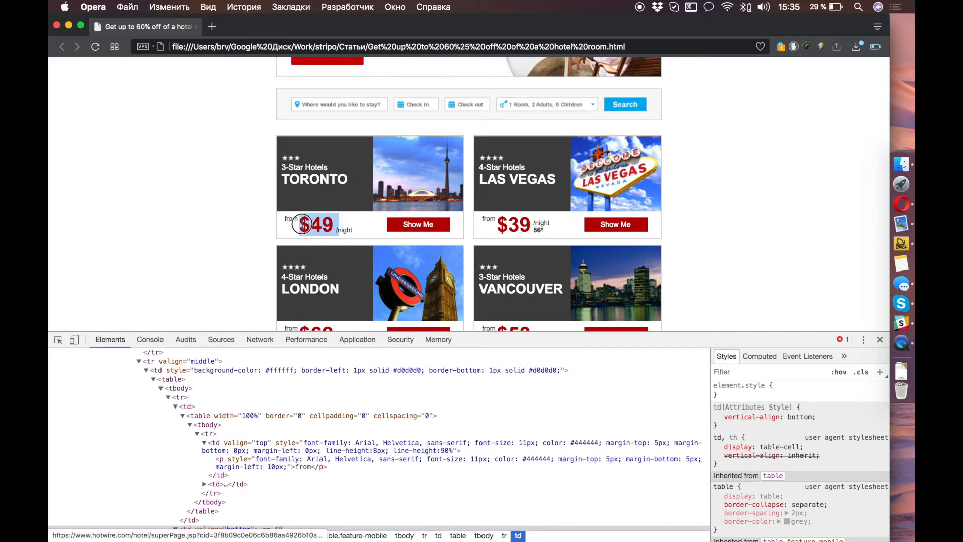
left_click(352, 228)
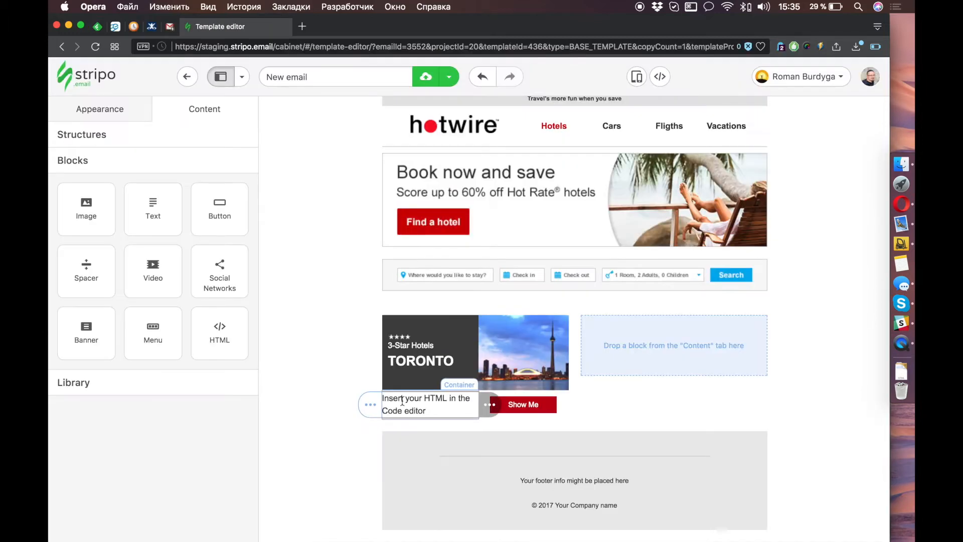
Replace the HTML block's placeholder code below TORONTO with a table of one row and three empty td cells.
left_click(402, 401)
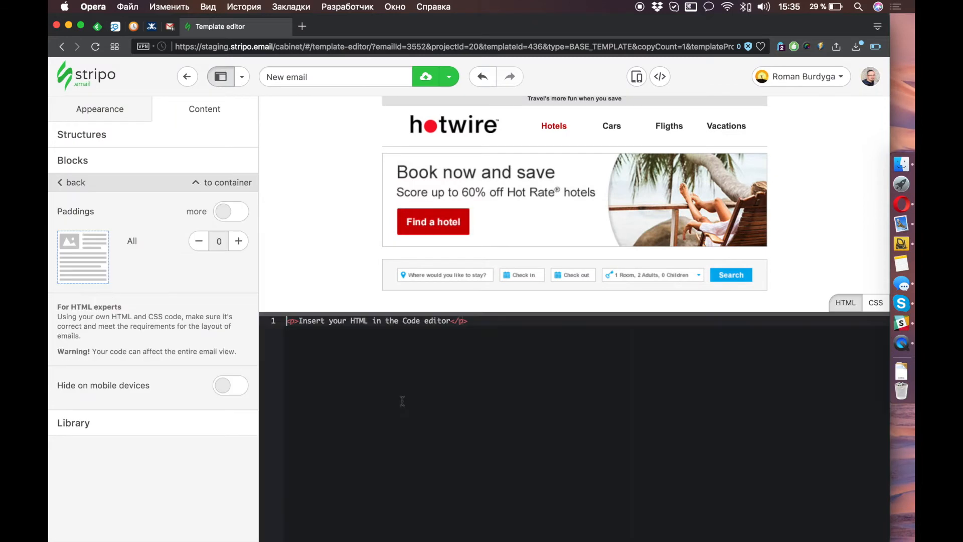
scroll(494, 240, "down", 10)
left_click(387, 332)
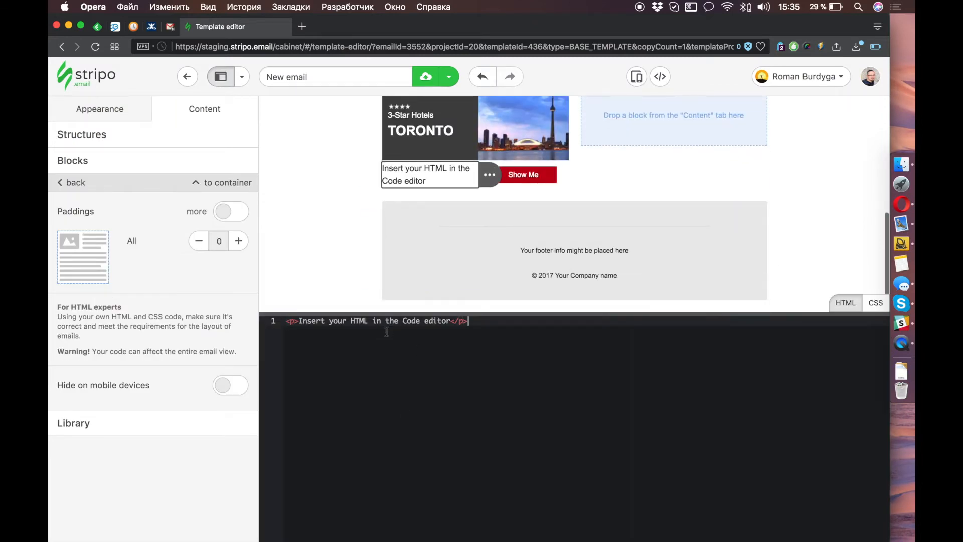
key("super+a")
type("<table>")
key("Return")
type("<tr>")
key("Return")
type("<td>")
key("shift+super+Left")
key("super+c")
key("Right")
key("Return")
key("super+v")
key("Return")
key("super+v")
Fill the three table cells with "from", "$49" and "/night".
left_click(360, 340)
type("from")
left_click(352, 349)
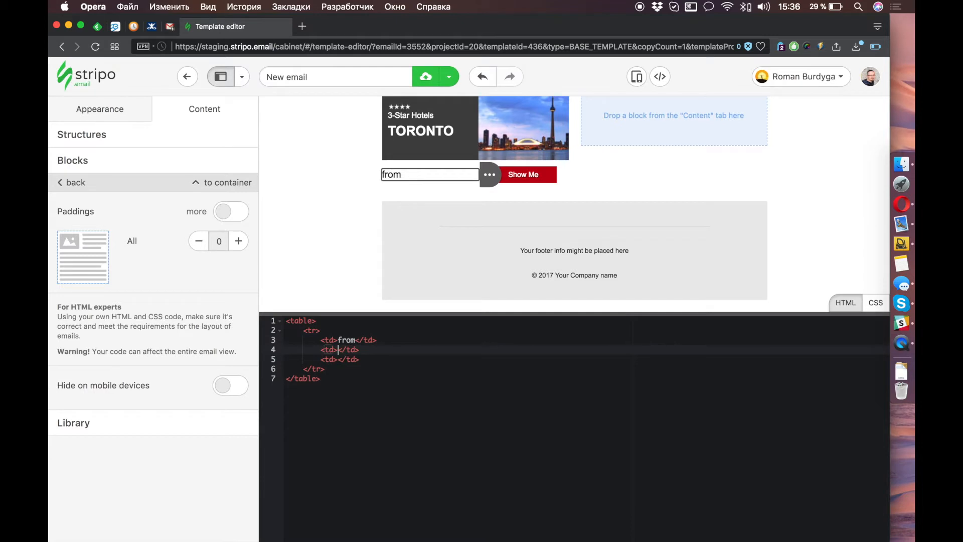
type("$49")
left_click(339, 359)
type("/night")
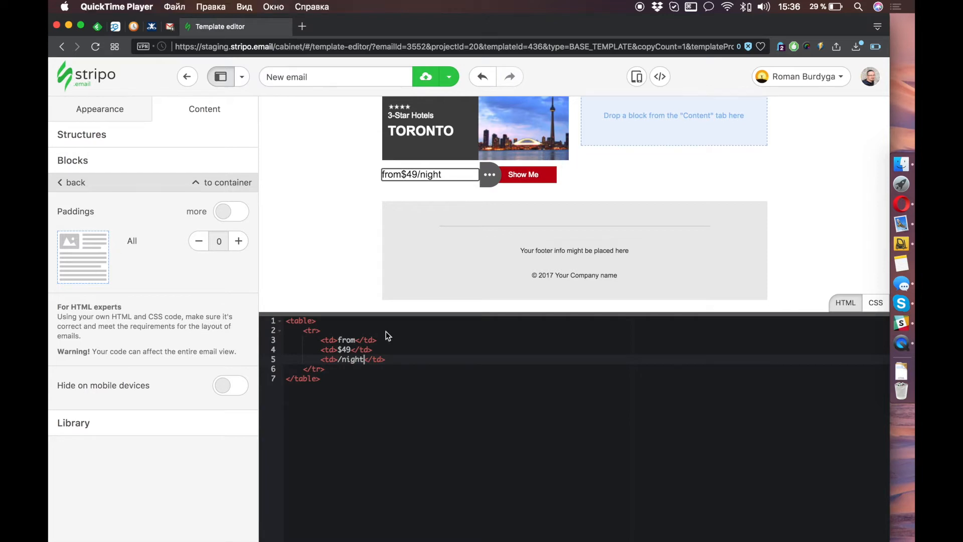
Add cellpadding="0" and cellspacing="0" to the price table's opening tag.
left_click(386, 331)
left_click(312, 322)
type("cellpa")
key("BackSpace")
type("padding=\"0\" cellspa")
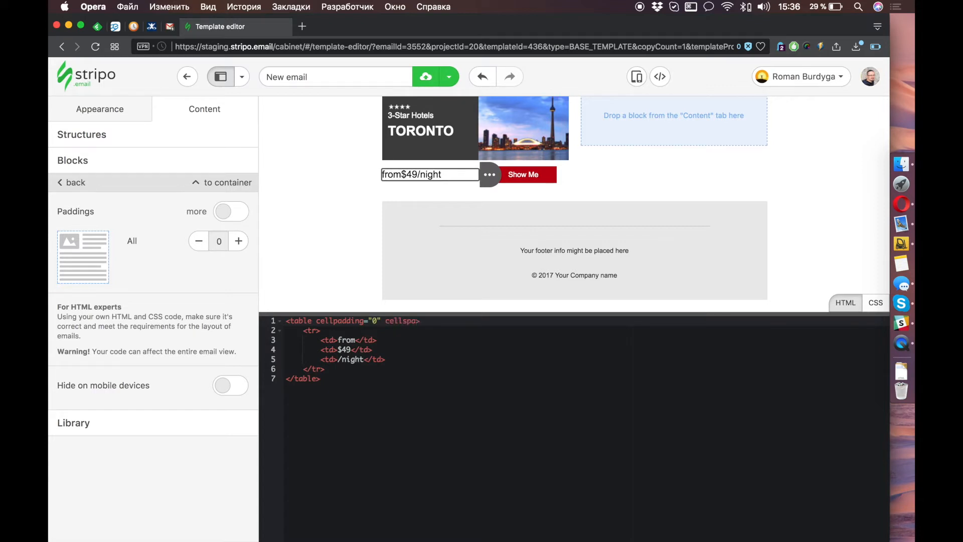
type("=\"0")
Wrap "from" in the first cell in a span with class="esd-text".
left_click(338, 340)
type("<>")
key("Left")
type("span>from")
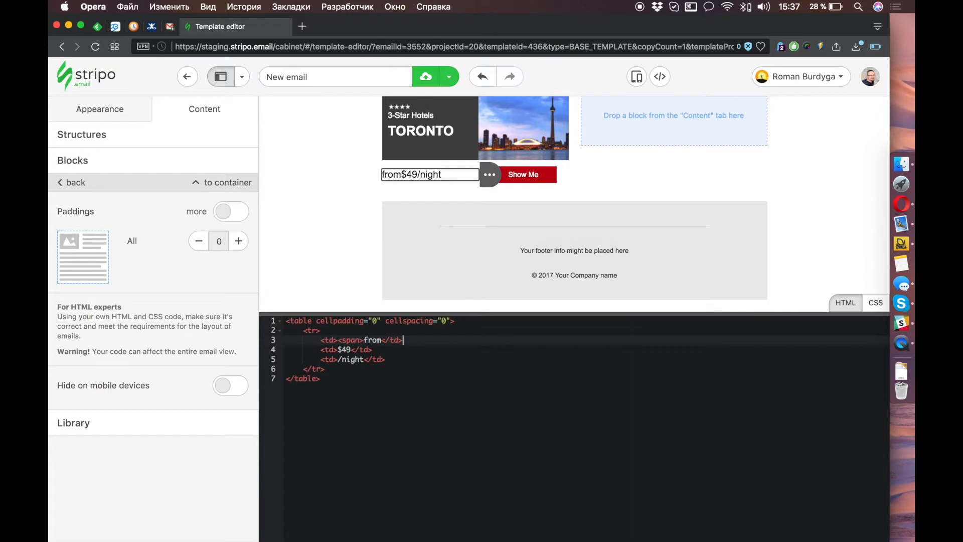
type("</span></")
left_click(362, 340)
type("class=\"")
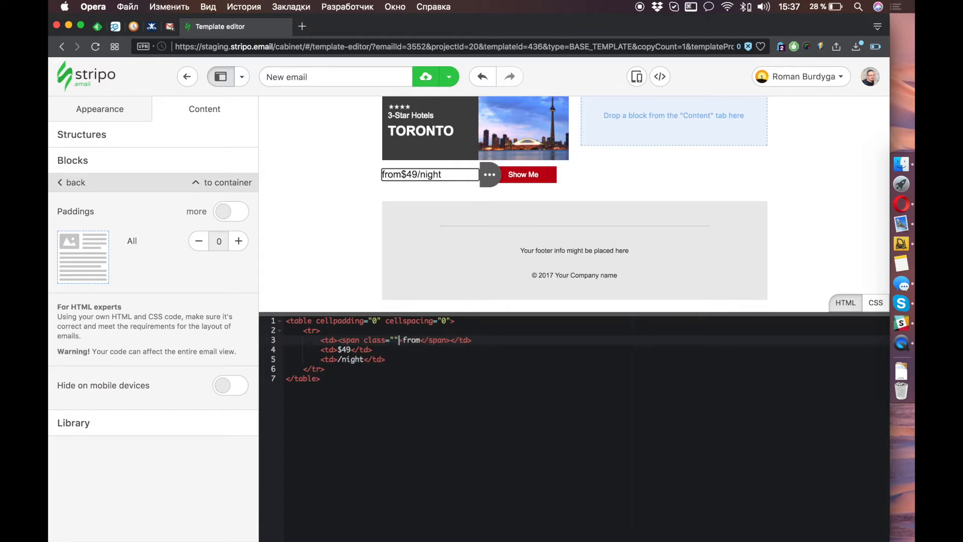
type("esd-text")
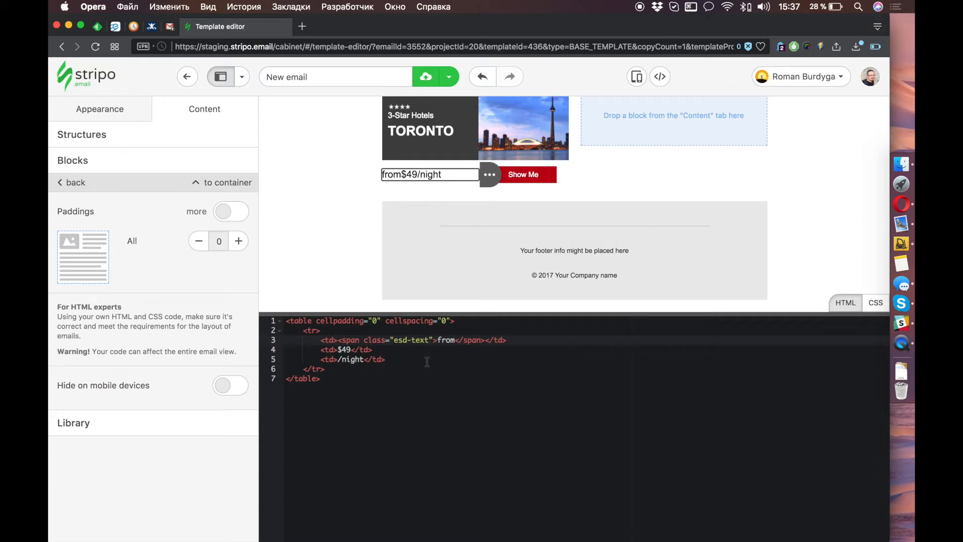
left_click(392, 173)
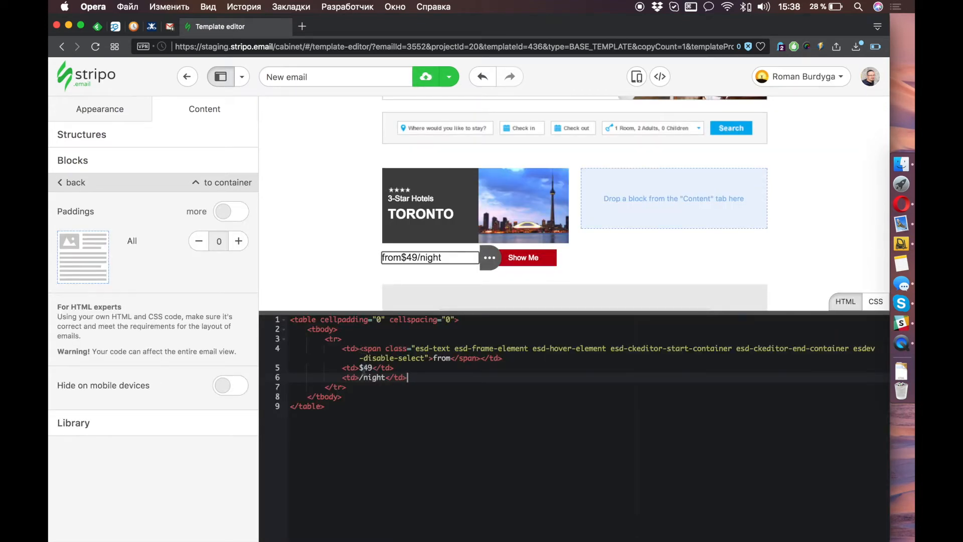
Wrap "$49" in the second cell of the price table in a span with class="esd-text".
left_click(360, 368)
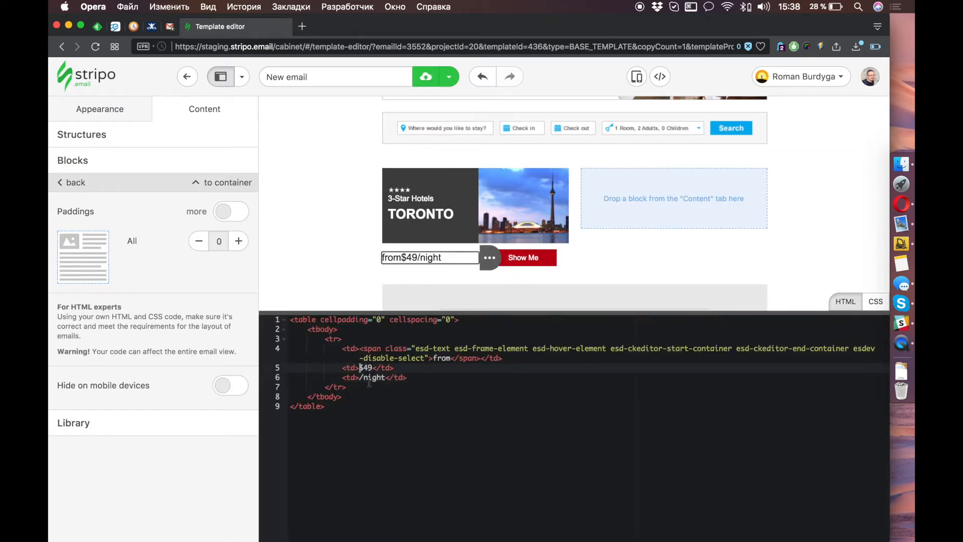
type("<>")
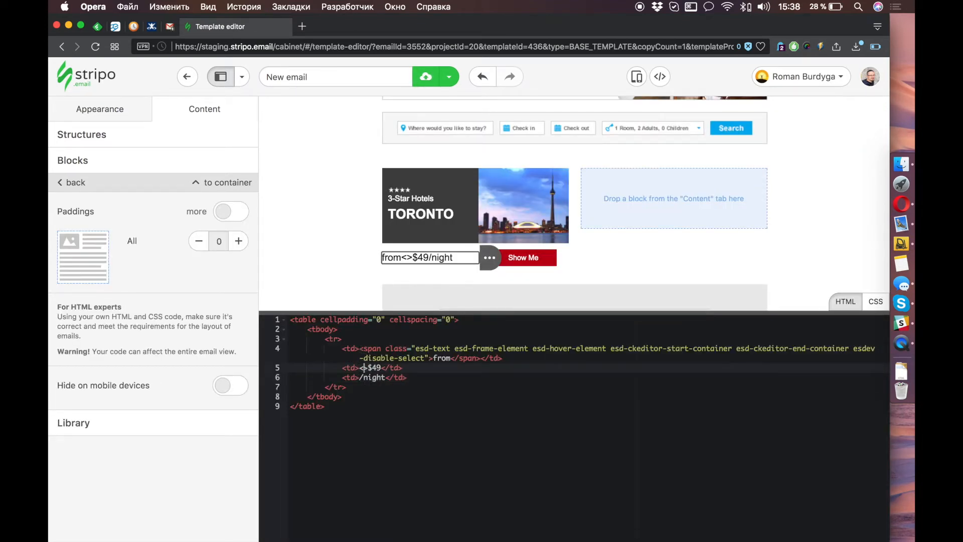
type("span c")
type("lass=\"\"")
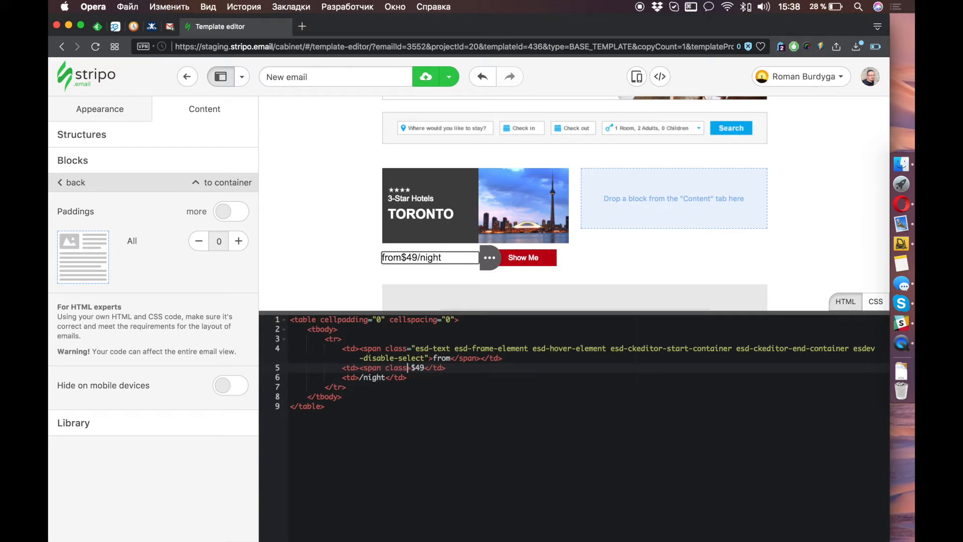
type("esd-text")
key("Left")
key("Left")
key("Left")
key("Left")
key("Left")
key("Left")
key("Left")
key("Left")
key("Left")
key("Left")
key("Left")
key("Left")
key("Left")
key("Left")
key("Left")
key("Left")
key("Left")
key("Left")
key("Left")
key("Left")
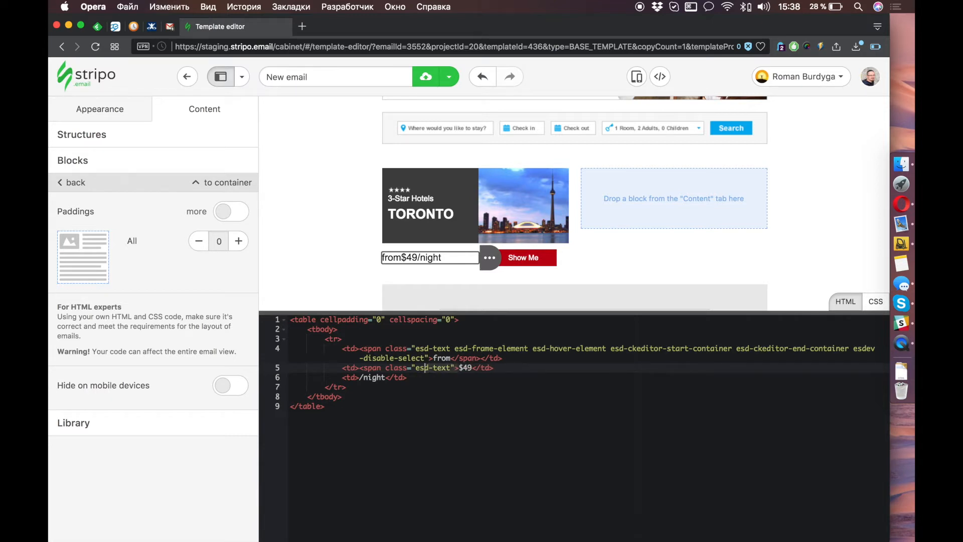
key("Right")
key("Right")
key("Right")
key("Right")
key("Right")
key("Right")
key("Right")
key("Right")
key("Right")
key("Right")
key("Right")
key("Right")
key("Right")
key("Right")
key("Right")
key("Right")
key("Right")
key("Right")
key("Right")
key("Right")
type("</span>")
Wrap "/night" in the third cell in a span with class="esd-text".
key("Down")
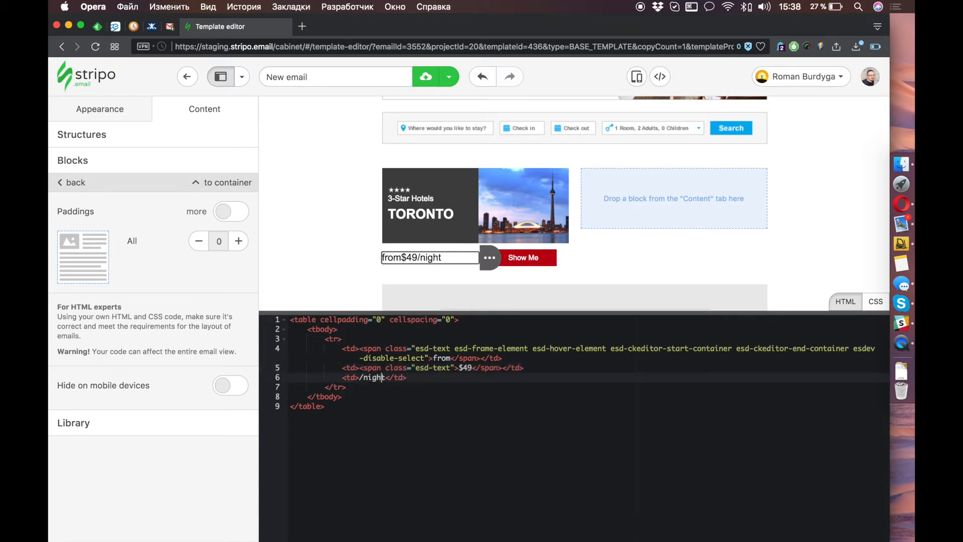
key("super+v")
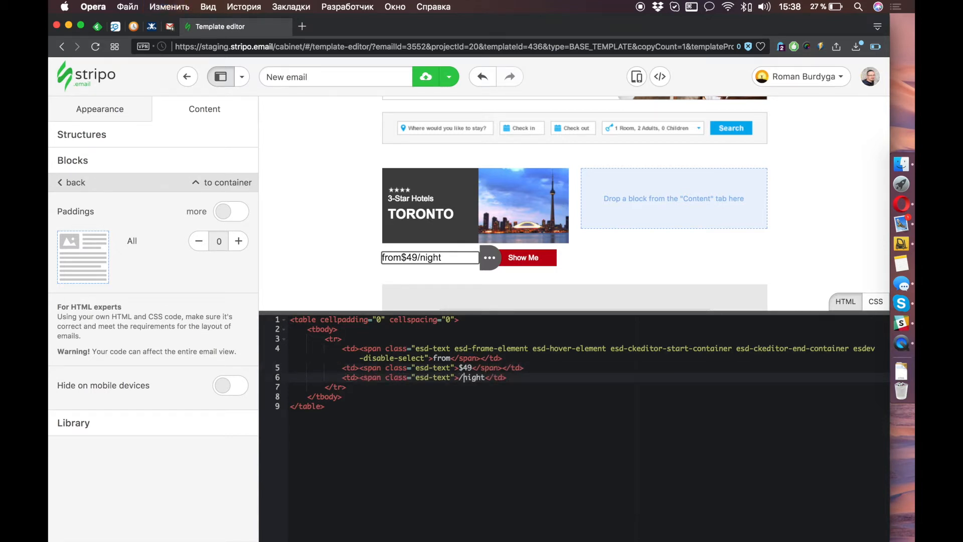
type("</span></")
Add valign="top" to the "from" cell and valign="bottom" to the "/night" cell.
left_click(355, 348)
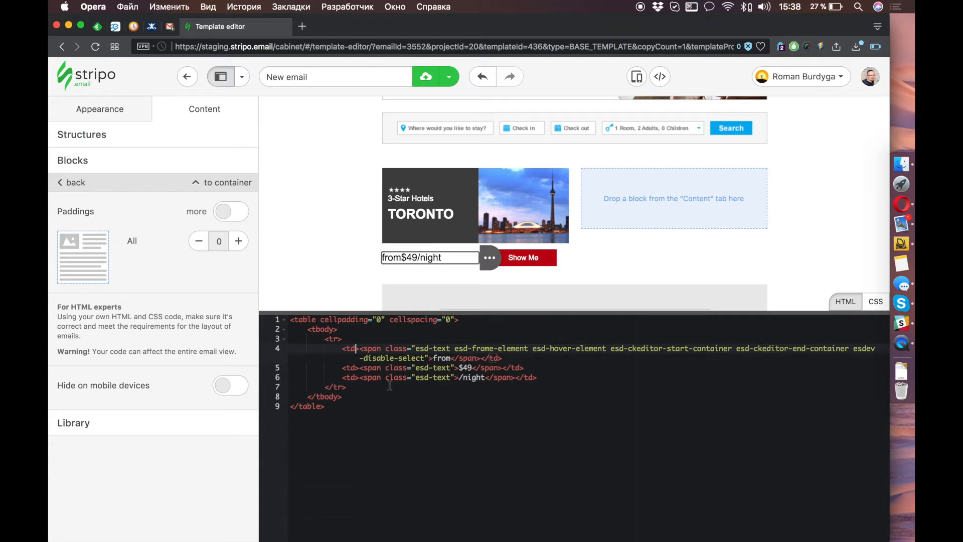
type("valign")
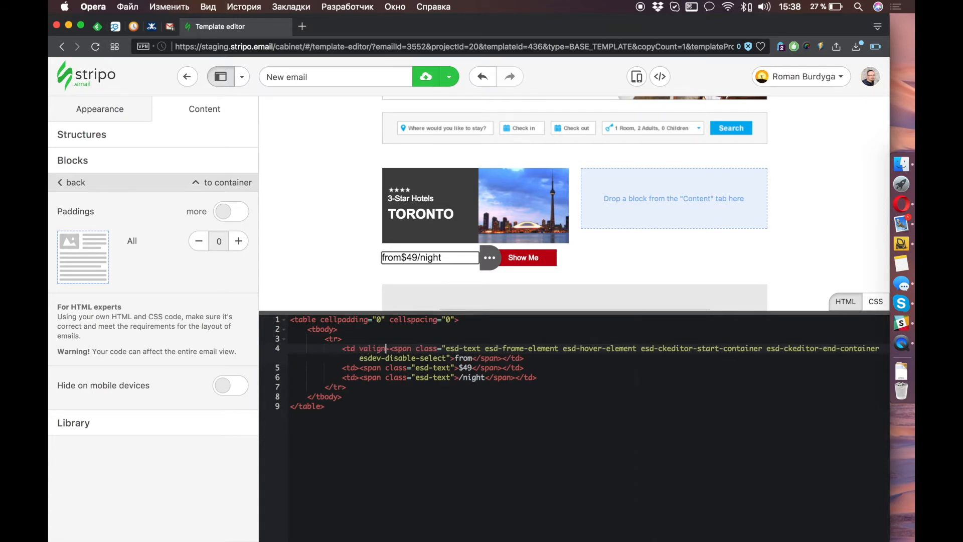
type("=\"top")
key("Down")
key("Down")
key("Down")
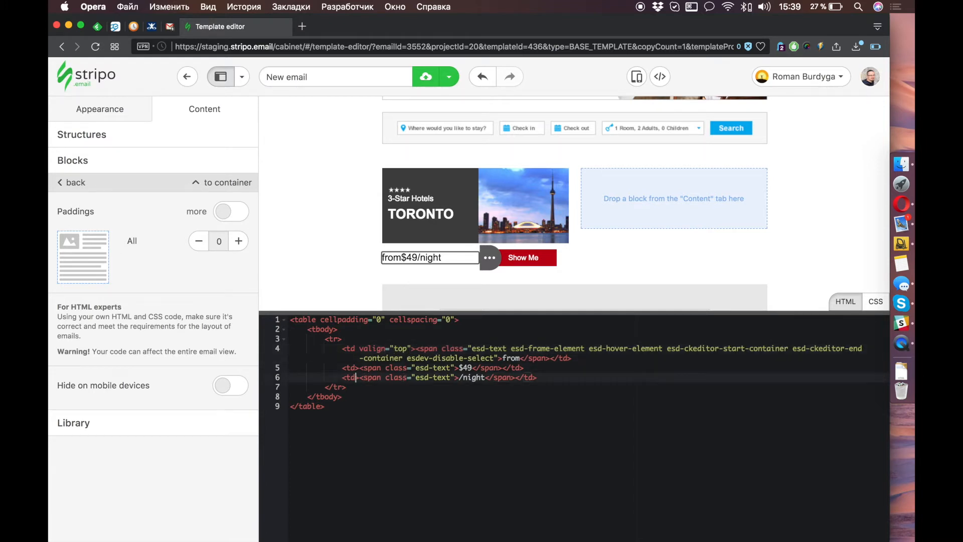
type("valign=\"")
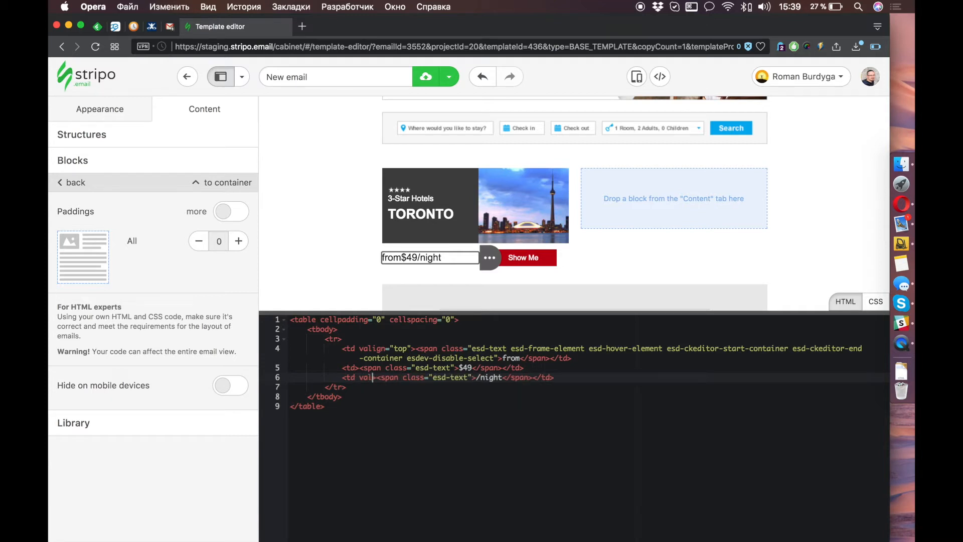
type("bottom")
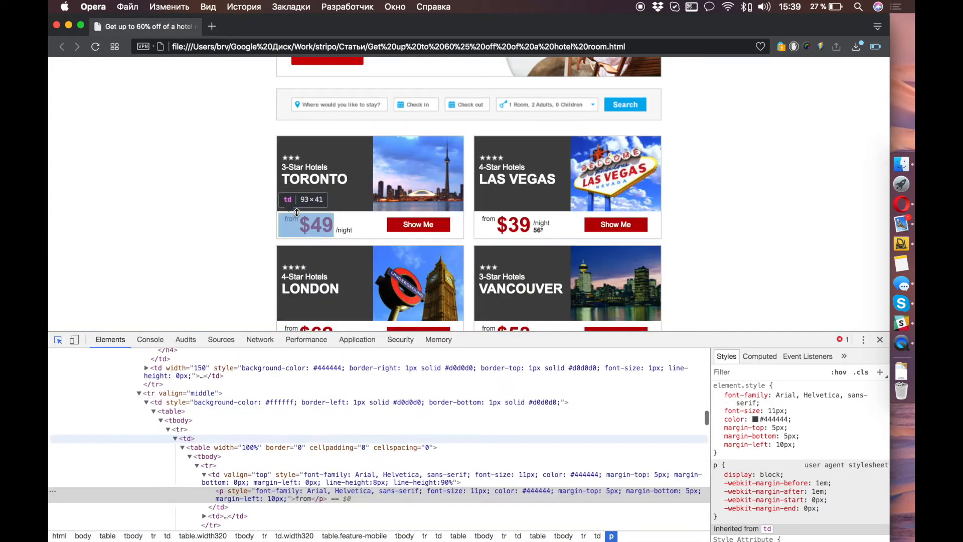
Inspect "from" in the reference Toronto card and set the "from" text in the email's price line to font size 11.
left_click(296, 214)
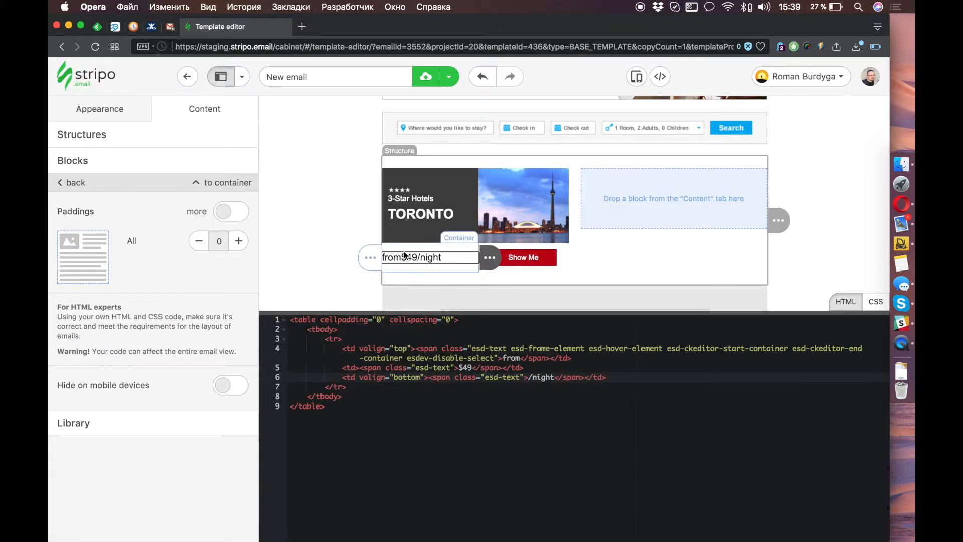
left_click(396, 260)
double_click(392, 405)
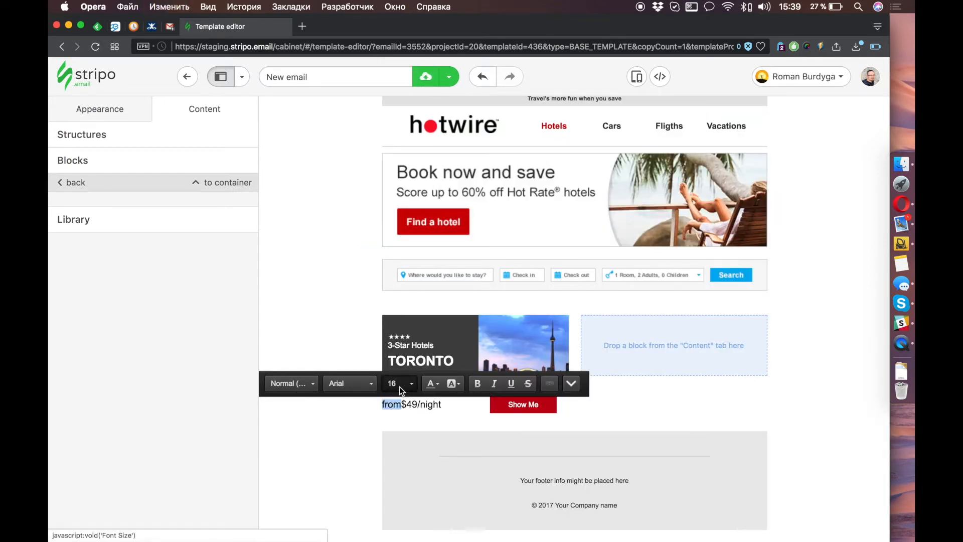
left_click(397, 383)
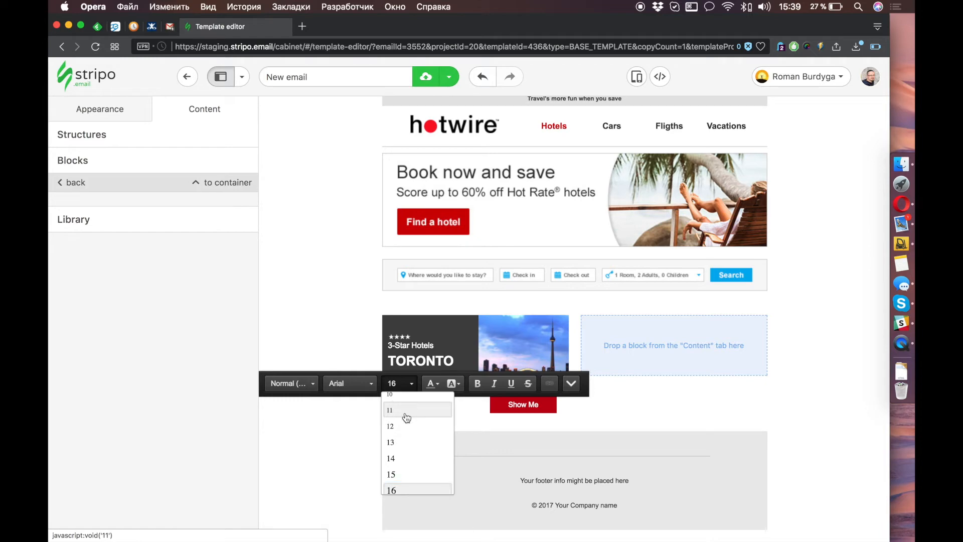
left_click(403, 410)
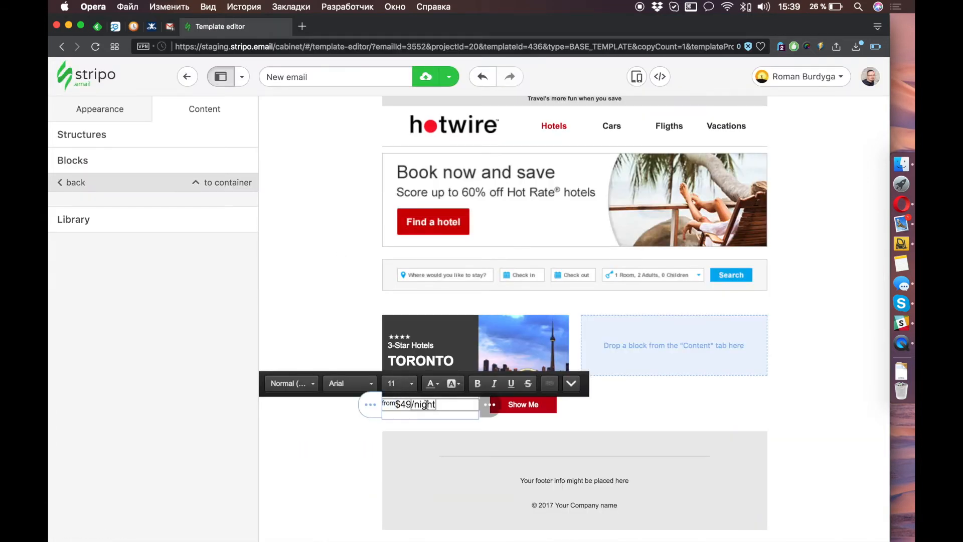
Set the font size of "/night" in the Toronto price line to 11.
left_click_drag(435, 404, 412, 404)
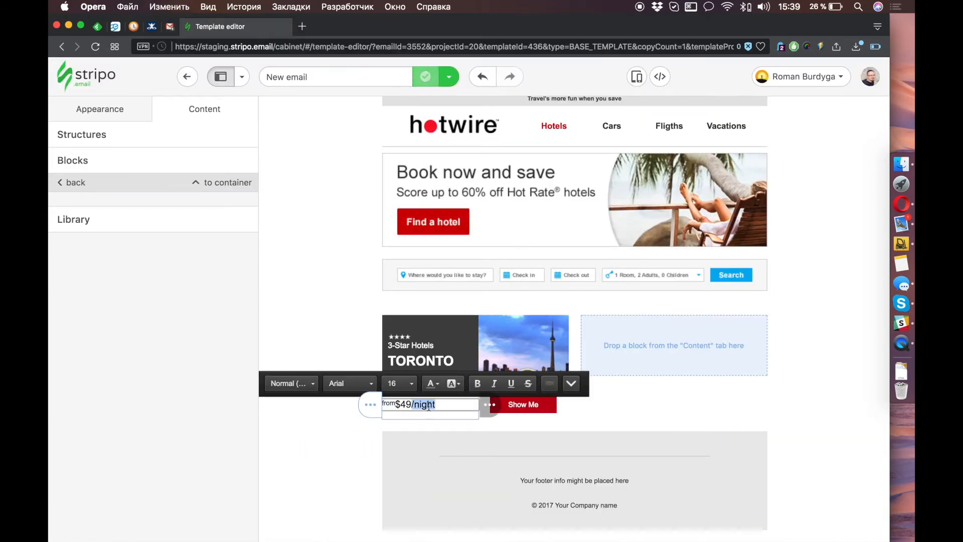
left_click(410, 385)
scroll(408, 426, "up", 3)
left_click(409, 412)
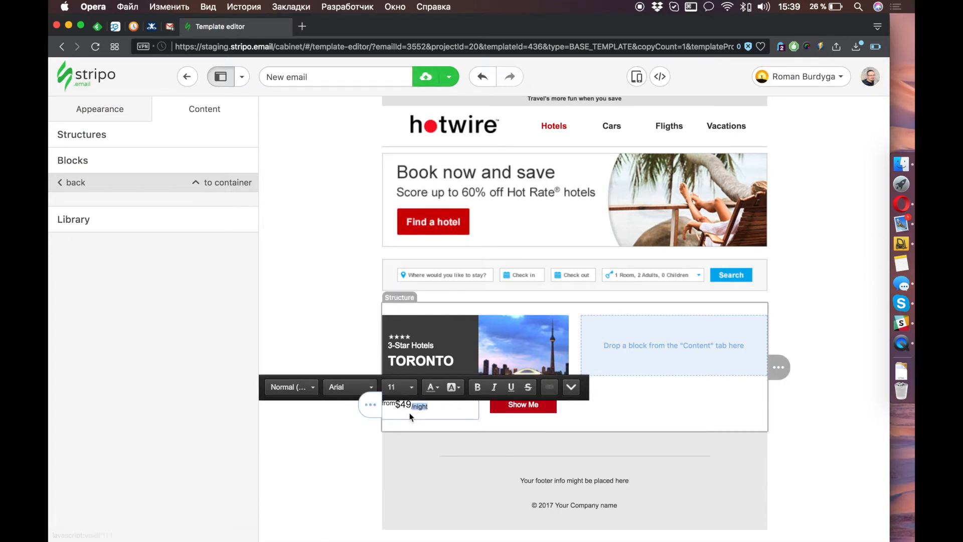
Inspect the $49 heading in the reference Hotwire page and copy its text color #b90105.
key("super+grave")
left_click(59, 340)
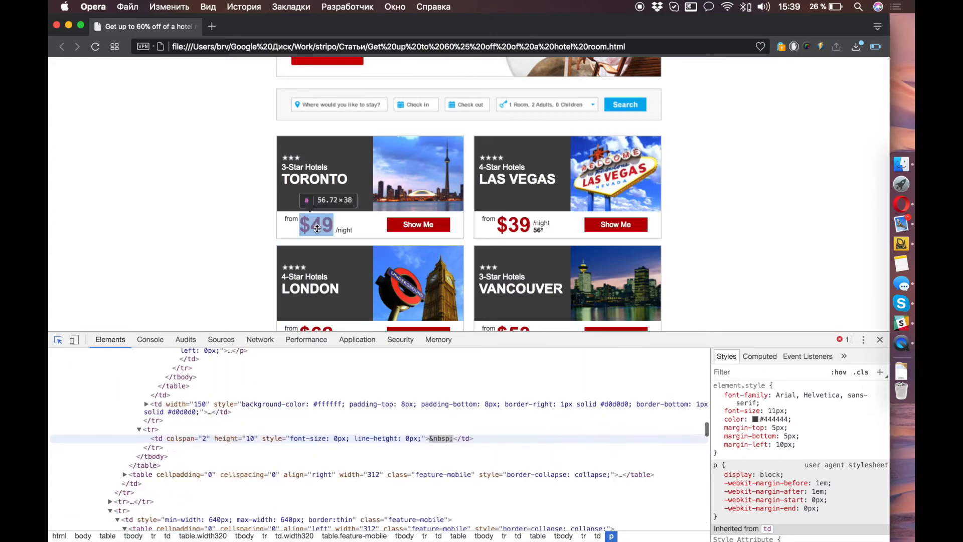
left_click(316, 225)
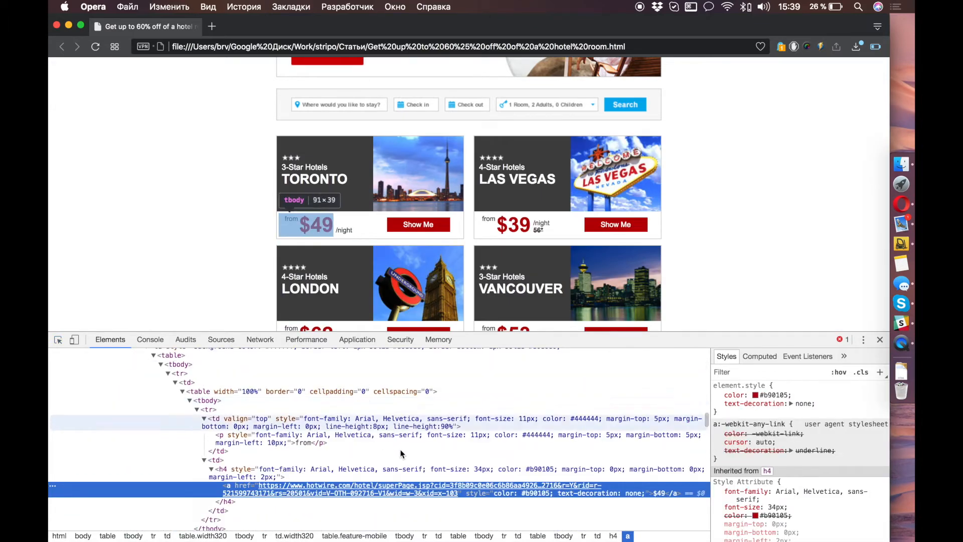
left_click(412, 472)
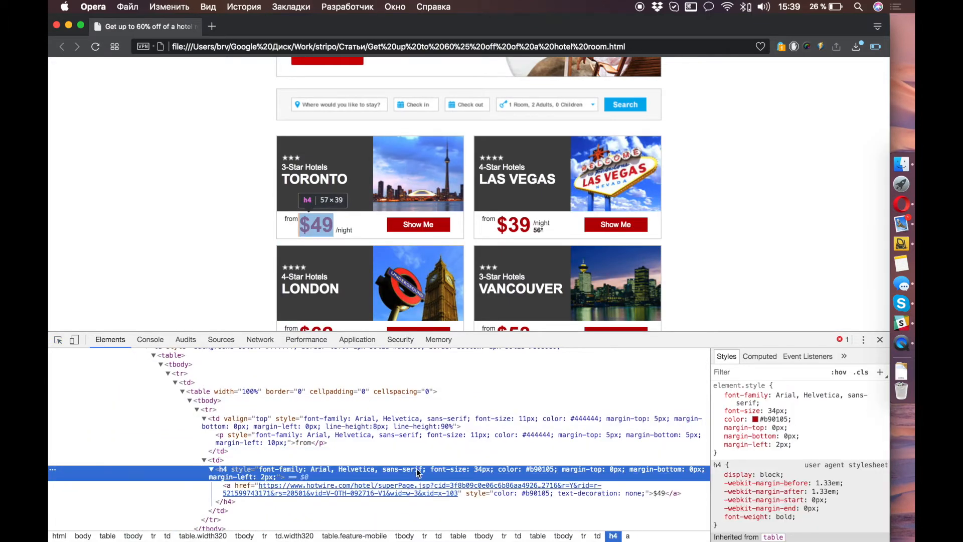
left_click(776, 420)
key("super+c")
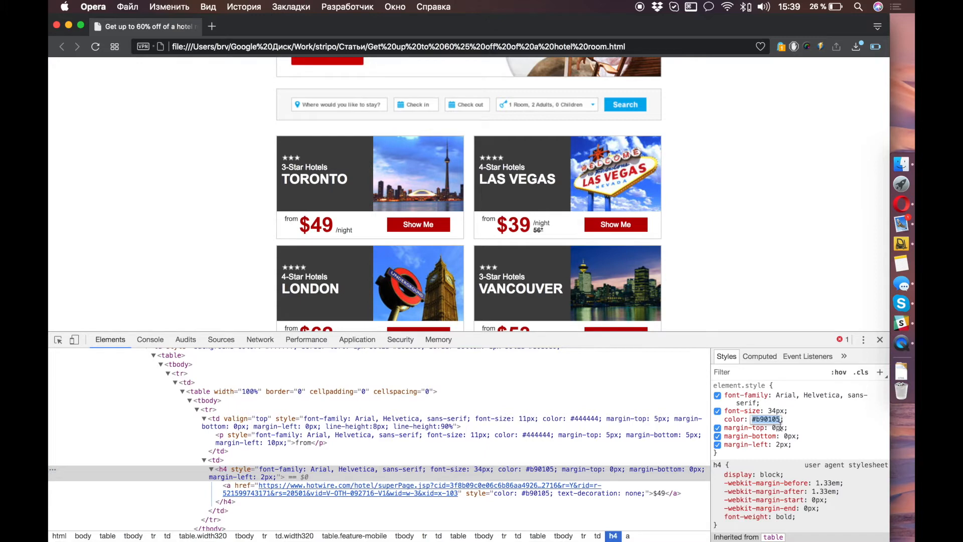
Back in the Stripo email, set "$49" in the Toronto price line to font size 34 and make it bold.
key("super+grave")
double_click(406, 404)
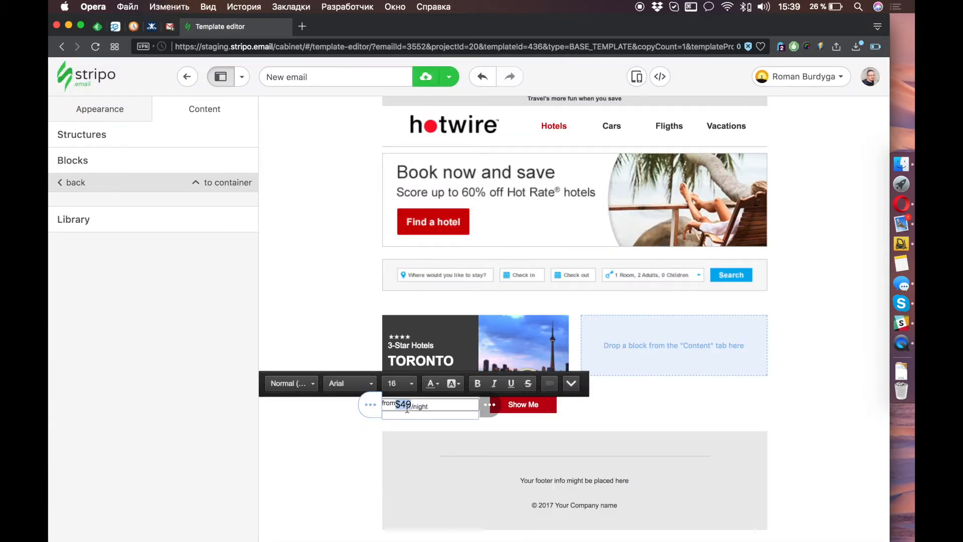
left_click(410, 391)
scroll(415, 432, "down", 5)
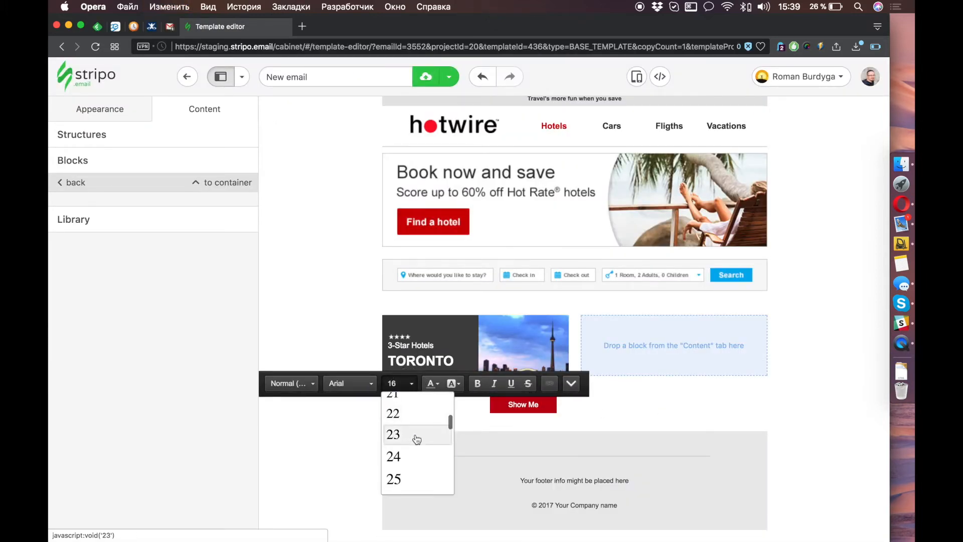
scroll(416, 440, "down", 3)
left_click(418, 465)
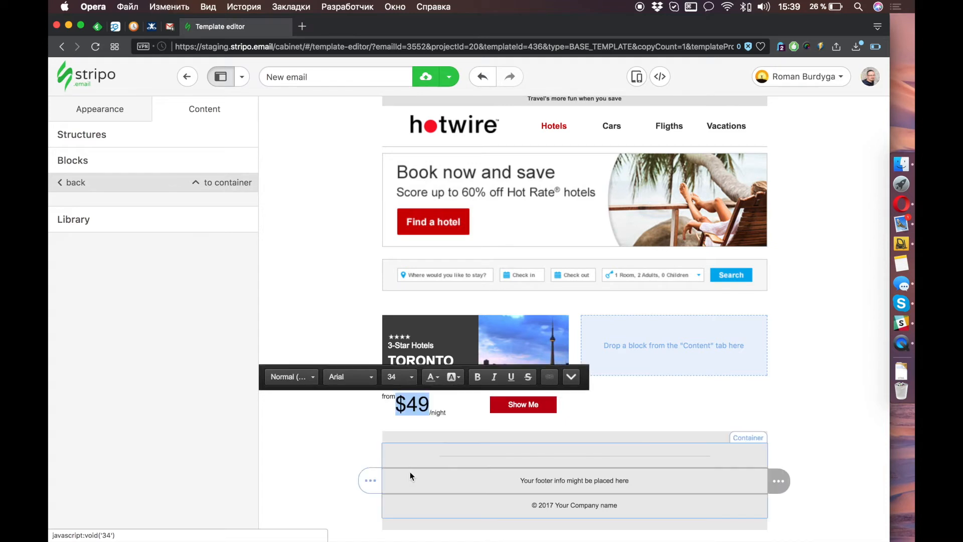
left_click(477, 377)
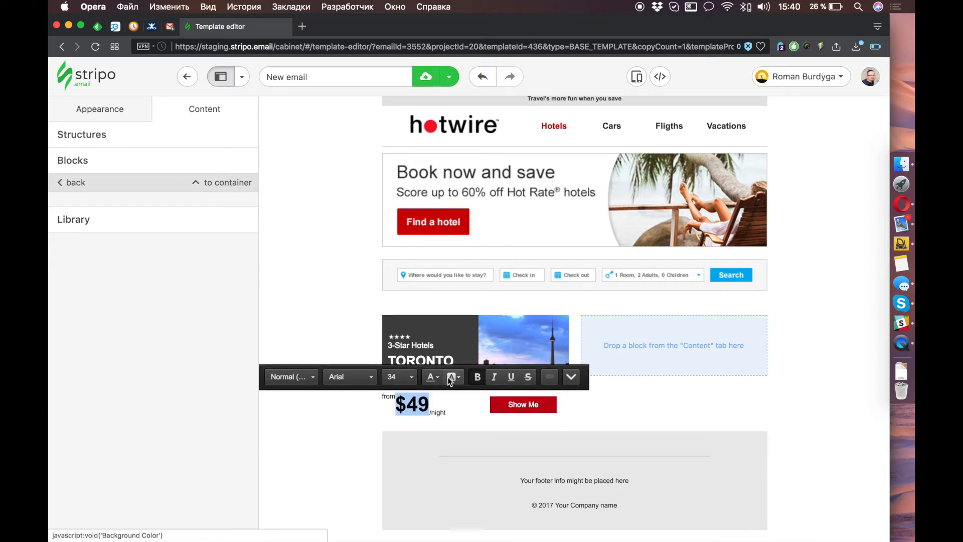
Apply the copied color #b90105 to the "$49" text as a custom text color.
left_click(432, 377)
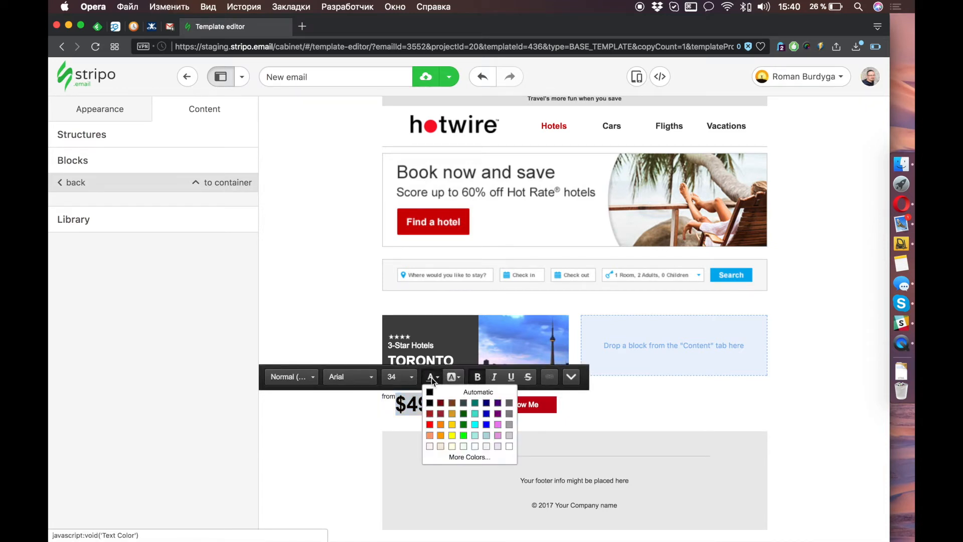
left_click(467, 456)
left_click(657, 352)
key("super+v")
left_click(664, 400)
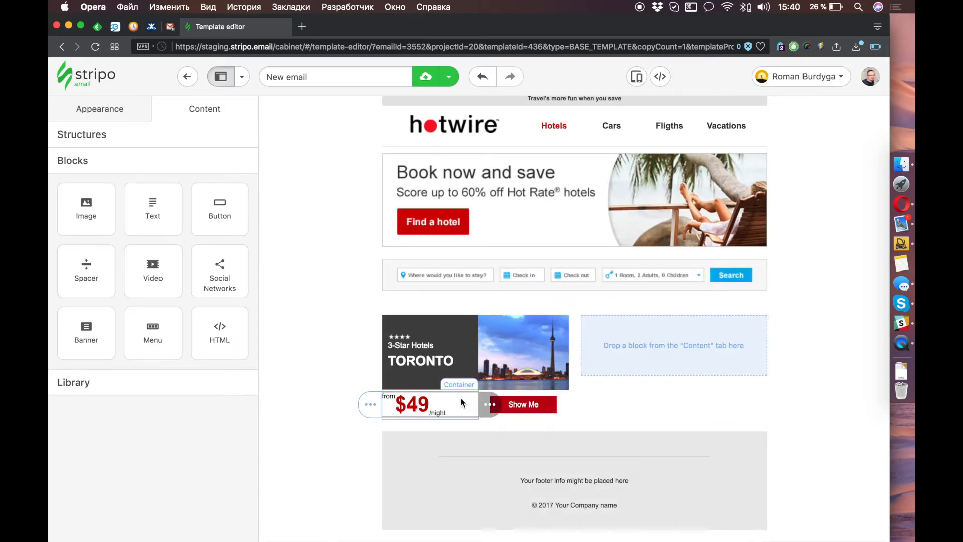
Give the price HTML block separate paddings: left 10, top 5, and the bottom padding raised by one increment.
left_click(461, 398)
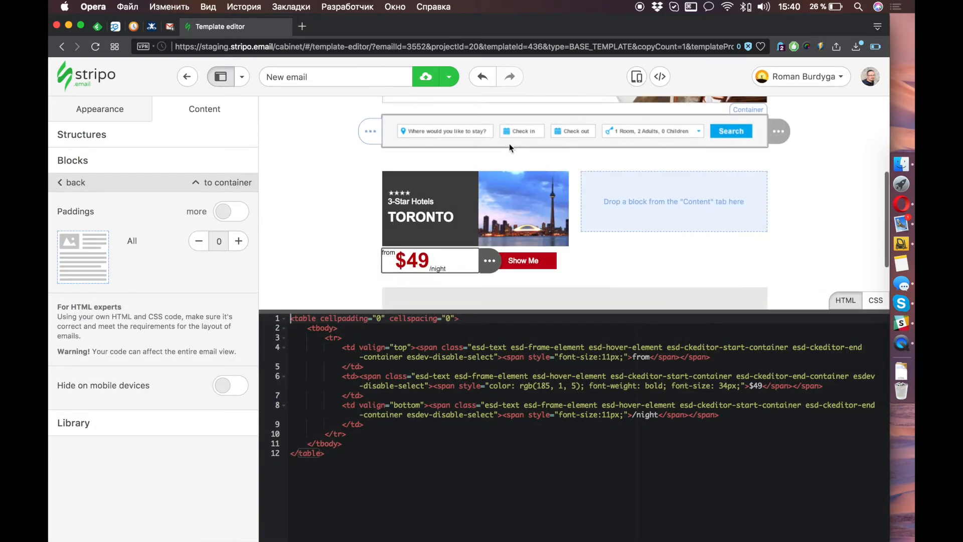
left_click(245, 219)
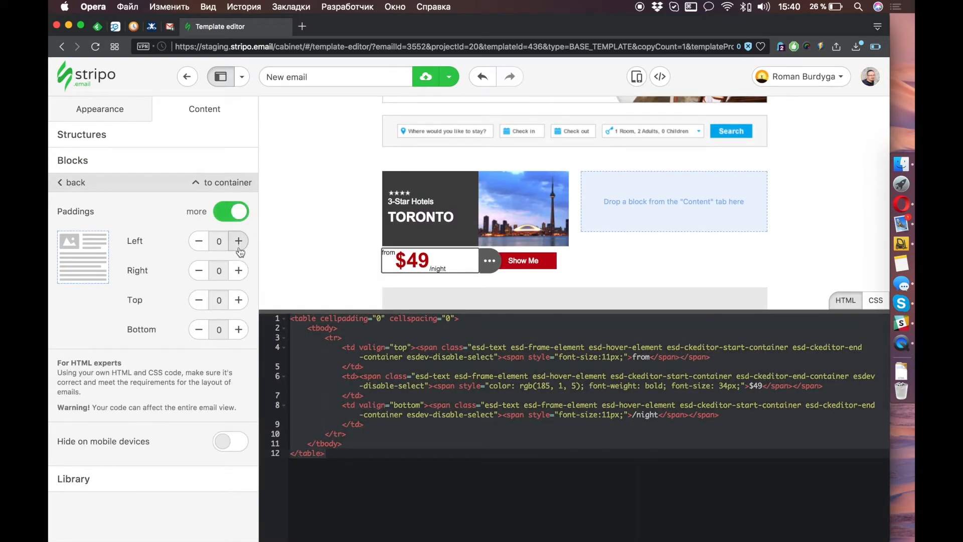
left_click(239, 241)
left_click(239, 242)
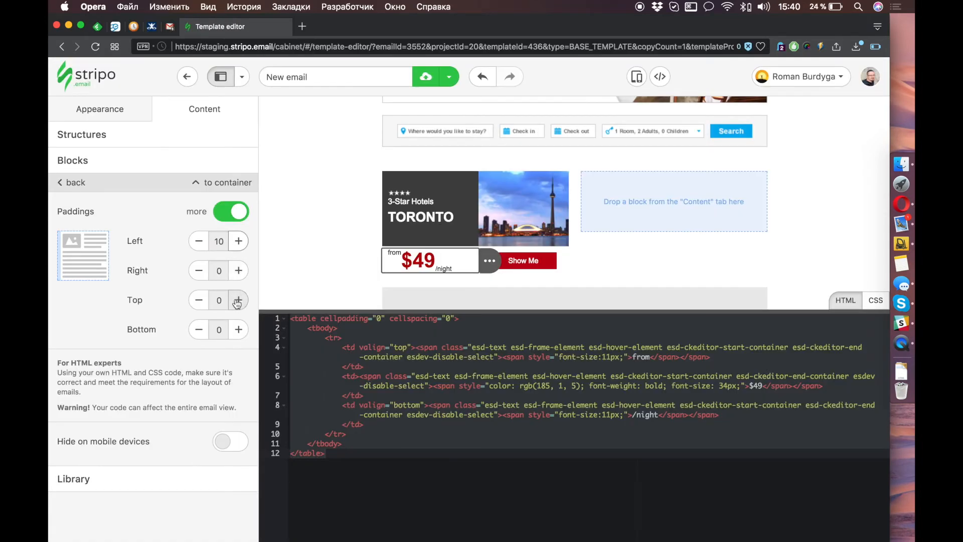
left_click(238, 300)
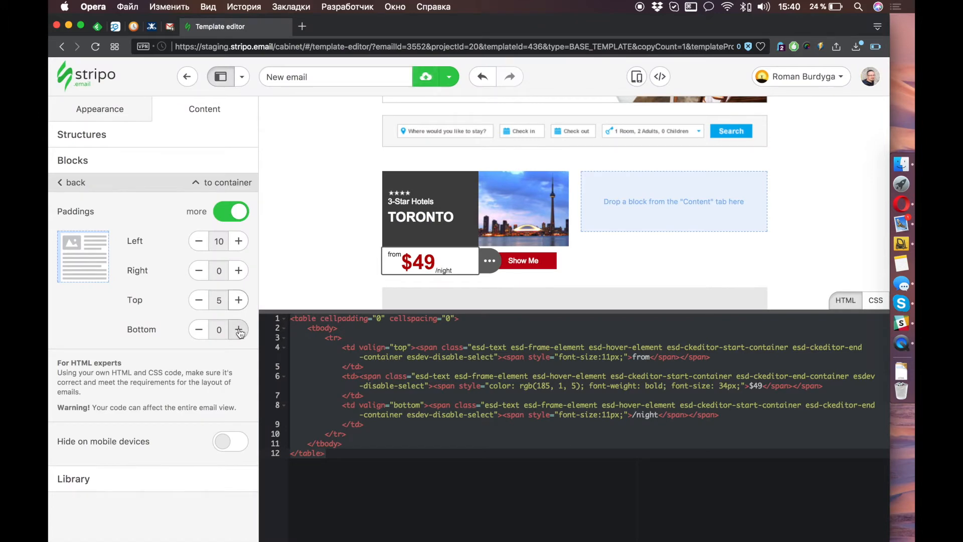
left_click(239, 330)
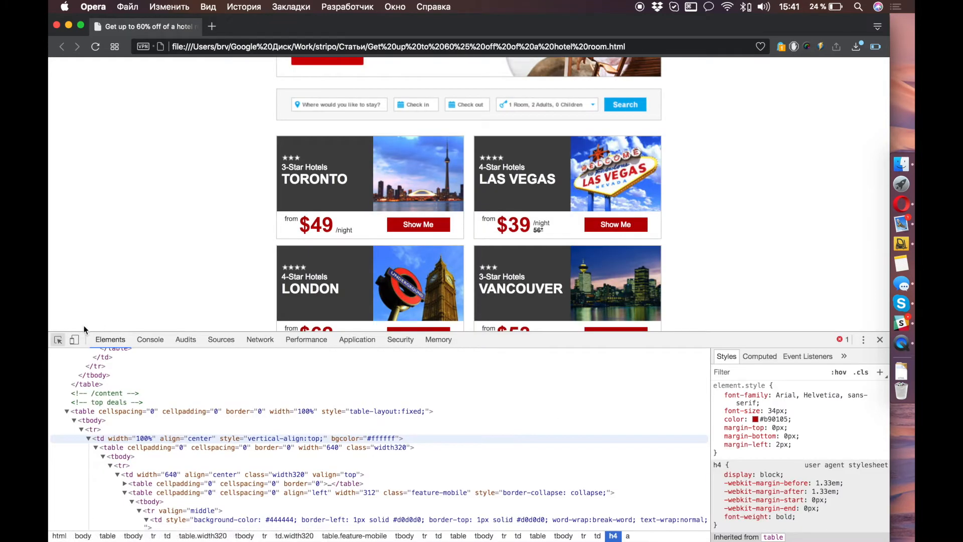
Inspect the cells below the Toronto card in the reference Hotwire page and copy the price cell's border value 1px solid #d0d0d0.
left_click(59, 342)
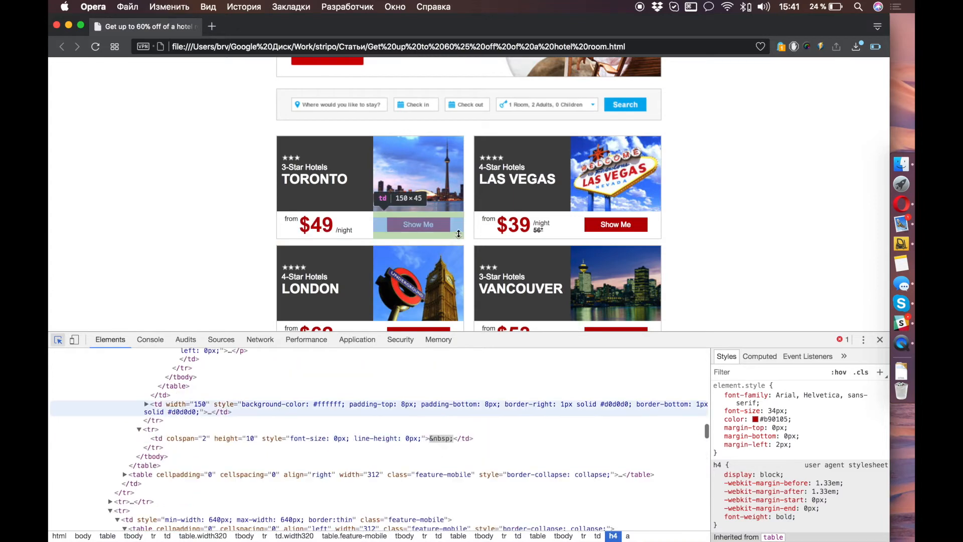
left_click(458, 234)
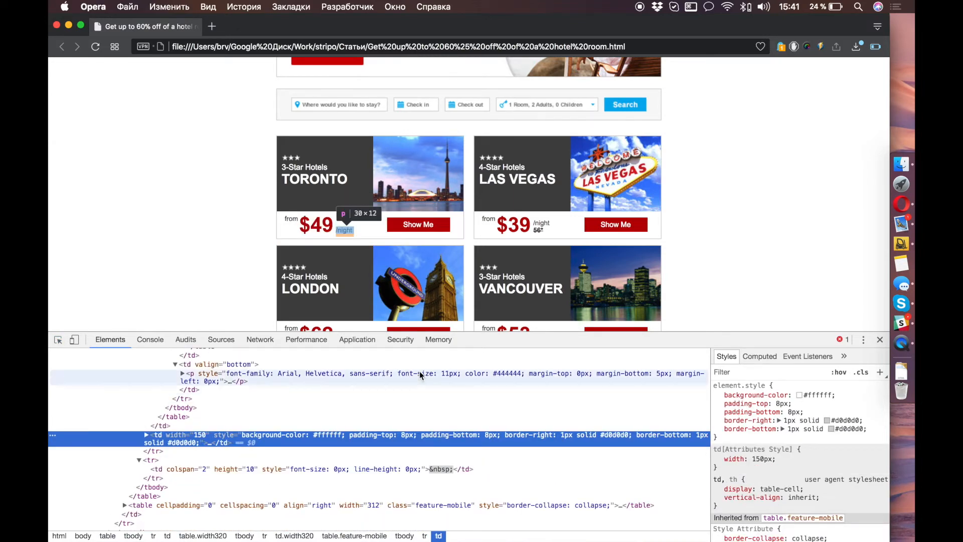
scroll(356, 443, "up", 2)
scroll(356, 443, "up", 5)
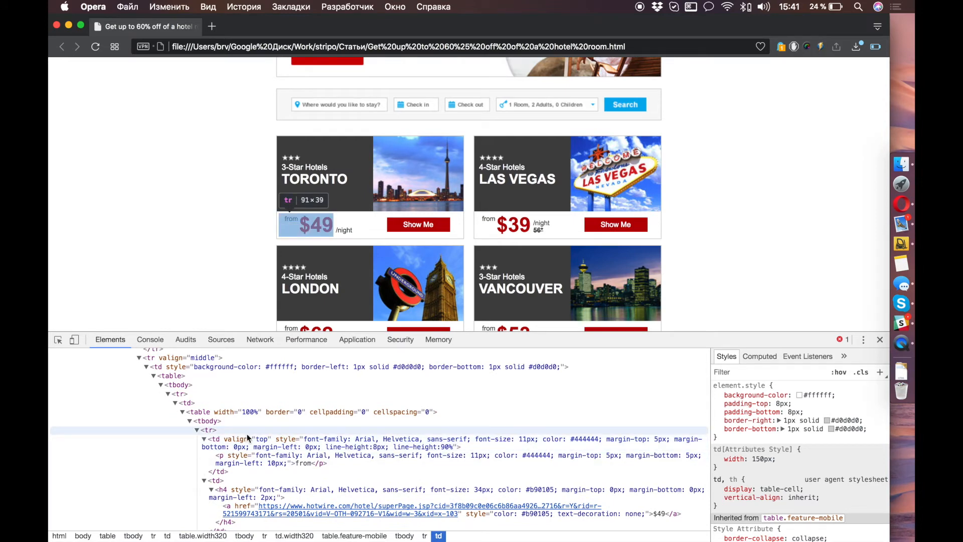
scroll(321, 424, "up", 2)
left_click(390, 406)
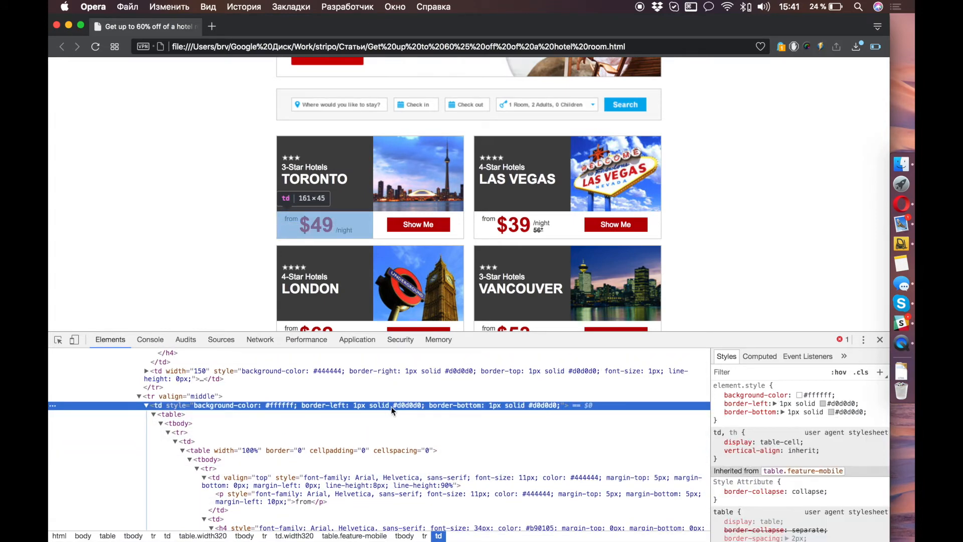
scroll(393, 406, "up", 2)
left_click(833, 403)
key("super+c")
Back in the Stripo email, open the HTML code of the structure that holds the Toronto card.
key("super+grave")
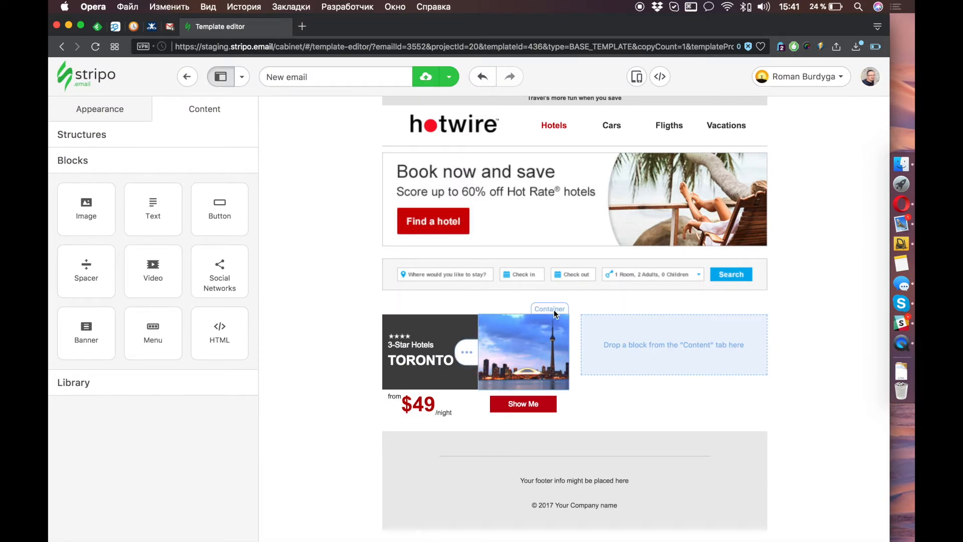
left_click(549, 309)
left_click(660, 76)
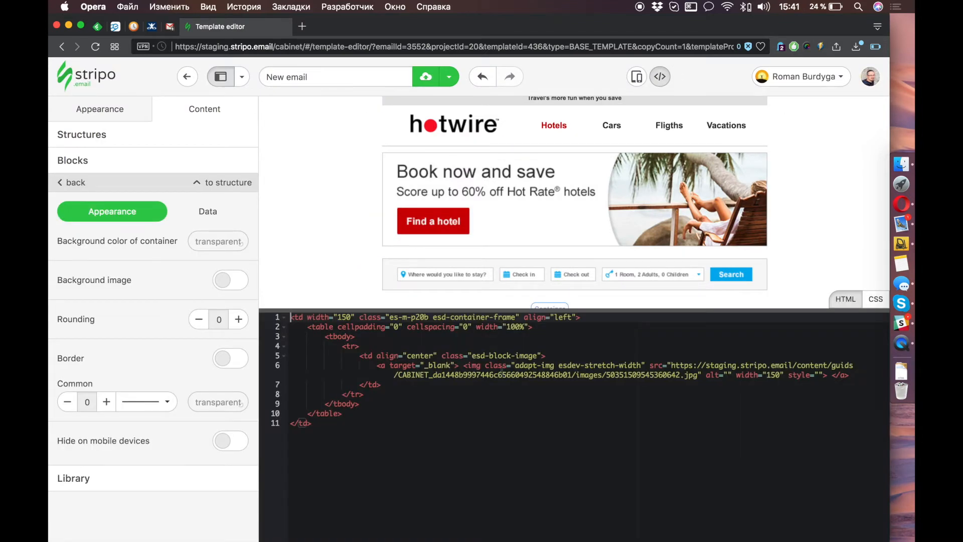
scroll(605, 236, "down", 4)
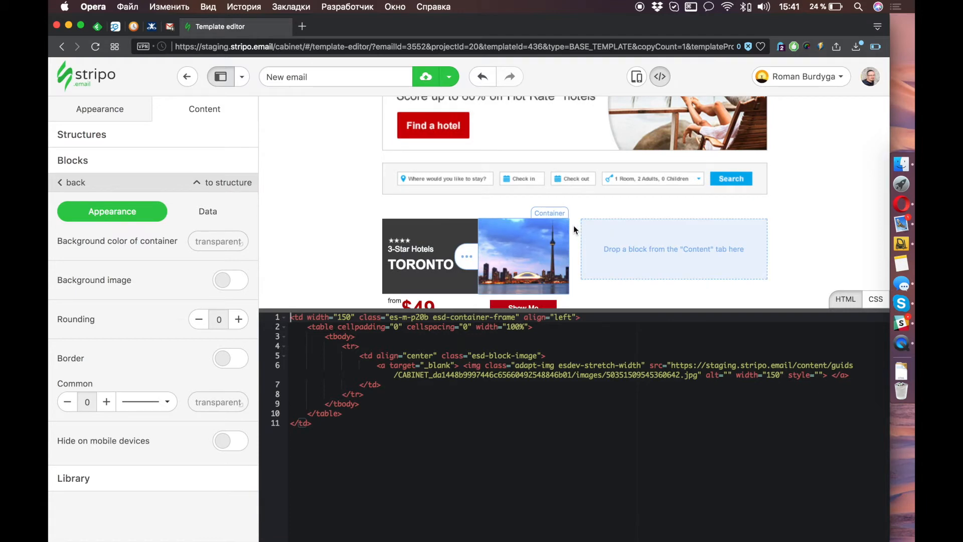
left_click(224, 184)
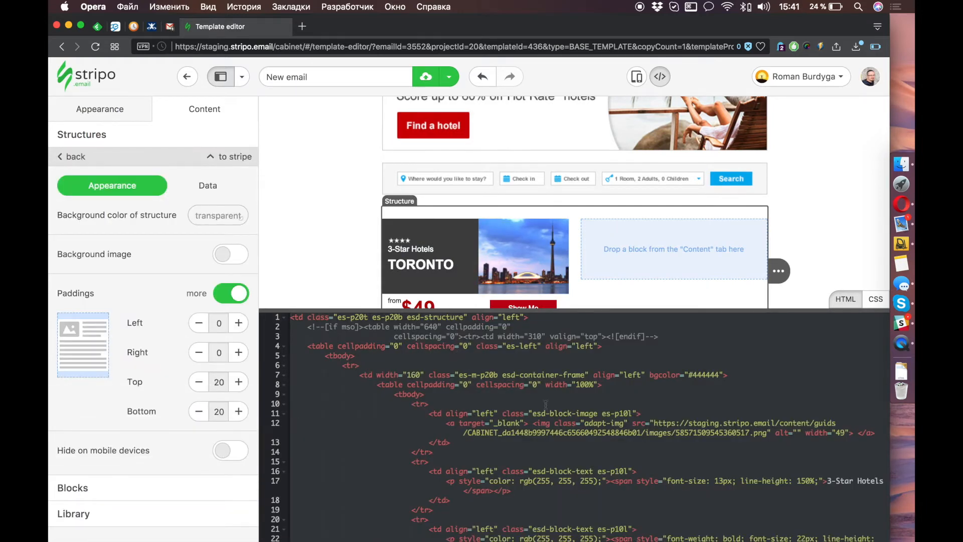
Add the inline style border:1px solid #d0d0d0 to the structure's es-left table tag and close the code editor.
left_click(597, 353)
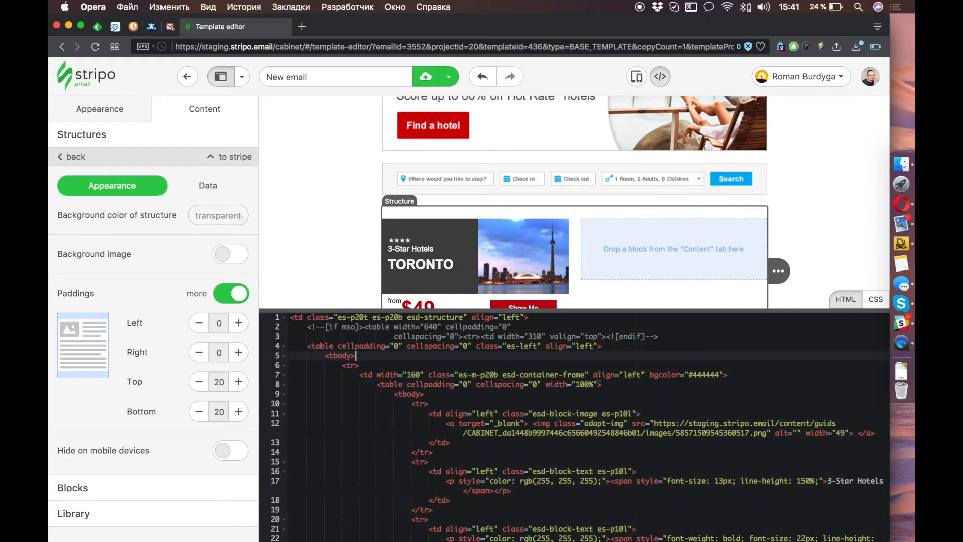
left_click(600, 346)
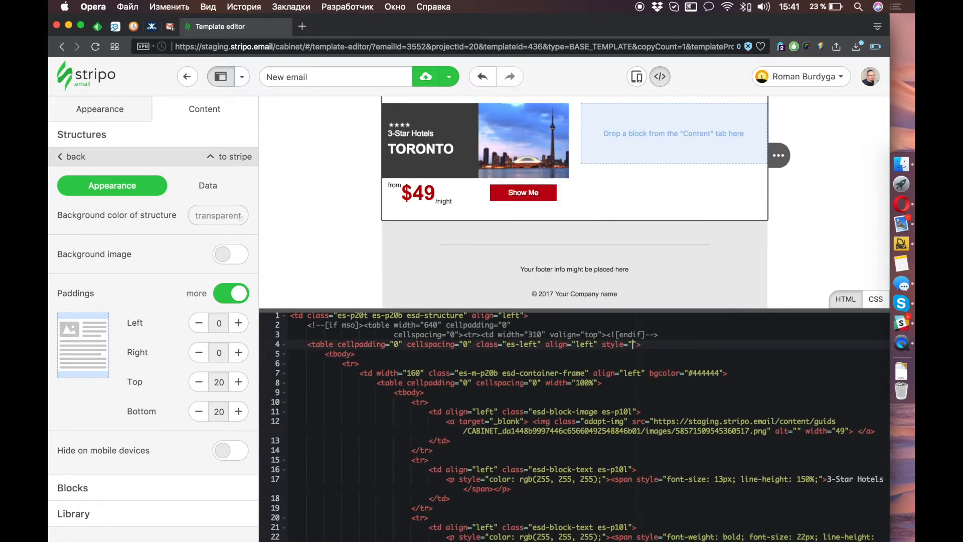
key("super+v")
type("er:")
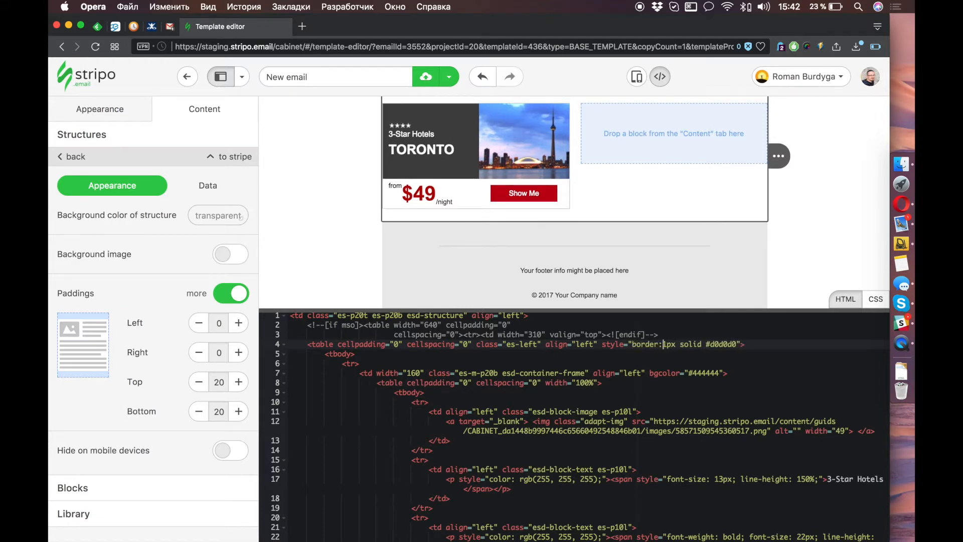
scroll(735, 224, "up", 2)
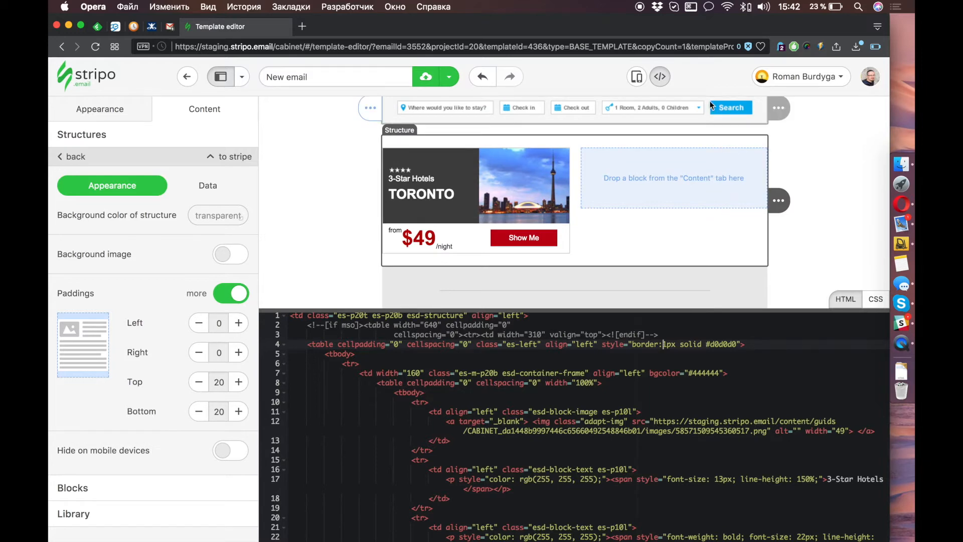
left_click(660, 76)
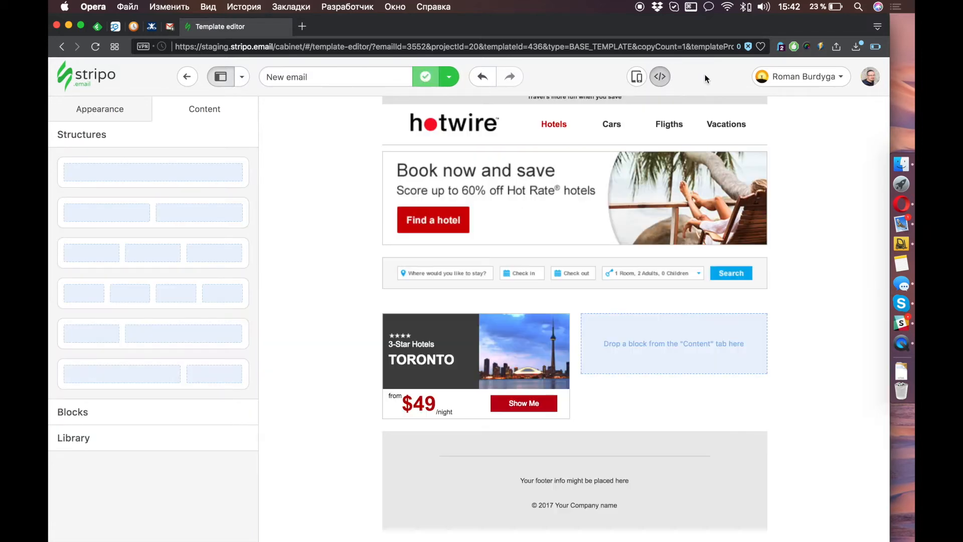
Preview the email and check how the Toronto card looks in the desktop and mobile versions.
left_click(637, 76)
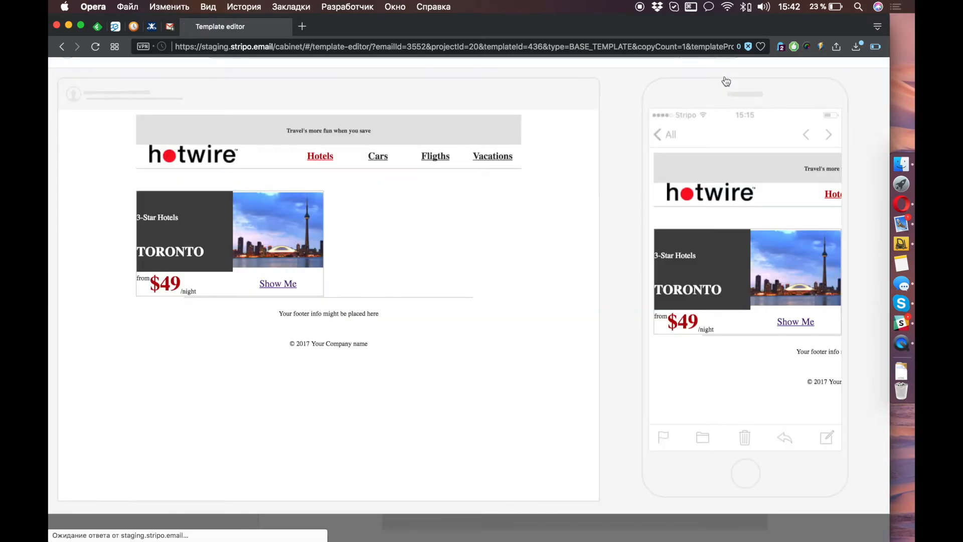
scroll(724, 292, "down", 5)
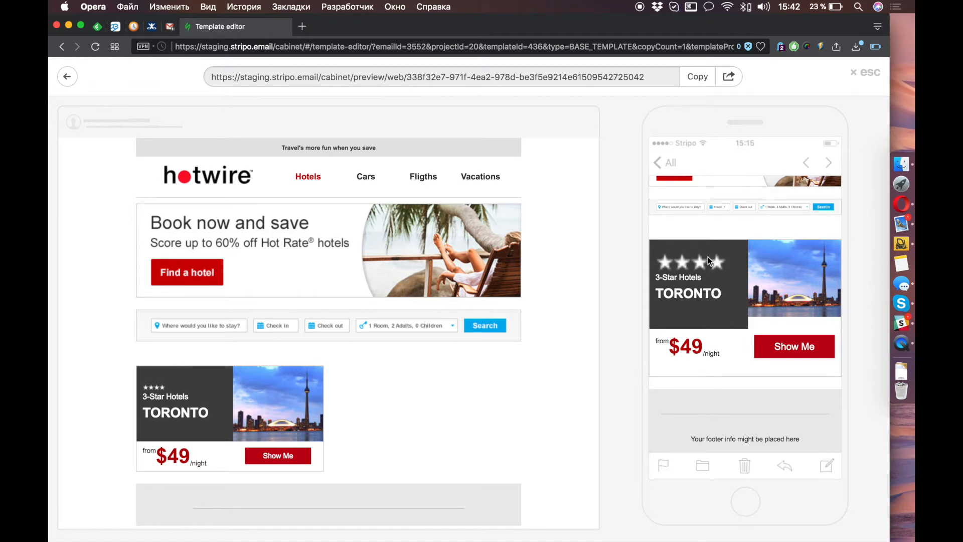
left_click(860, 74)
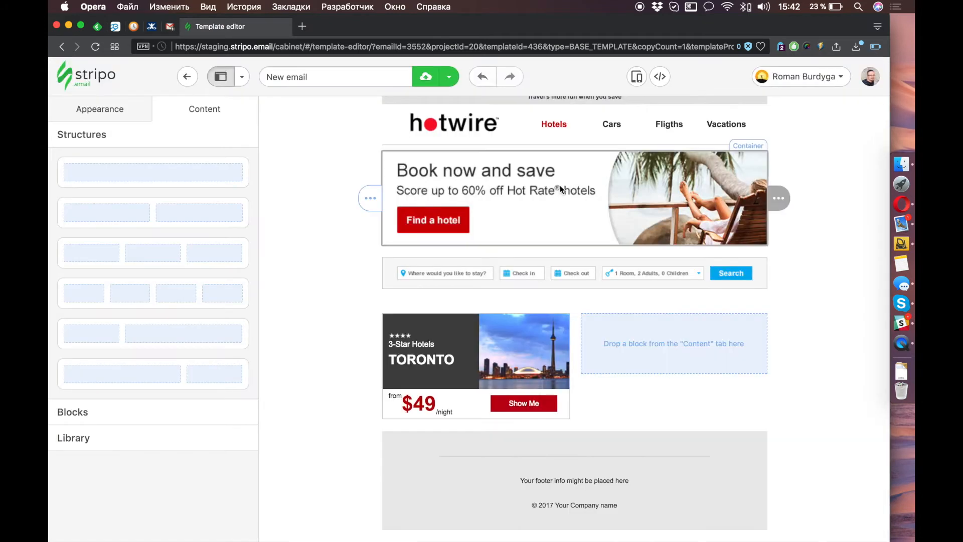
Turn off the responsive image option for the Toronto star rating image and check the card in the mobile preview.
left_click(405, 339)
scroll(190, 339, "down", 3)
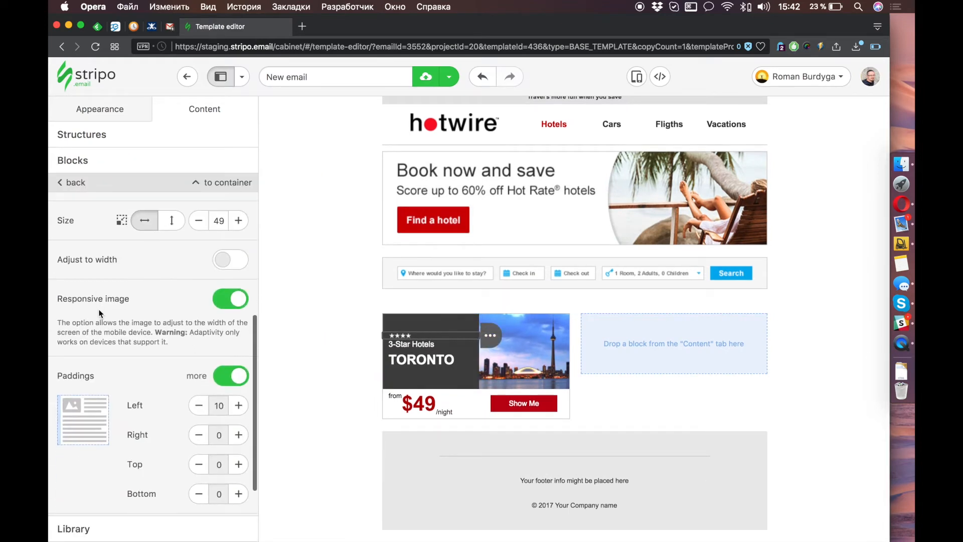
left_click(232, 301)
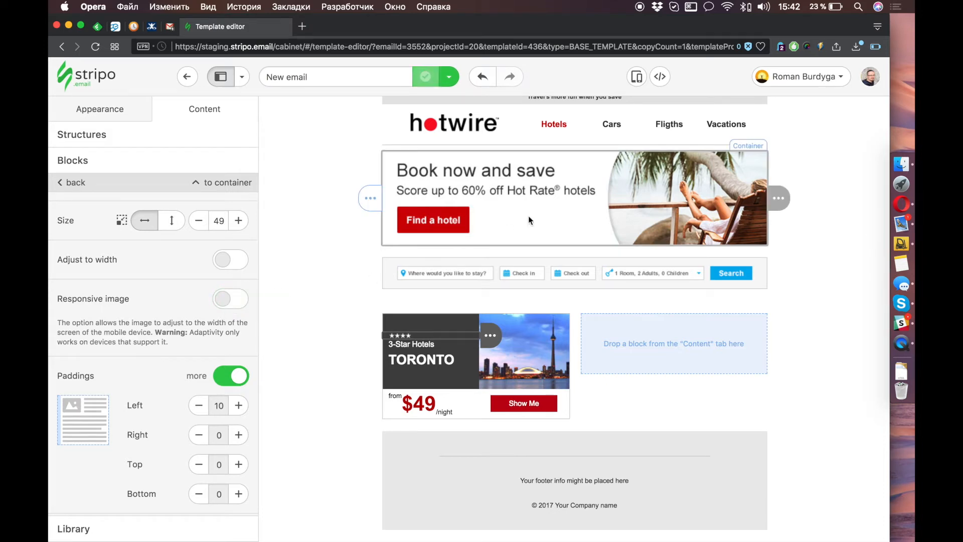
left_click(636, 76)
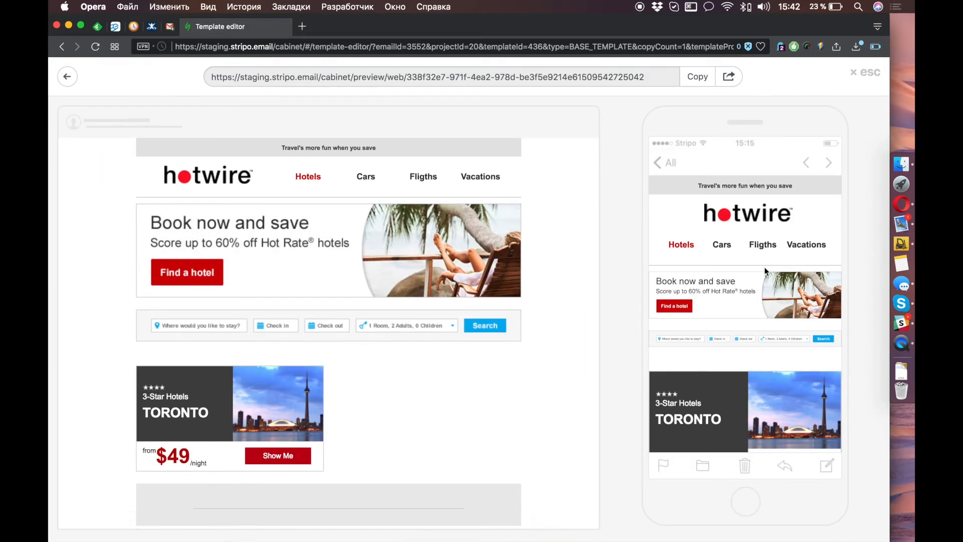
scroll(774, 331, "down", 3)
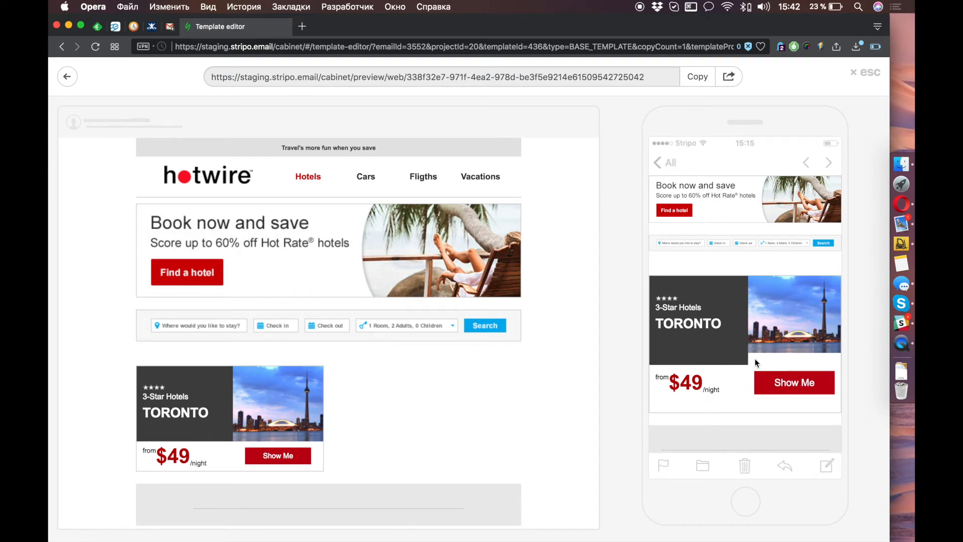
left_click(870, 77)
Remove the es-m-p20b class from the dark TORONTO text container's HTML and check the card again in the mobile preview.
left_click(471, 316)
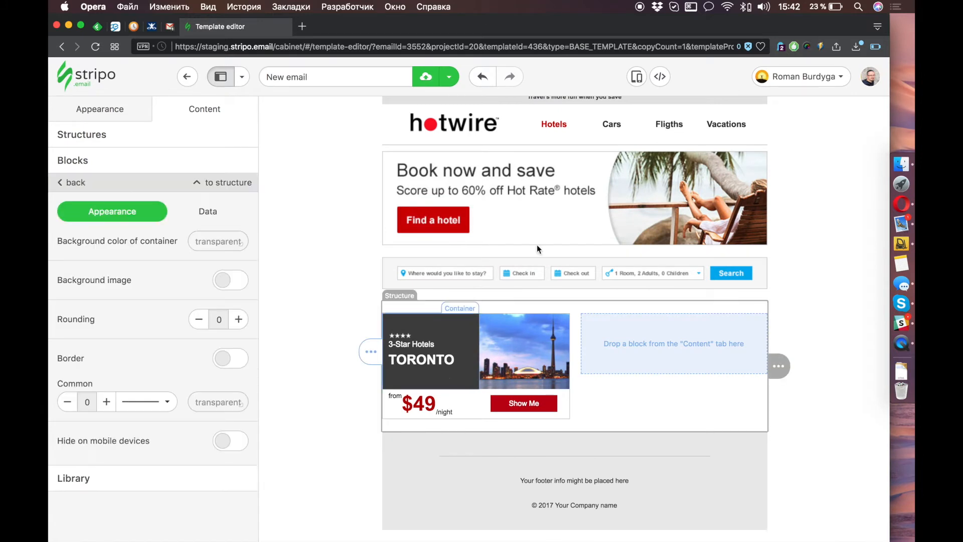
left_click(660, 76)
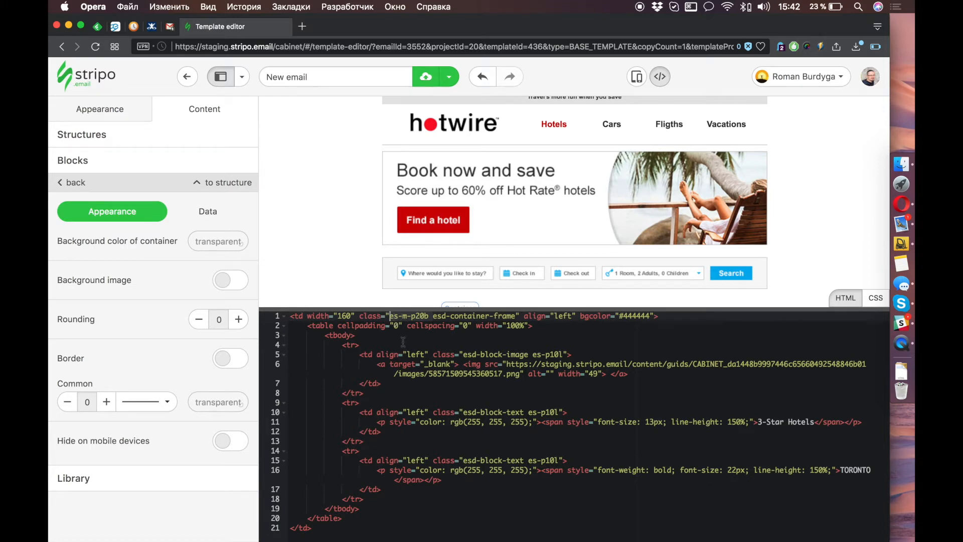
key("Delete")
key("Delete")
key("Delete")
key("Delete")
key("Delete")
key("Delete")
key("Delete")
key("Delete")
key("Delete")
key("Delete")
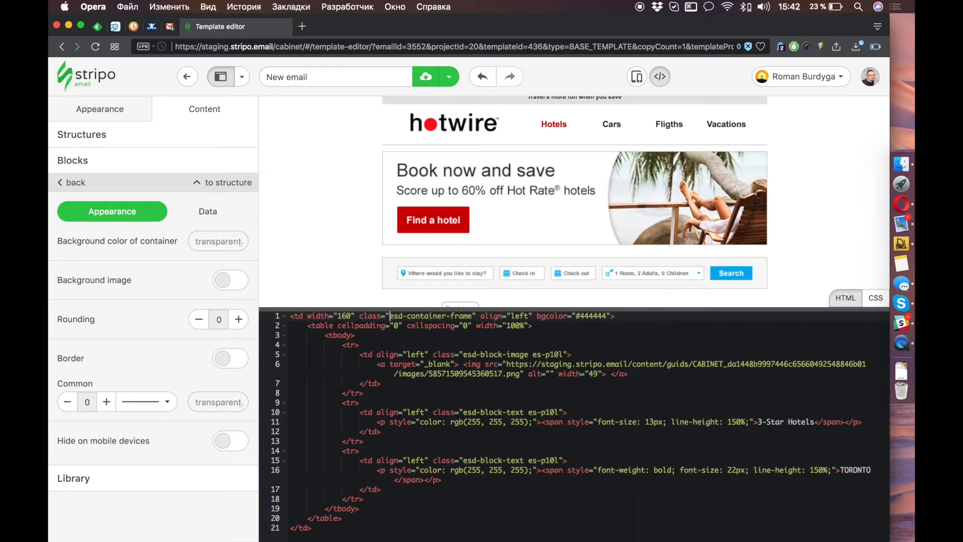
left_click(660, 77)
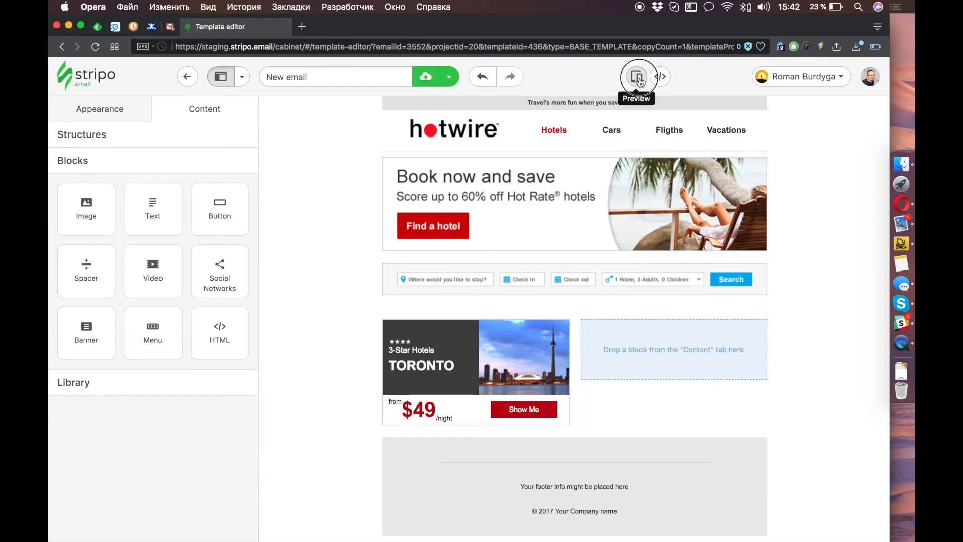
scroll(750, 360, "down", 3)
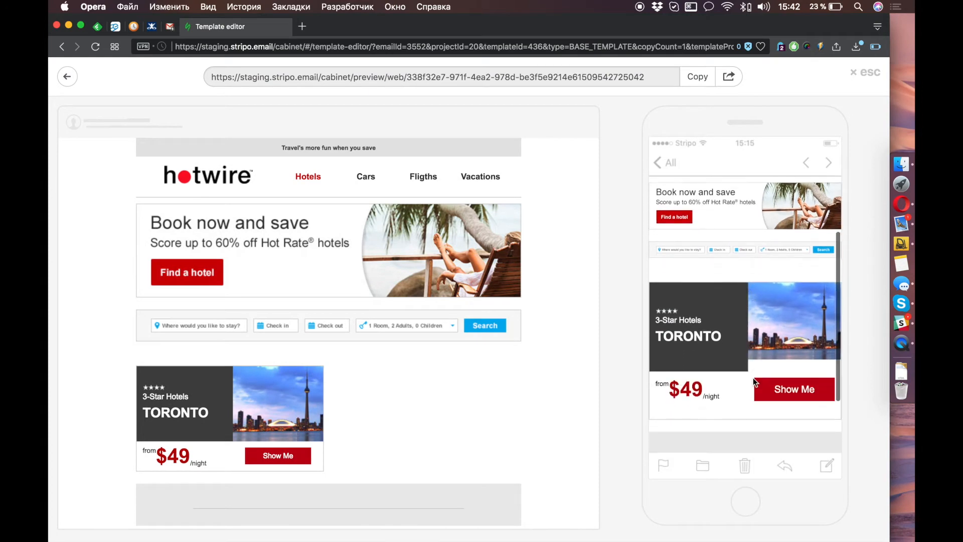
Inspect the Toronto image container in the mobile preview with the browser's developer tools, and return to the template editor.
key("alt+super+i")
scroll(749, 279, "down", 4)
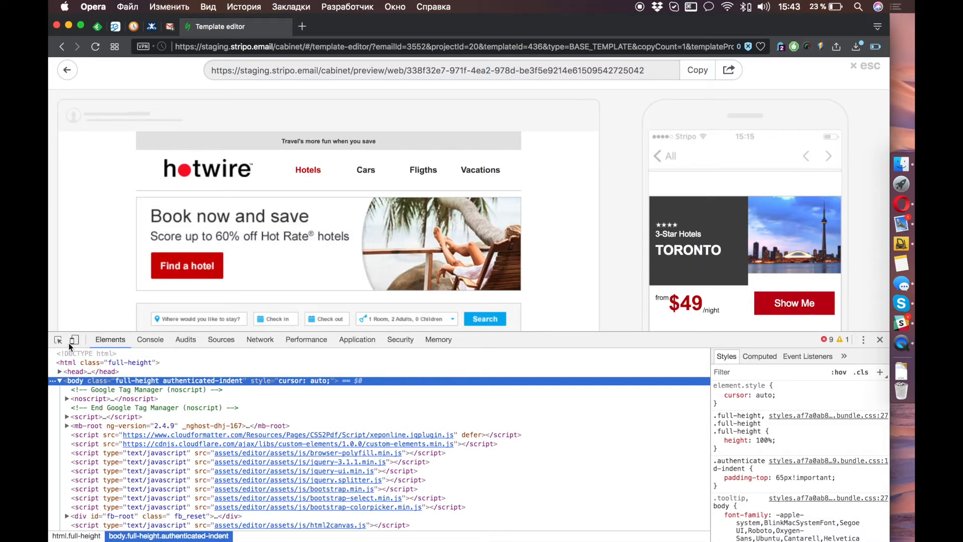
left_click(58, 340)
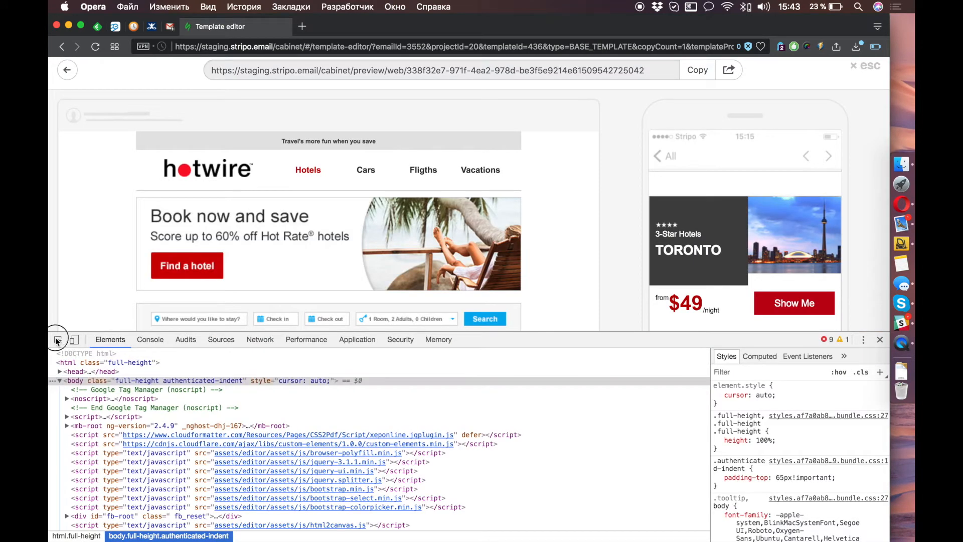
left_click(771, 277)
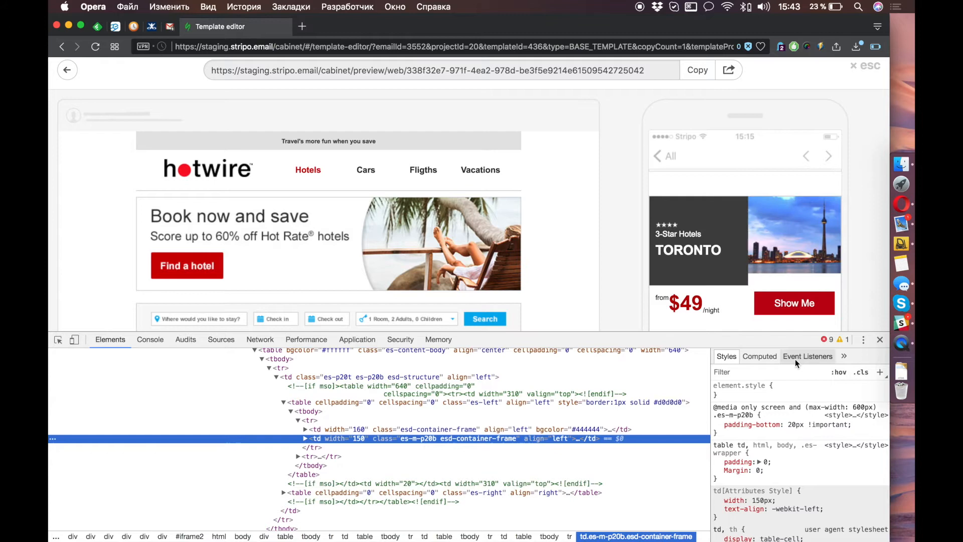
left_click(873, 309)
left_click(880, 340)
left_click(869, 68)
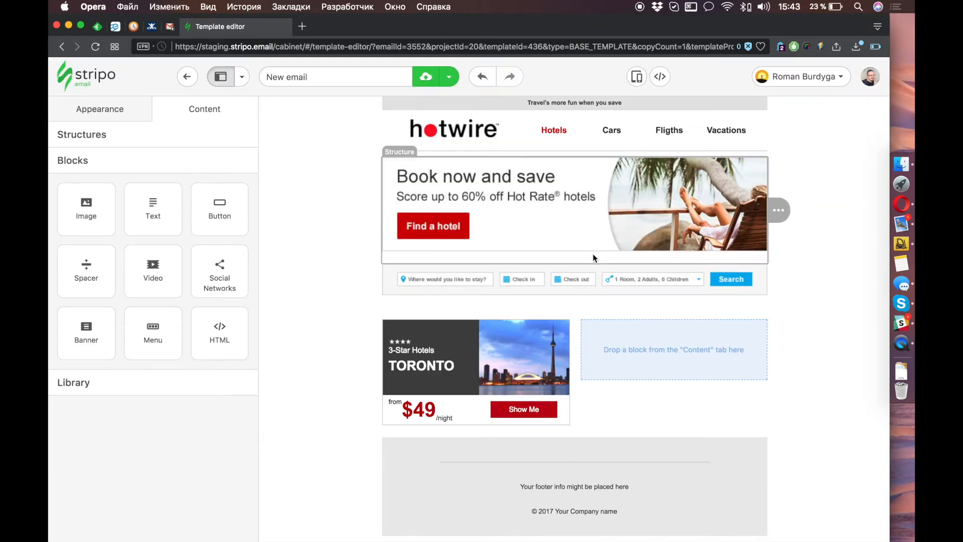
Remove the es-m-p20b class from the Toronto image container's HTML and check the mobile preview.
left_click(550, 314)
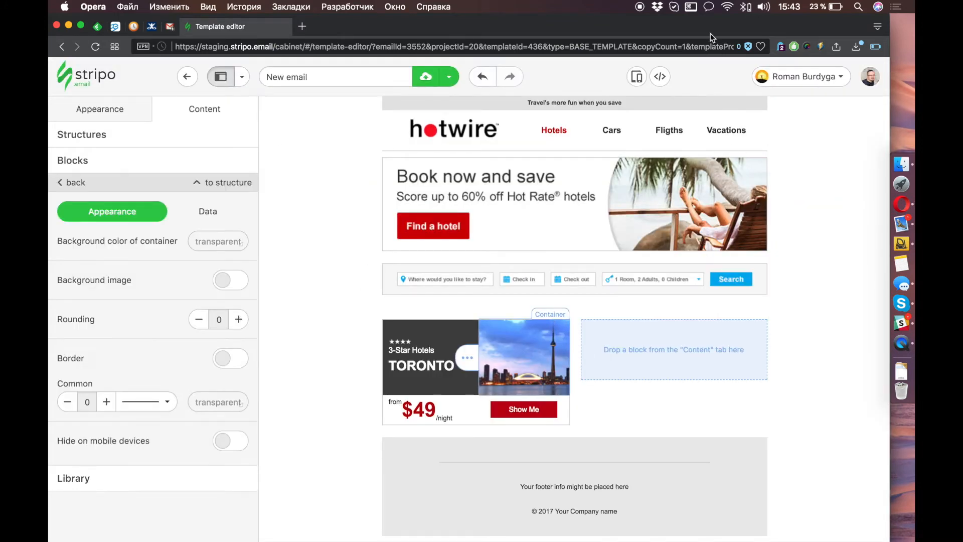
left_click(660, 76)
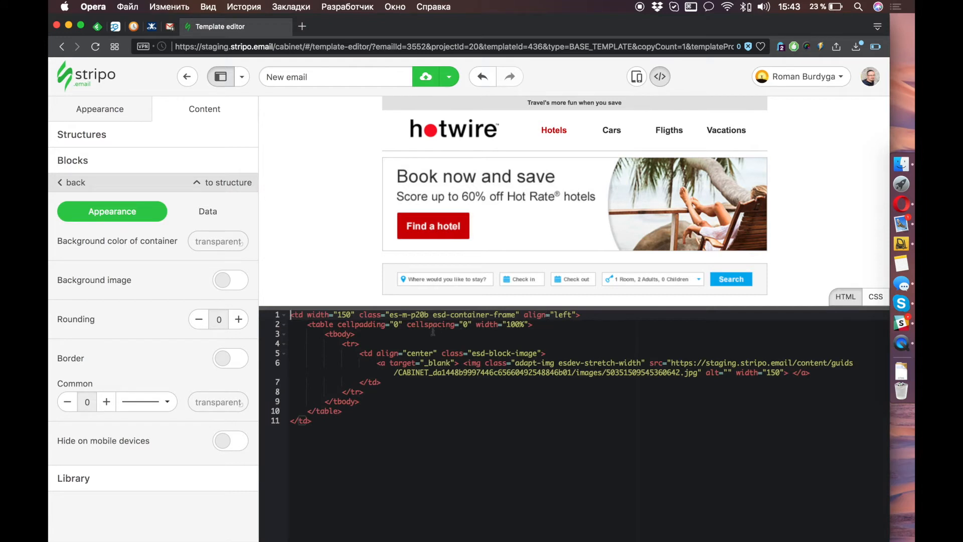
left_click(384, 315)
key("Delete")
key("Delete")
key("Delete")
key("Delete")
key("Delete")
key("Delete")
key("Delete")
key("Delete")
key("Delete")
key("Delete")
left_click(658, 77)
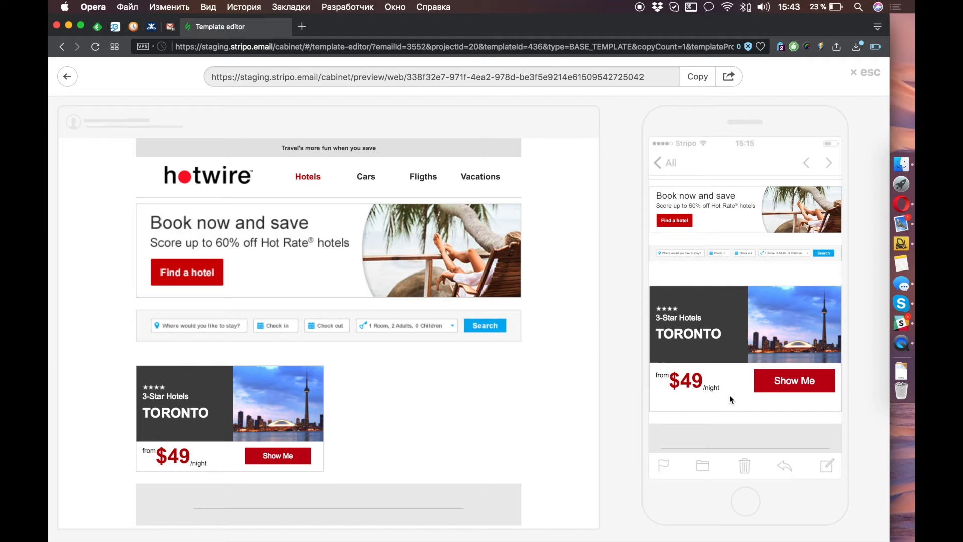
left_click(880, 74)
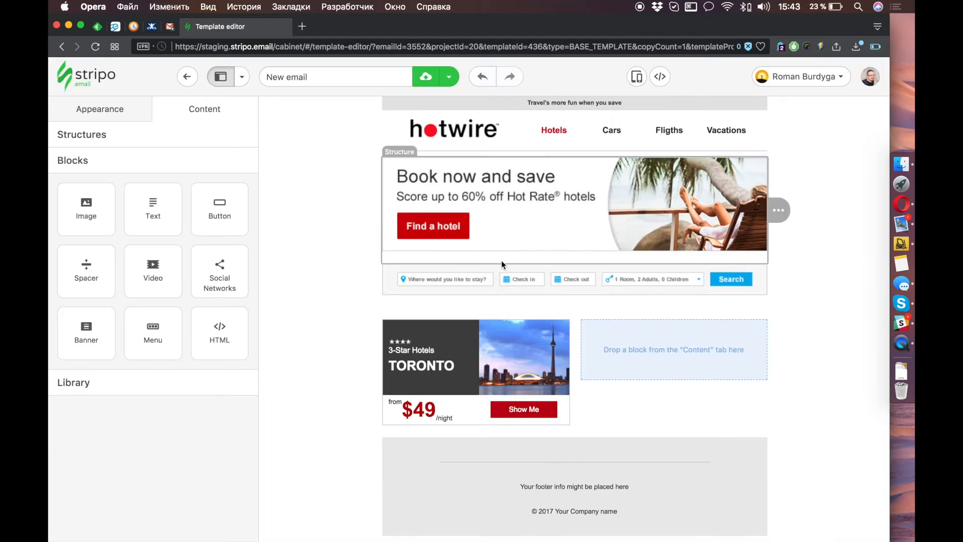
Remove the es-m-p20b class from the HTML of the $49 price container.
left_click(459, 390)
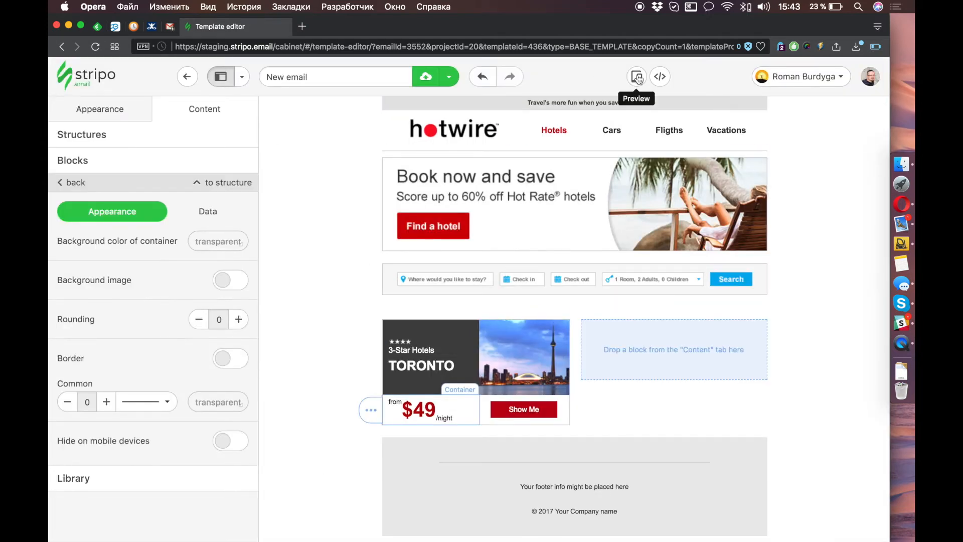
left_click(660, 76)
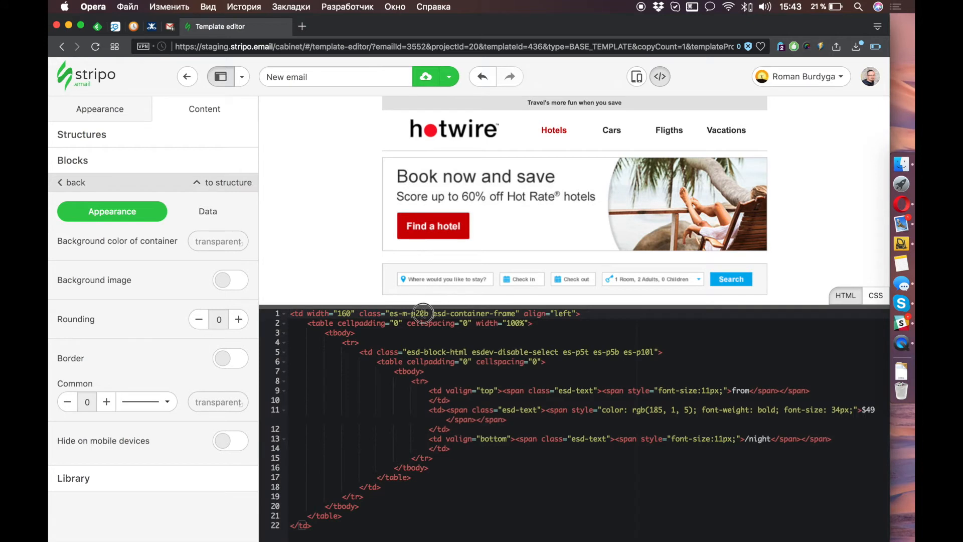
key("BackSpace")
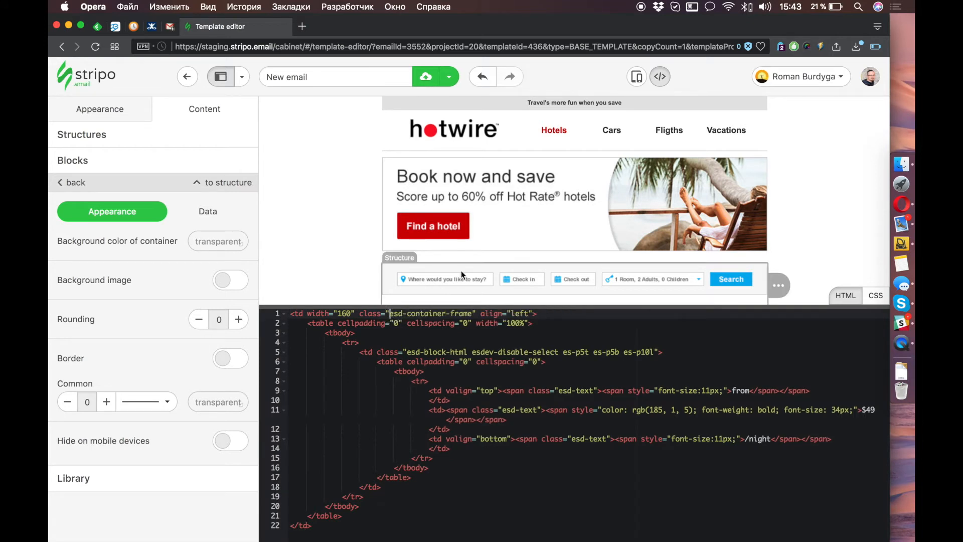
Remove the es-m-p20b class from the HTML of the container holding the Show Me button.
scroll(484, 239, "down", 3)
scroll(496, 242, "down", 1)
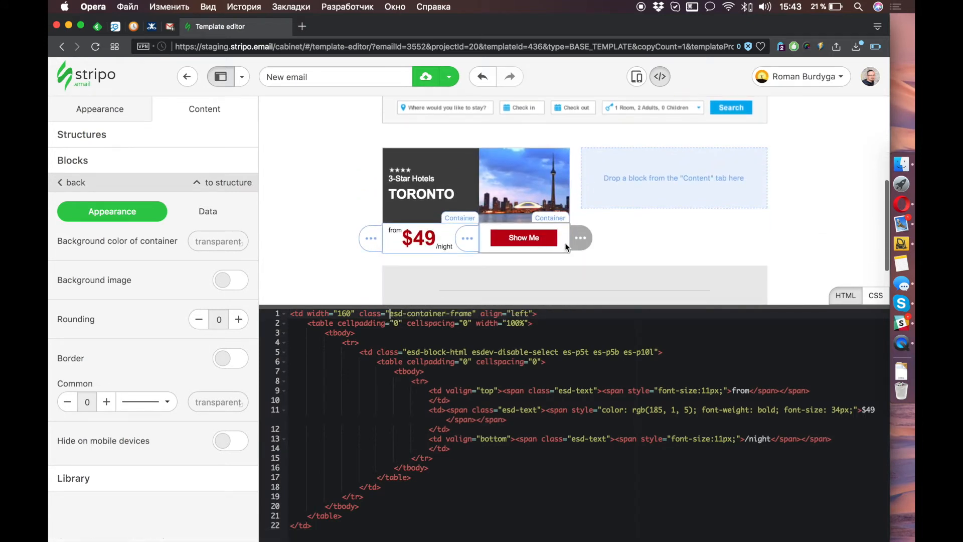
left_click(561, 224)
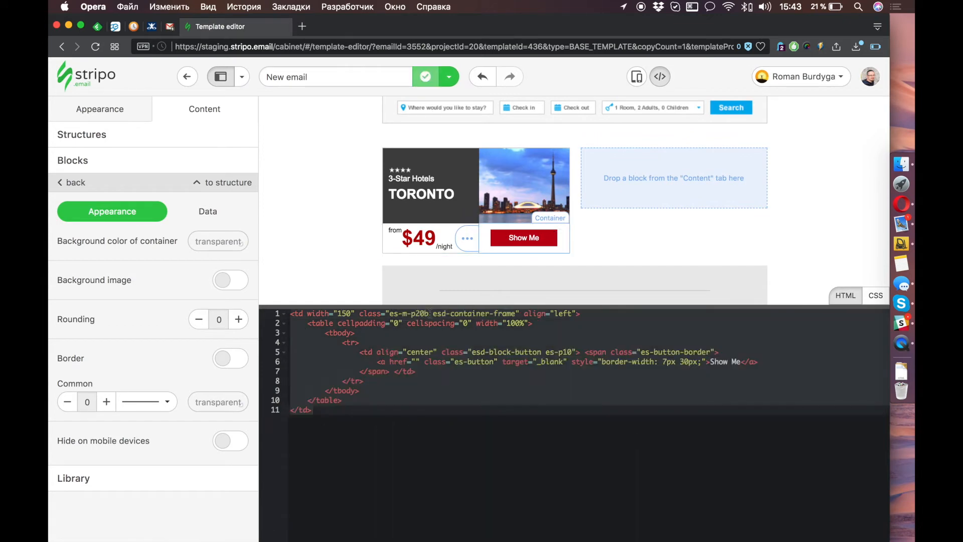
left_click_drag(433, 313, 390, 313)
key("BackSpace")
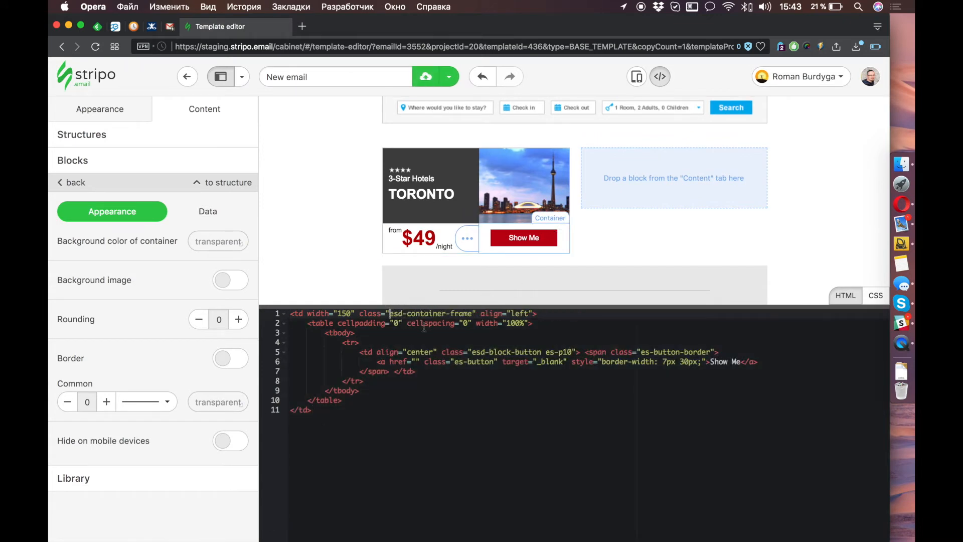
Preview the email and check the spacing below the Toronto hotel card in the mobile view.
left_click(638, 79)
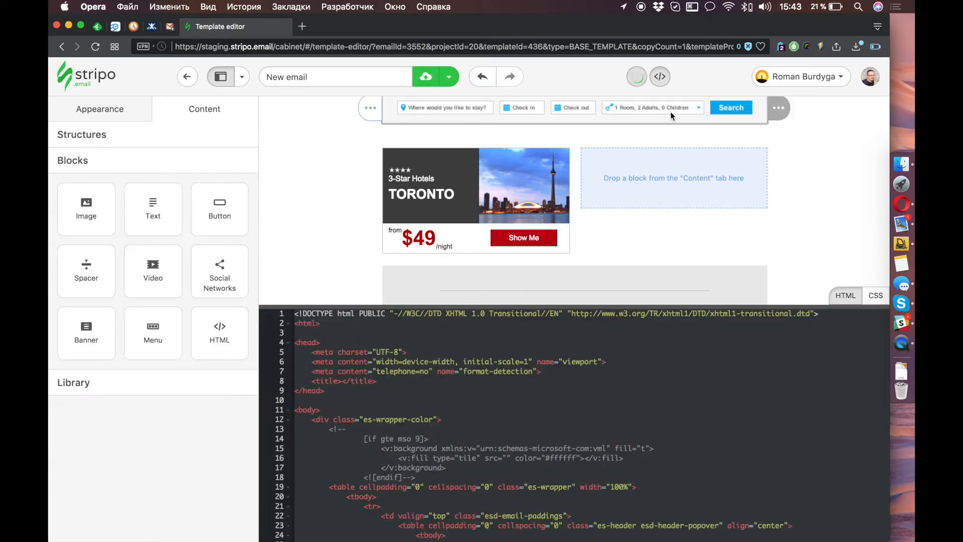
scroll(781, 315, "down", 5)
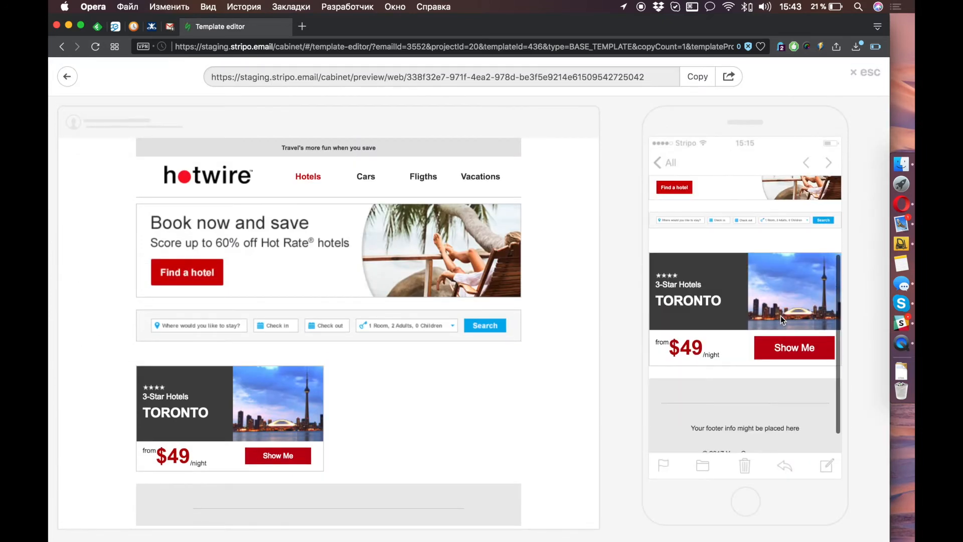
left_click(873, 75)
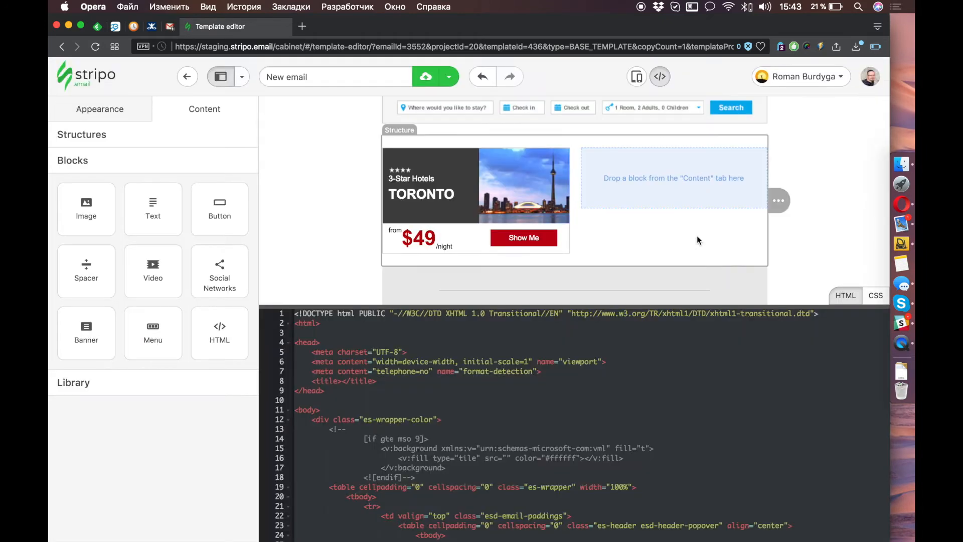
Set the button text size for mobile devices to 14 and check the Show Me button in the mobile preview.
left_click(102, 108)
scroll(129, 366, "down", 5)
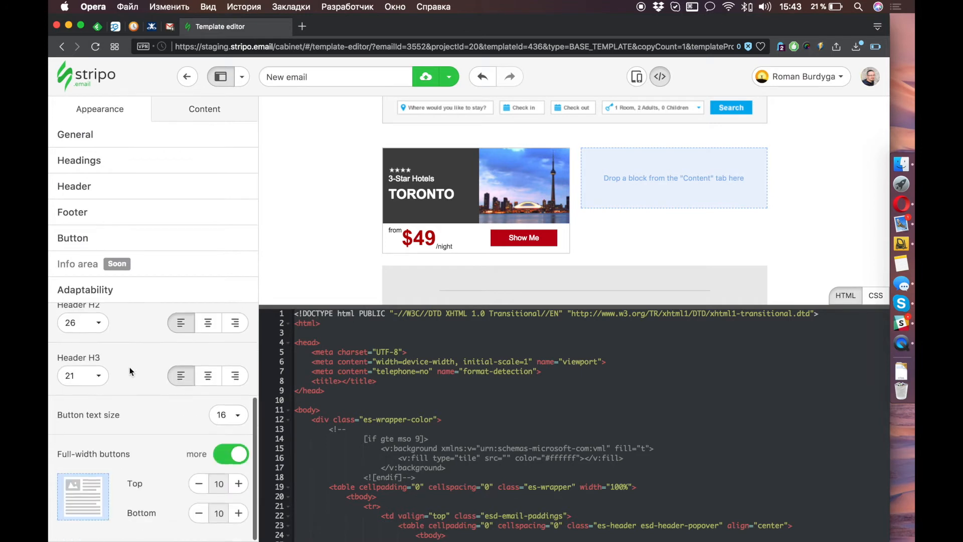
left_click(232, 417)
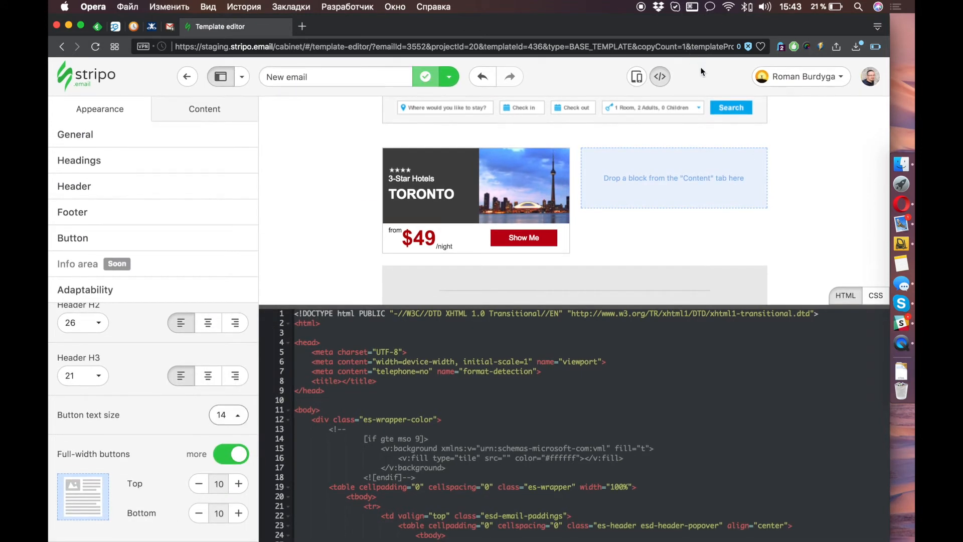
left_click(660, 76)
left_click(637, 76)
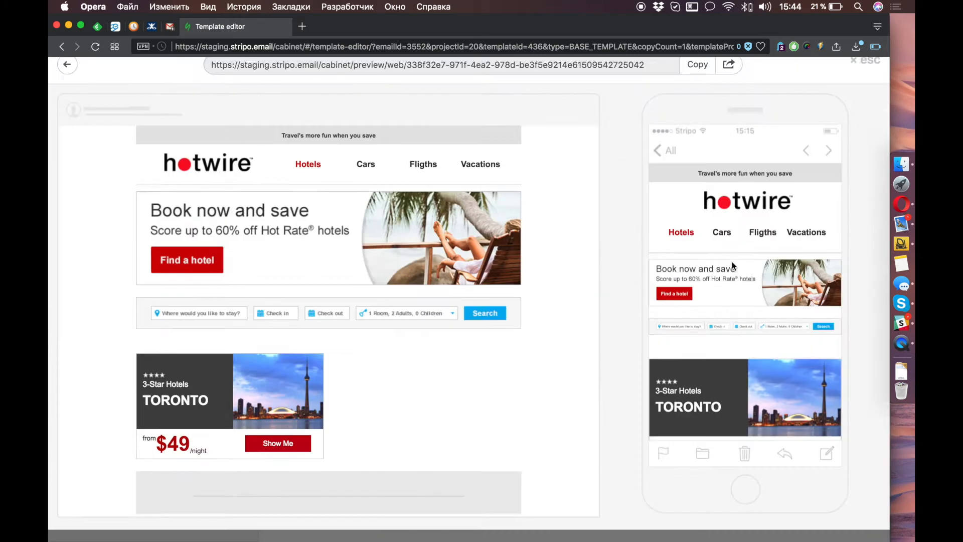
scroll(744, 279, "down", 5)
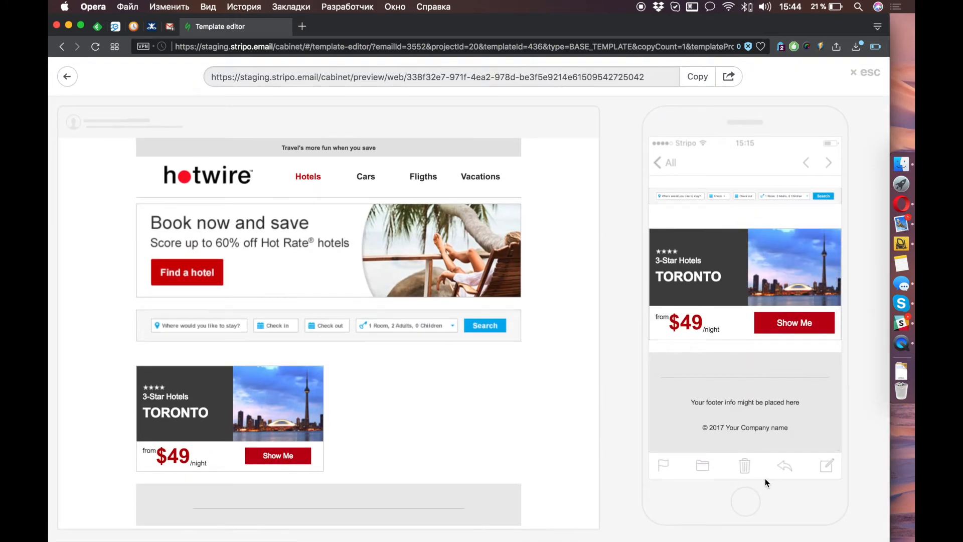
left_click(864, 73)
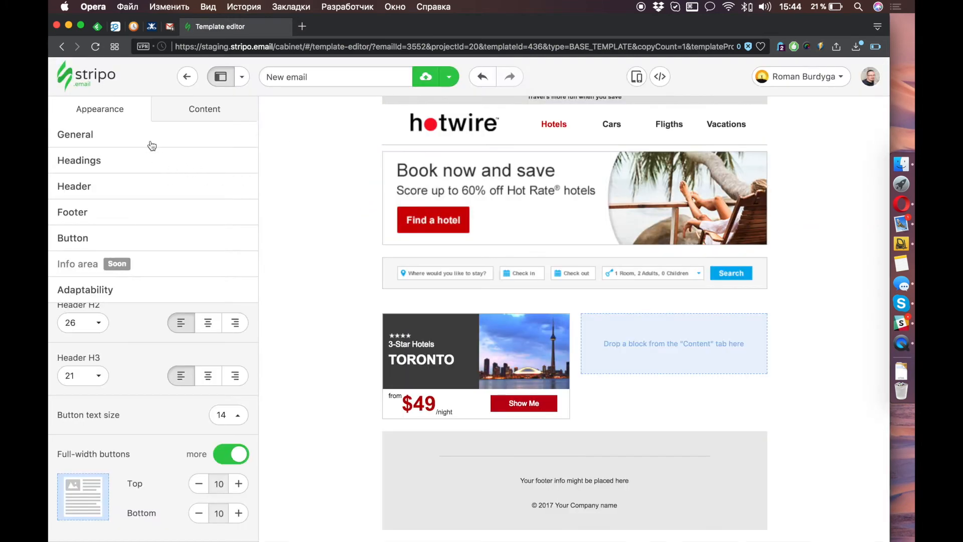
Reduce the top and bottom padding of full-width mobile buttons to 5 and check the mobile preview.
left_click(199, 485)
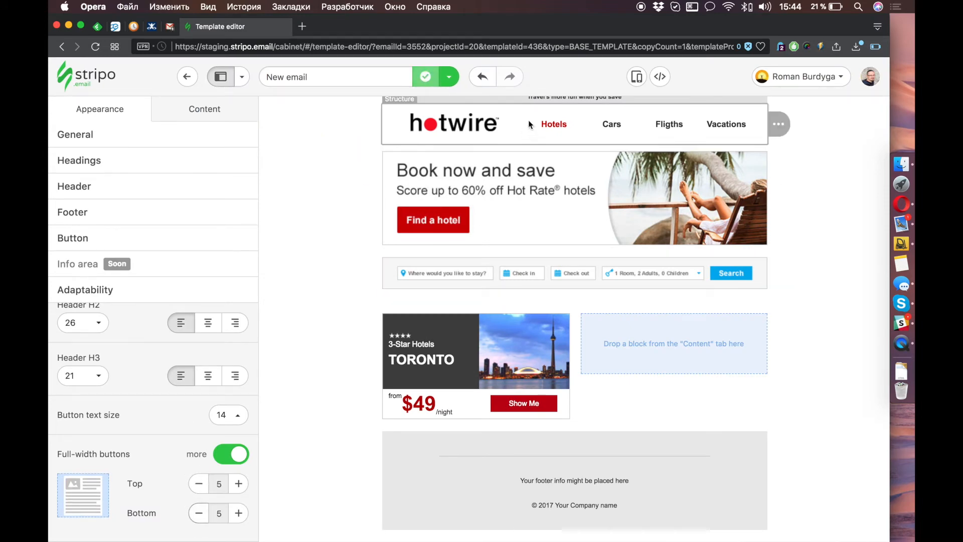
left_click(637, 76)
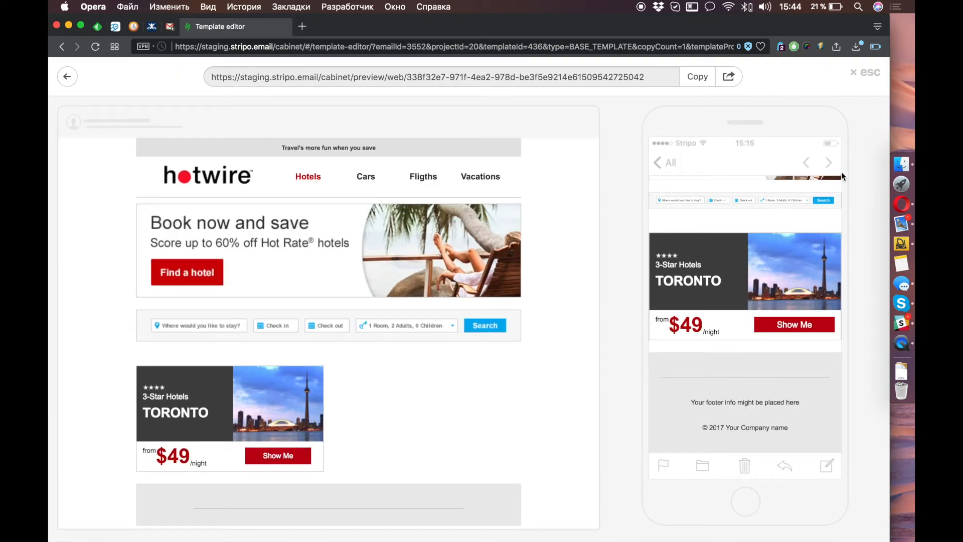
left_click(867, 73)
Set the top padding of the structure holding the Toronto hotel card to 0.
left_click(666, 315)
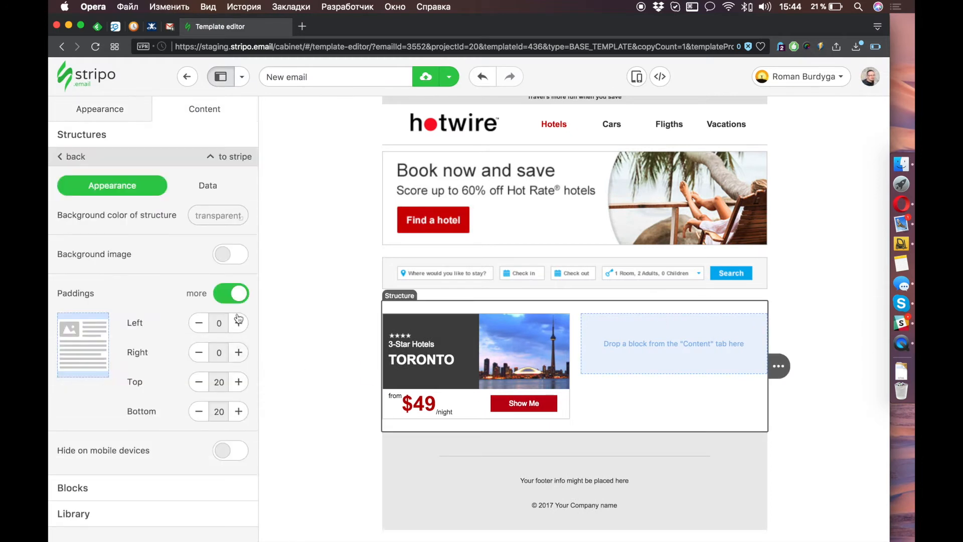
left_click(198, 384)
left_click(199, 384)
left_click(198, 384)
left_click(198, 385)
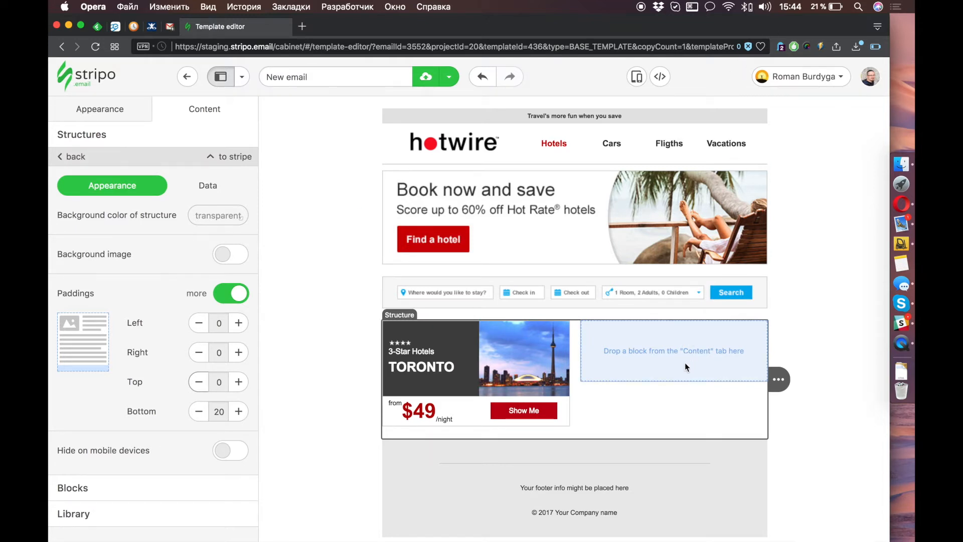
Replace the empty right-hand container's row in the structure's HTML with a copy of the Toronto card's table rows.
left_click(660, 76)
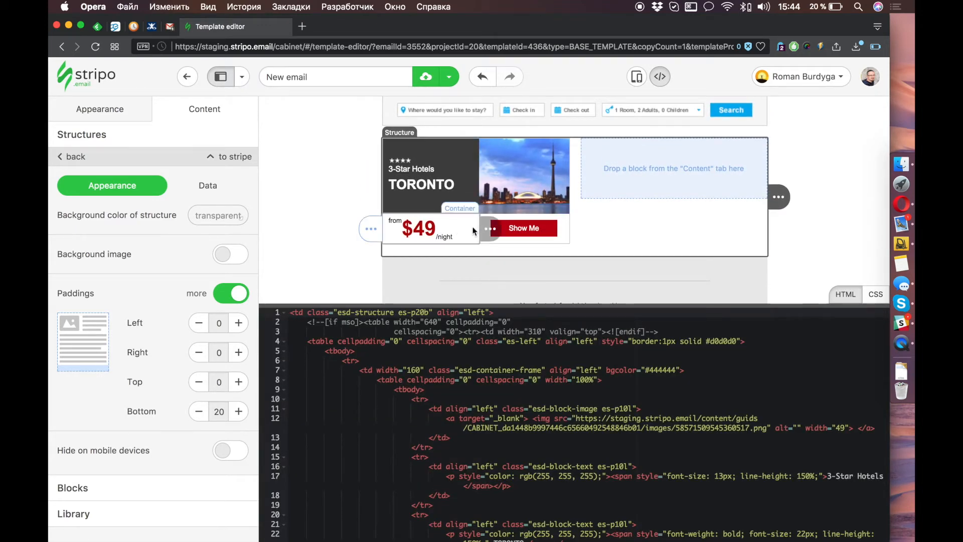
scroll(343, 361, "down", 10)
scroll(349, 391, "down", 10)
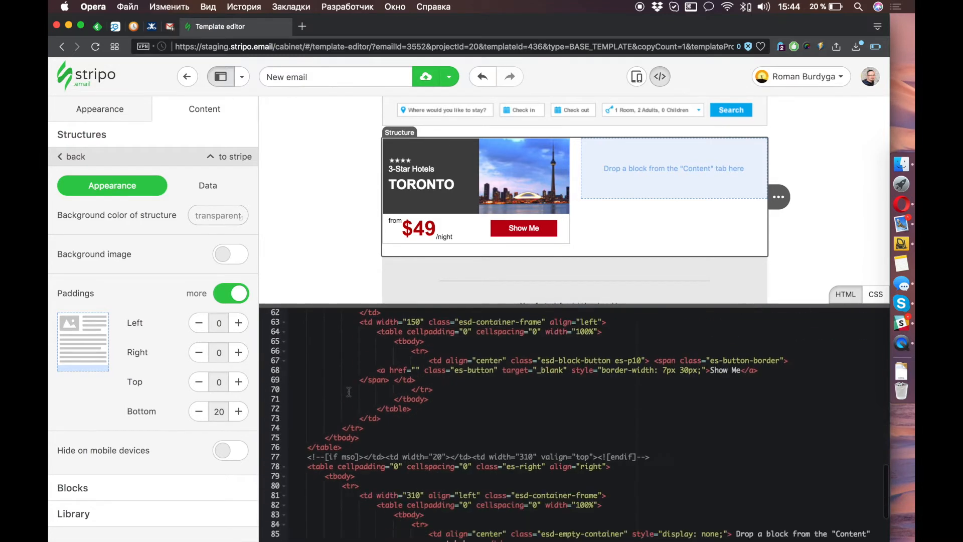
left_click(369, 428)
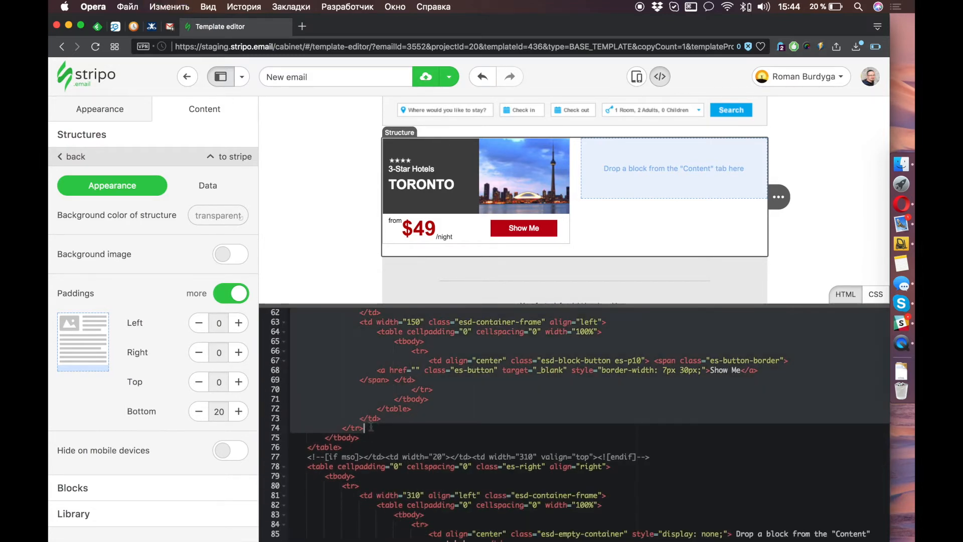
scroll(371, 427, "down", 4)
left_click_drag(342, 393, 378, 495)
key("ctrl+v")
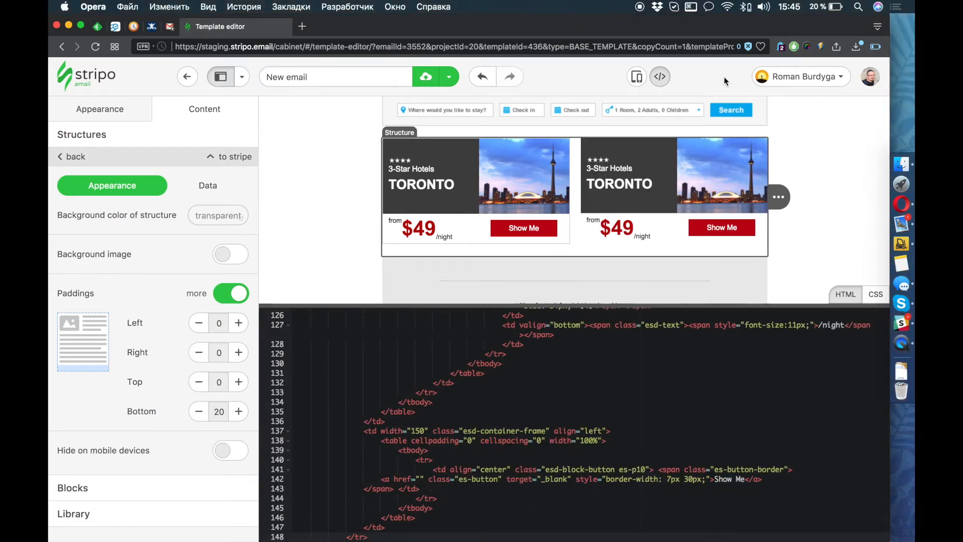
Replace the second card's hotel class text with "4-Star Hotels" copied from the original email page, and set its font size to 13.
key("super+grave")
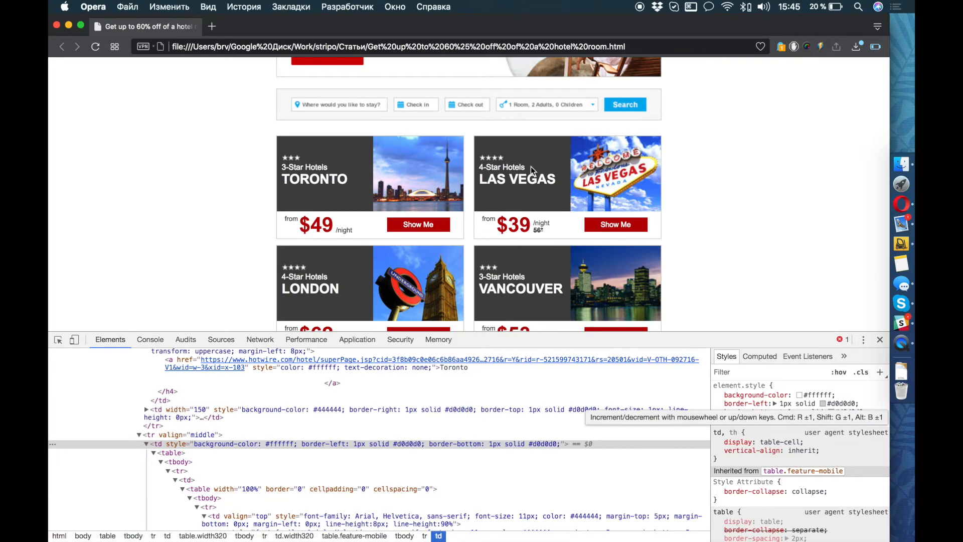
left_click_drag(530, 166, 479, 166)
key("super+c")
key("super+grave")
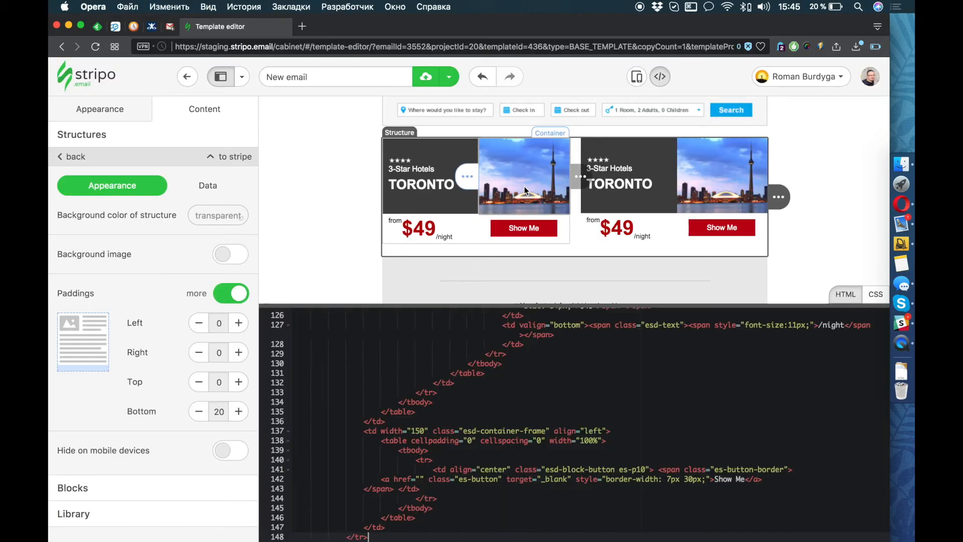
left_click(617, 168)
key("super+a")
key("super+v")
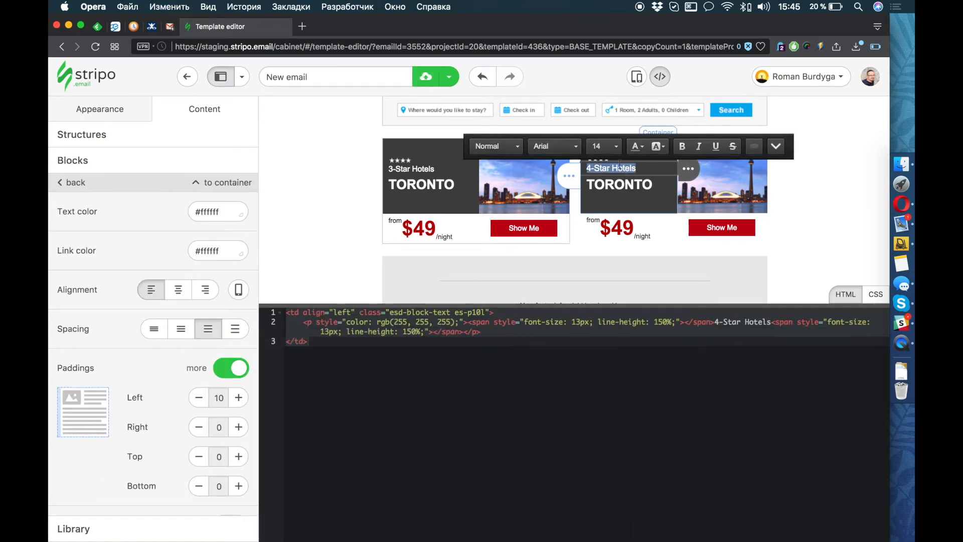
left_click(616, 146)
left_click(613, 190)
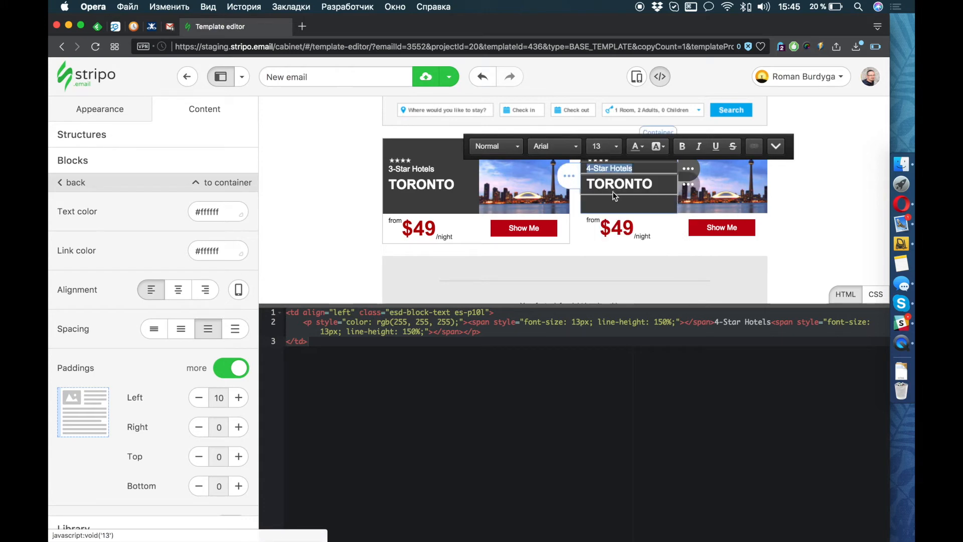
Replace the city name in the second hotel card with "LAS VEGAS".
left_click(613, 183)
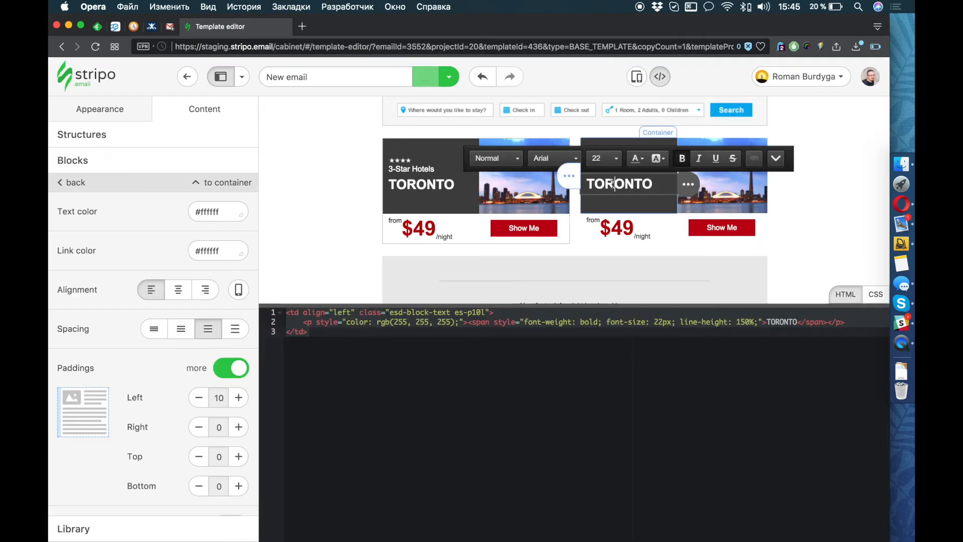
double_click(613, 184)
type("LAS VEGAS")
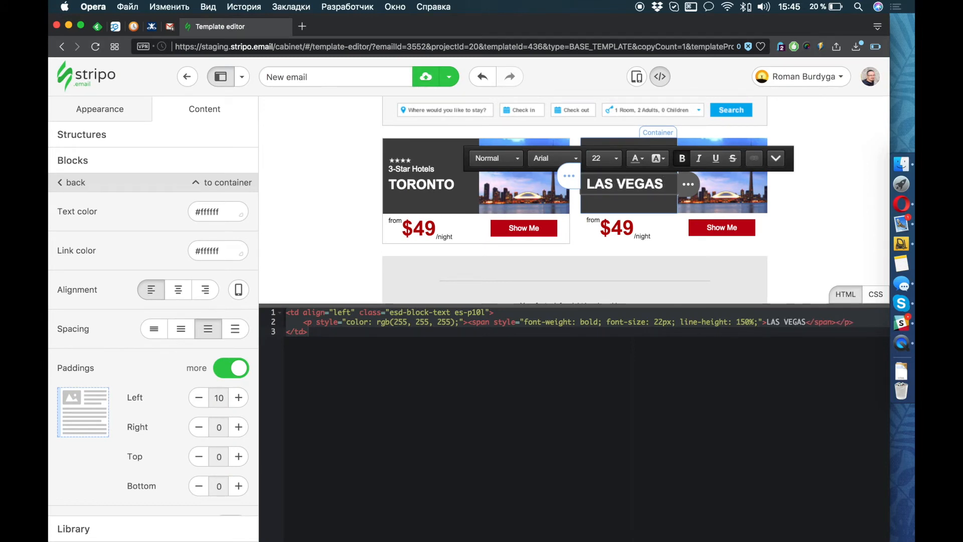
left_click(702, 76)
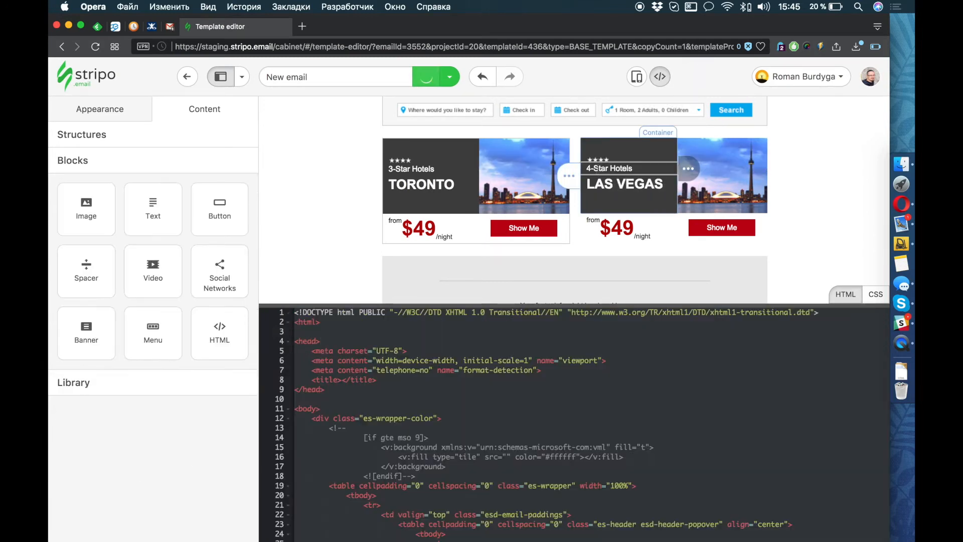
Swap the Toronto card's star rating image for the three-star image 86351509545360484.png from the email's image gallery.
left_click(412, 164)
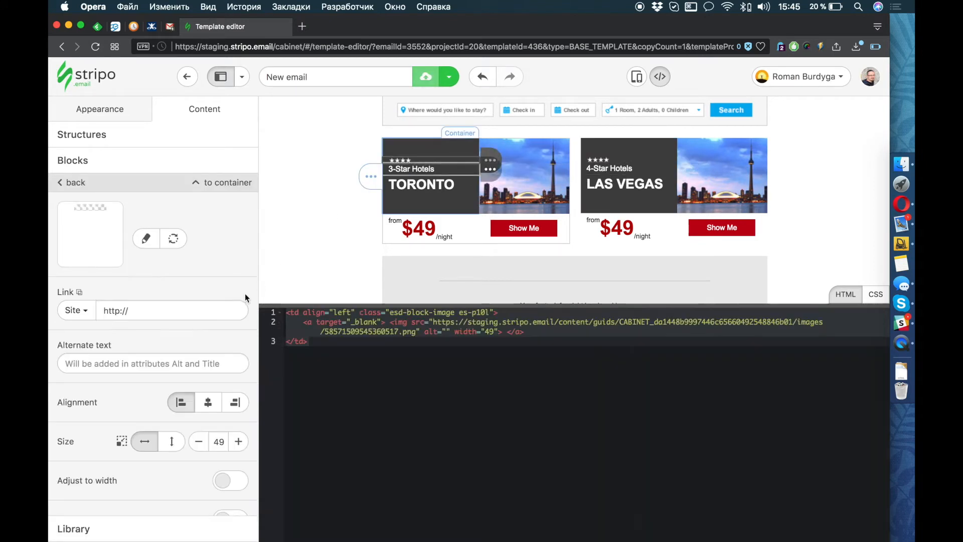
left_click(173, 253)
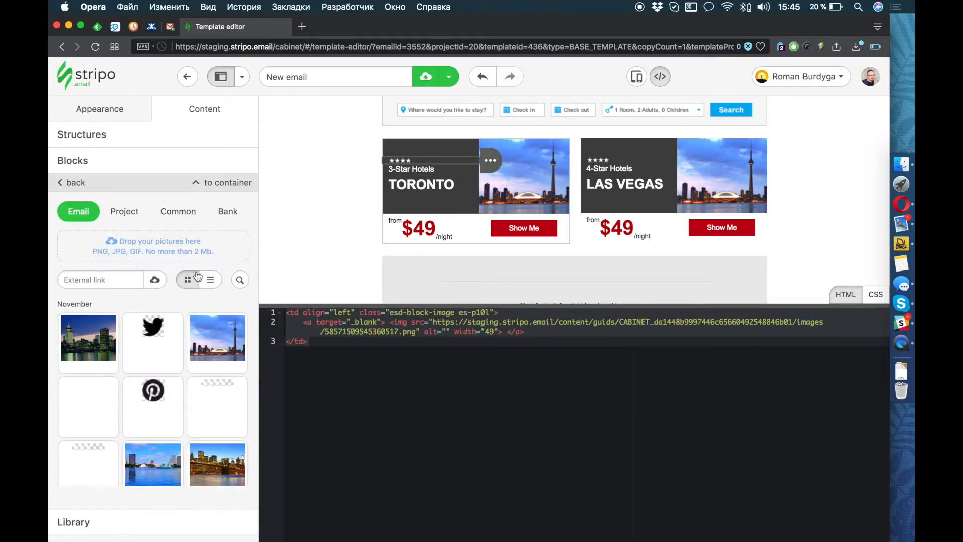
left_click(96, 452)
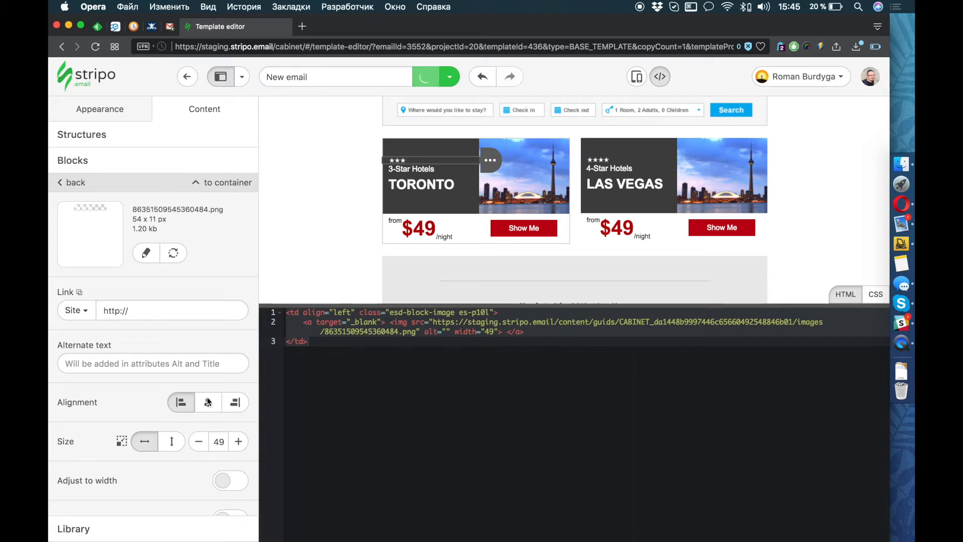
left_click(592, 80)
key("super+grave")
key("super+grave")
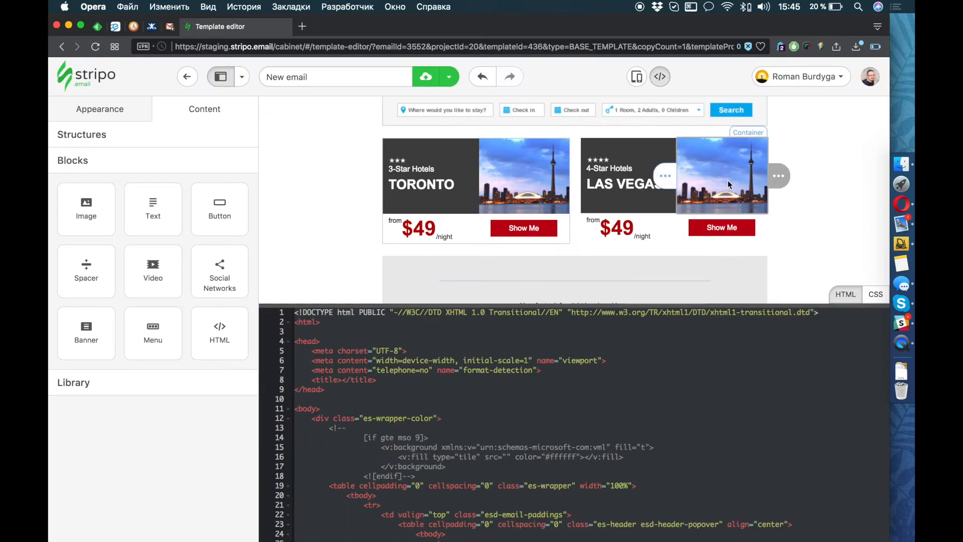
Replace the Las Vegas card's photo with the Las Vegas welcome sign picture from the email's image gallery.
left_click(722, 176)
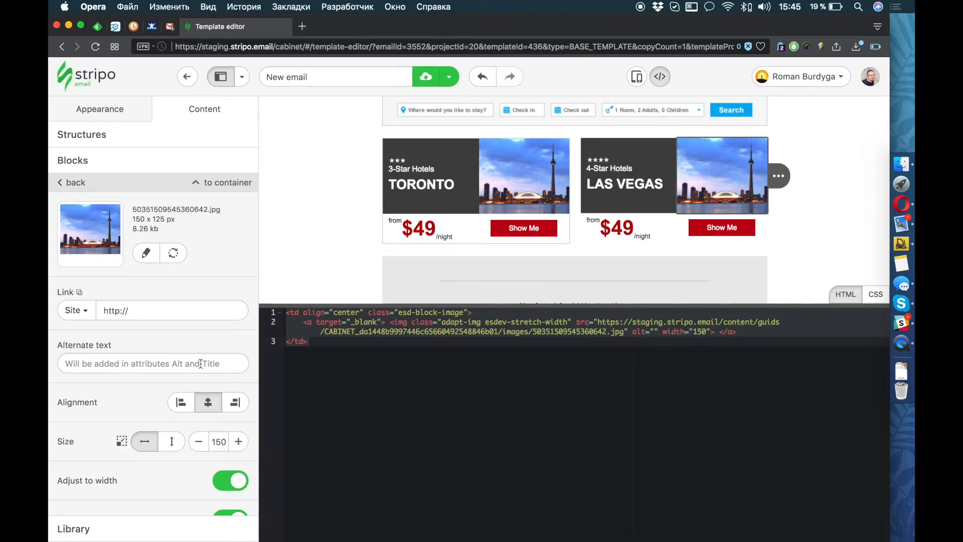
left_click(174, 253)
scroll(182, 365, "down", 3)
scroll(182, 365, "down", 2)
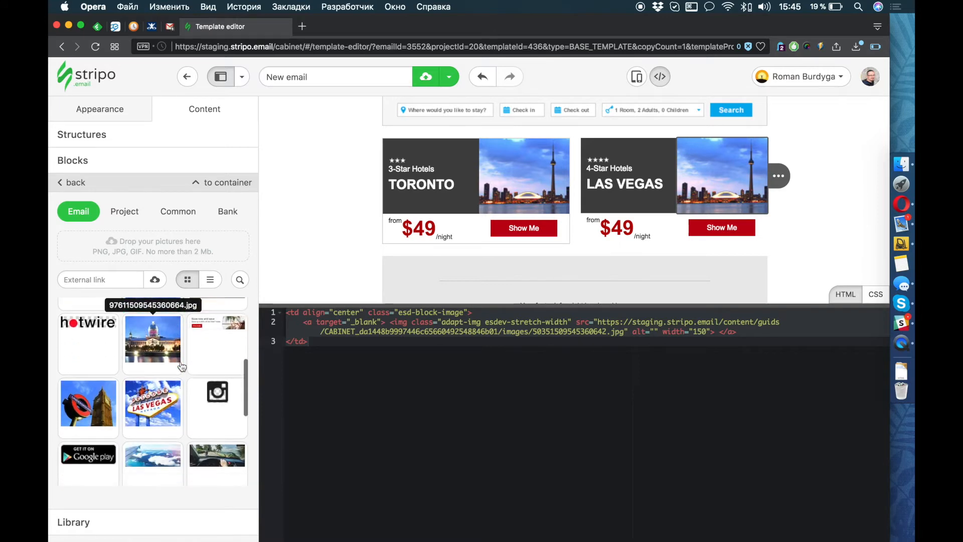
left_click(155, 397)
Check the Las Vegas price on the original email page and set the second card's price to $39.
key("super+grave")
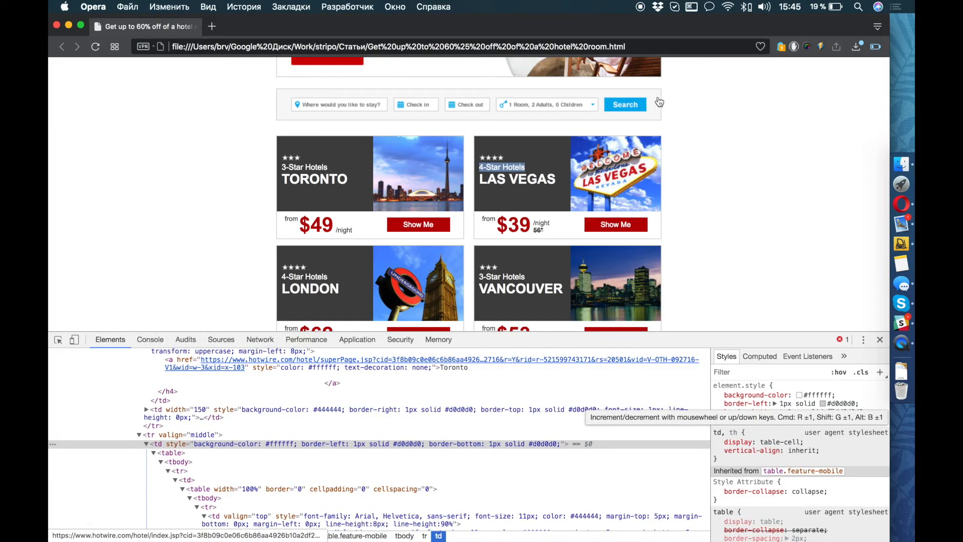
key("super+grave")
left_click(617, 230)
left_click_drag(623, 229, 611, 229)
type("3")
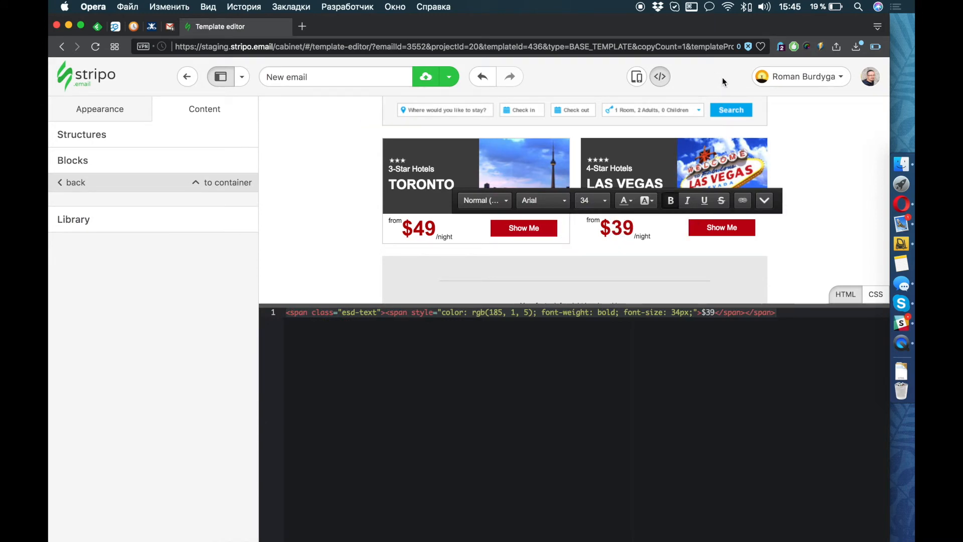
Following the original email page, add a line break and "56*" after "/night" in the HTML of the Las Vegas price block.
key("super+grave")
left_click(536, 231)
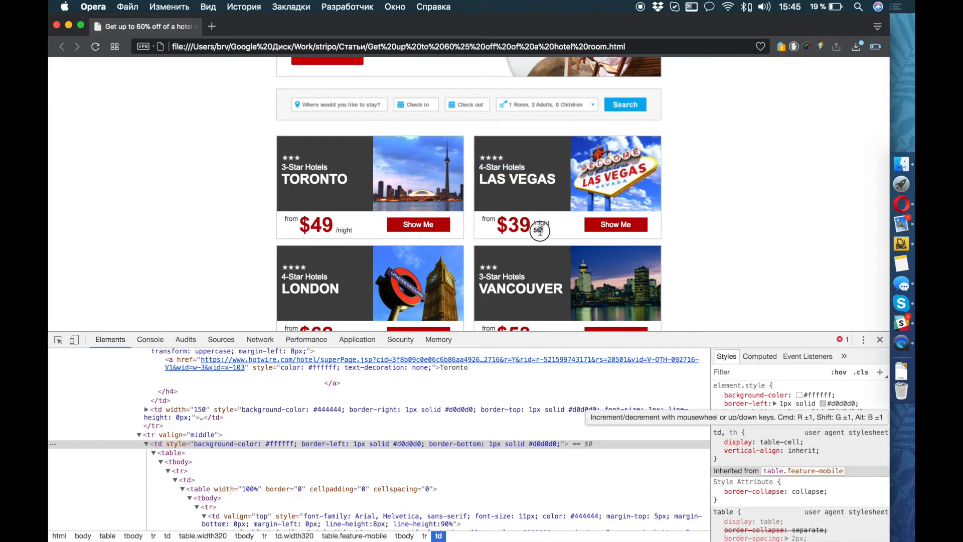
key("super+grave")
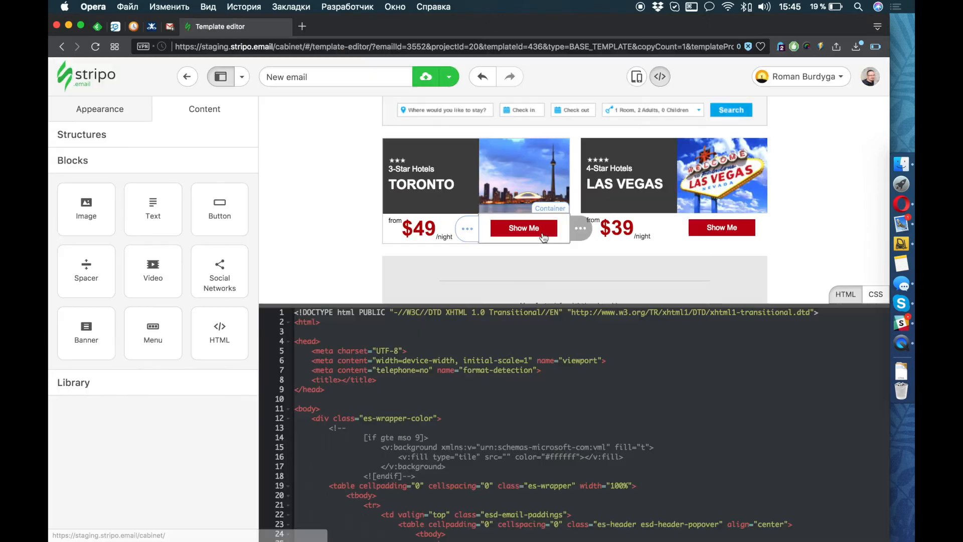
key("super+grave")
key("super+grave")
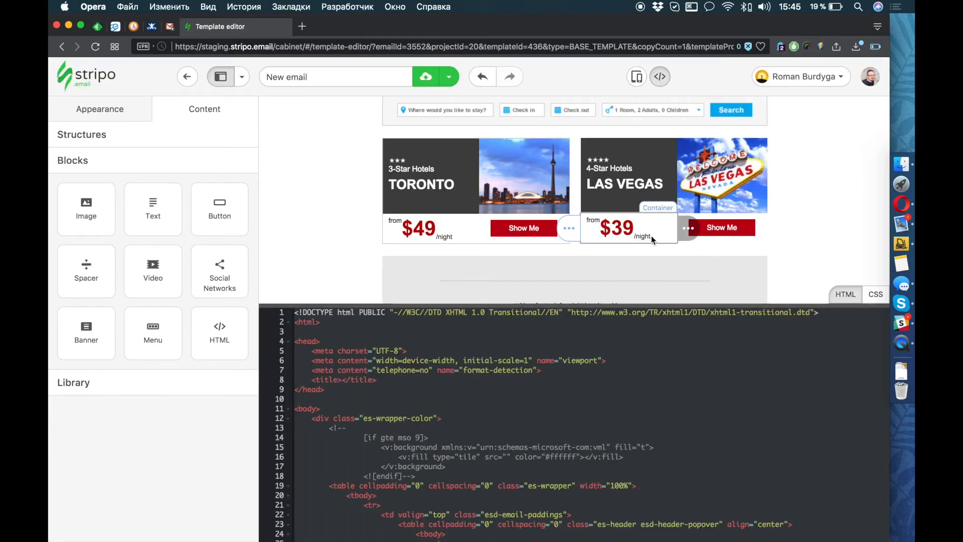
left_click(651, 235)
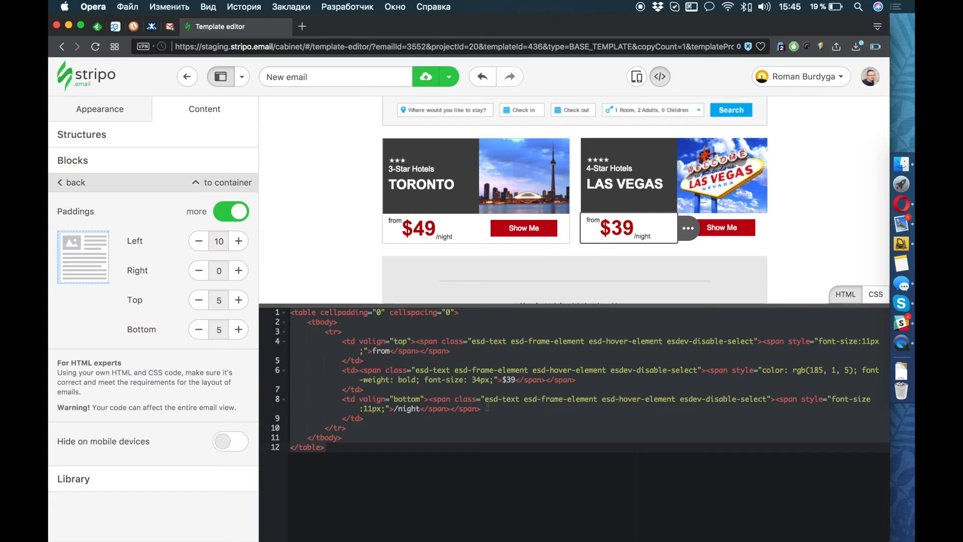
left_click(420, 409)
type("<br>56*")
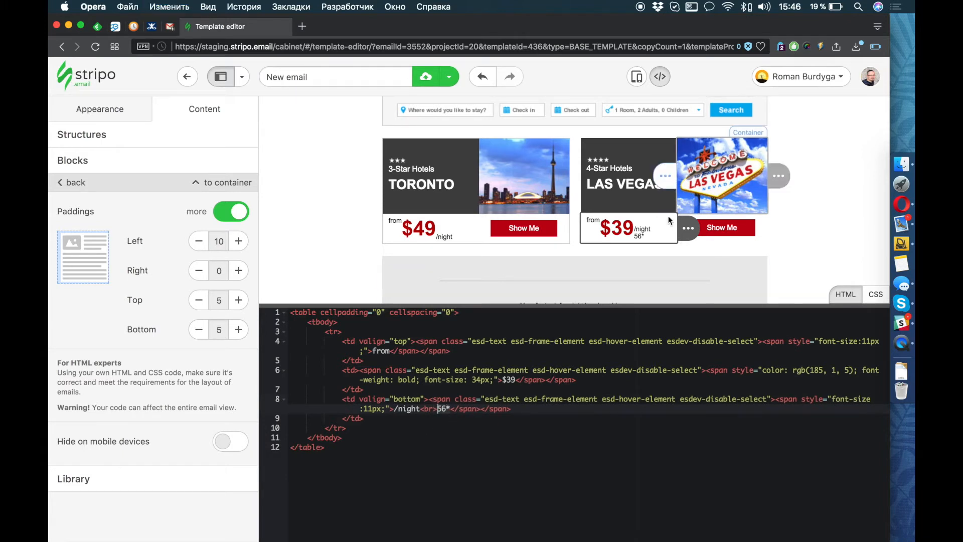
Apply strikethrough to "56*" in the Las Vegas price block and compare the card with the original email page.
left_click(639, 236)
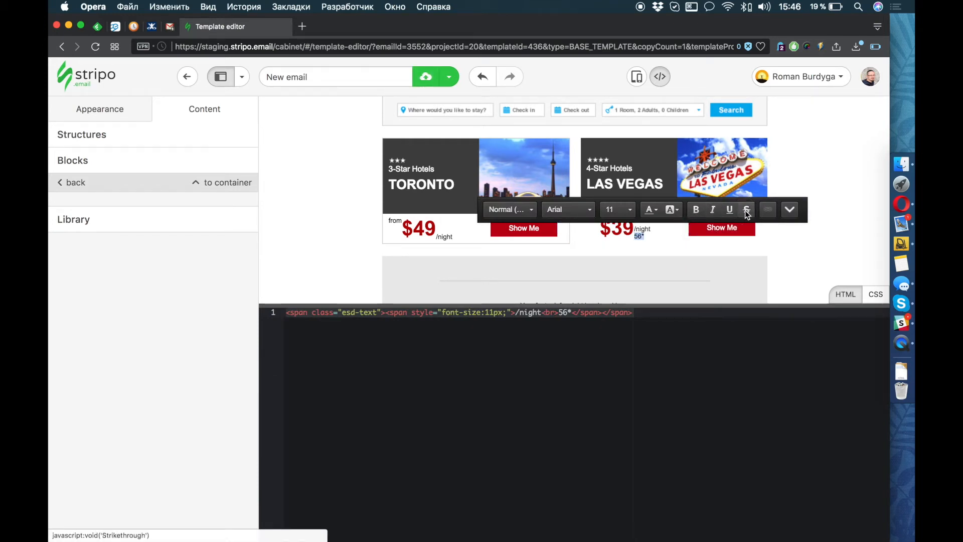
left_click(702, 80)
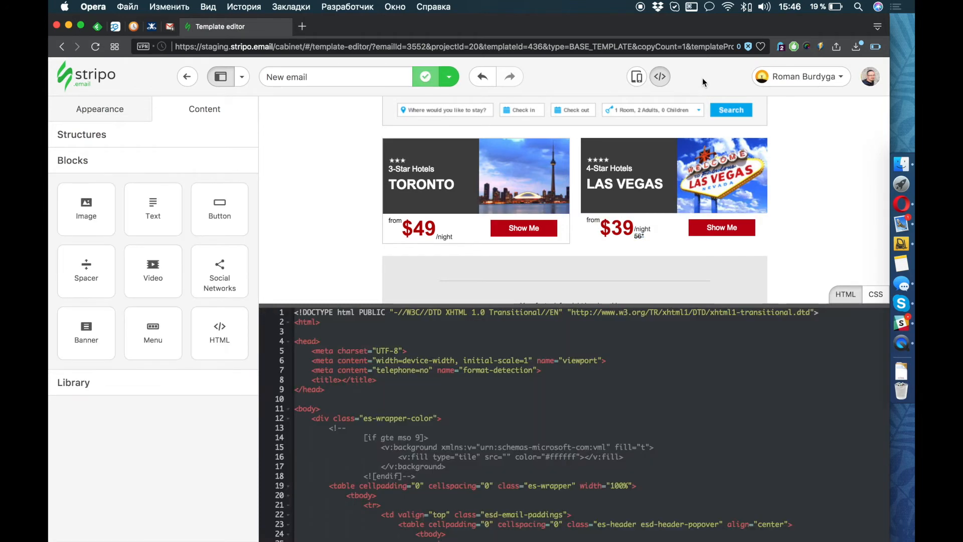
key("super+grave")
key("super+grave")
In the structure's HTML, copy the Toronto table's style="border:1px solid #d0d0d0" onto the es-right table holding the Las Vegas card.
left_click(723, 81)
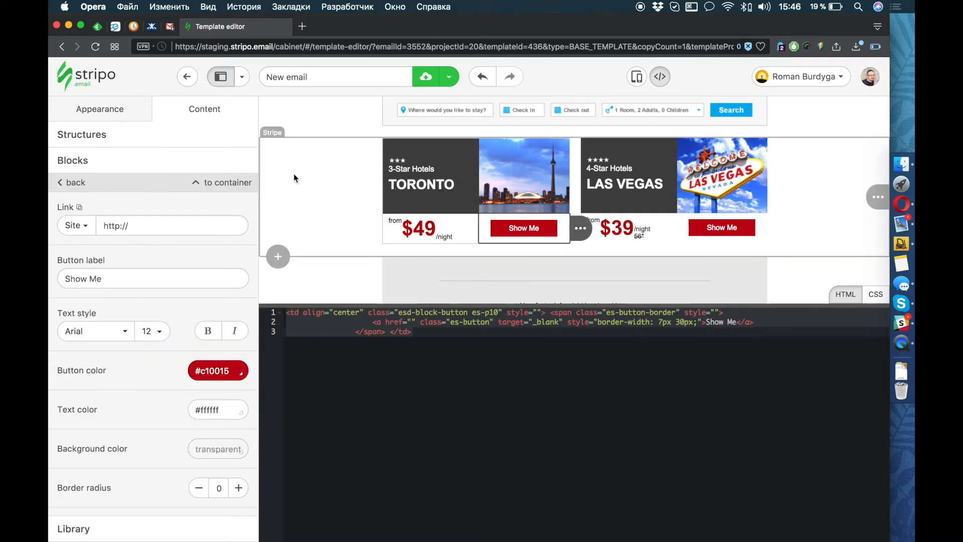
left_click(228, 188)
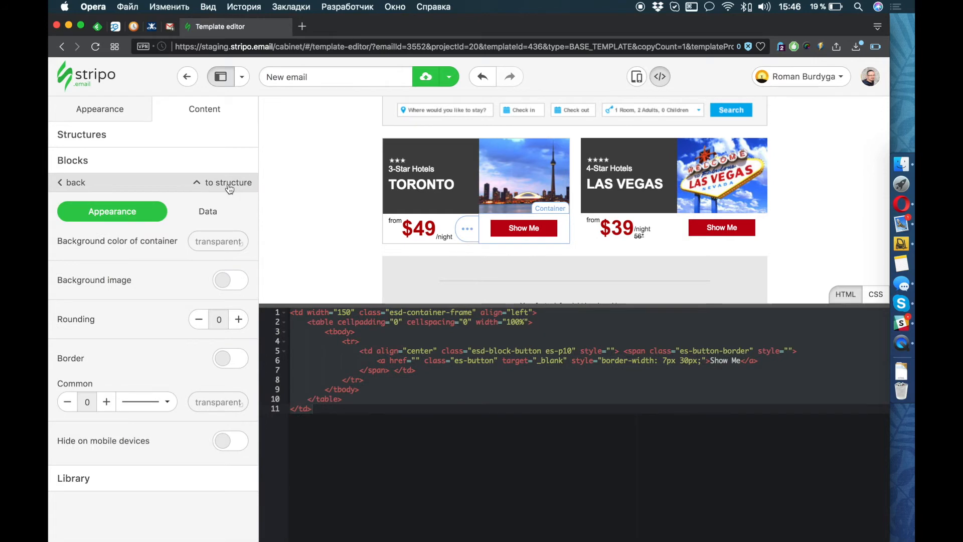
left_click(228, 183)
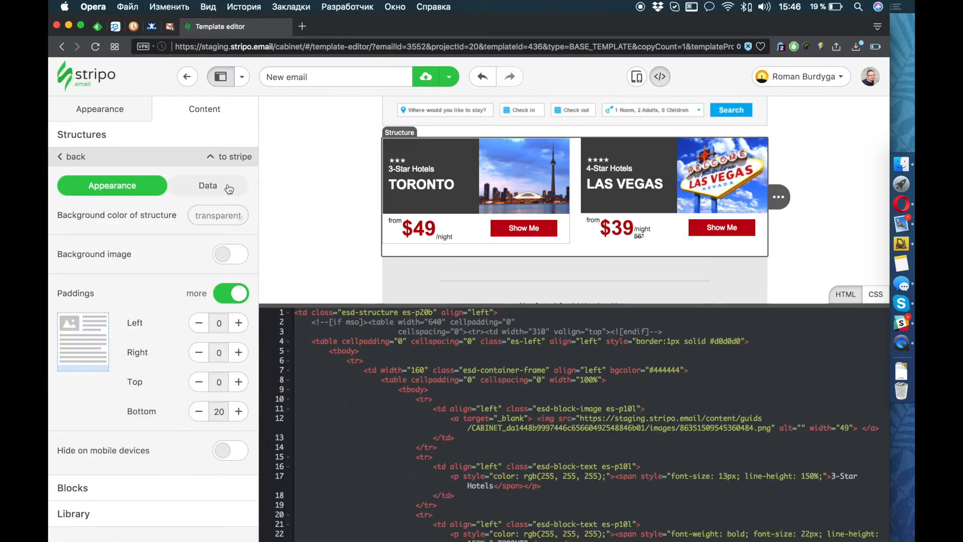
left_click(602, 341)
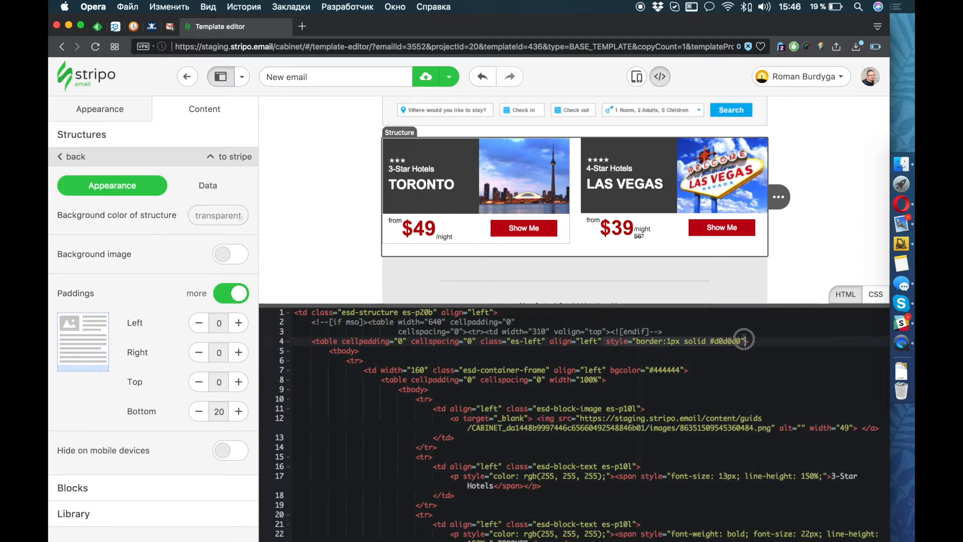
scroll(716, 378, "down", 10)
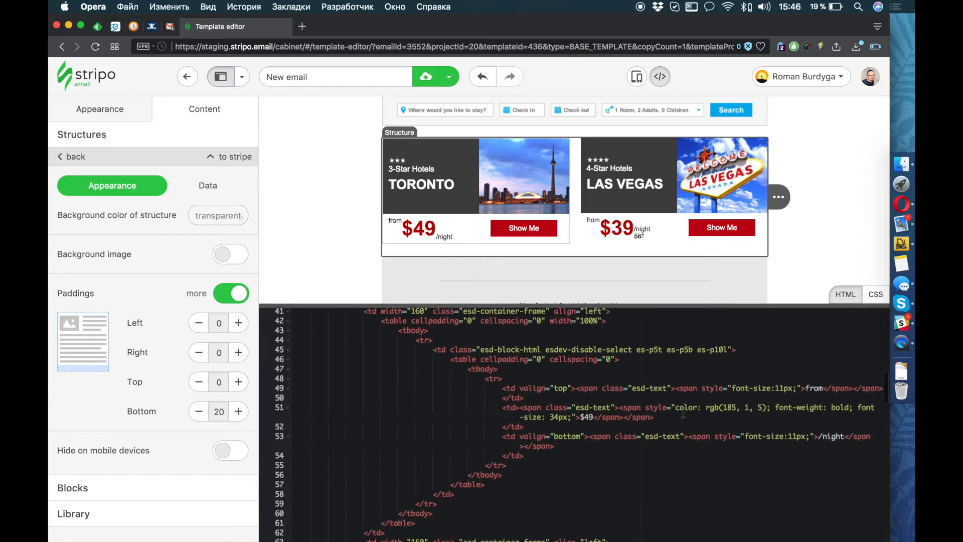
scroll(683, 412, "down", 5)
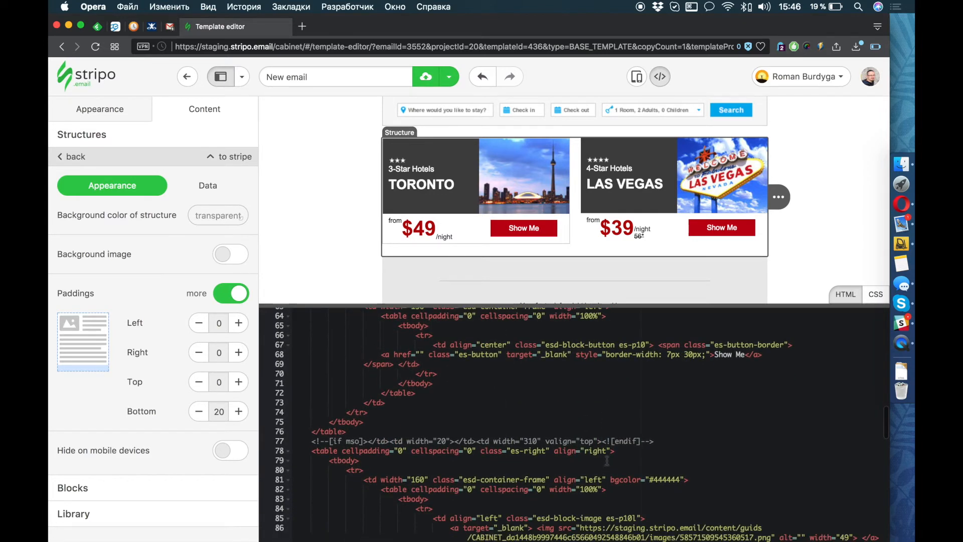
scroll(618, 475, "down", 3)
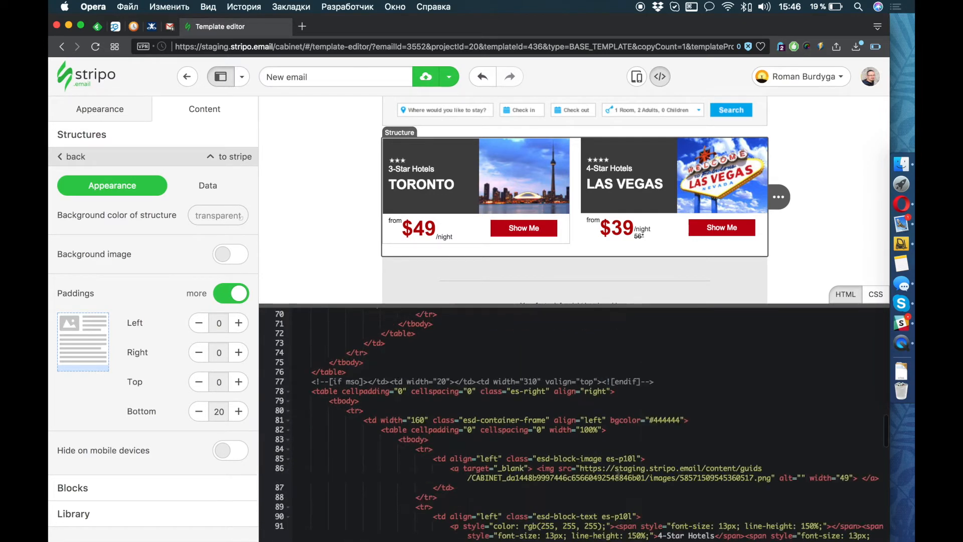
left_click(611, 392)
type("style=\"border:1px solid #d0d0d0\"")
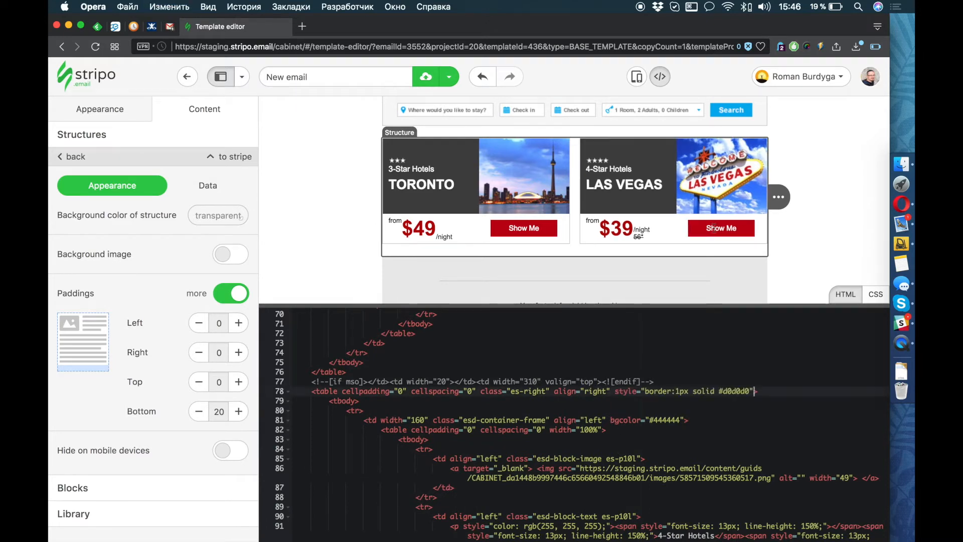
left_click(723, 78)
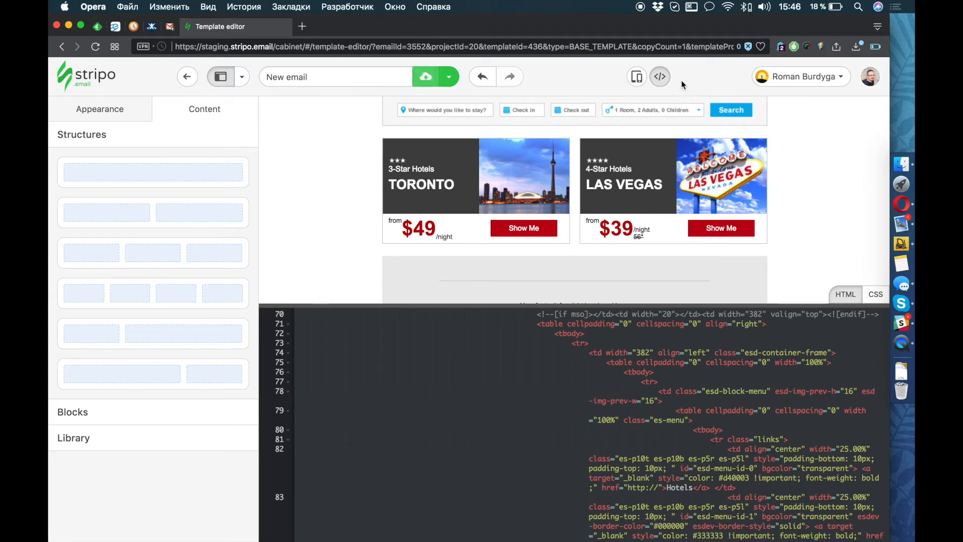
Hide the code editor and check both hotel cards in the desktop and mobile preview of the email.
left_click(660, 76)
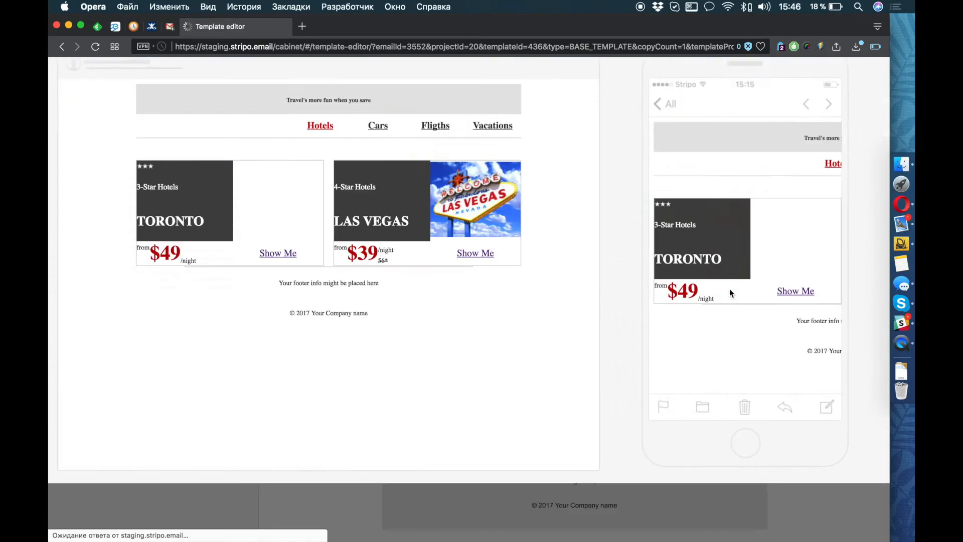
scroll(772, 316, "down", 5)
scroll(770, 323, "down", 3)
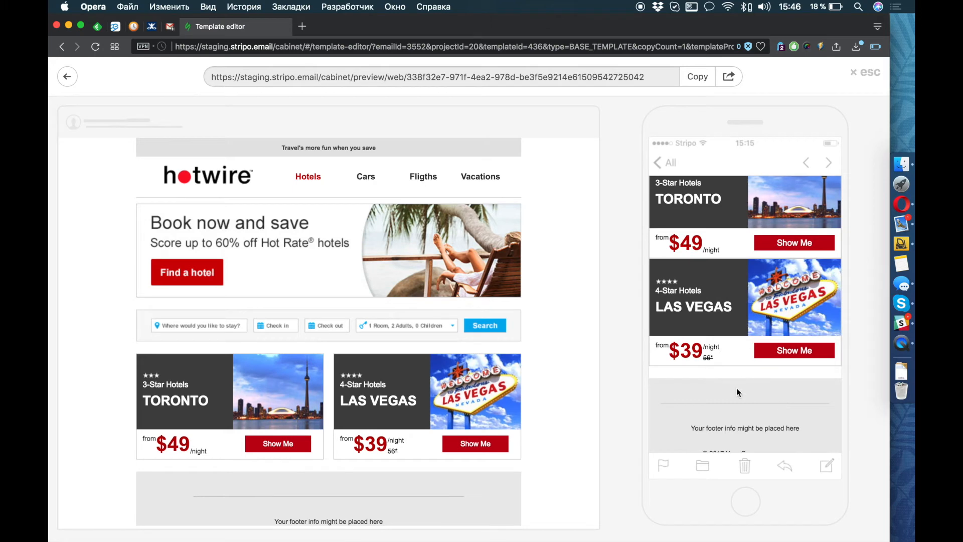
left_click(867, 75)
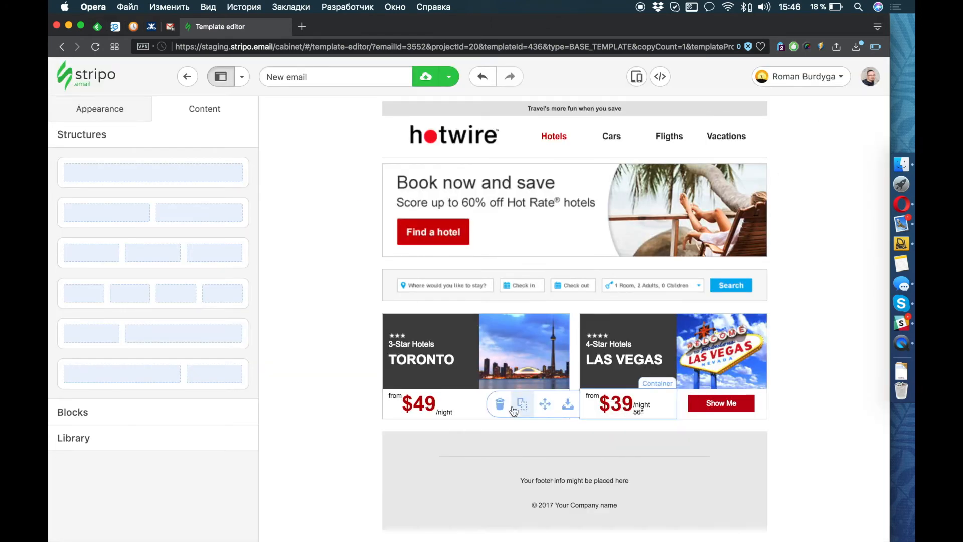
Add "&nbsp;" after "from" and before "/night" in the HTML of the Toronto price block.
left_click(451, 403)
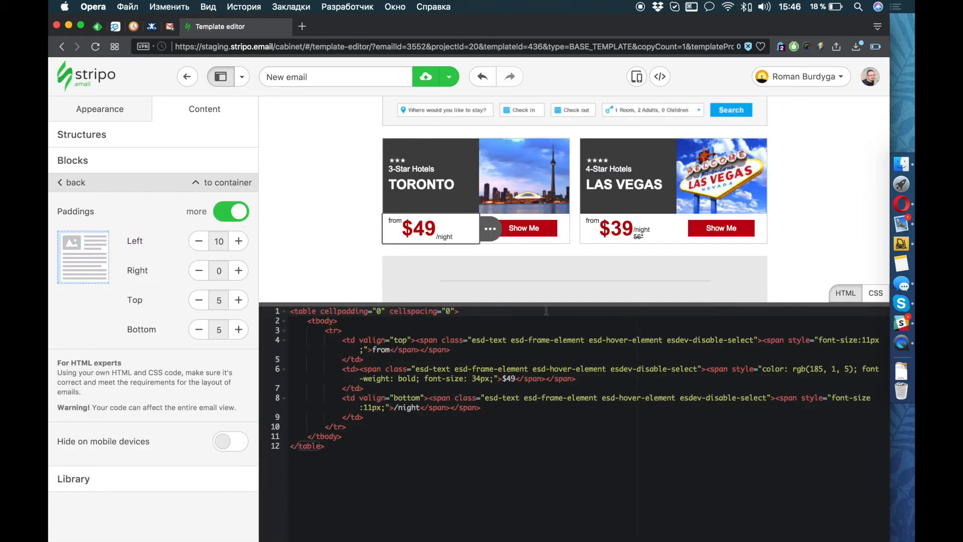
left_click(390, 351)
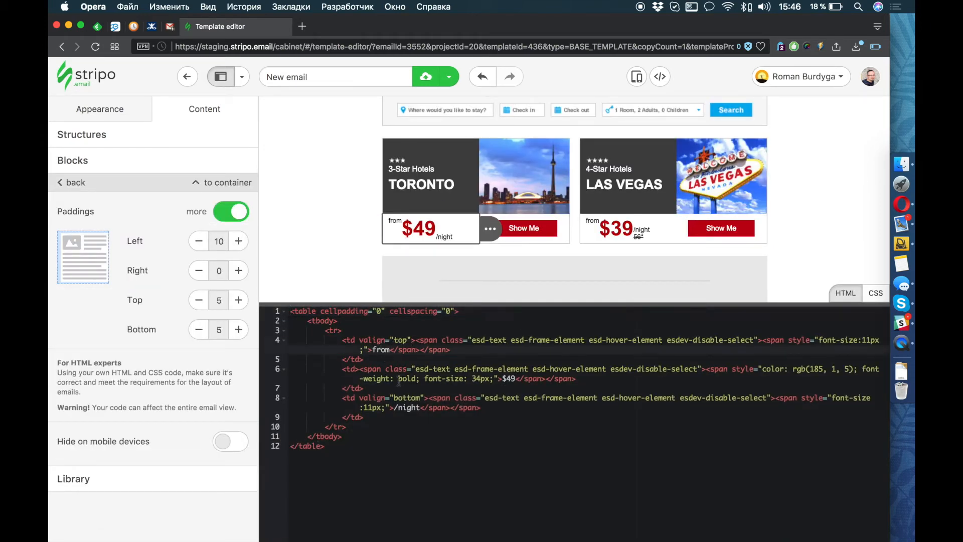
type("&nbsp;")
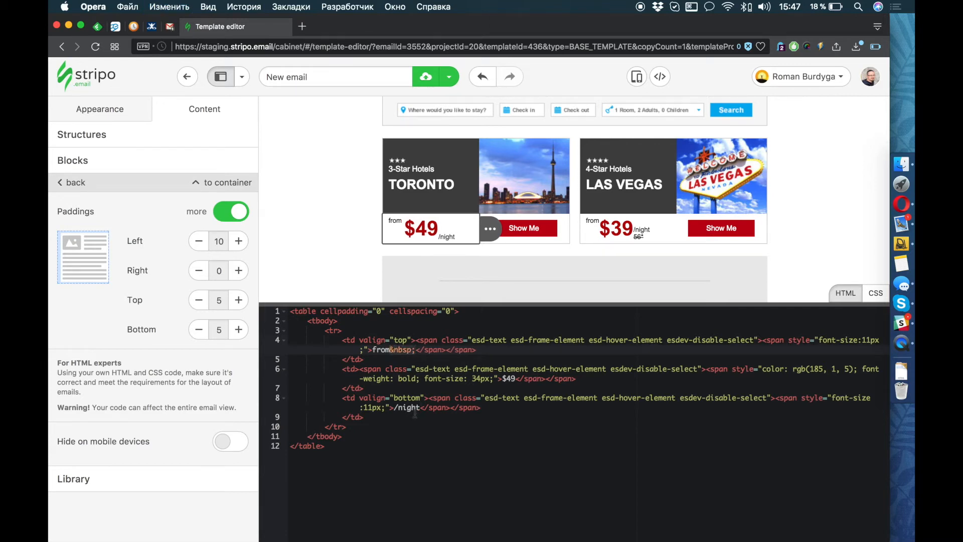
left_click(395, 408)
type("&nbsp;")
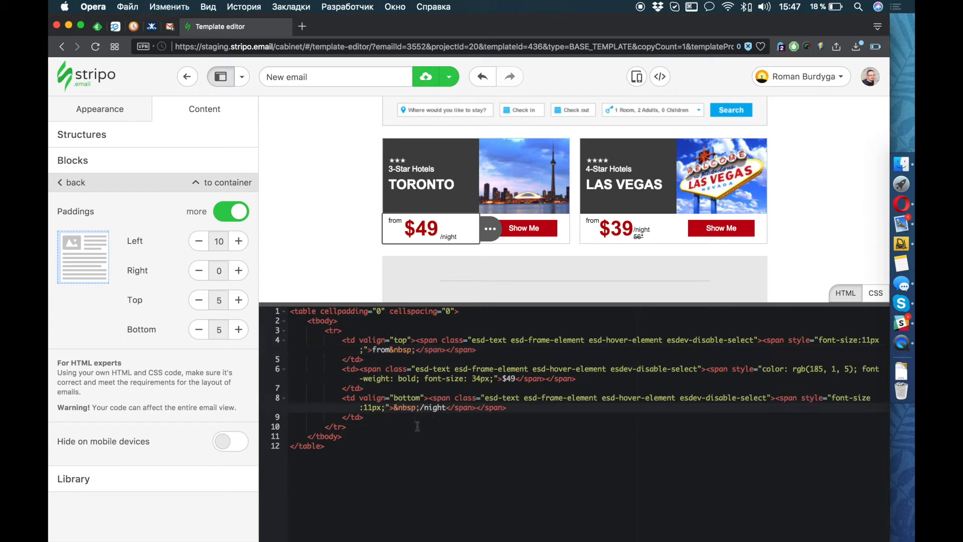
Add "&nbsp;" after "from" and before "/night" in the HTML of the Las Vegas price block.
left_click(654, 219)
left_click(396, 347)
type("&nbsp;")
left_click(395, 407)
type("&nbsp;")
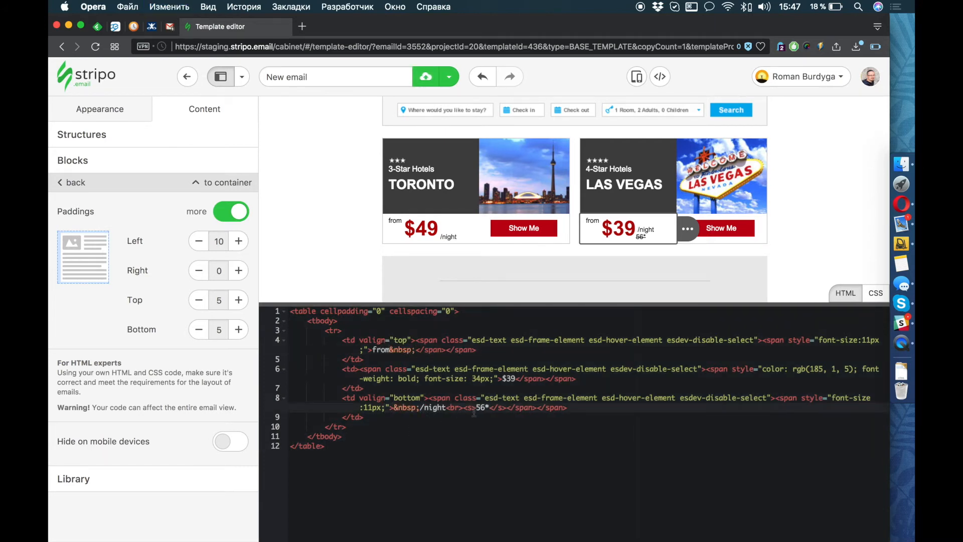
Add "&nbsp;" before the struck-through 56* in the HTML of the Las Vegas price block and hide the code editor.
type("&nbsp;")
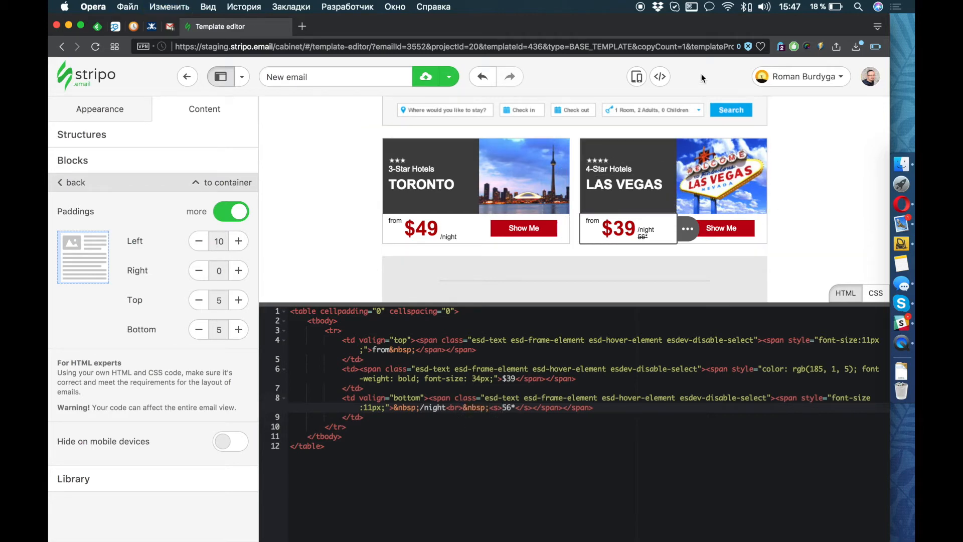
left_click(665, 78)
Check both hotel cards in the email's mobile preview and compare them with the original Hotwire email.
left_click(636, 76)
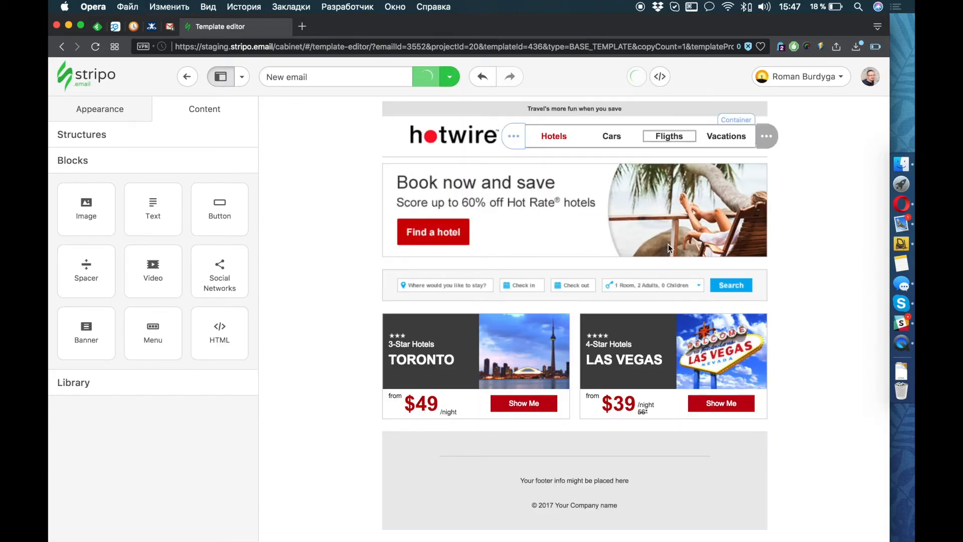
scroll(709, 324, "down", 5)
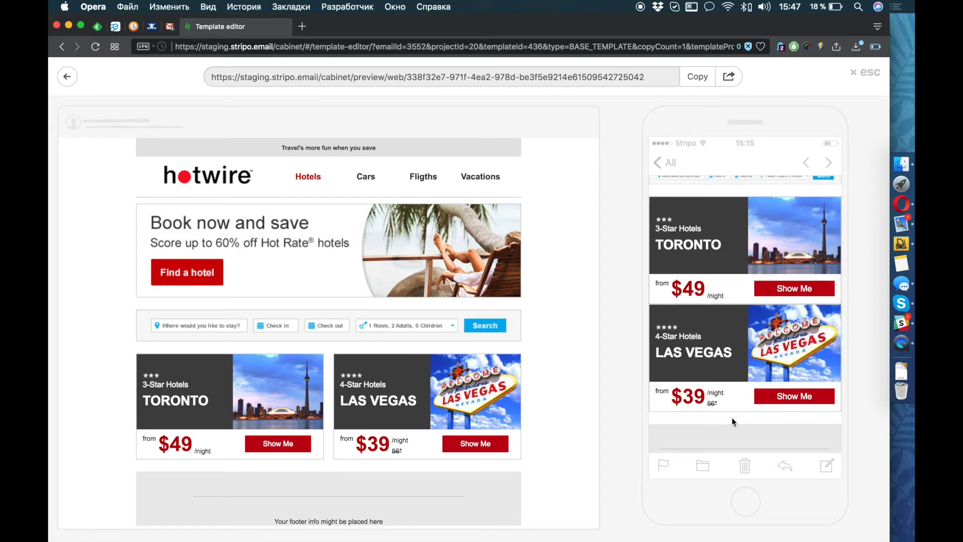
left_click(863, 71)
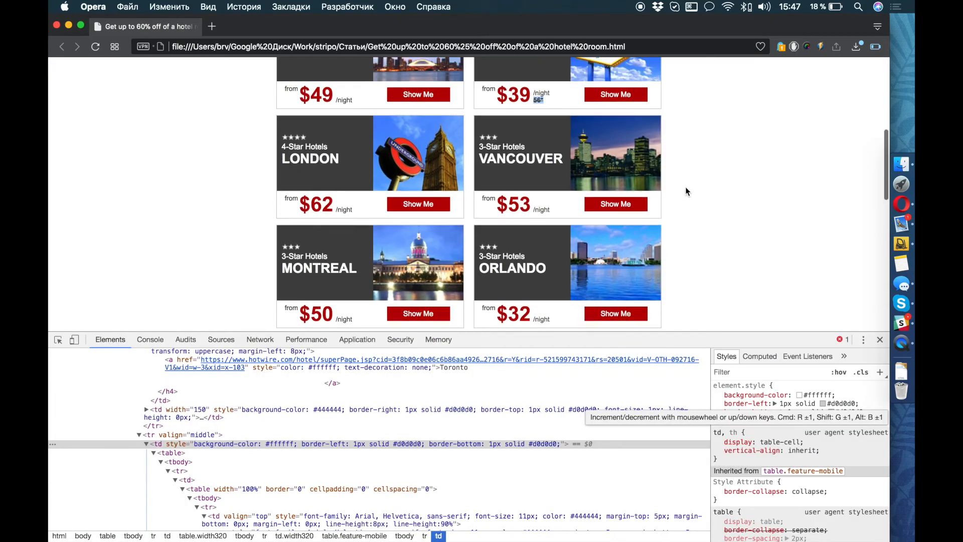
scroll(686, 201, "up", 2)
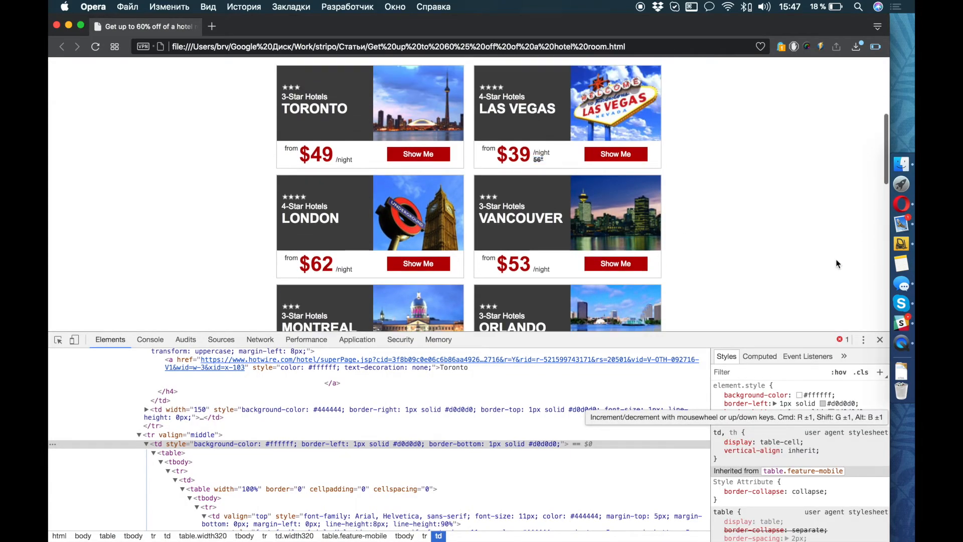
key("super+alt+i")
scroll(725, 276, "up", 2)
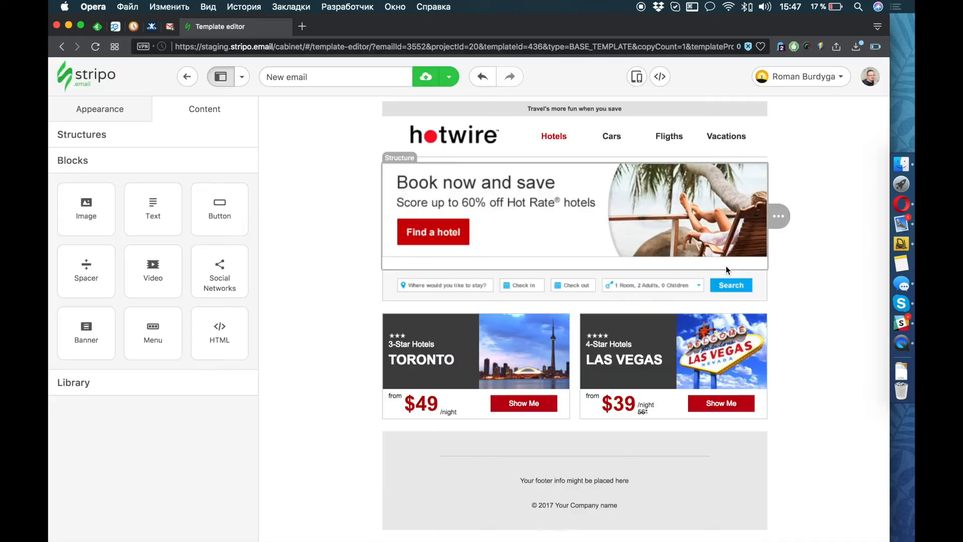
Duplicate the structure holding the Toronto and Las Vegas cards twice to get three rows of hotel cards.
left_click(757, 421)
mouse_move(778, 371)
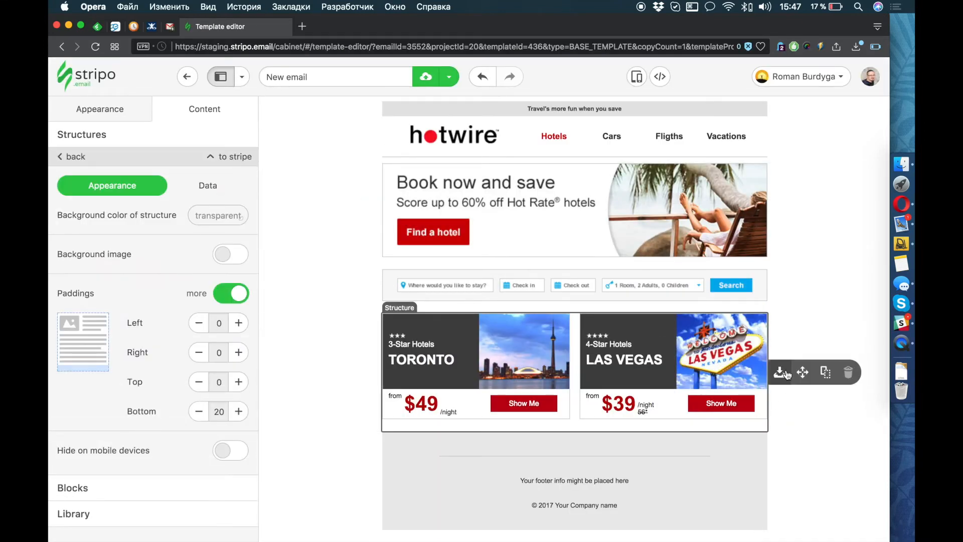
left_click(823, 372)
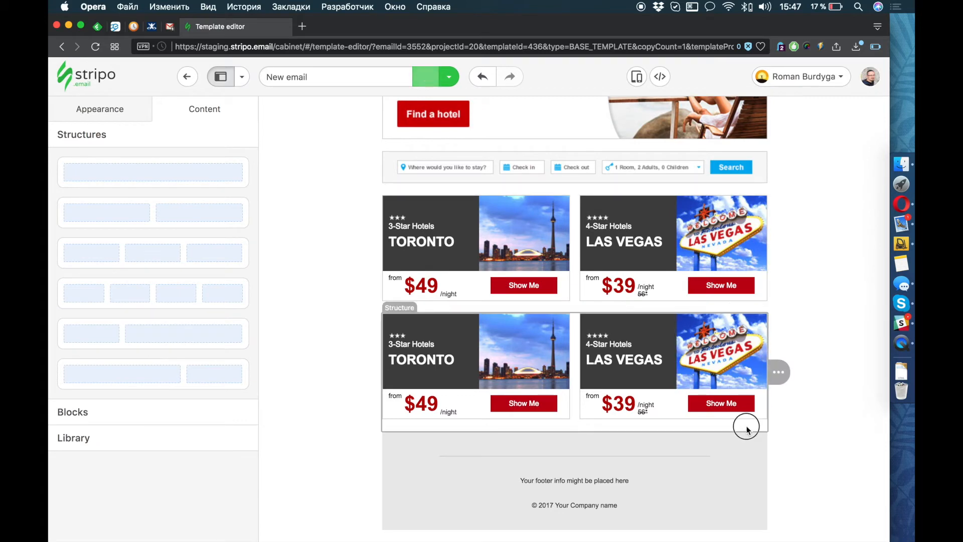
left_click(747, 428)
mouse_move(778, 372)
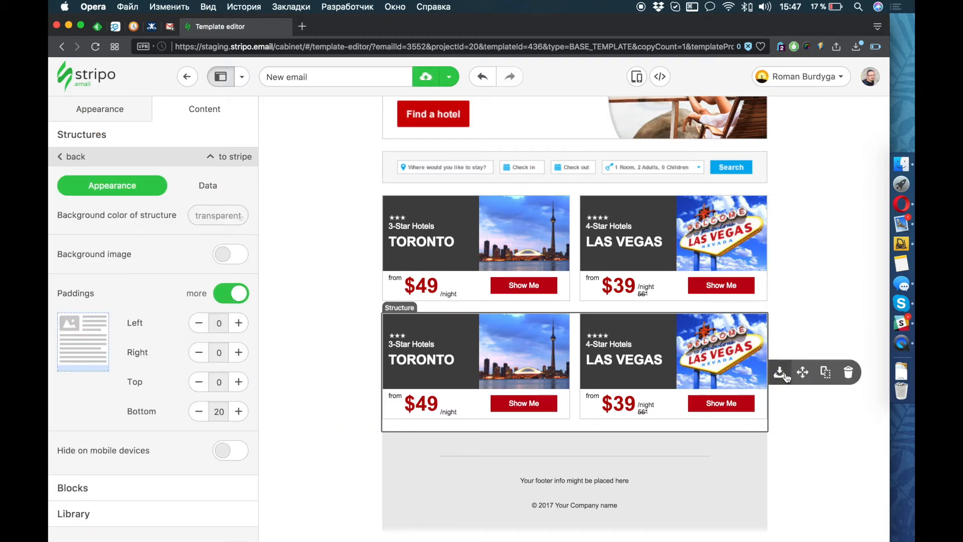
left_click(823, 372)
scroll(752, 371, "down", 2)
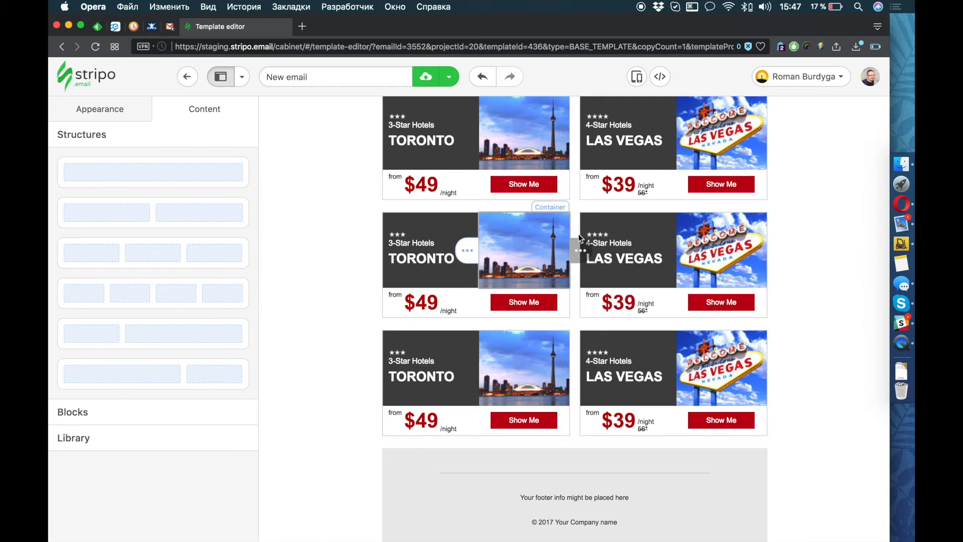
Following the original email's layout, add a new stripe with two equal columns between the last hotel cards and the footer.
key("super+grave")
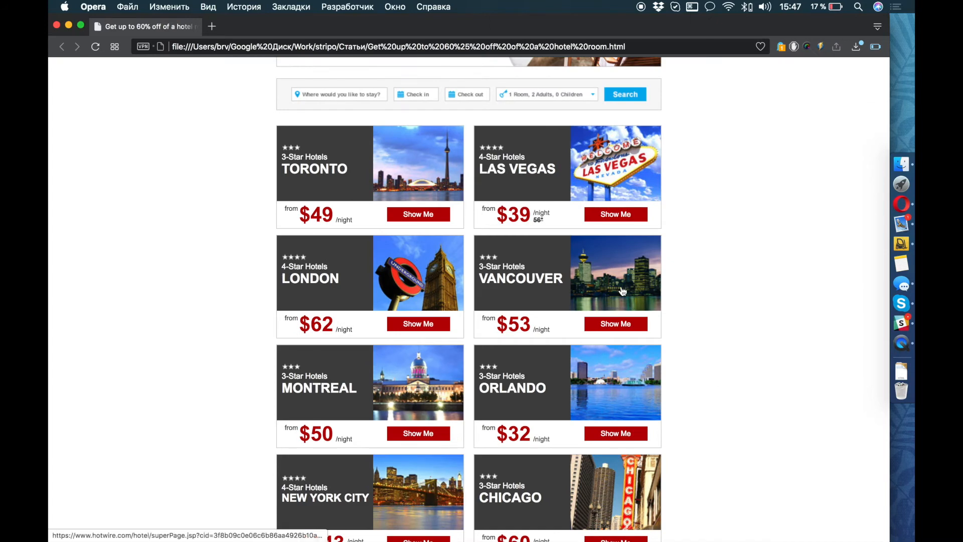
scroll(622, 291, "down", 7)
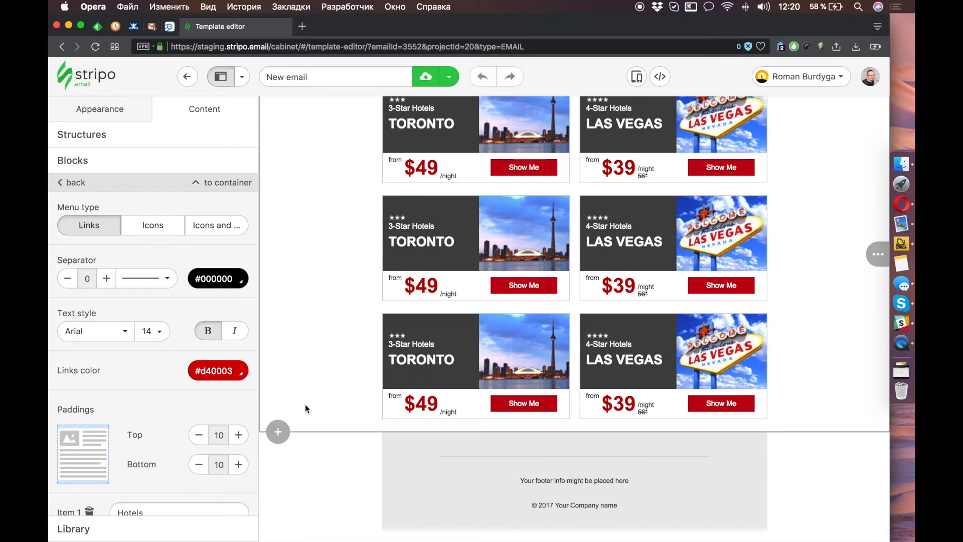
left_click(279, 431)
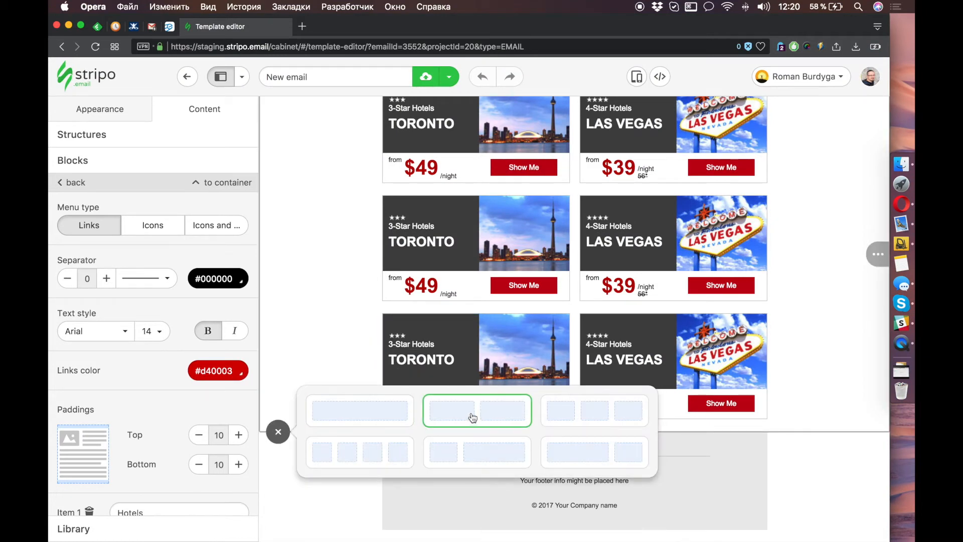
left_click(473, 418)
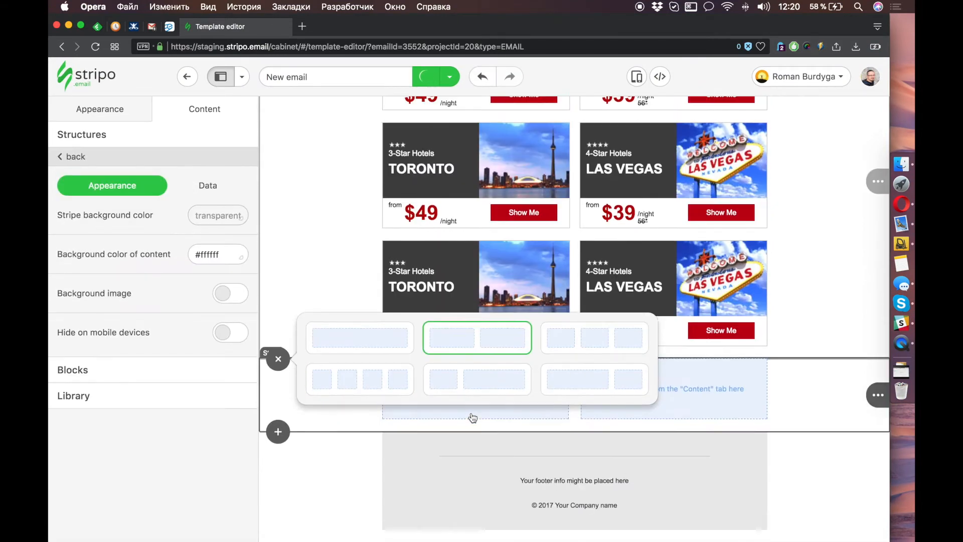
key("super+grave")
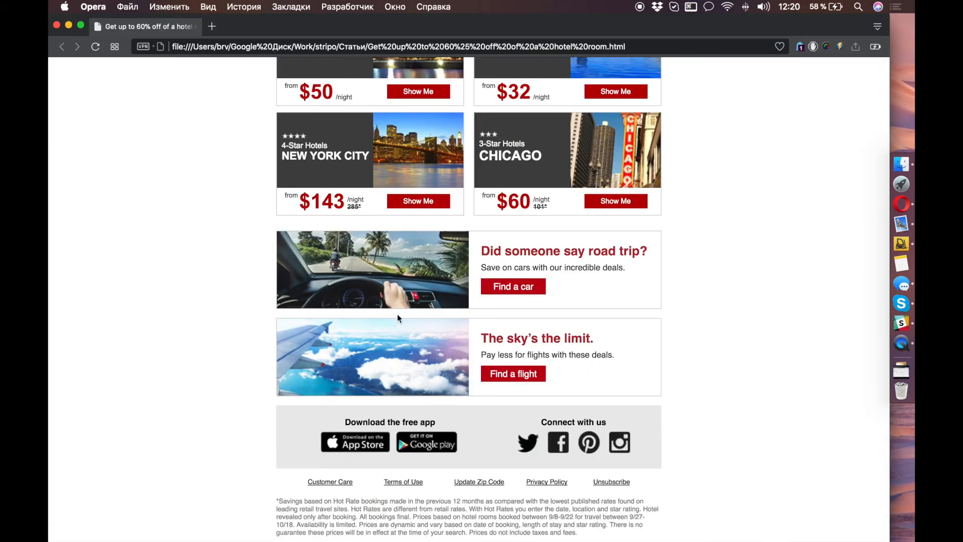
key("super+grave")
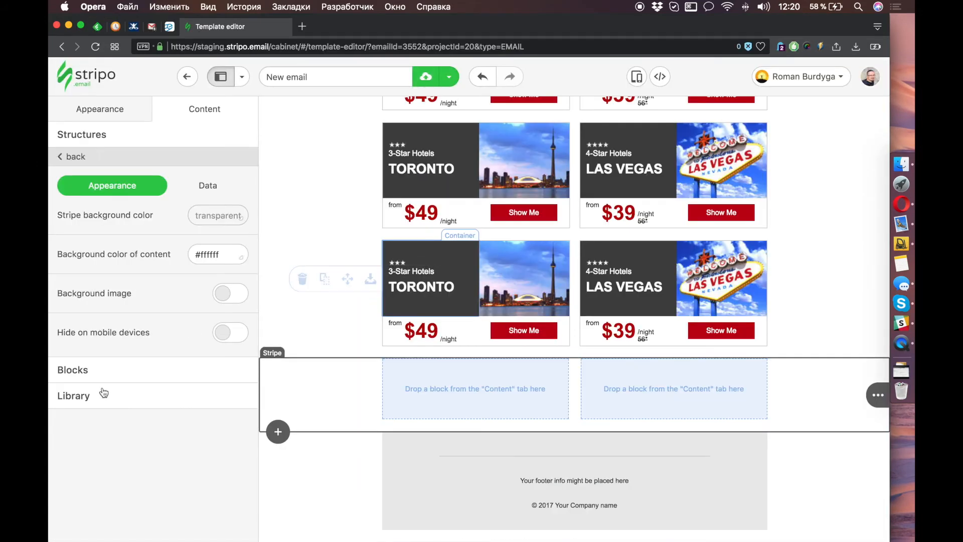
Place an image block in the new stripe's first column and two text blocks in its second column.
left_click(116, 375)
left_click_drag(108, 203, 473, 387)
key("super+grave")
key("super+grave")
left_click_drag(170, 214, 647, 378)
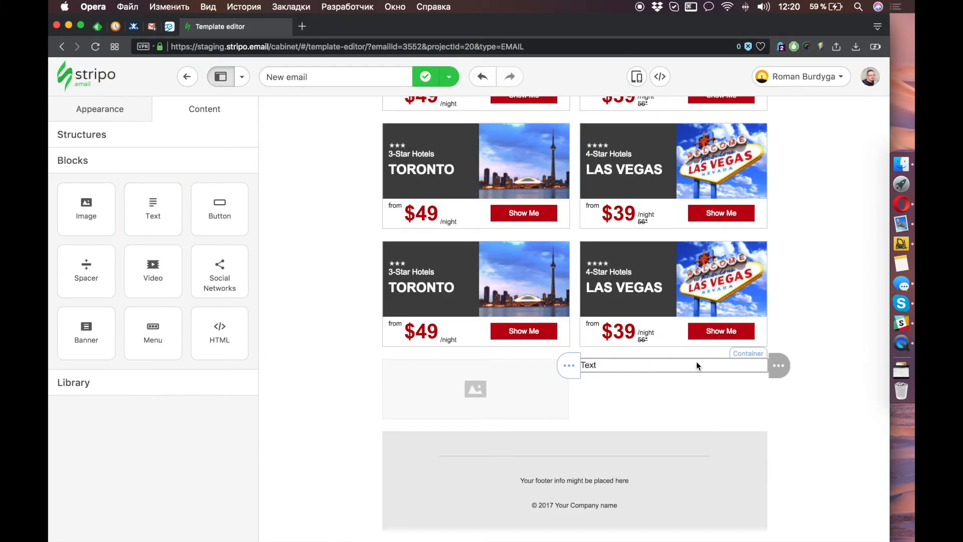
left_click(802, 371)
key("super+grave")
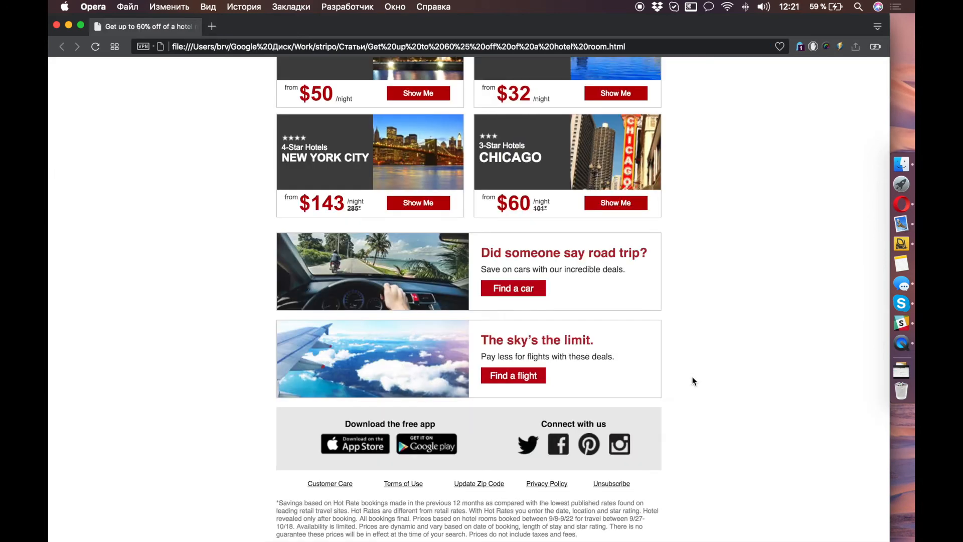
key("super+grave")
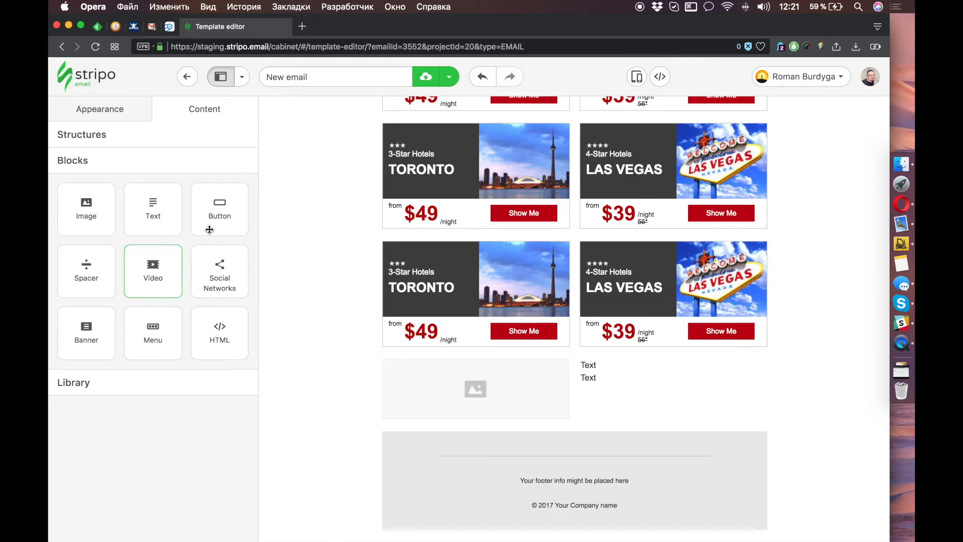
Add a button block below the two text blocks and align the button to the left.
left_click_drag(211, 215, 654, 383)
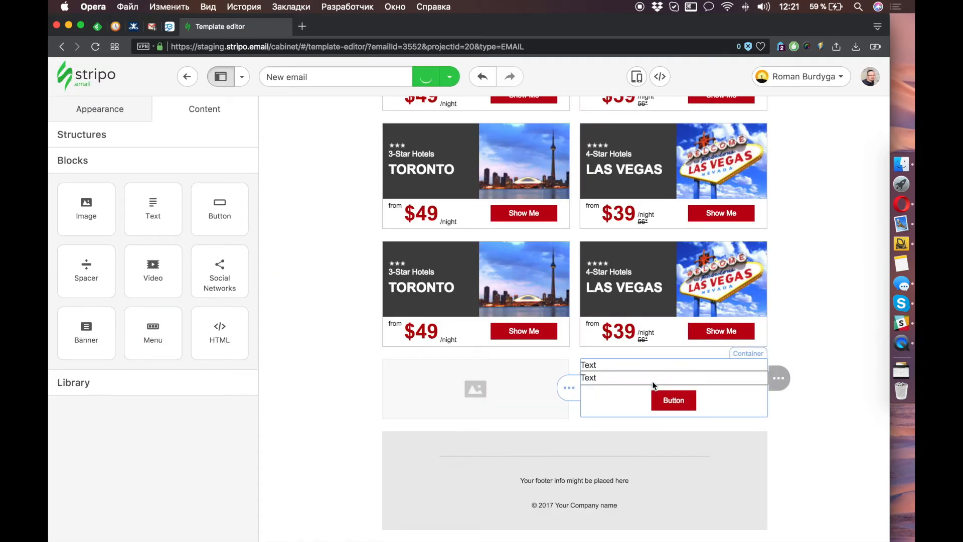
key("super+grave")
key("super+grave")
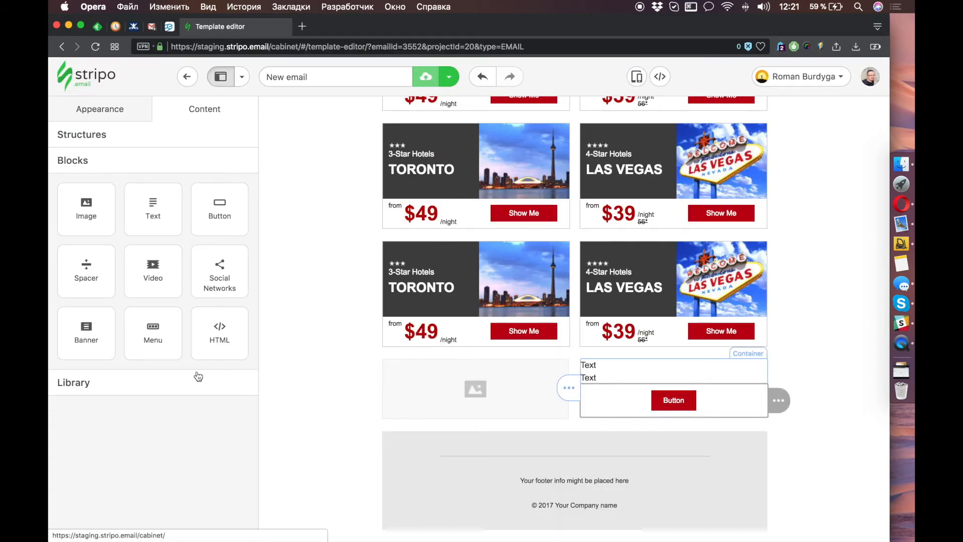
scroll(176, 322, "down", 5)
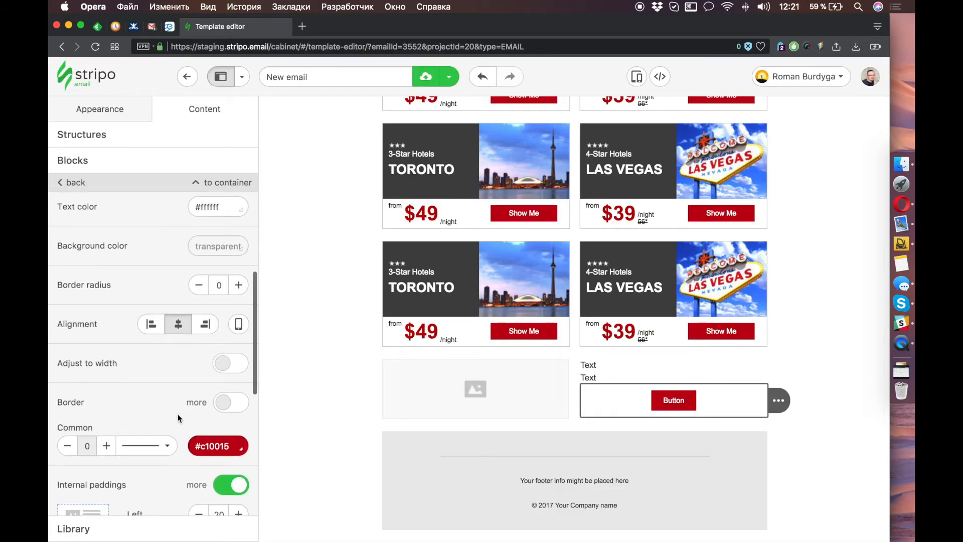
left_click(157, 330)
key("super+grave")
key("super+grave")
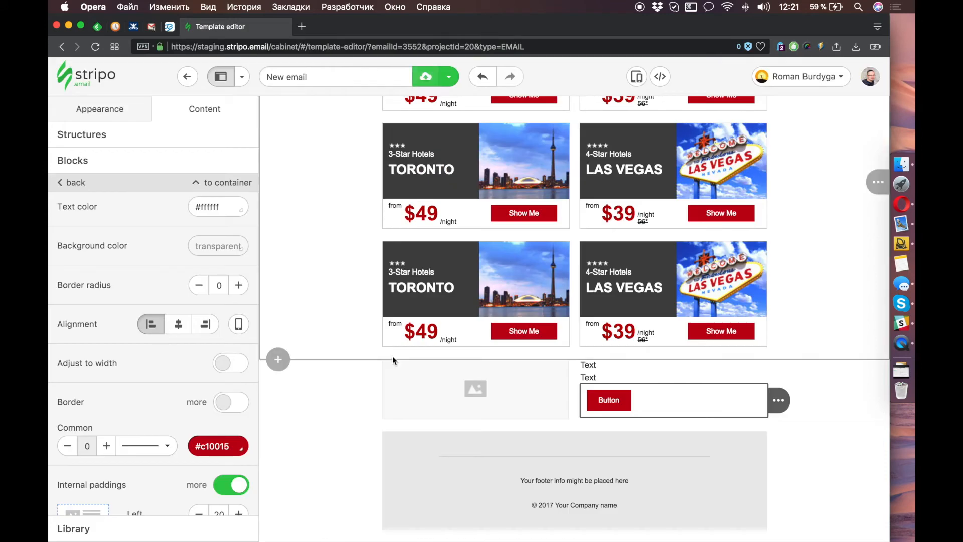
Fill the empty image block with the car-interior driving picture from the email's image gallery.
left_click(420, 387)
key("super+grave")
key("super+grave")
scroll(185, 313, "down", 5)
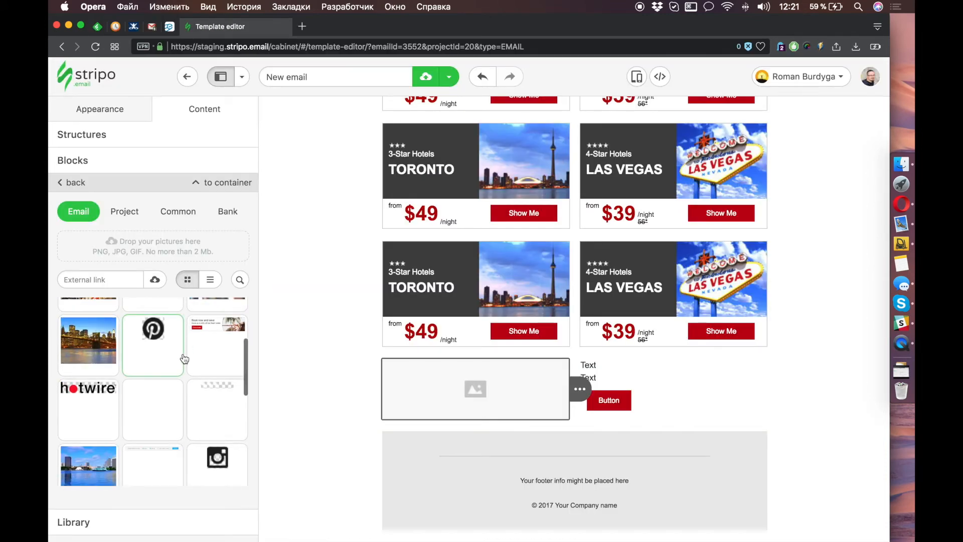
scroll(185, 361, "down", 3)
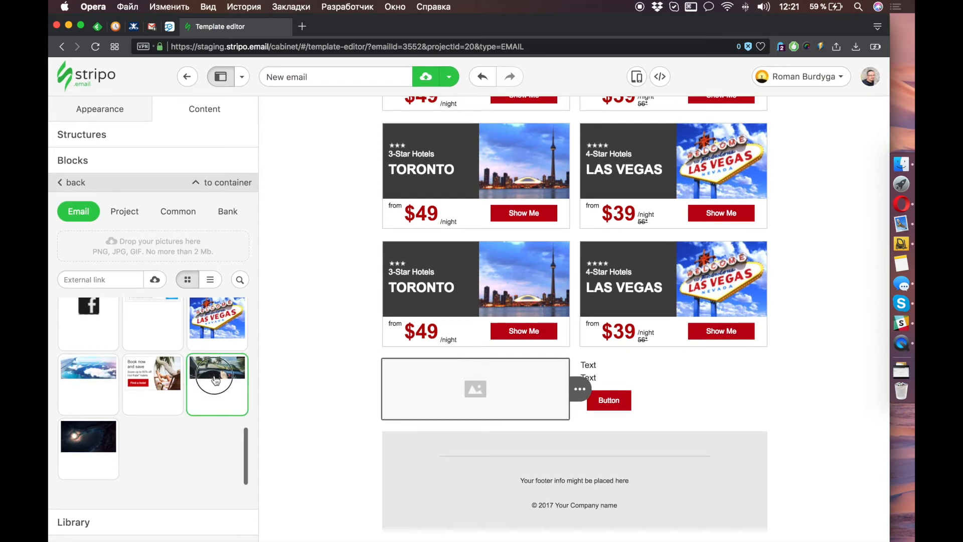
left_click(216, 372)
Inspect the road-trip banner's image in the original email with the developer tools.
key("super+grave")
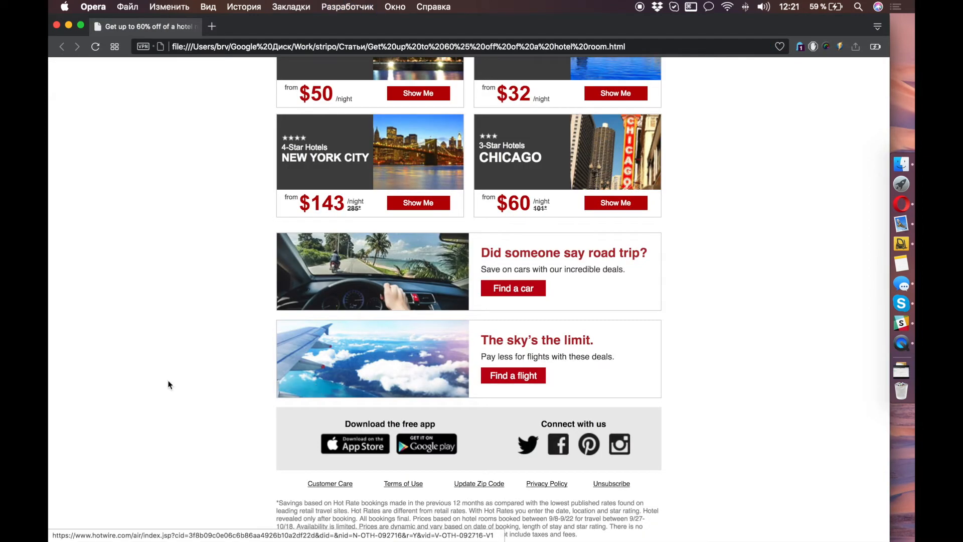
key("super+alt+i")
scroll(215, 221, "down", 3)
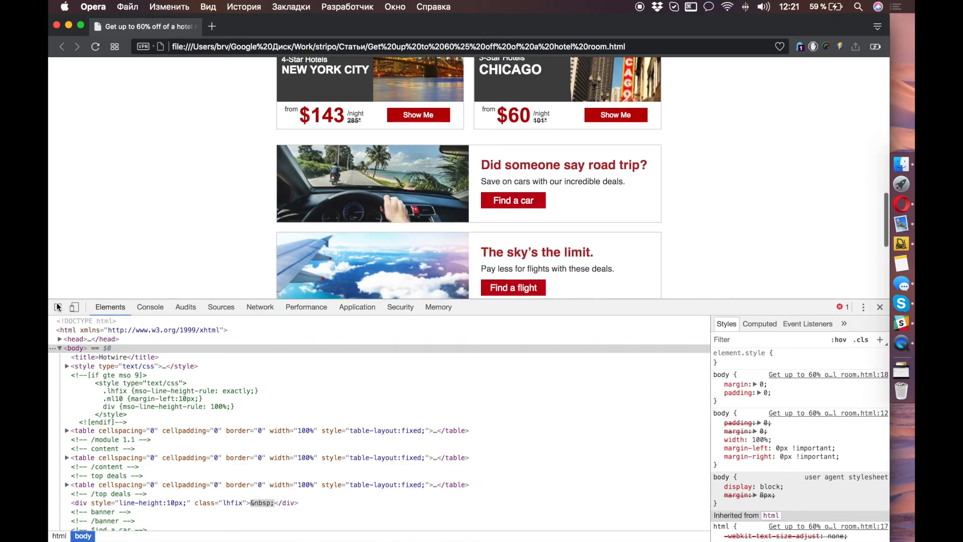
left_click(57, 307)
left_click(336, 175)
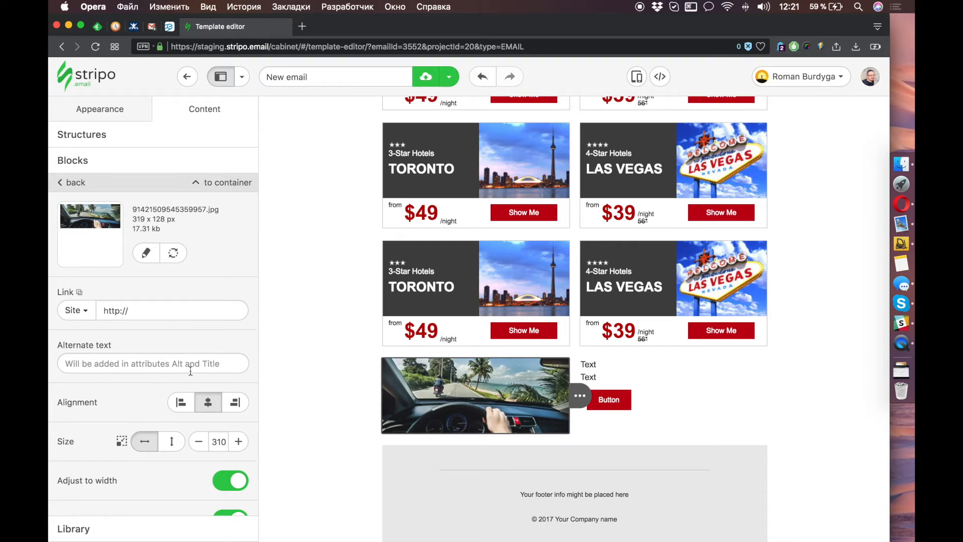
Delete the <td width="20"></td> spacer cell from the MSO conditional comment in the HTML of the car banner's structure.
scroll(190, 371, "down", 3)
scroll(190, 371, "up", 2)
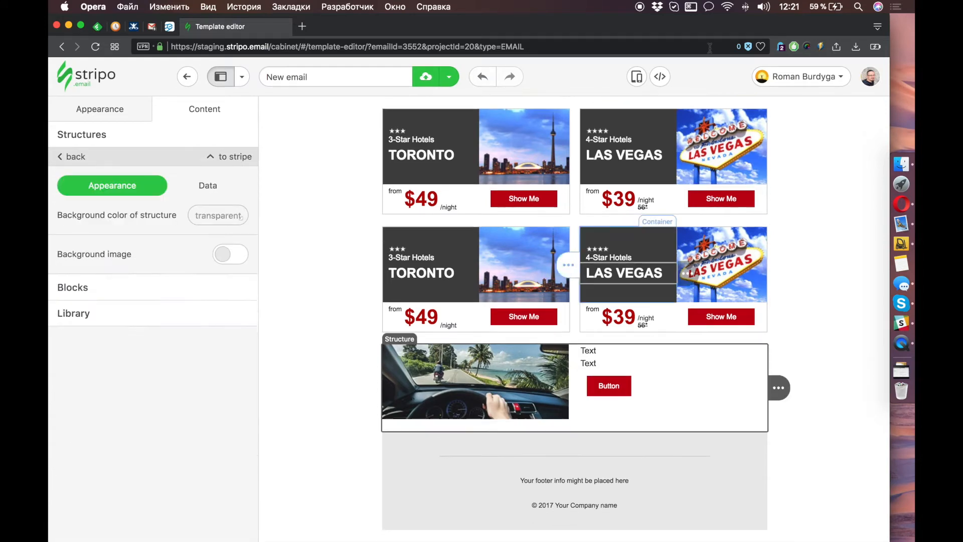
left_click(660, 76)
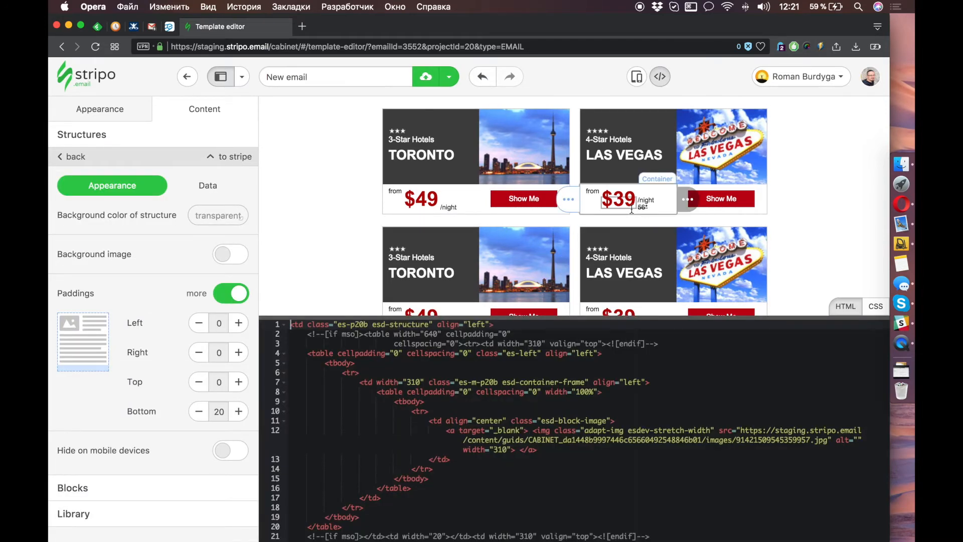
scroll(632, 208, "down", 5)
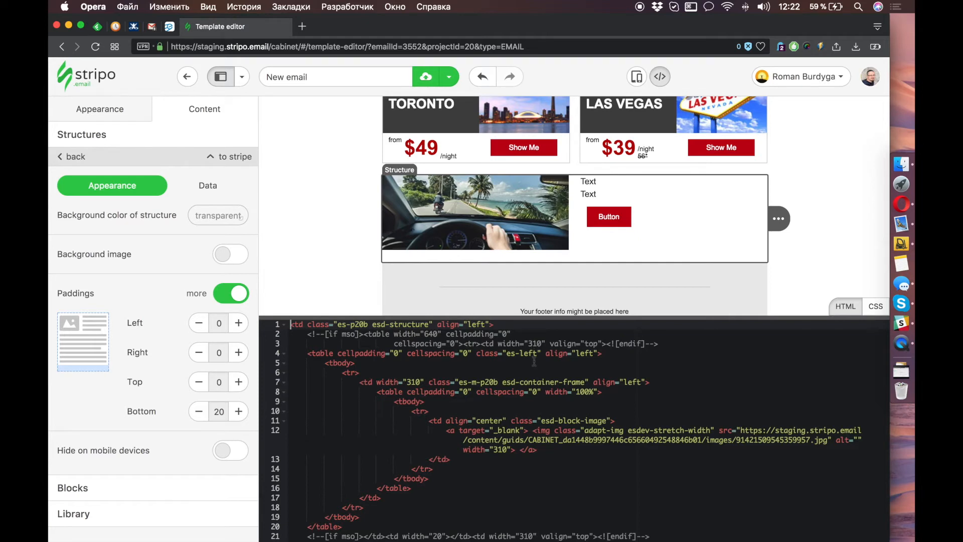
scroll(538, 413, "down", 2)
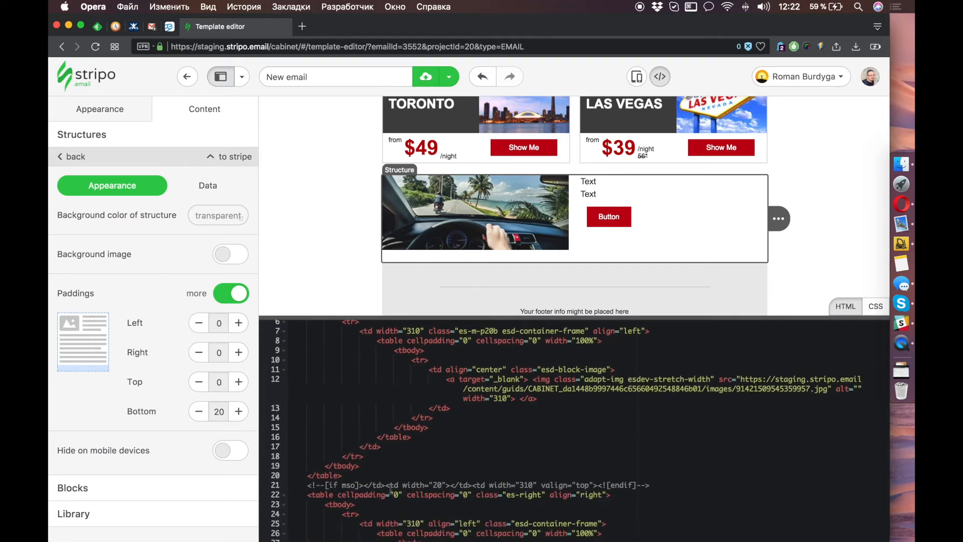
left_click(386, 486)
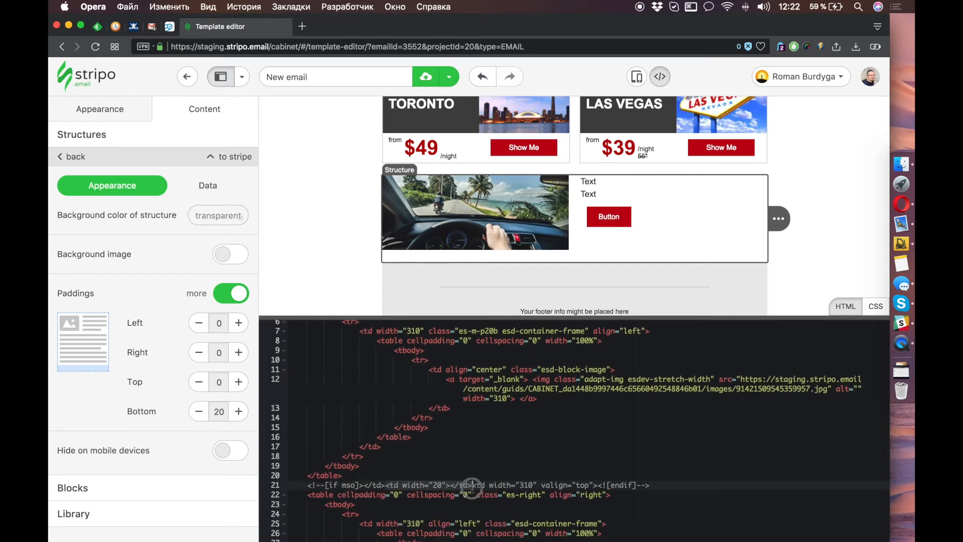
key("BackSpace")
key("BackSpace")
key("BackSpace")
key("BackSpace")
key("BackSpace")
key("BackSpace")
key("BackSpace")
key("BackSpace")
key("BackSpace")
key("BackSpace")
key("BackSpace")
key("BackSpace")
key("BackSpace")
key("BackSpace")
key("BackSpace")
key("BackSpace")
key("BackSpace")
key("BackSpace")
key("BackSpace")
key("BackSpace")
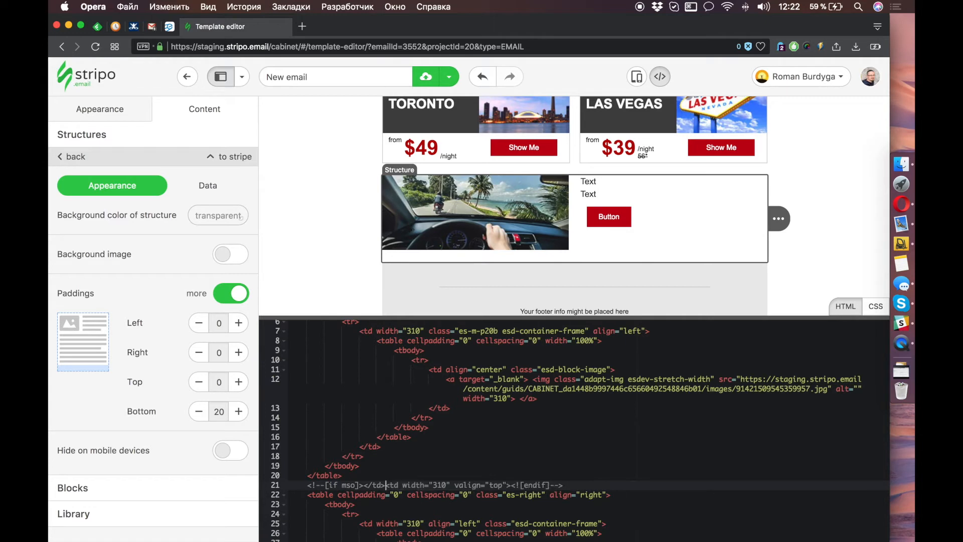
scroll(475, 484, "up", 2)
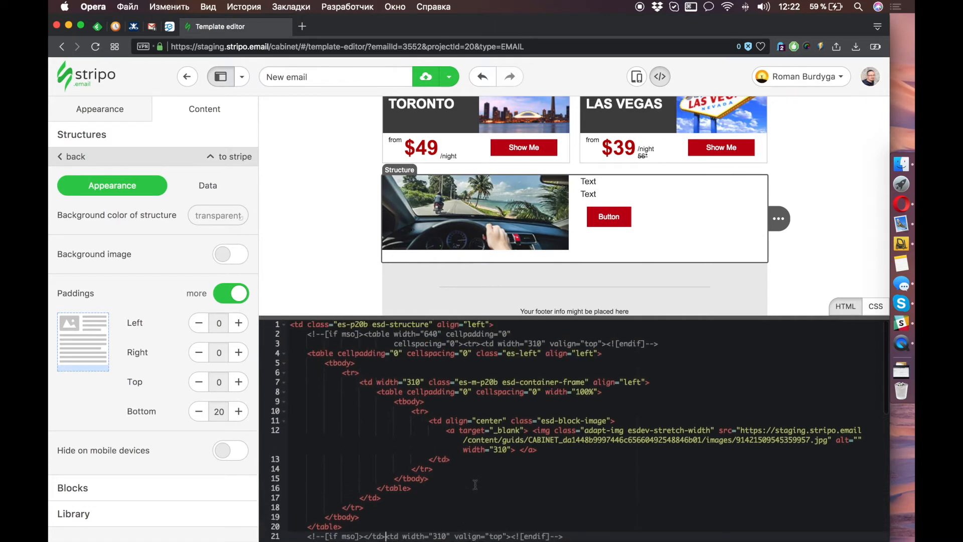
Change the cell widths in both MSO conditional comments and the width of the text container to 320 in the car banner's HTML.
double_click(531, 344)
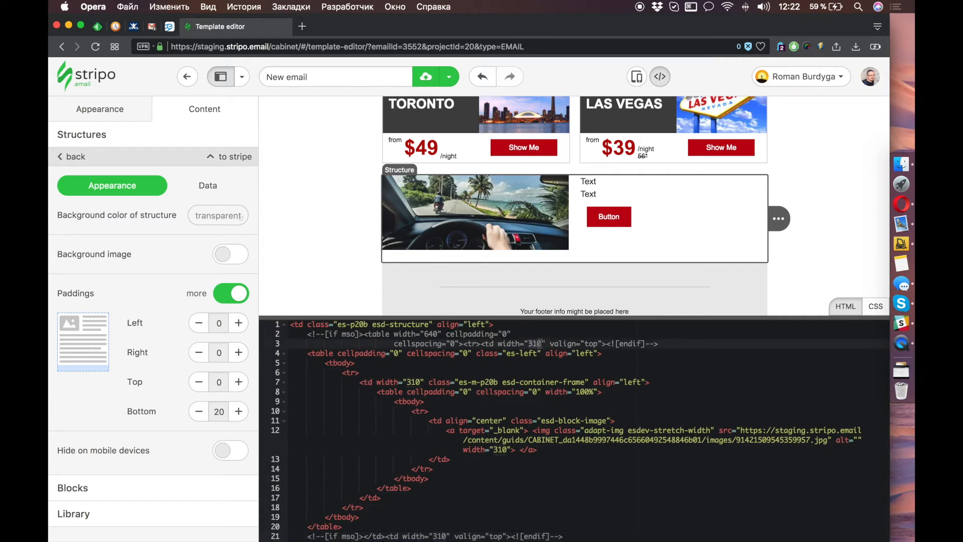
type("320")
scroll(540, 400, "down", 5)
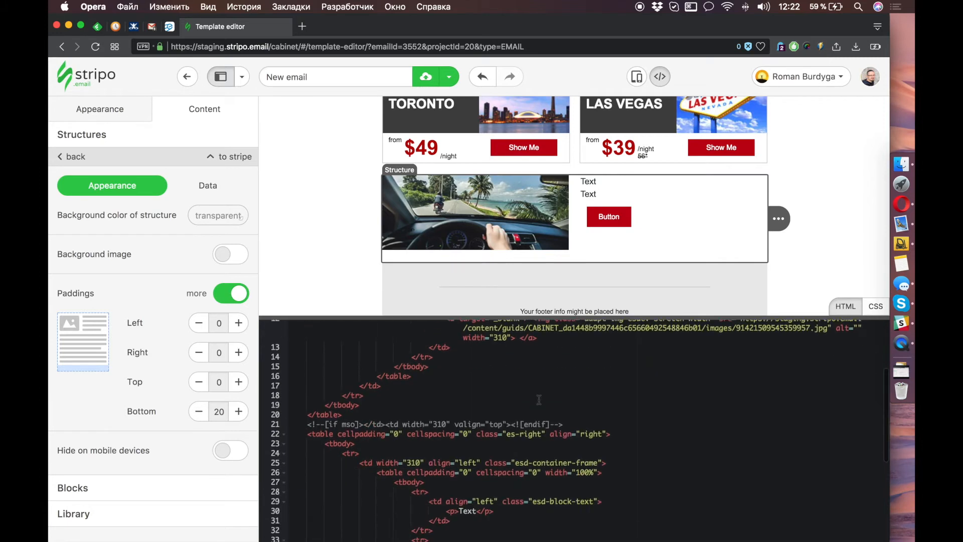
left_click_drag(409, 460, 421, 460)
type("320")
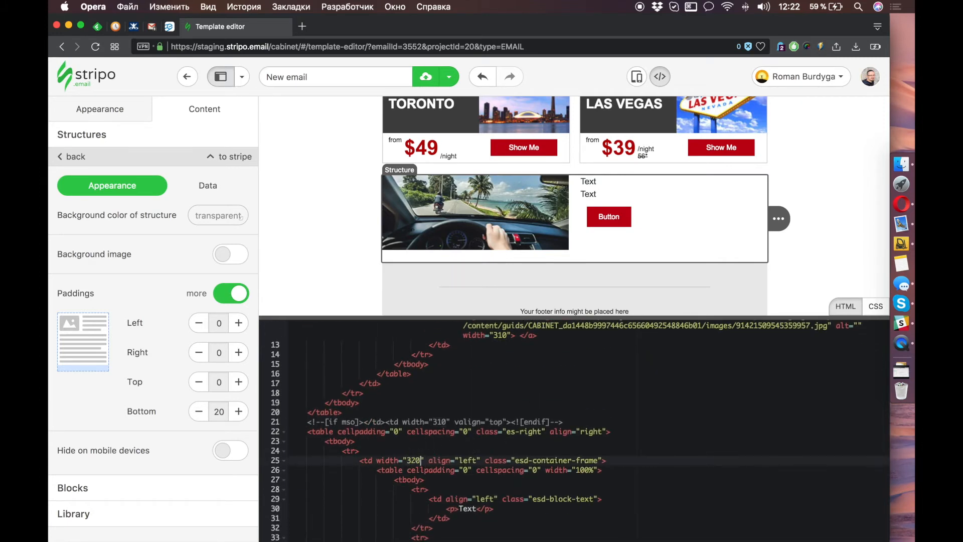
left_click_drag(442, 421, 437, 422)
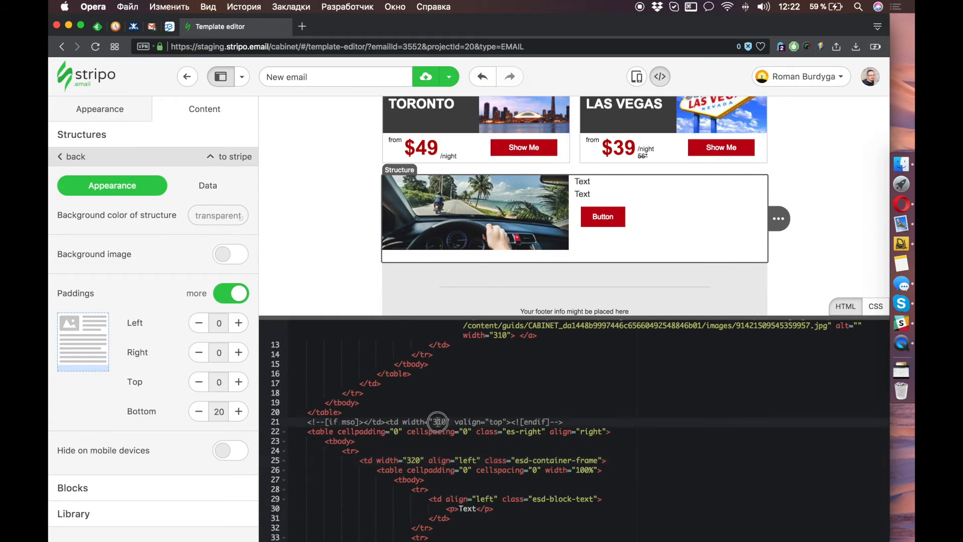
type("2")
Set the image container's width to 320 in the HTML and restore the car picture to its original size.
scroll(496, 474, "down", 1)
scroll(495, 475, "down", 3)
scroll(495, 475, "up", 5)
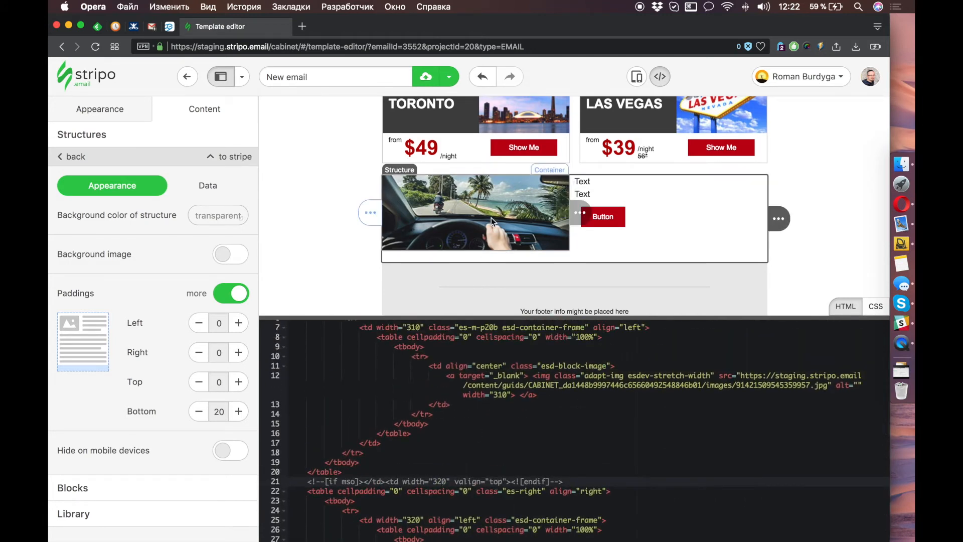
scroll(516, 438, "up", 2)
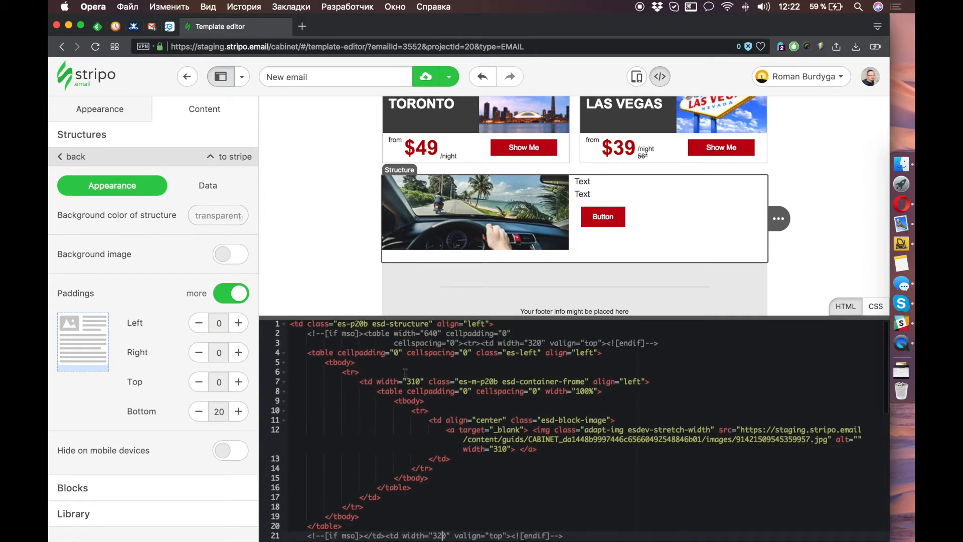
left_click(416, 381)
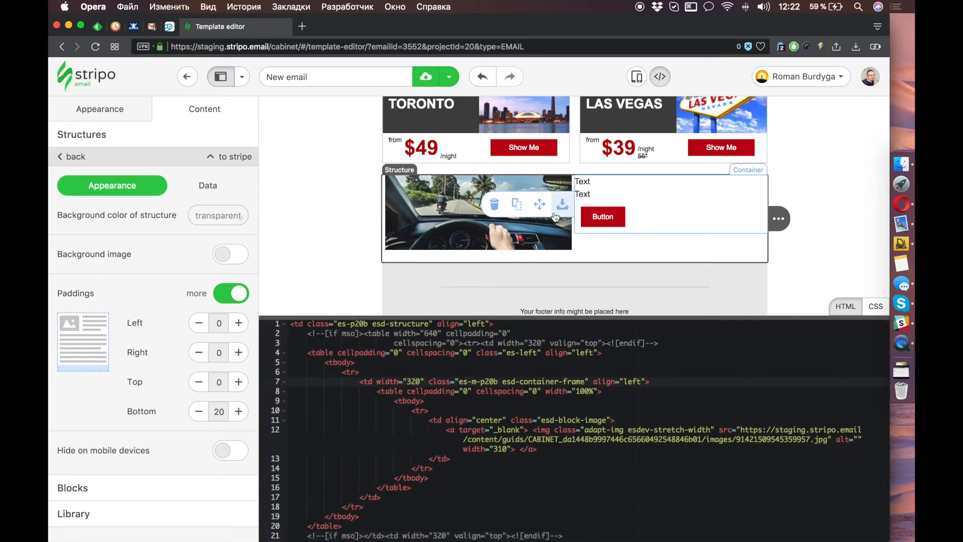
left_click(456, 189)
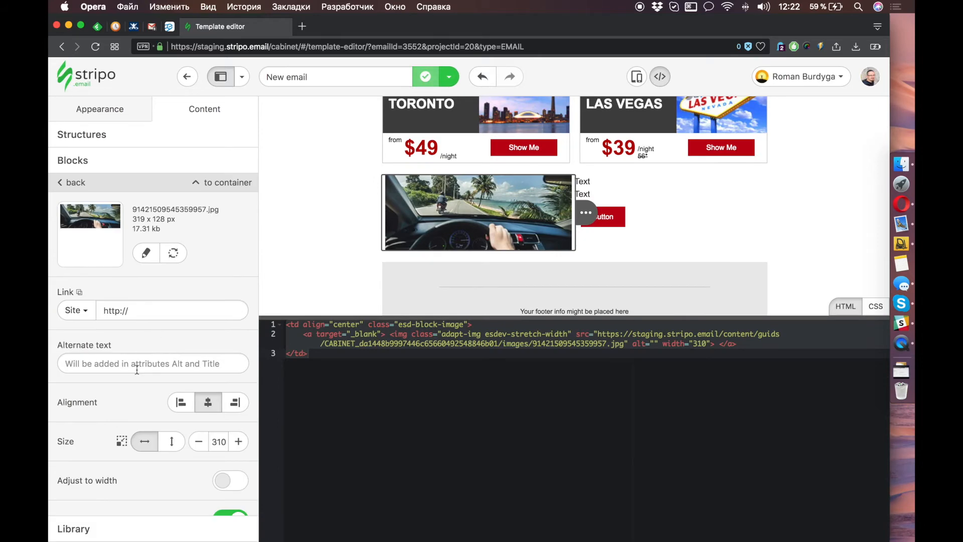
left_click(124, 444)
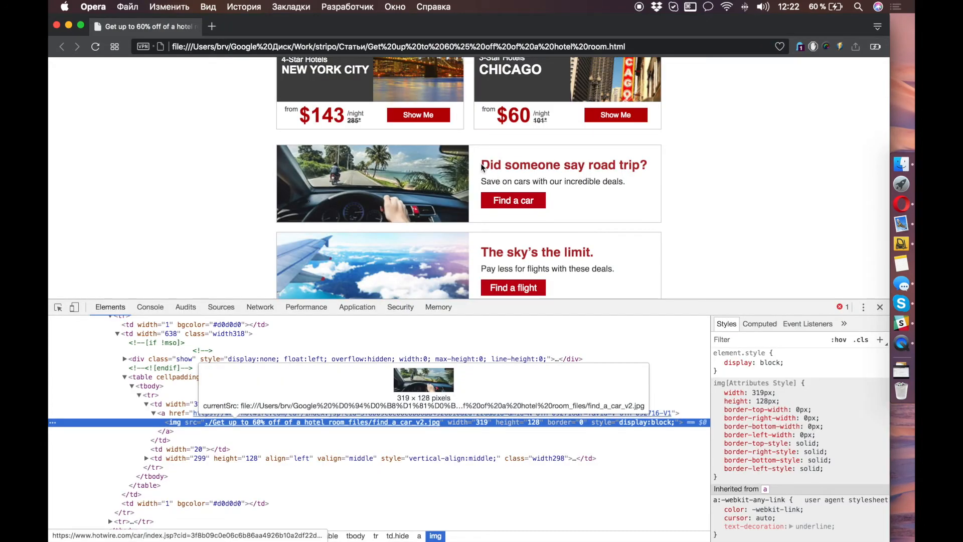
Copy the title "Did someone say road trip?" from the original email into the first text block and format it as Heading 3.
left_click_drag(481, 164, 647, 169)
key("super+c")
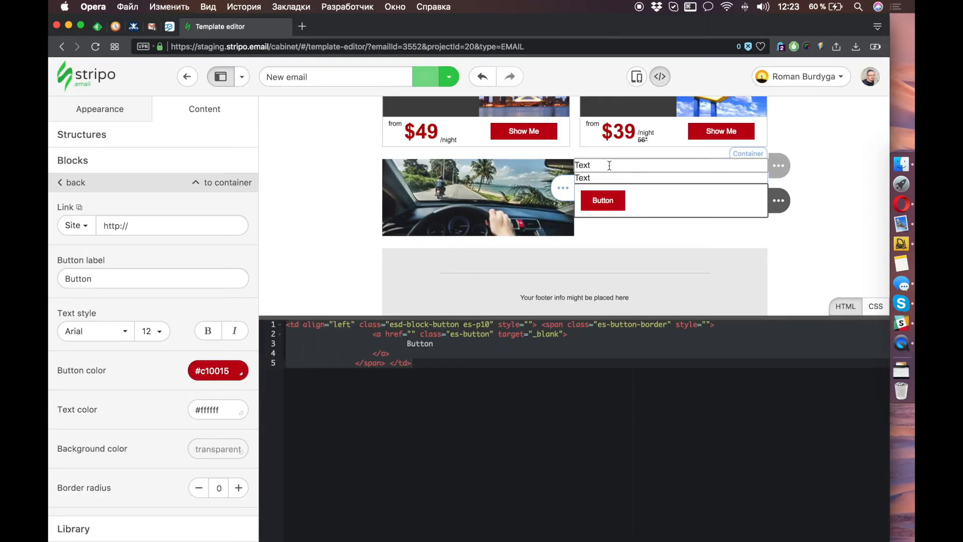
left_click(602, 165)
double_click(602, 165)
key("super+v")
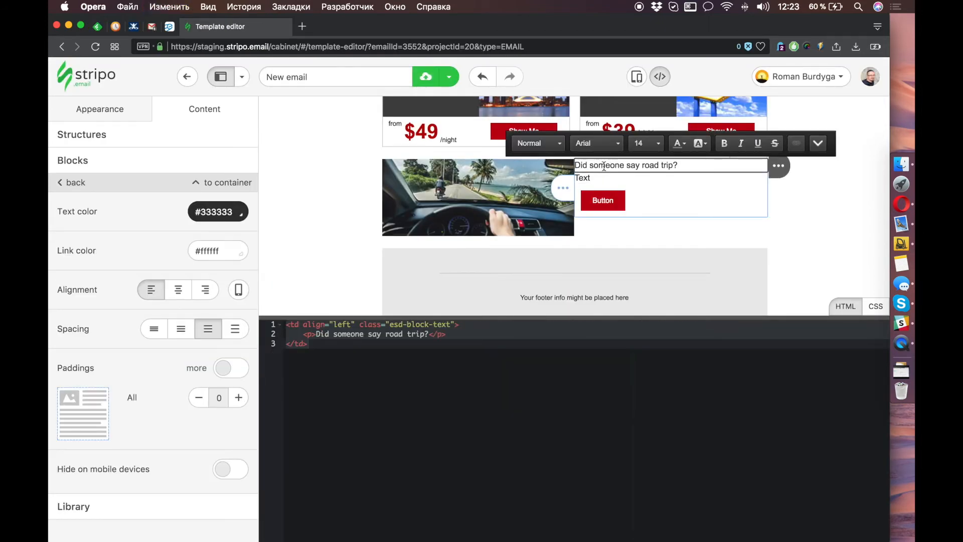
left_click(551, 142)
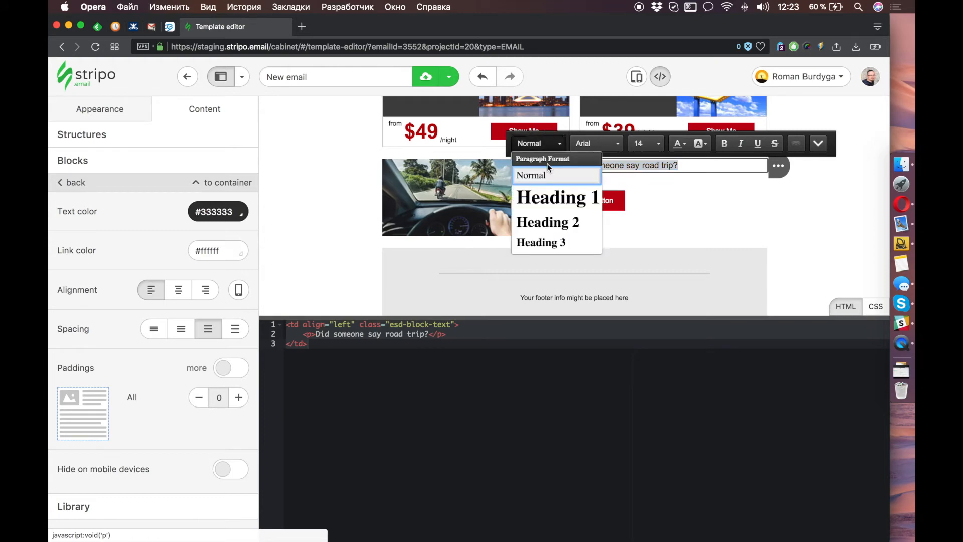
left_click(540, 242)
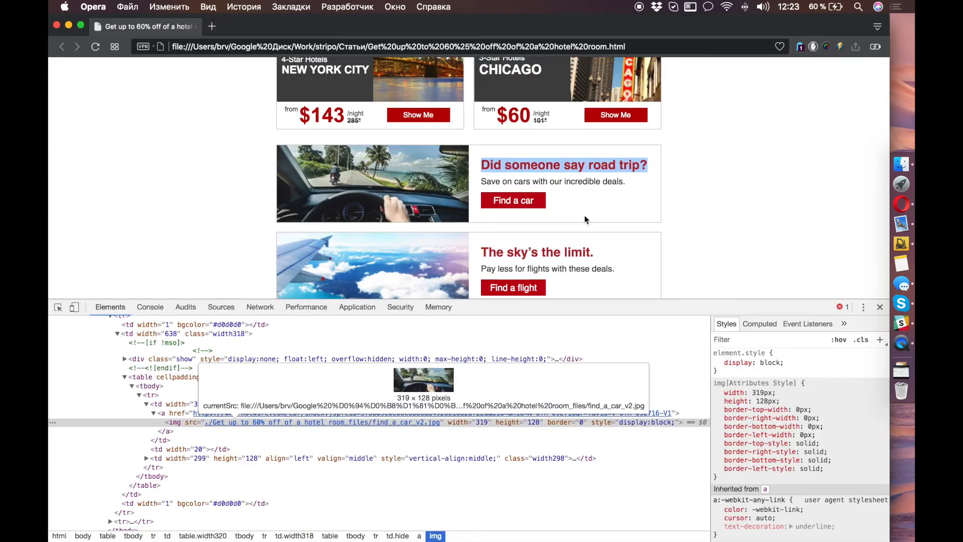
Copy the line "Save on cars with our incredible deals." from the original email into the second text block.
left_click_drag(634, 180, 483, 182)
key("super+c")
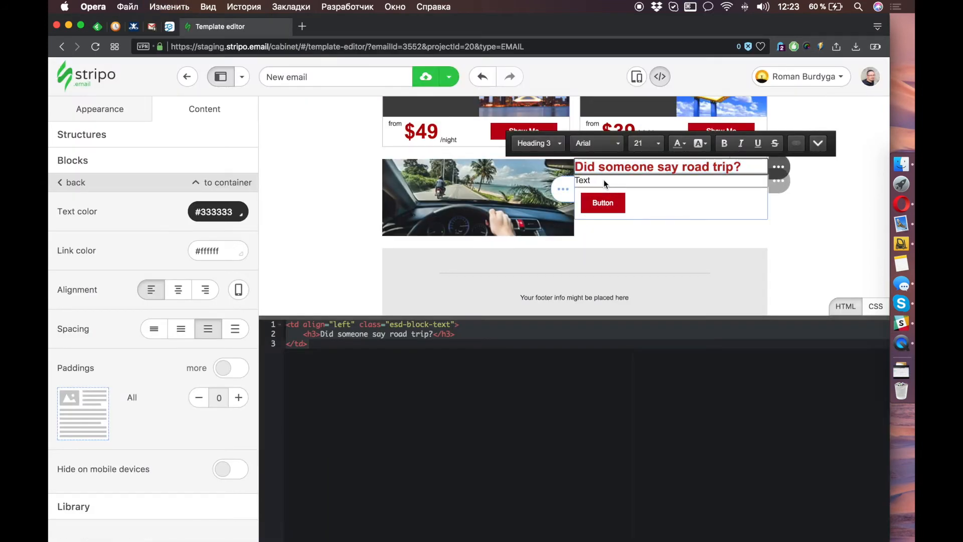
left_click(601, 180)
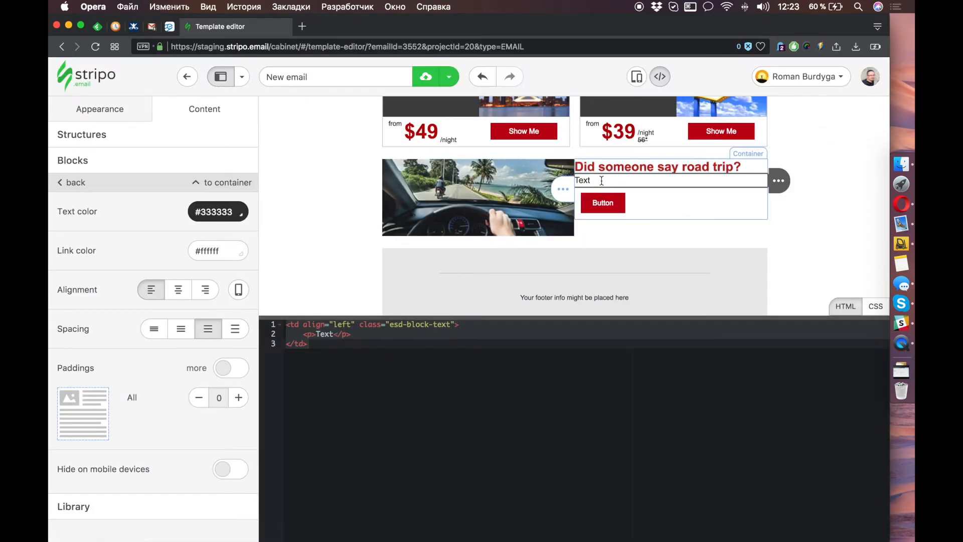
left_click(612, 181)
key("super+v")
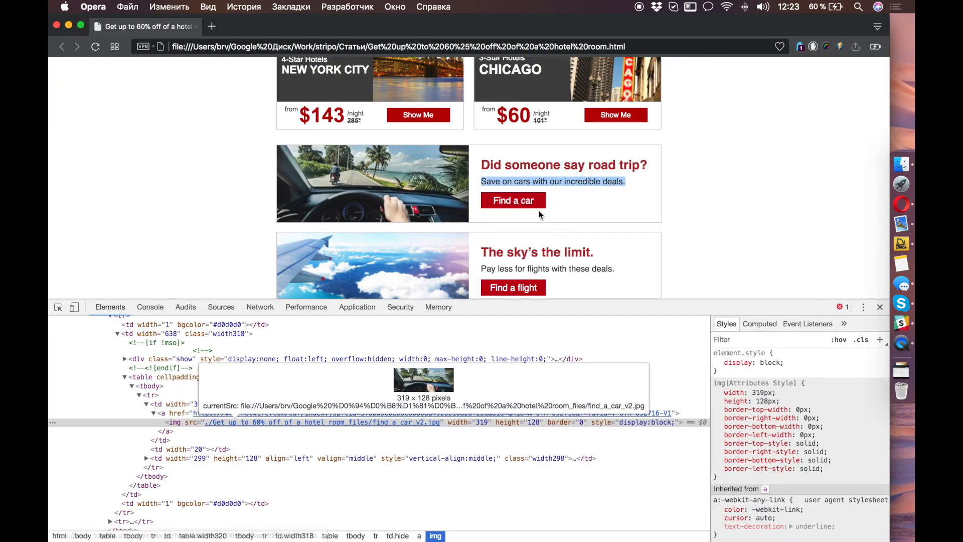
Label the banner's button "Find a car" with the text copied from the original email and set its font size to 15.
left_click_drag(535, 200, 494, 204)
key("super+c")
key("super+grave")
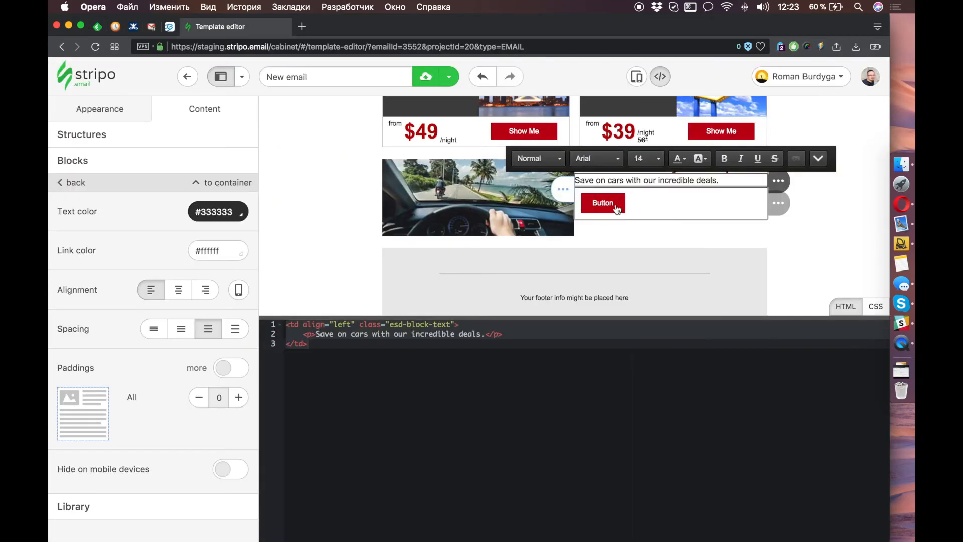
left_click(634, 203)
left_click(120, 276)
key("super+a")
key("super+v")
left_click(152, 331)
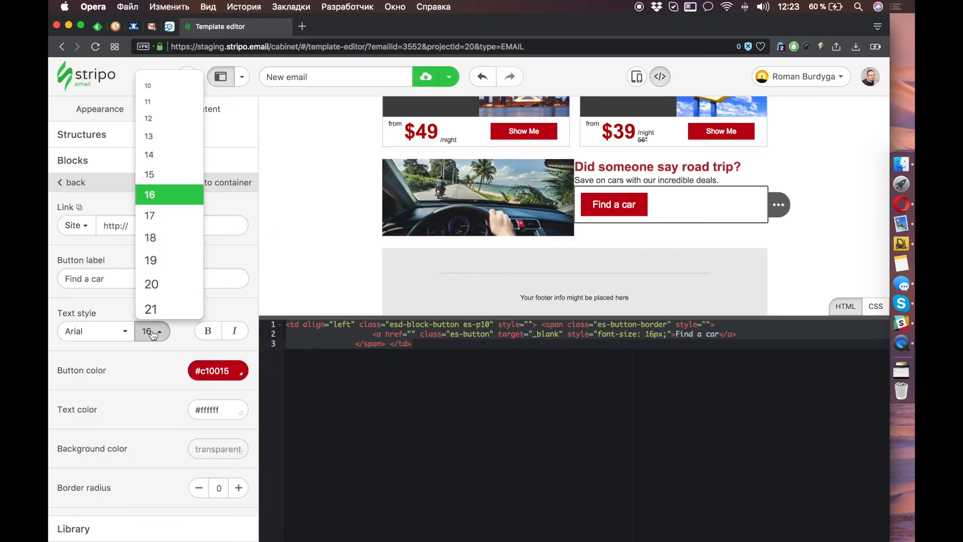
left_click(161, 176)
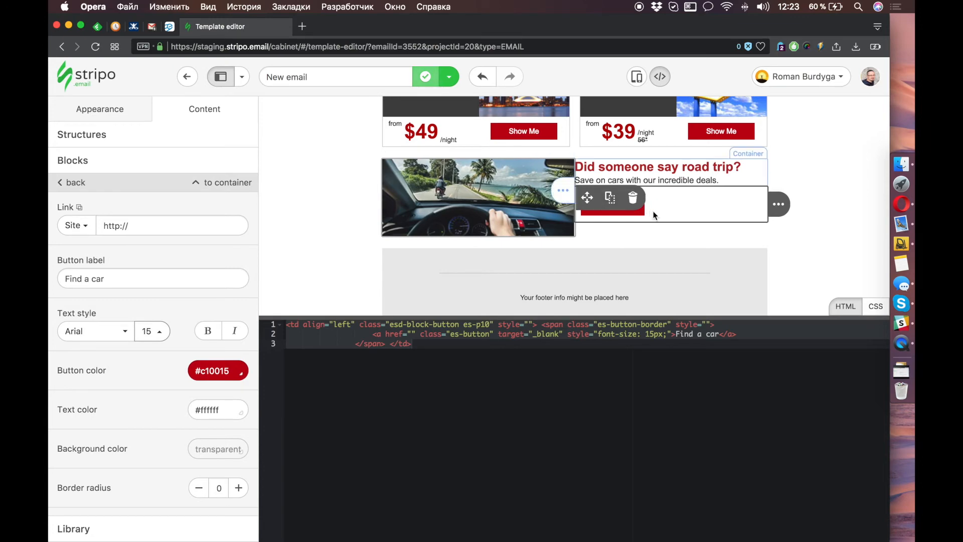
Set the button's internal paddings to 25 on the left and right and 5 on the top and bottom.
key("super+grave")
key("super+grave")
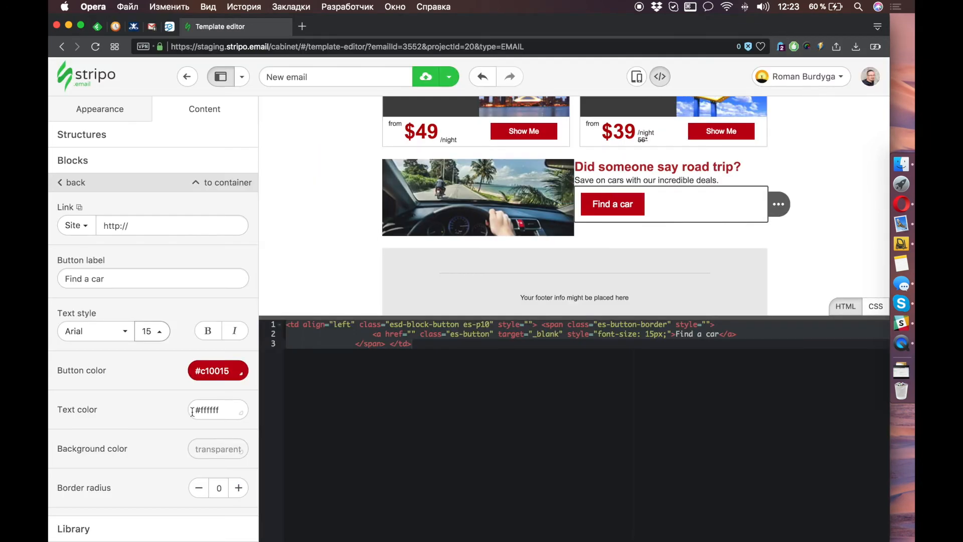
scroll(185, 416, "down", 5)
scroll(185, 412, "down", 5)
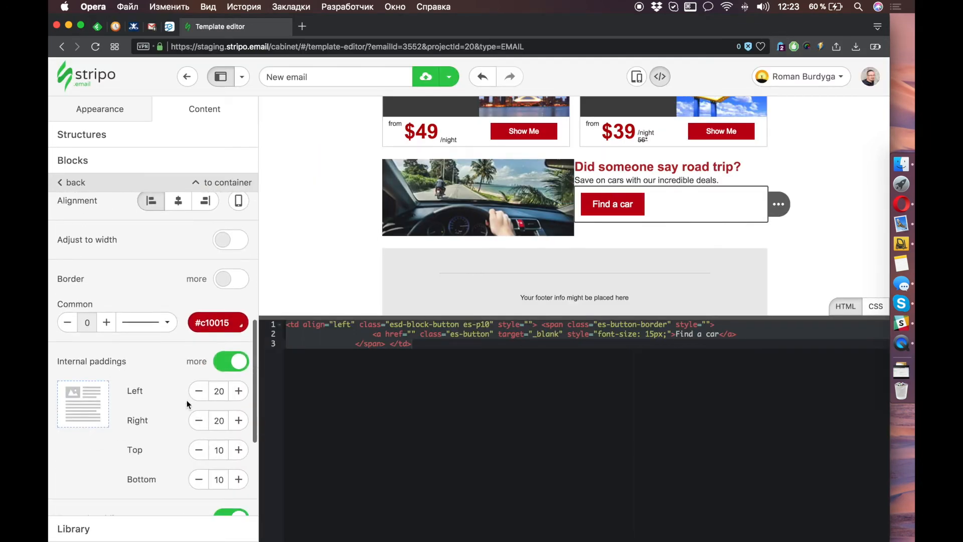
scroll(187, 399, "down", 1)
left_click(199, 415)
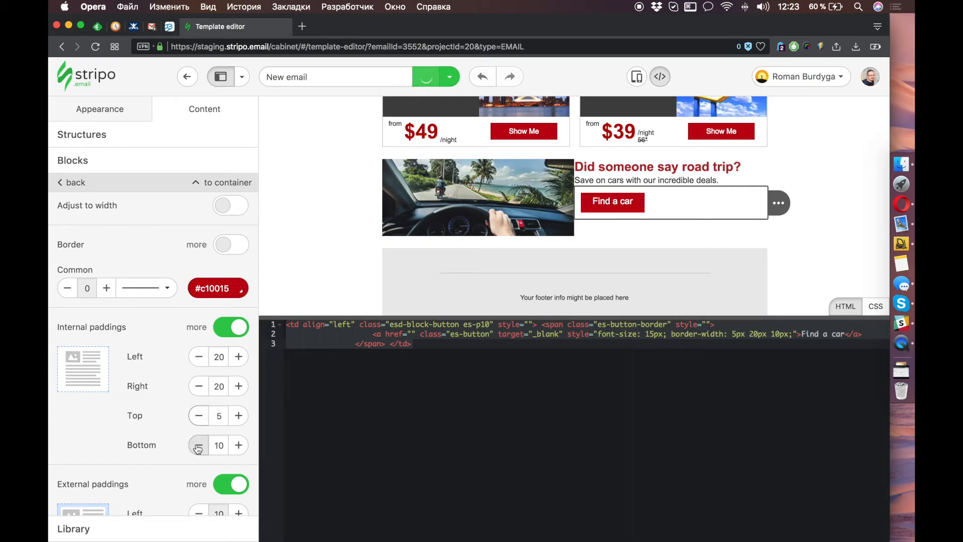
left_click(198, 446)
left_click(239, 357)
left_click(238, 387)
Set the button's top and bottom internal paddings to 7.
left_click(215, 417)
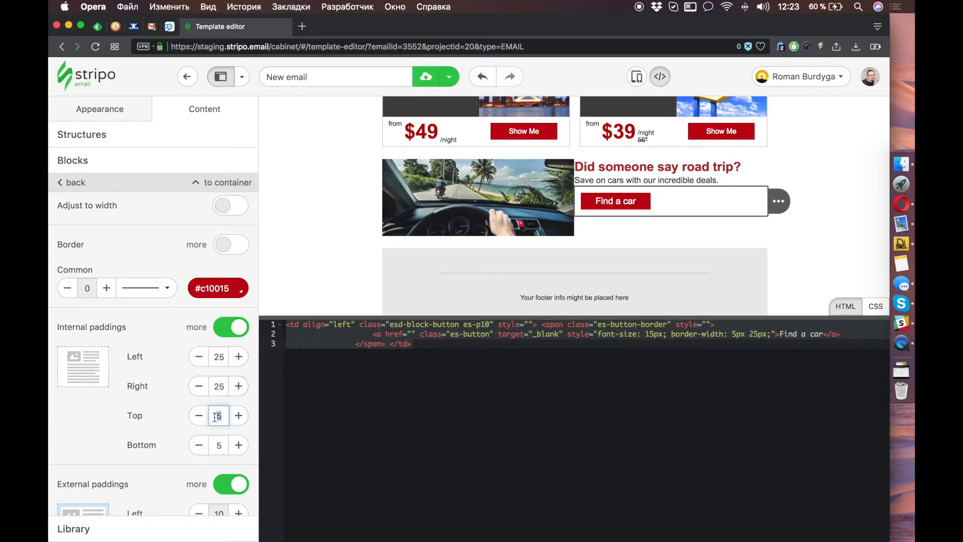
type("7")
key("Tab")
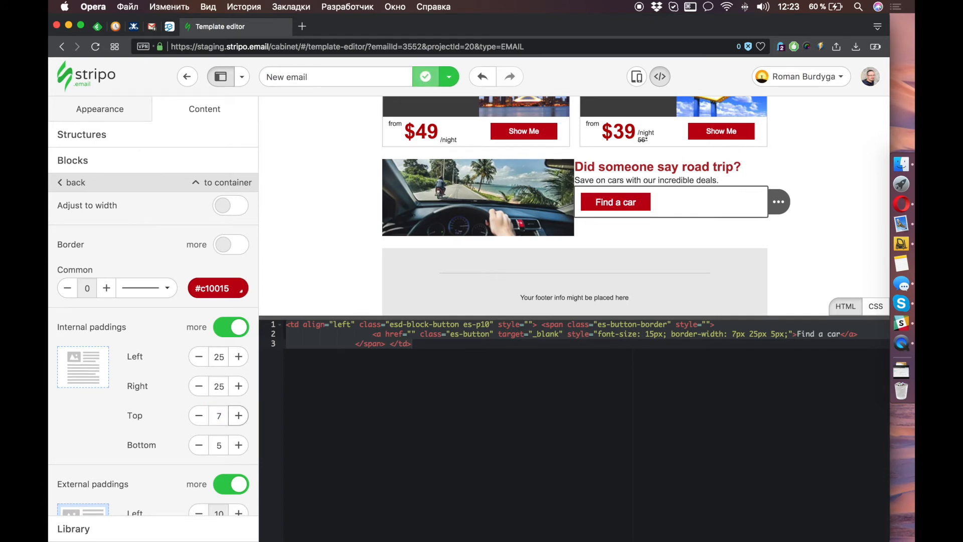
left_click(211, 445)
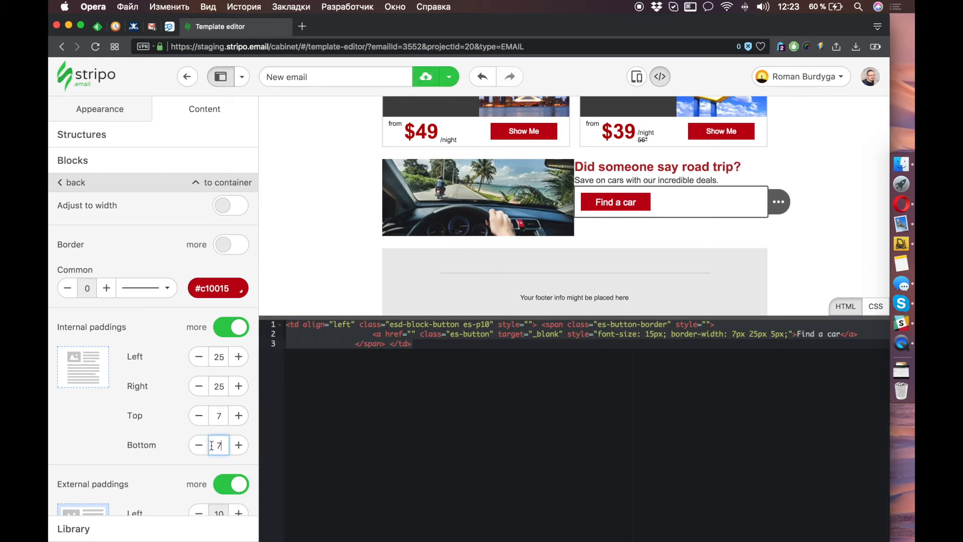
type("7")
key("Tab")
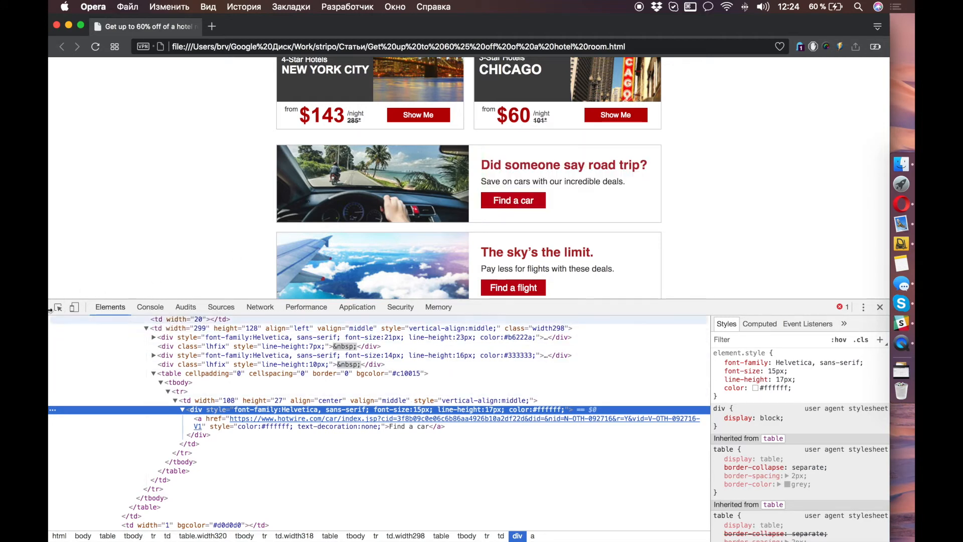
Inspect the car banner's border cell in the original email with the developer tools and pick out its background colour value.
left_click(61, 308)
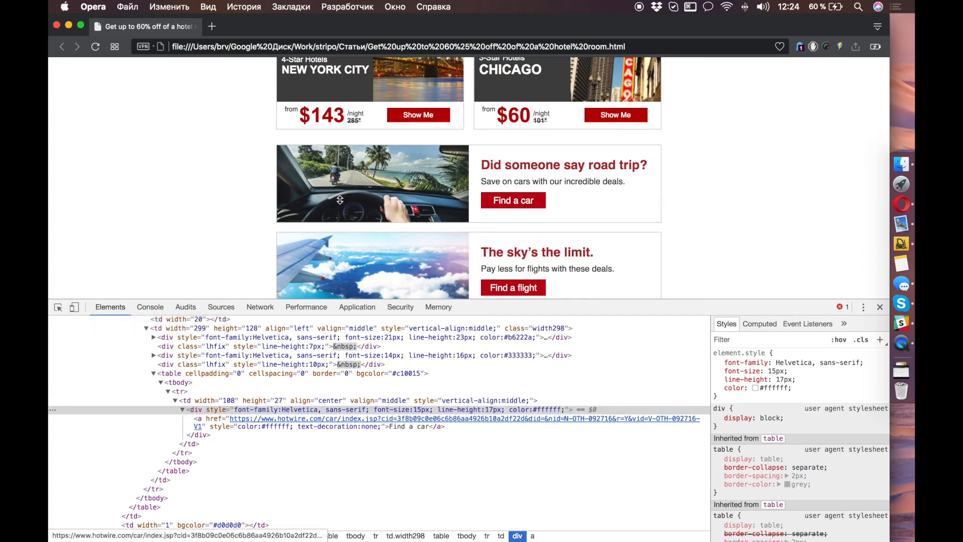
left_click(58, 308)
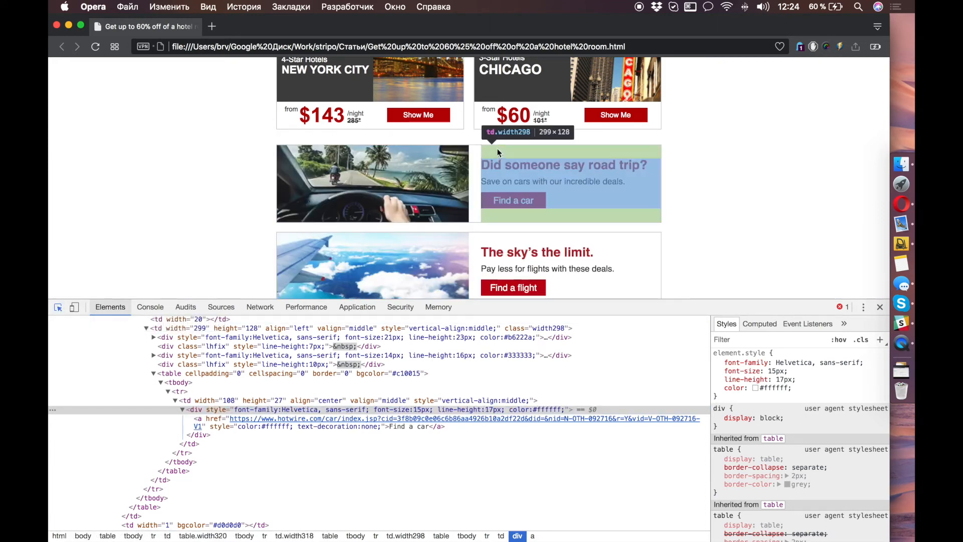
left_click(230, 368)
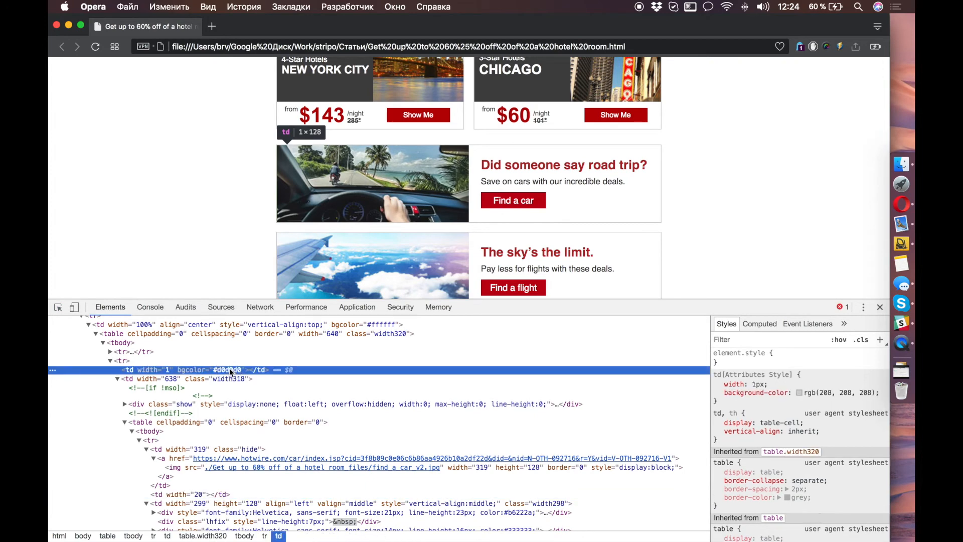
double_click(227, 371)
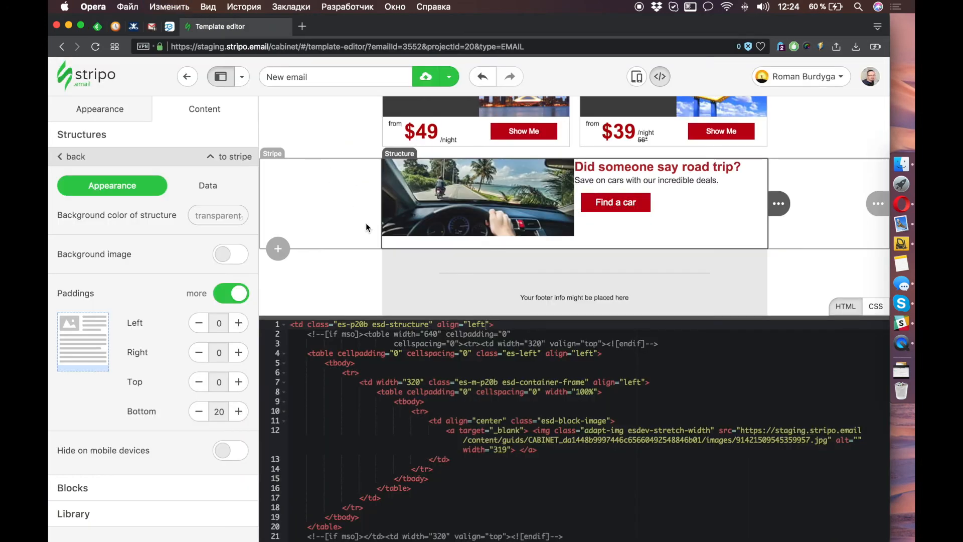
Add style="border:1px solid #d0d0d0" to the content table in the HTML of the car banner's stripe.
left_click(366, 223)
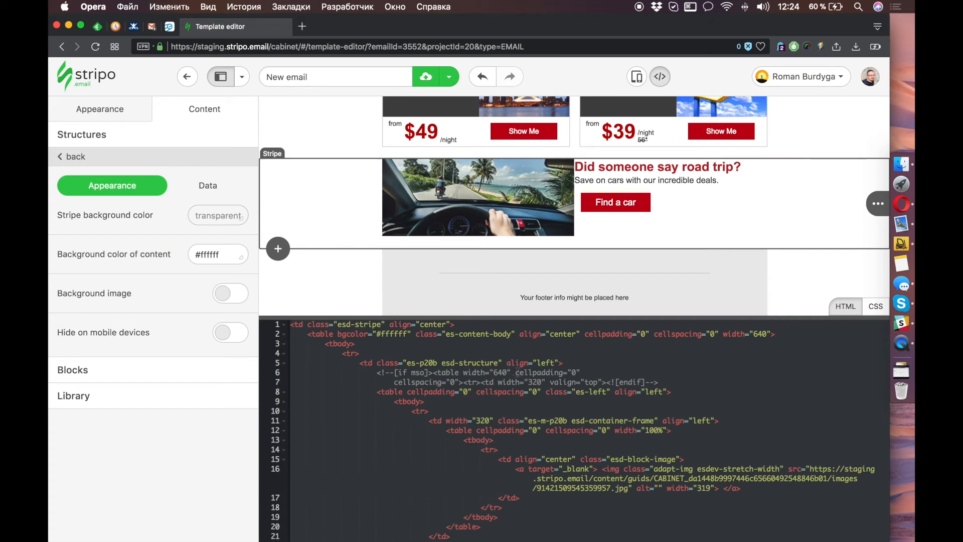
left_click(776, 334)
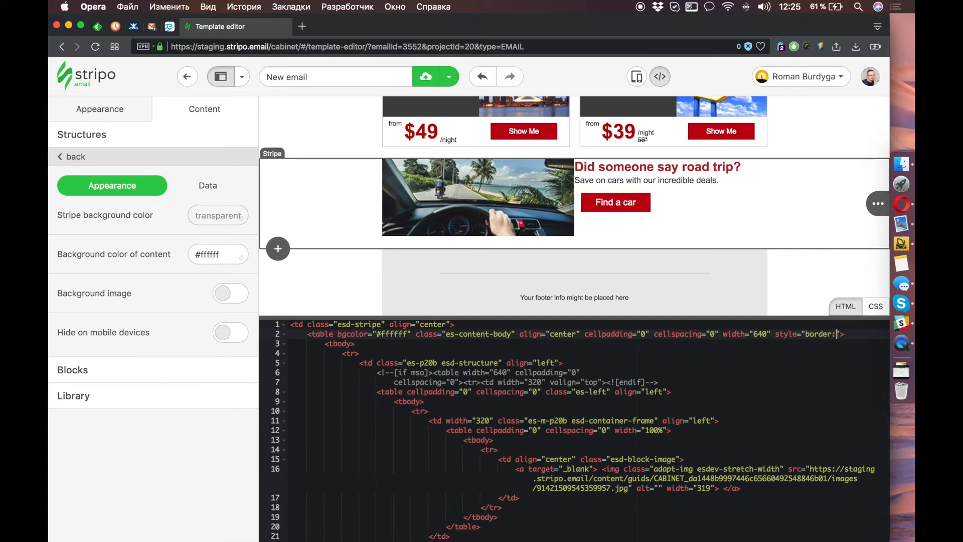
type("style=\"border:1px solid #d0d0d0")
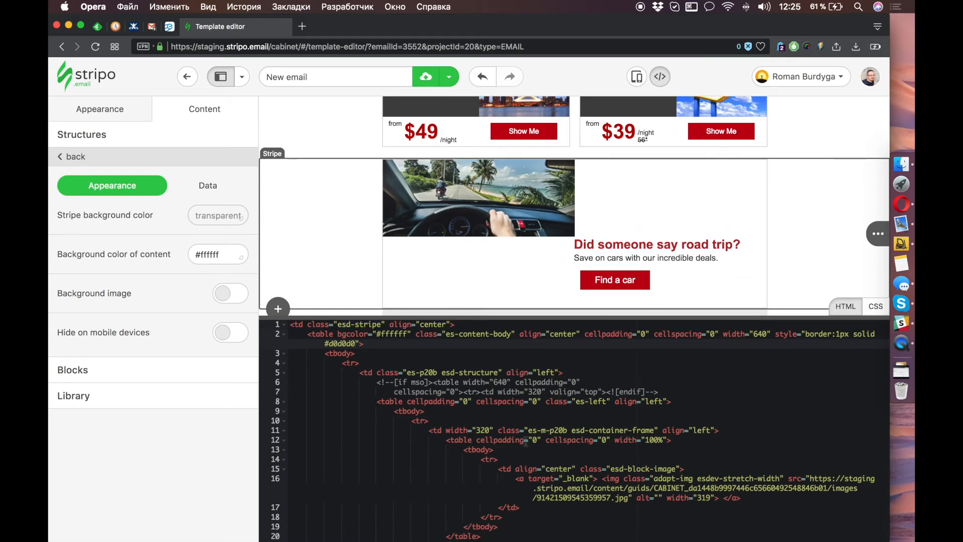
Set the width of the car banner's left column to 319 in the stripe's HTML, in both its container cell and the mso comment.
scroll(526, 440, "down", 3)
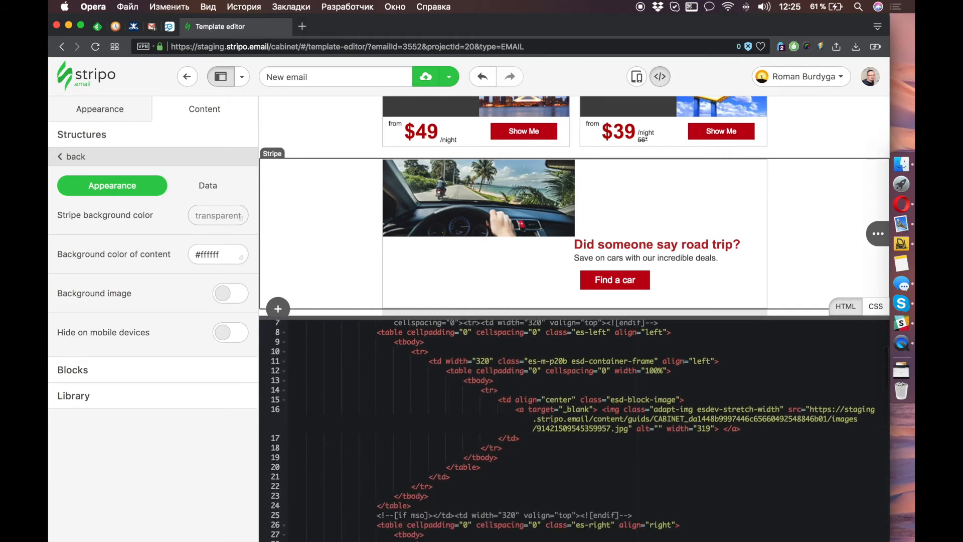
scroll(550, 420, "up", 2)
scroll(546, 395, "down", 6)
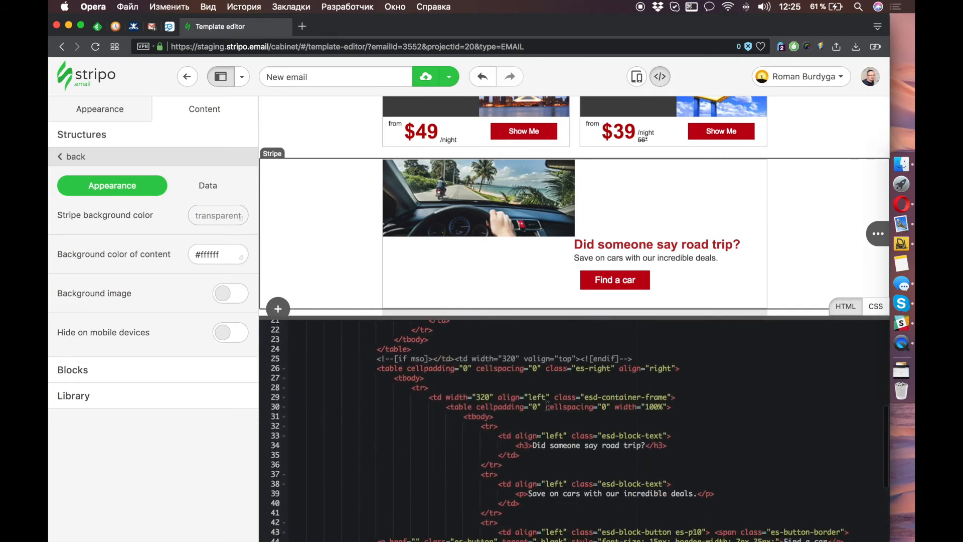
scroll(535, 416, "up", 5)
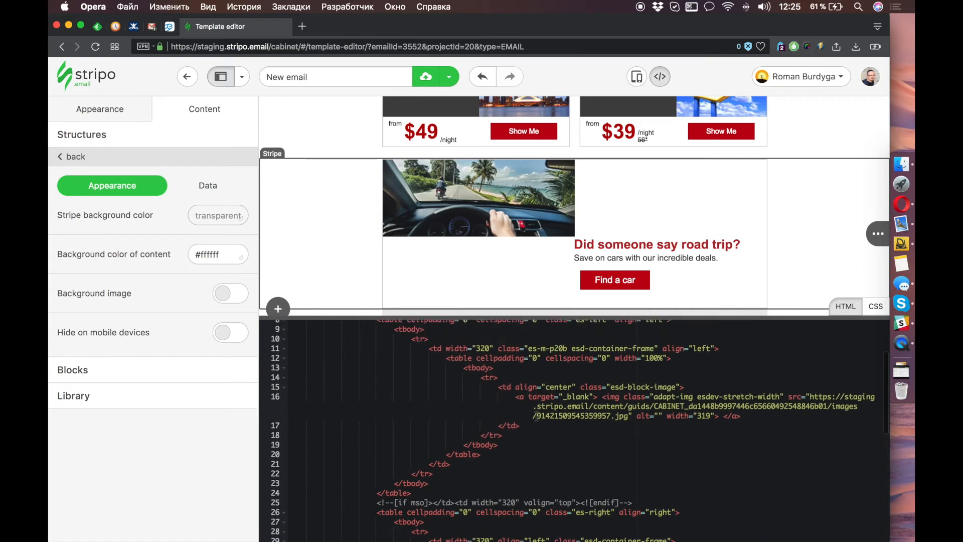
scroll(547, 406, "up", 2)
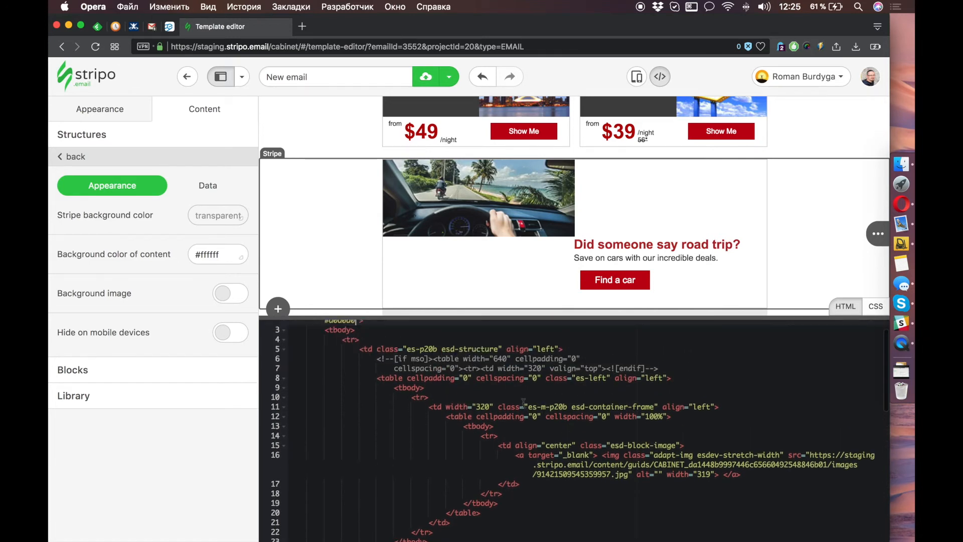
left_click(487, 406)
key("BackSpace")
key("BackSpace")
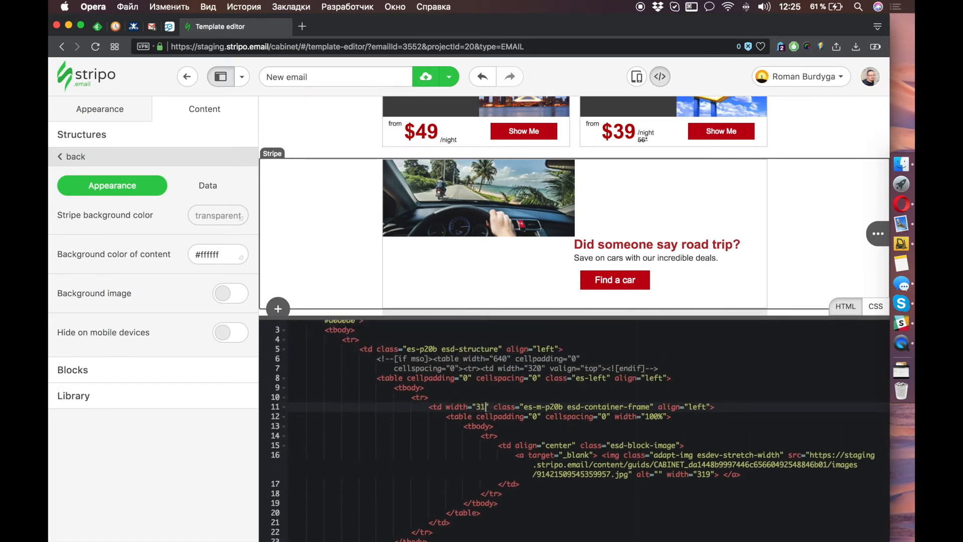
type("19")
left_click_drag(533, 368, 542, 368)
type("19")
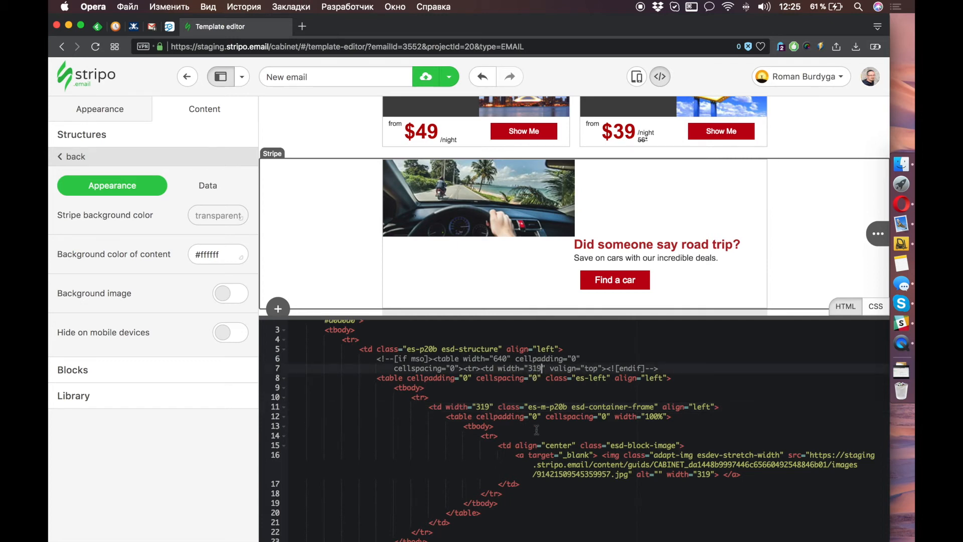
Set the width of the banner's right column to 319 in the HTML, in both its container cell and the mso comment.
scroll(536, 430, "down", 7)
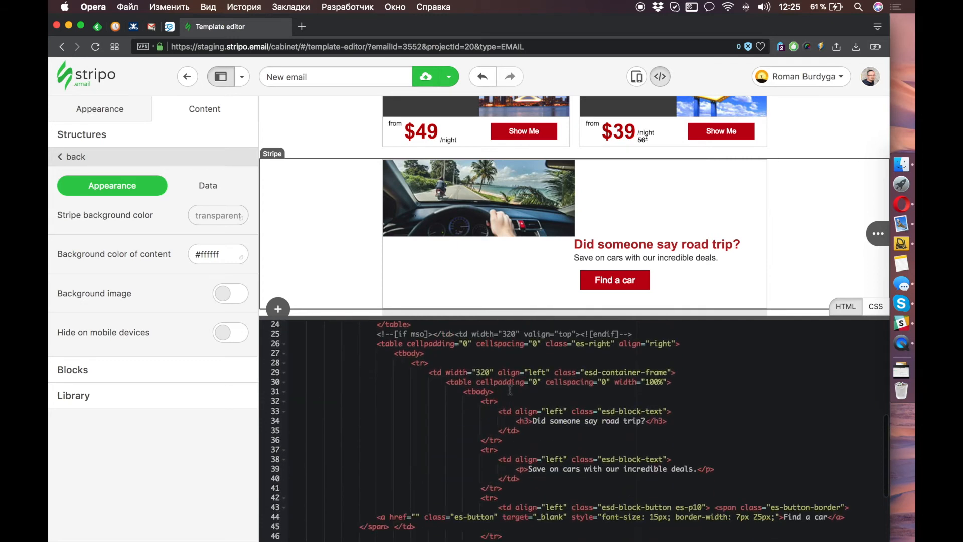
left_click_drag(480, 373, 490, 372)
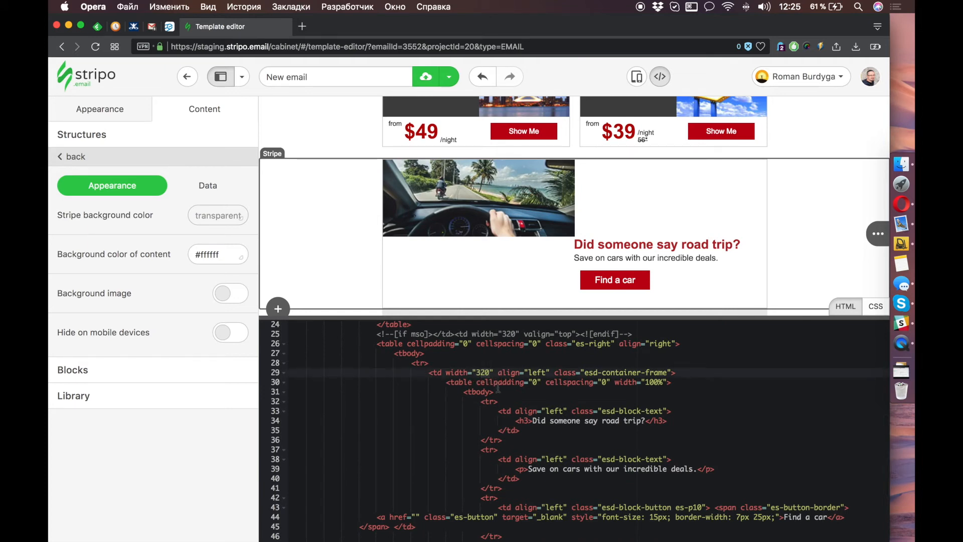
type("19")
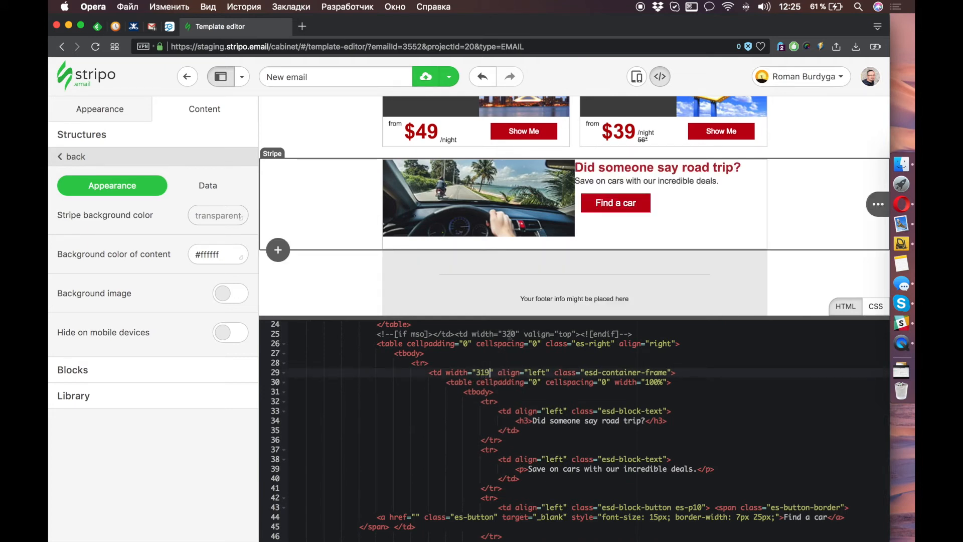
left_click_drag(503, 334, 516, 333)
type("319")
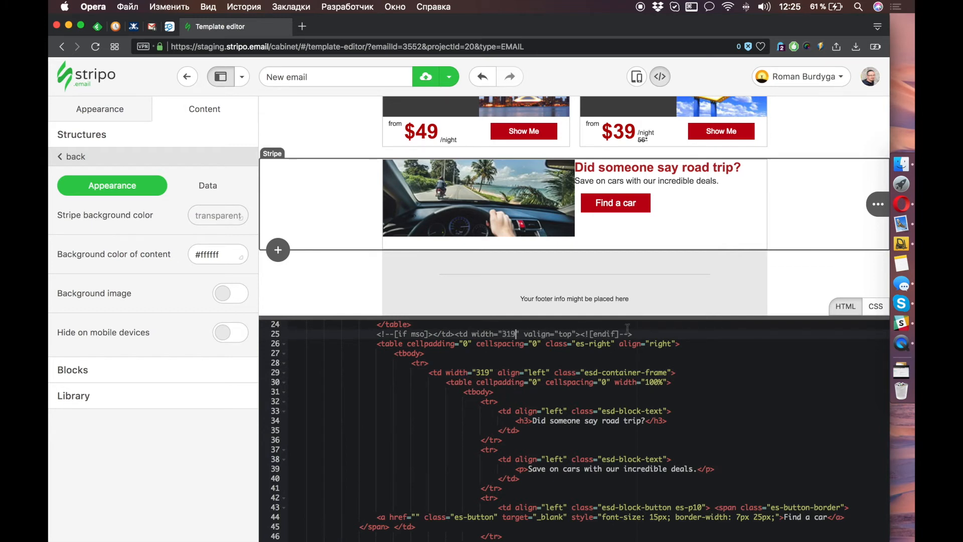
Set the bottom padding of the car banner's structure to 0.
left_click(431, 241)
left_click(198, 412)
left_click(198, 411)
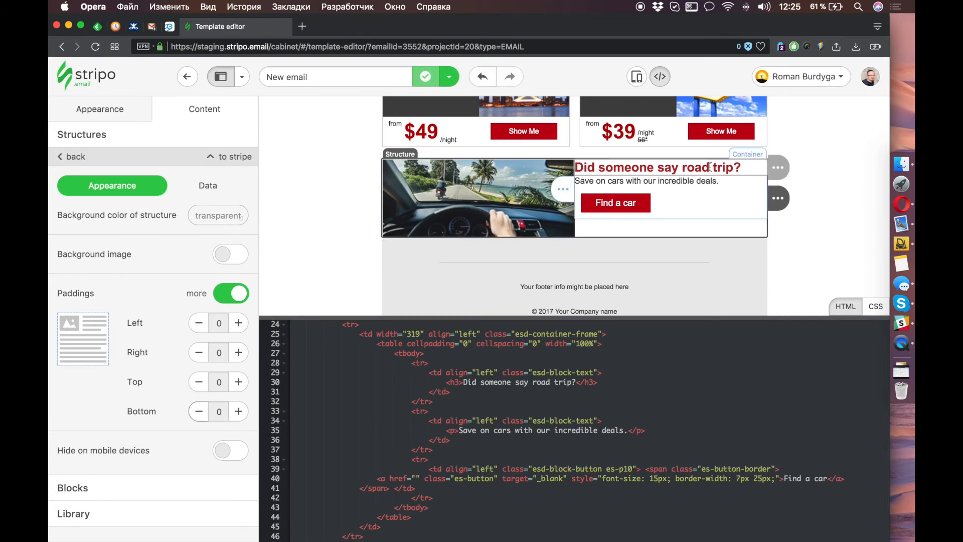
left_click(712, 66)
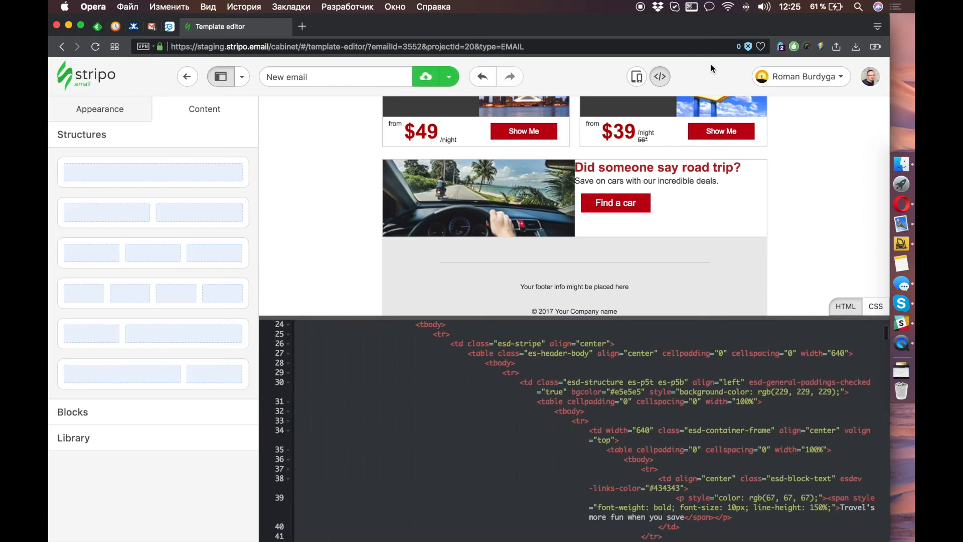
Turn on individual paddings for the "Did someone say road trip?" heading and set its left padding to 20.
left_click(706, 172)
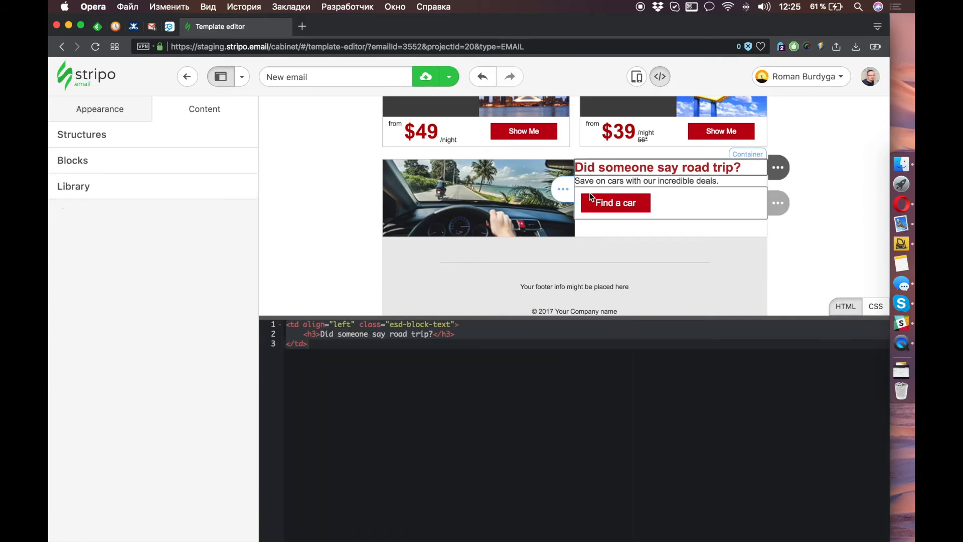
left_click(226, 369)
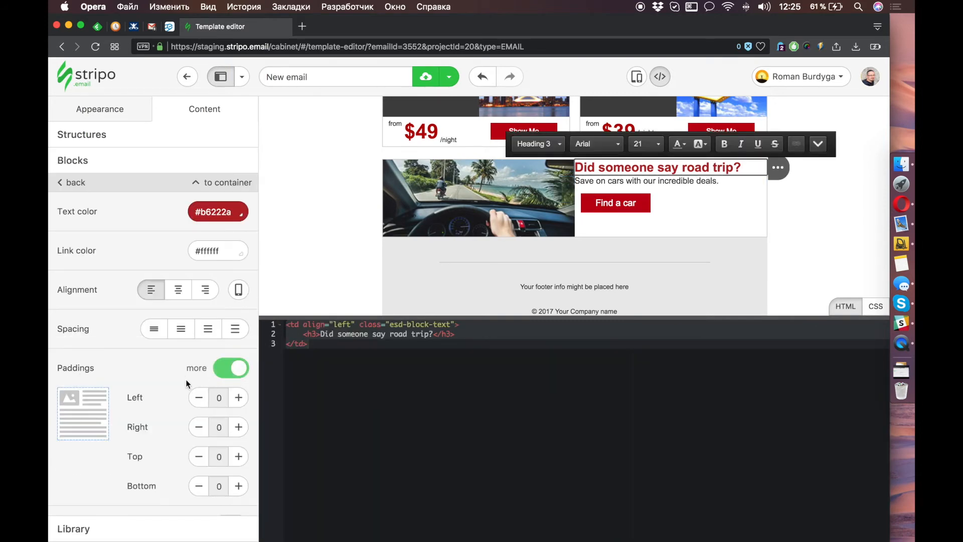
scroll(188, 406, "down", 2)
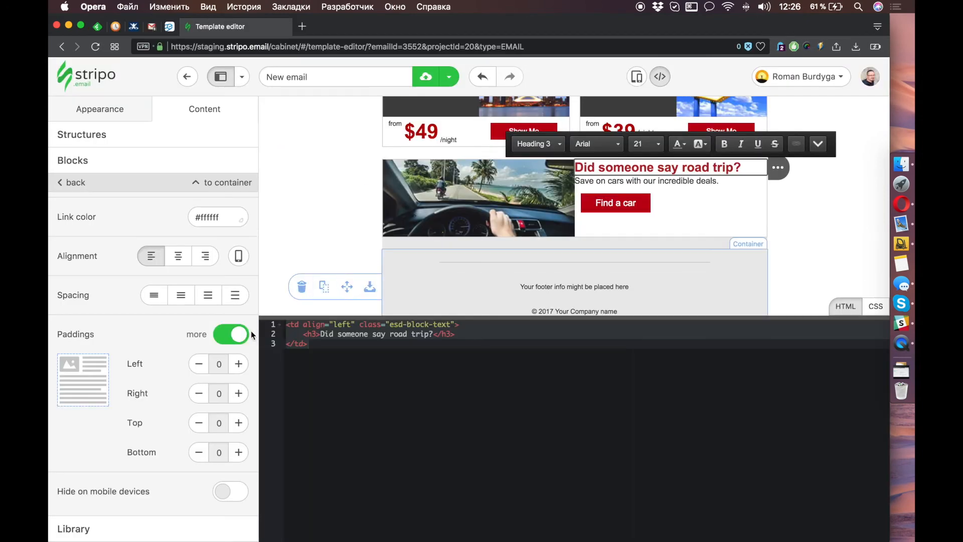
left_click(238, 364)
left_click(238, 365)
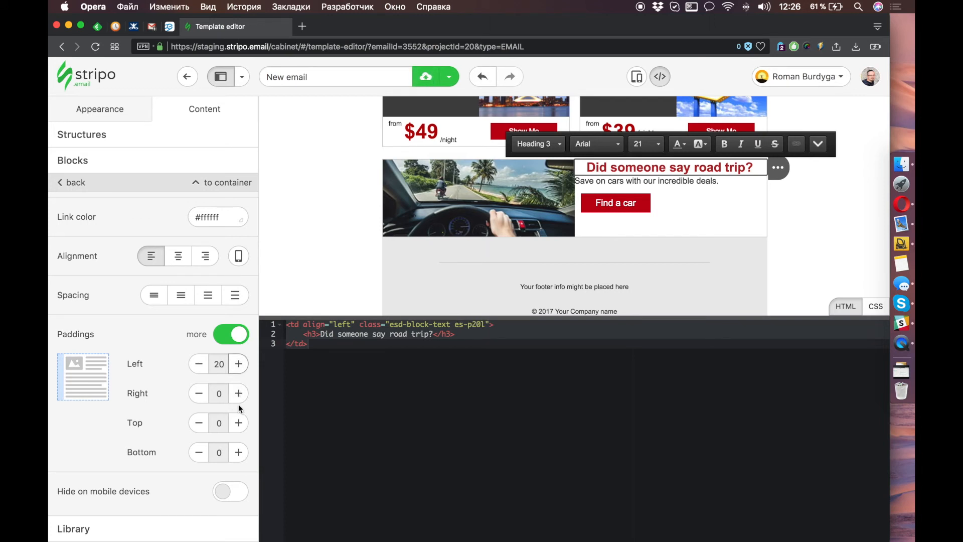
Turn on individual paddings for the "Save on cars with our incredible deals." text and set its left padding to 20.
left_click(659, 180)
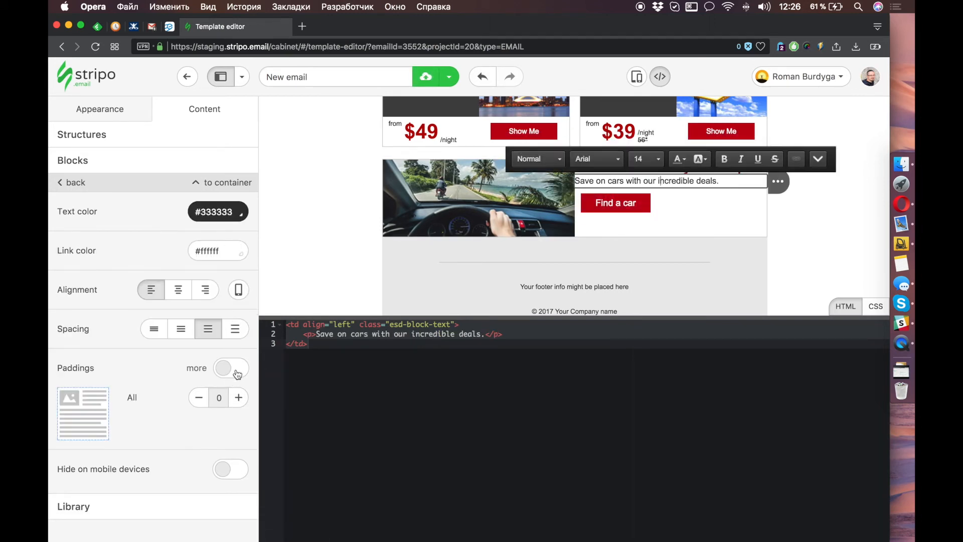
left_click(232, 375)
left_click(238, 398)
left_click(238, 398)
left_click(238, 398)
left_click(239, 398)
Set the "Find a car" button's external paddings to 20 on the left and 0 on the bottom.
left_click(678, 211)
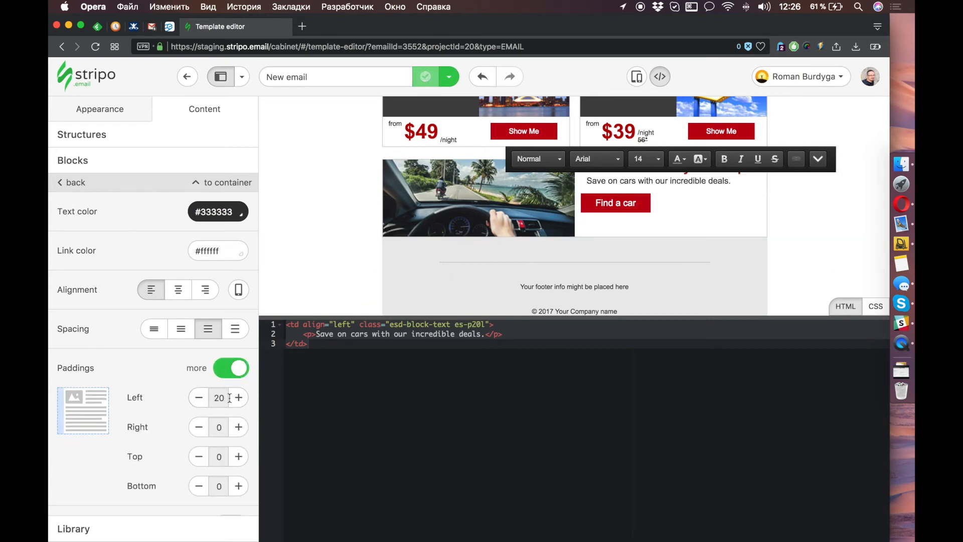
scroll(224, 422, "down", 10)
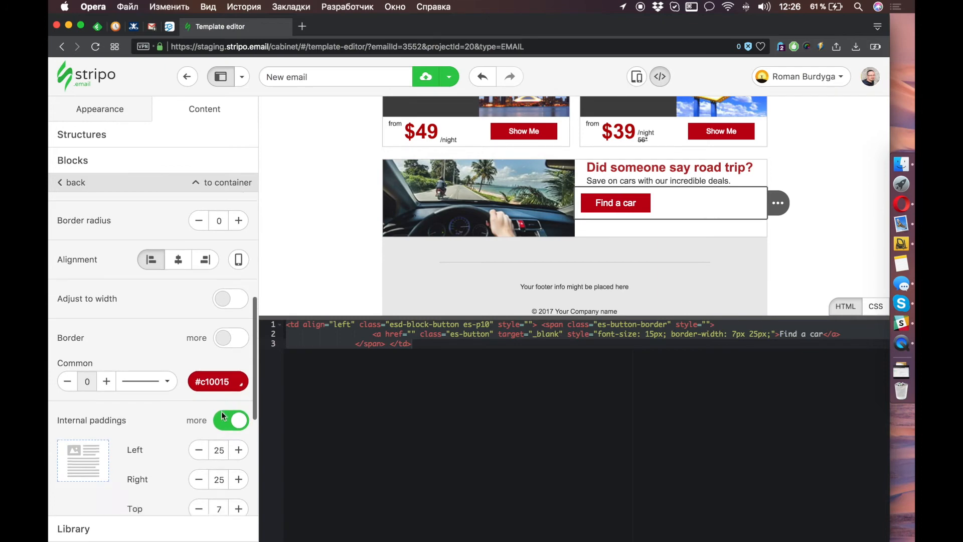
scroll(223, 415, "down", 3)
left_click(238, 365)
left_click(238, 365)
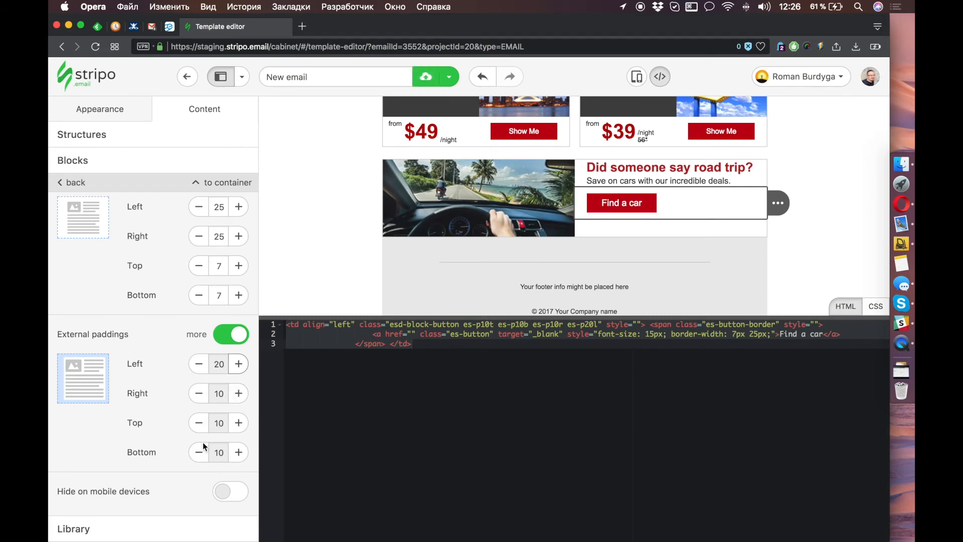
left_click(204, 455)
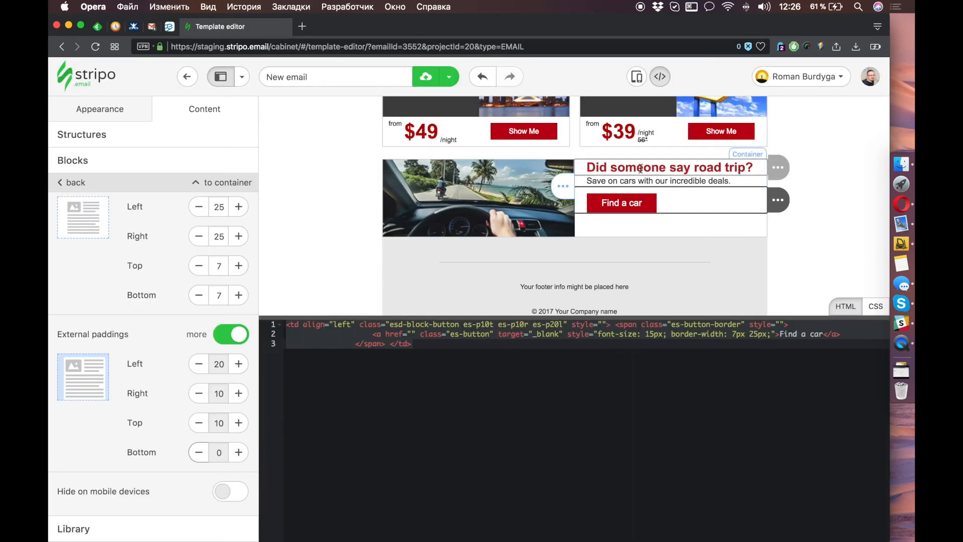
Set the road-trip heading's bottom padding to 5 and close the code editor.
left_click(640, 168)
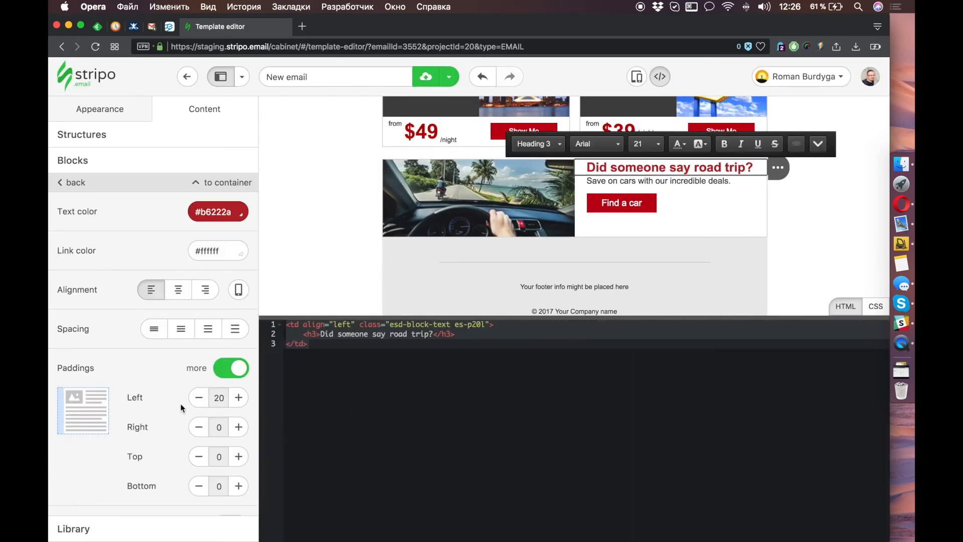
left_click(239, 486)
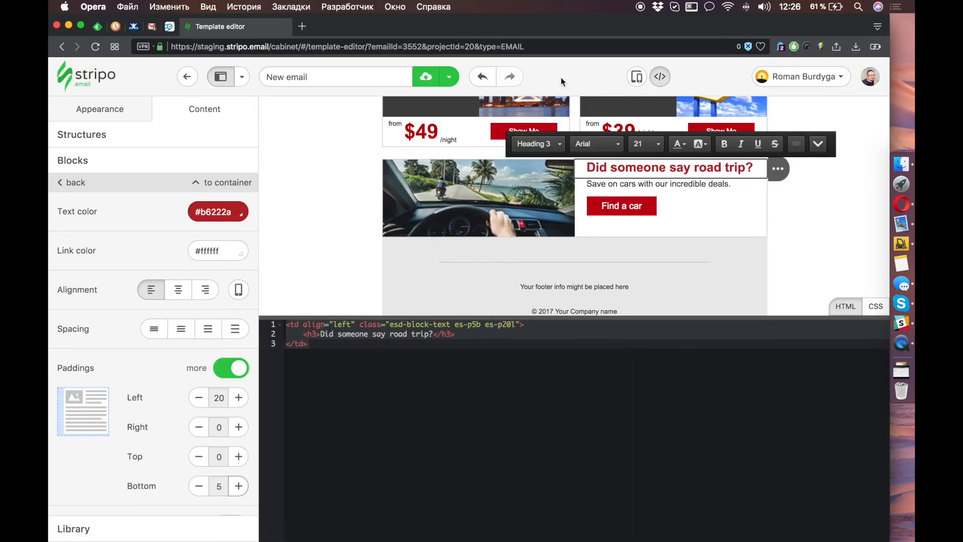
left_click(660, 77)
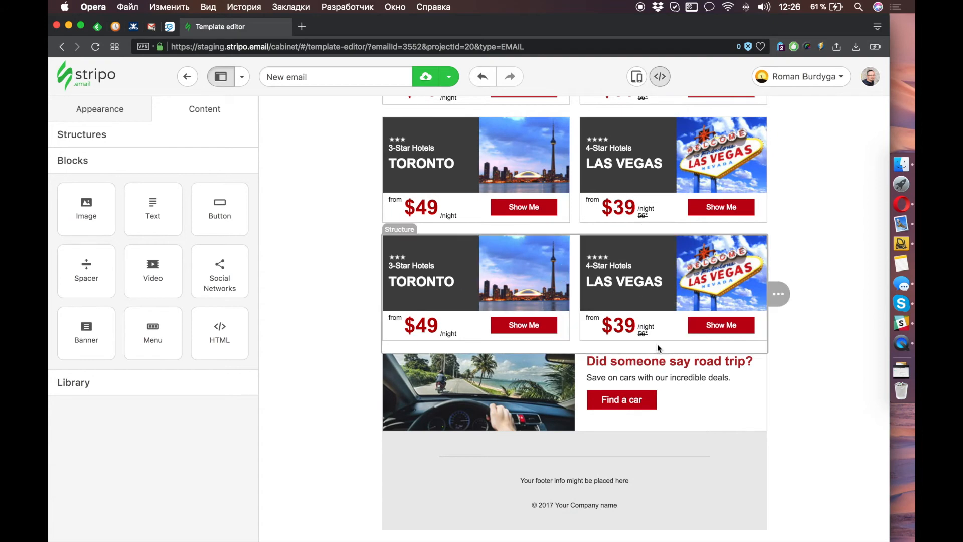
Add a spacer above the road-trip heading, make it dynamic and reduce its height to about 17 px.
left_click_drag(90, 272, 714, 361)
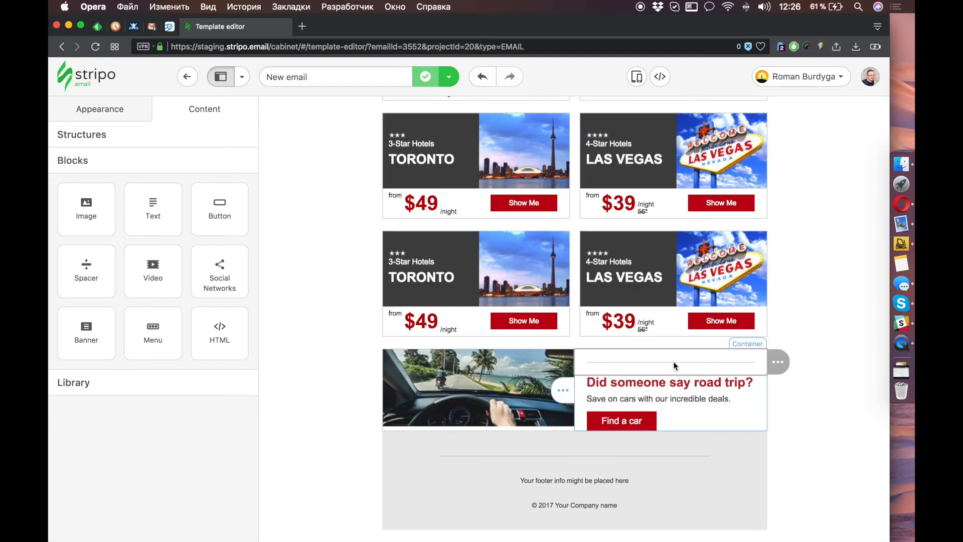
left_click(233, 215)
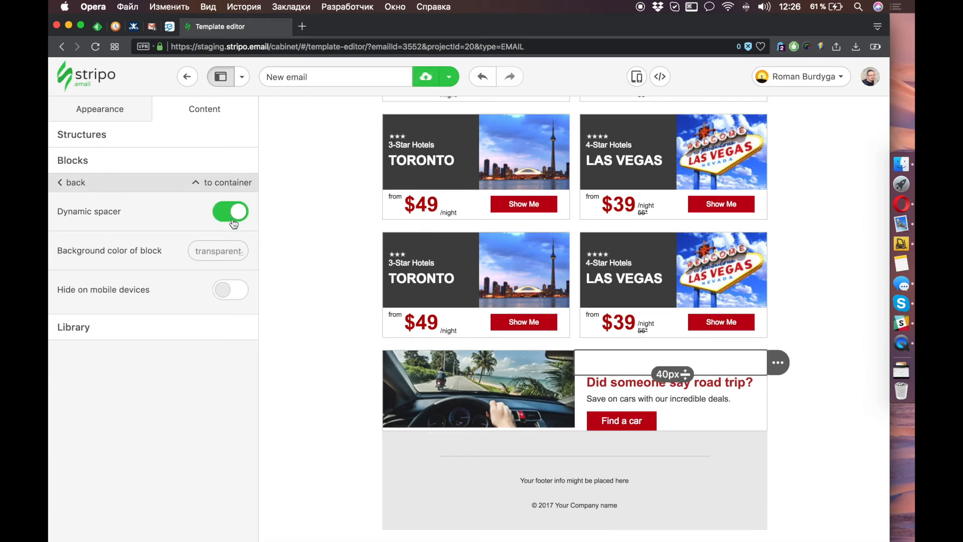
left_click_drag(685, 373, 684, 364)
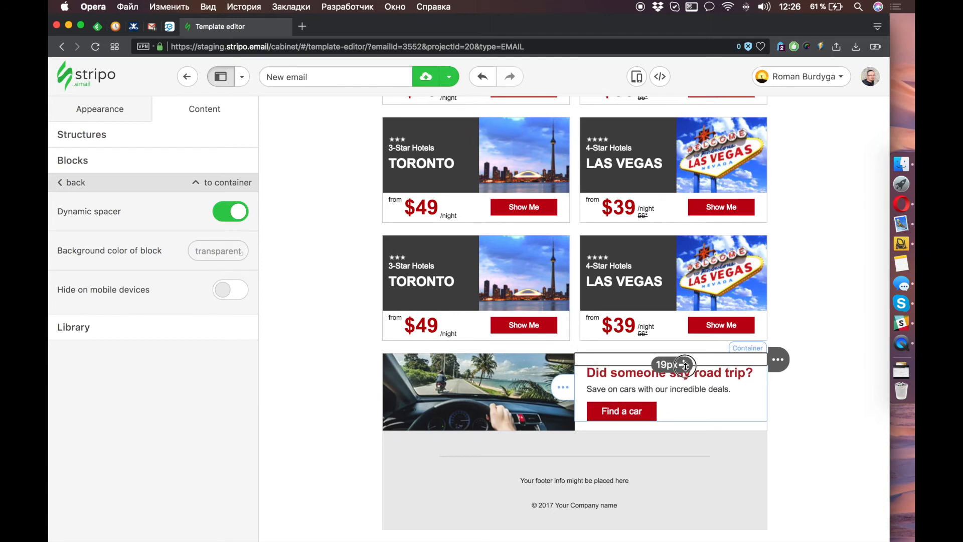
left_click(714, 86)
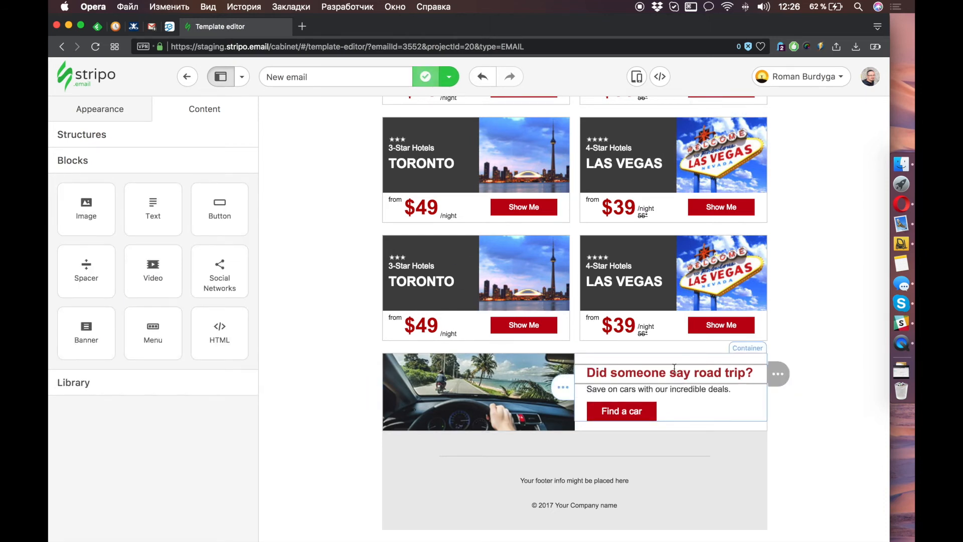
left_click_drag(670, 364, 671, 362)
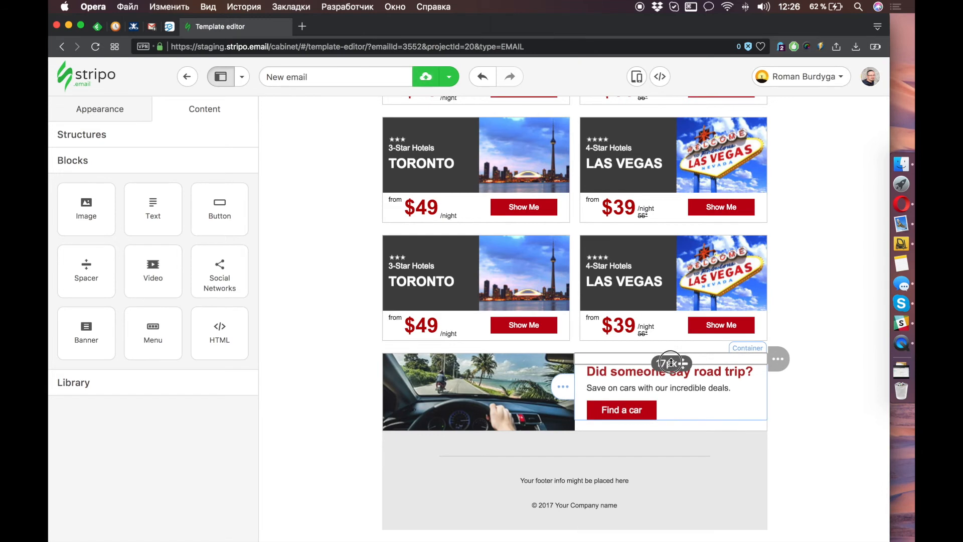
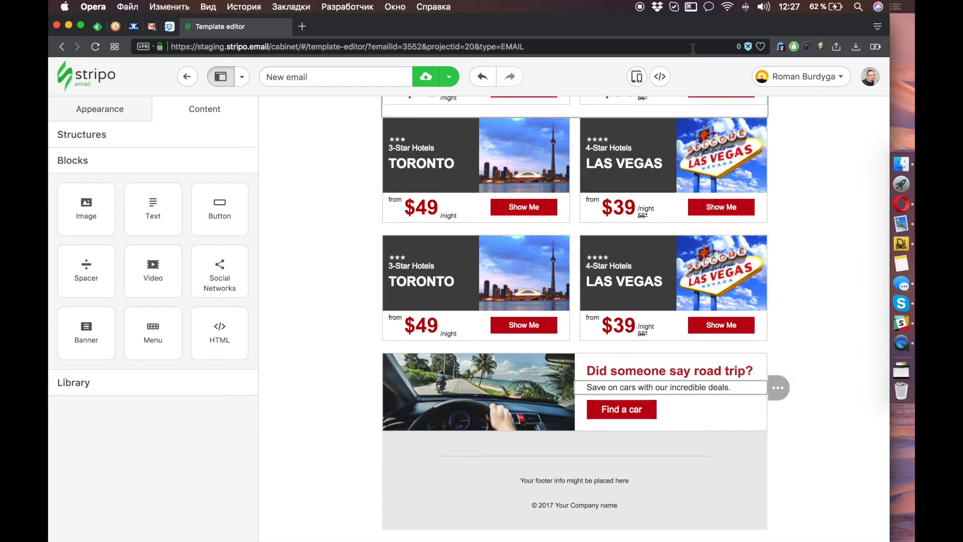
Preview the email and check how the car banner looks on the mobile screen, then return to the editor.
left_click(636, 77)
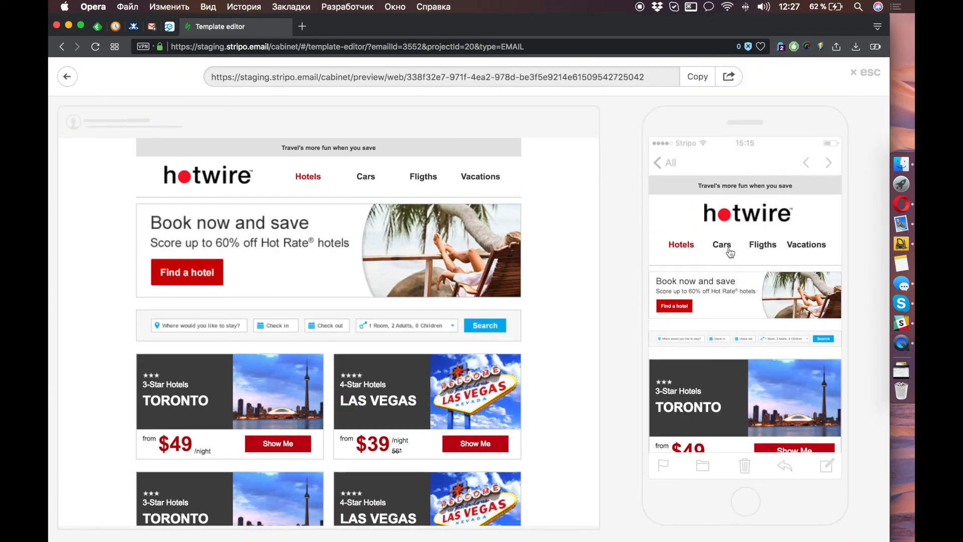
scroll(781, 271, "down", 15)
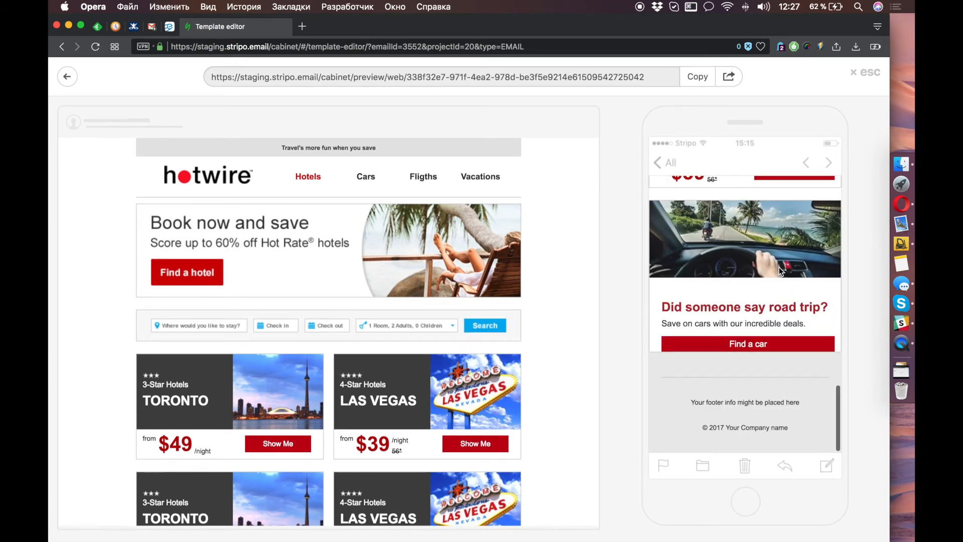
scroll(780, 271, "up", 2)
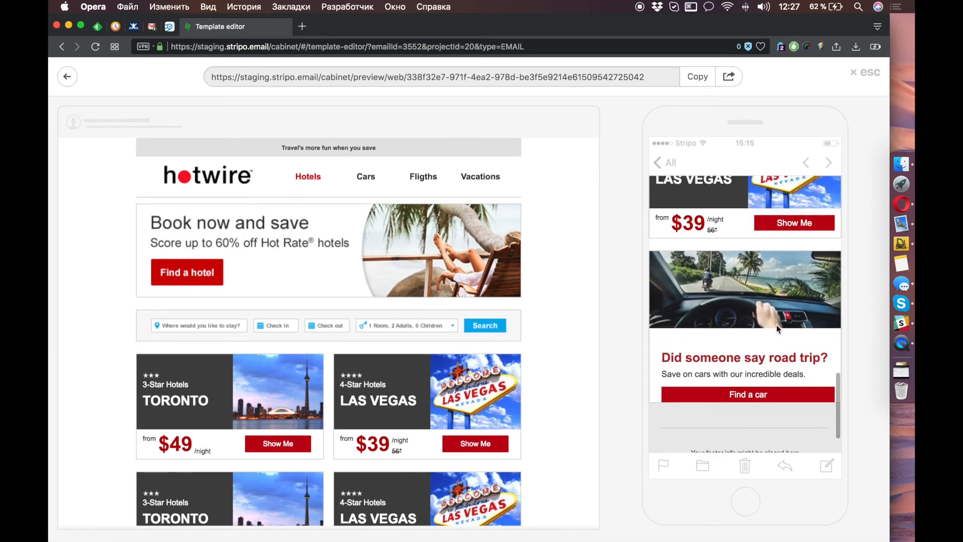
left_click(873, 75)
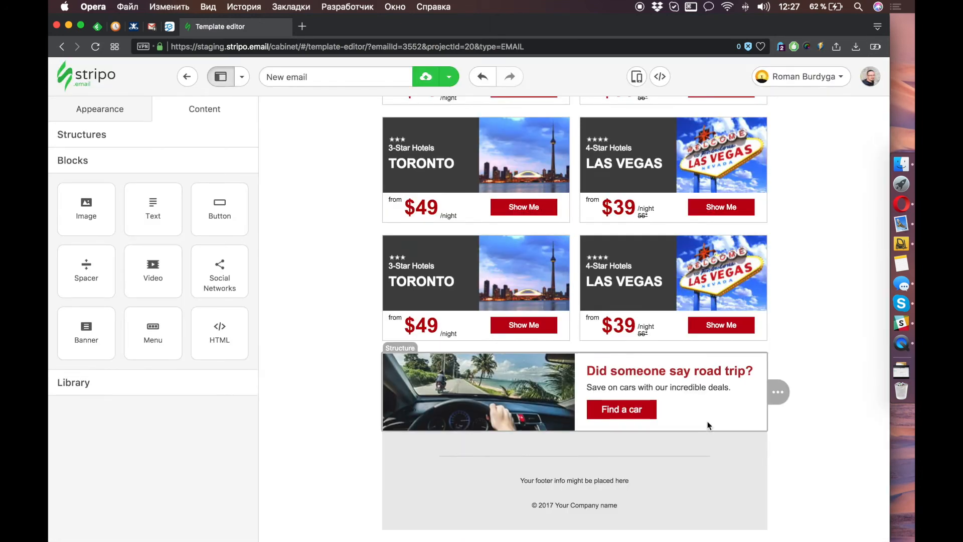
Add the class es-m-p20b to the code of the car banner's text container, then close the code editor.
left_click(749, 347)
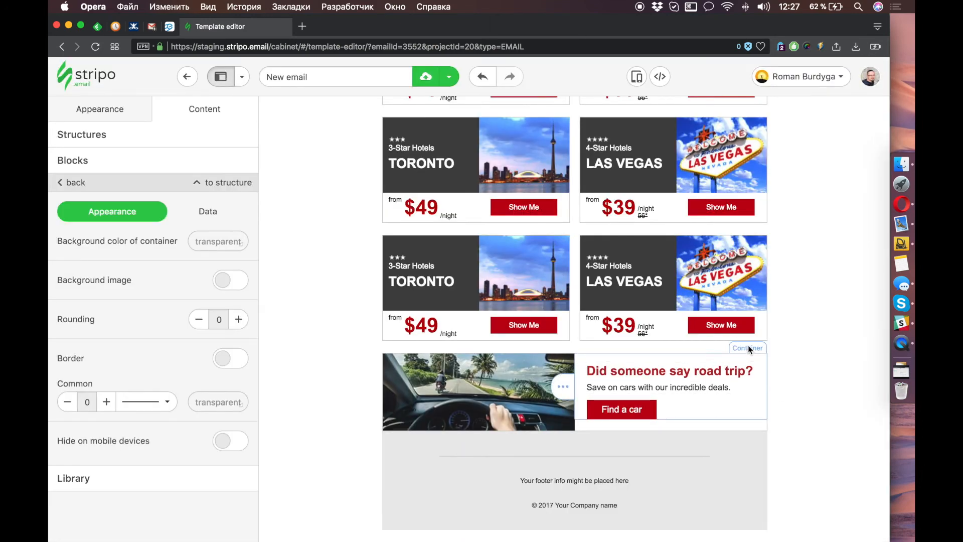
mouse_move(750, 359)
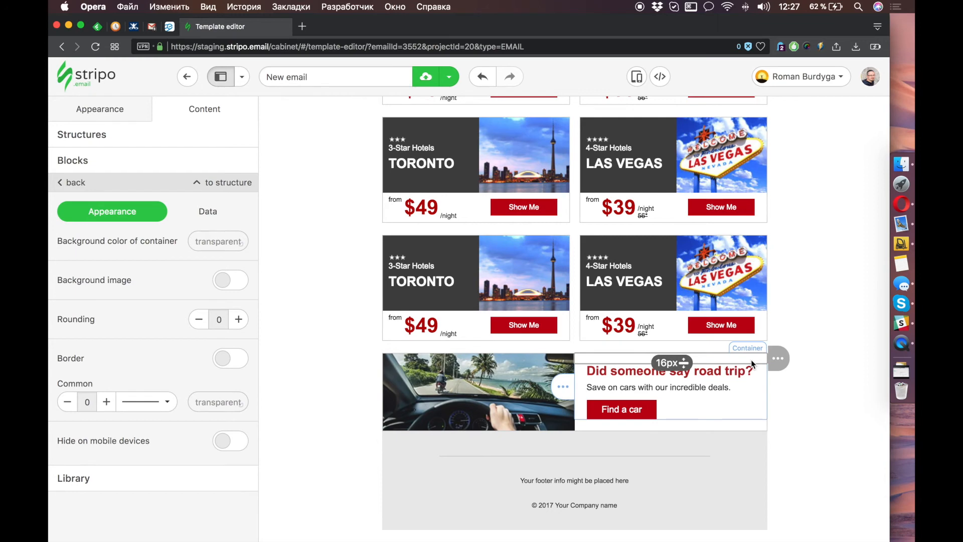
left_click(660, 76)
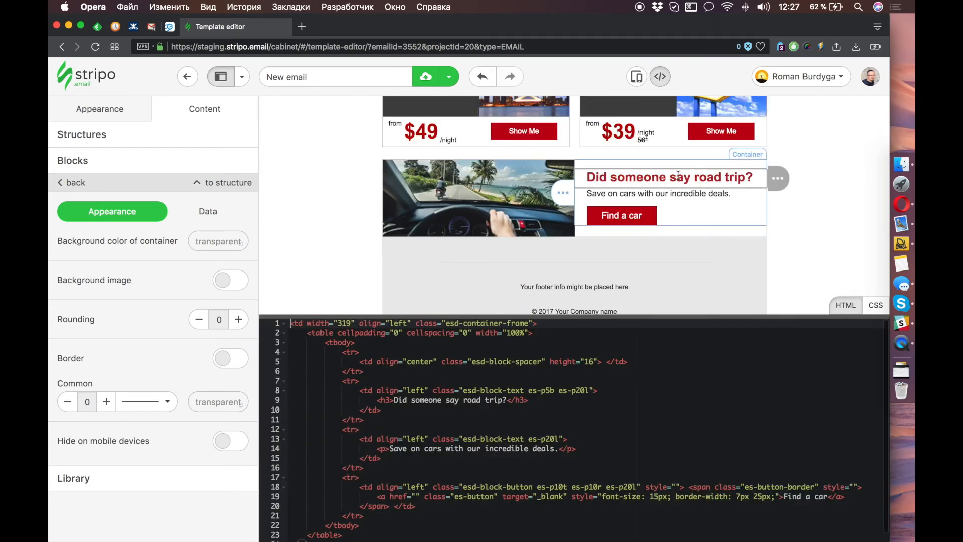
scroll(570, 258, "down", 1)
scroll(556, 269, "up", 5)
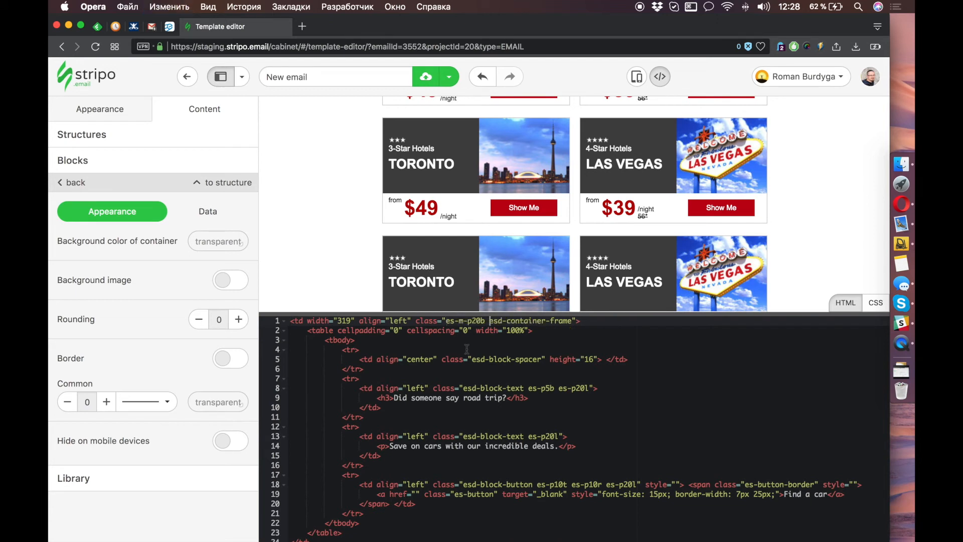
left_click(658, 77)
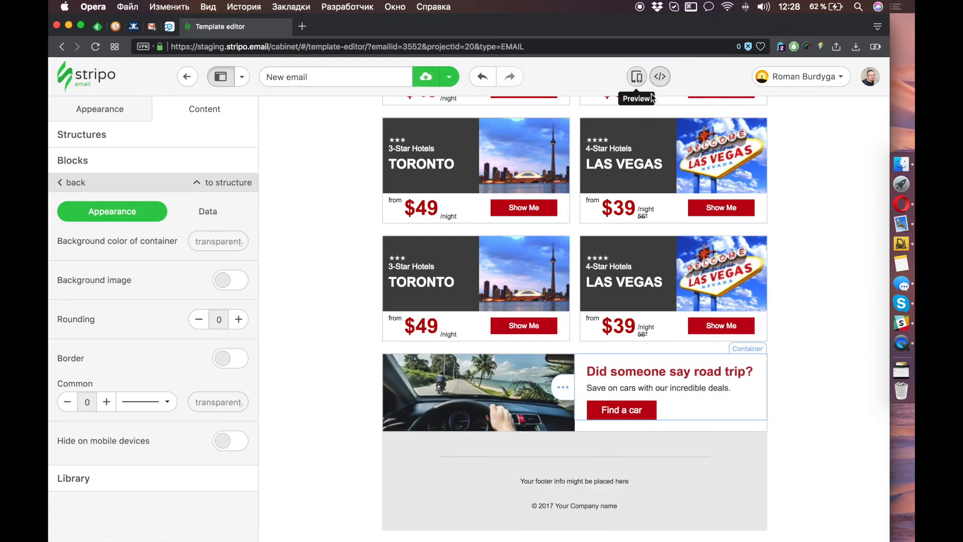
Preview the email and check the space below the "Find a car" button on the mobile screen, then return to the editor.
left_click(636, 76)
scroll(762, 261, "down", 15)
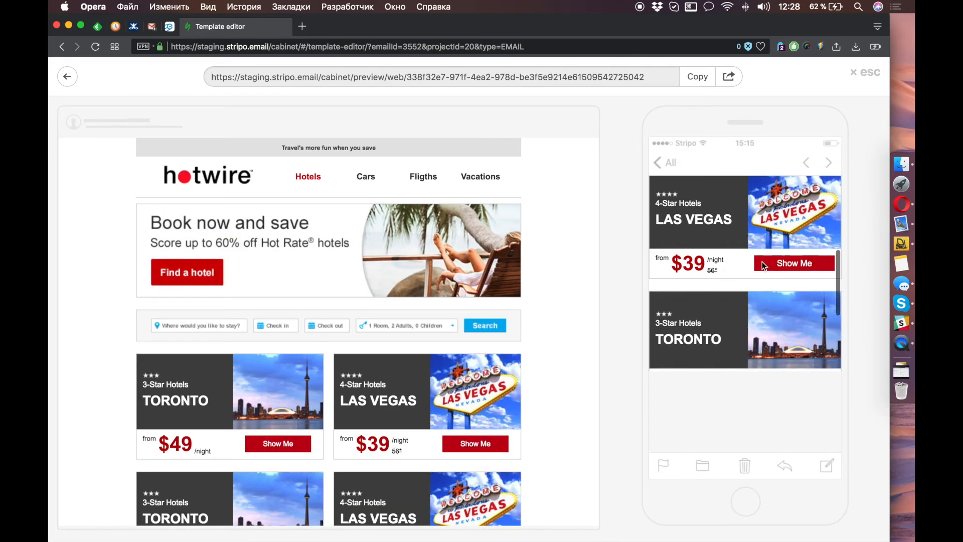
scroll(762, 261, "down", 10)
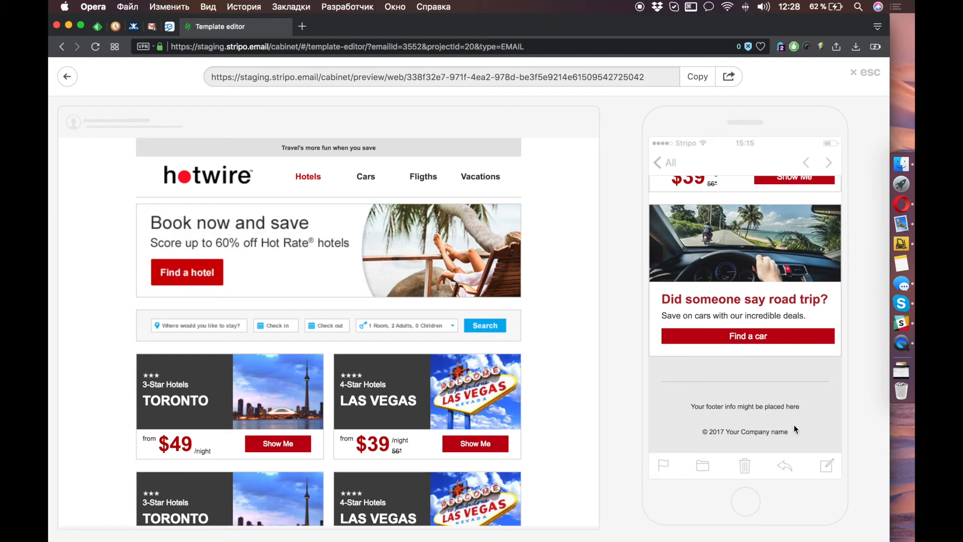
left_click(877, 75)
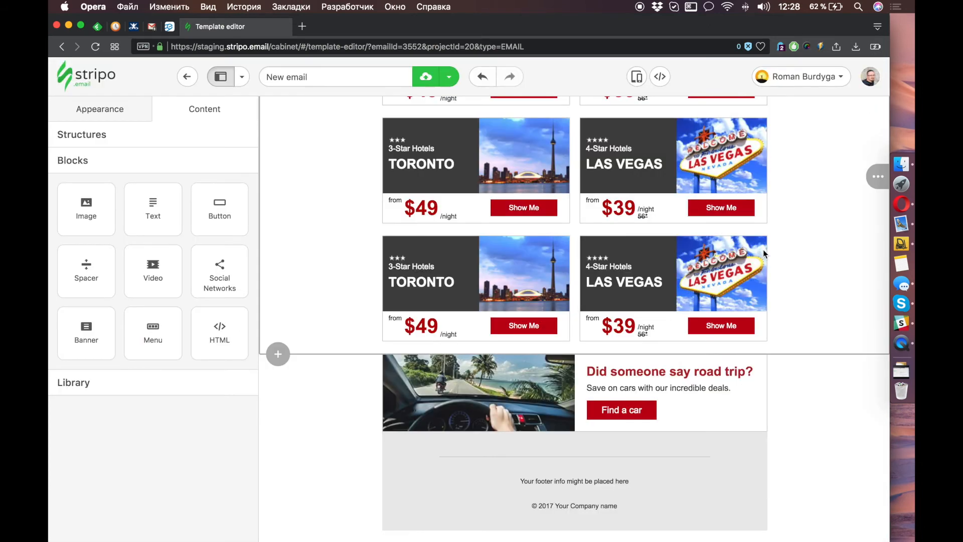
Set the right padding of the "Did someone say road trip?" heading to 20.
left_click(759, 378)
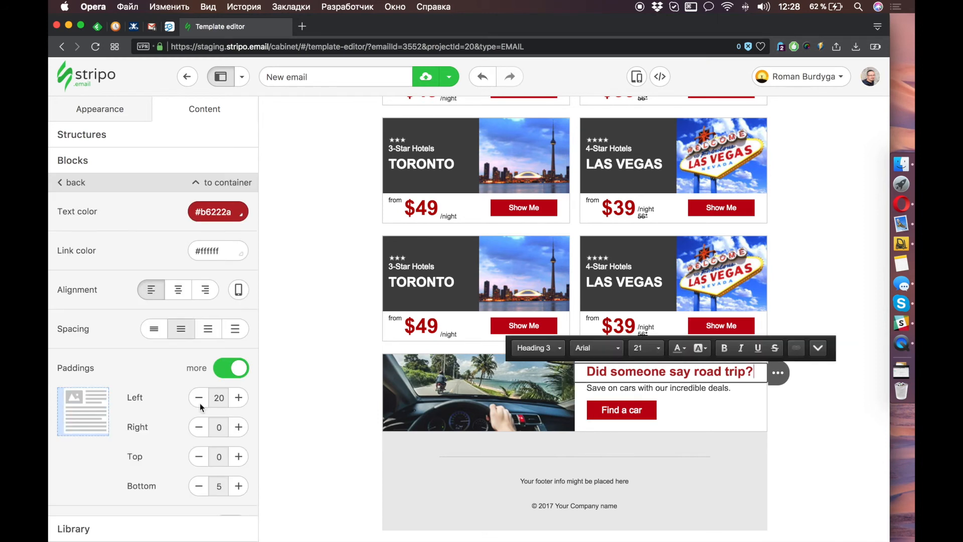
left_click(238, 427)
left_click(239, 427)
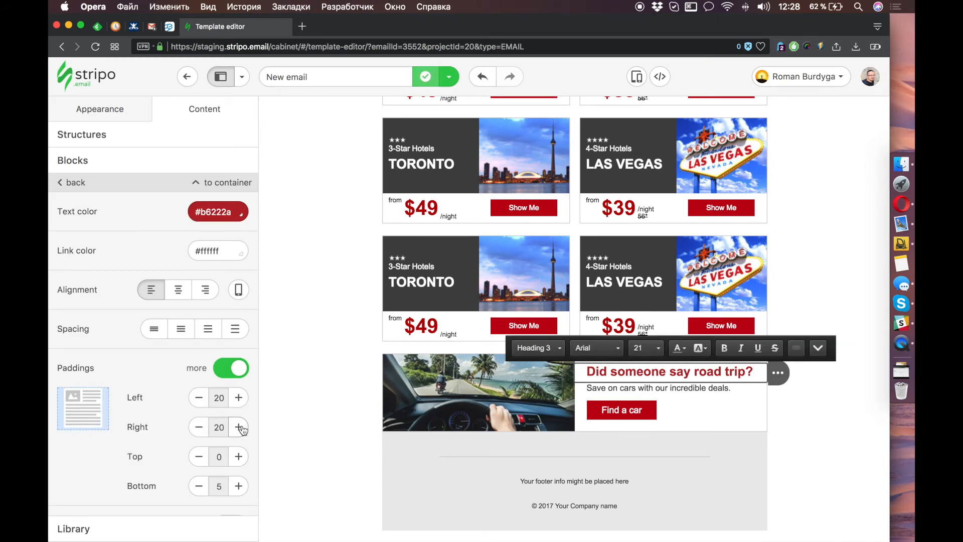
Set the right padding of the "Save on cars" text to 20 and increase the "Find a car" button's right external padding.
left_click(735, 391)
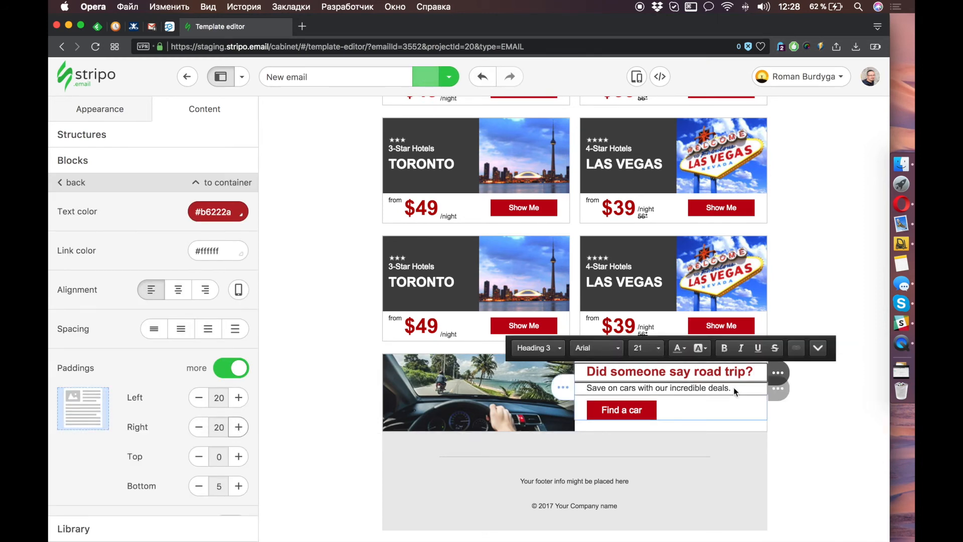
left_click(233, 431)
left_click(233, 431)
left_click(233, 432)
left_click(235, 429)
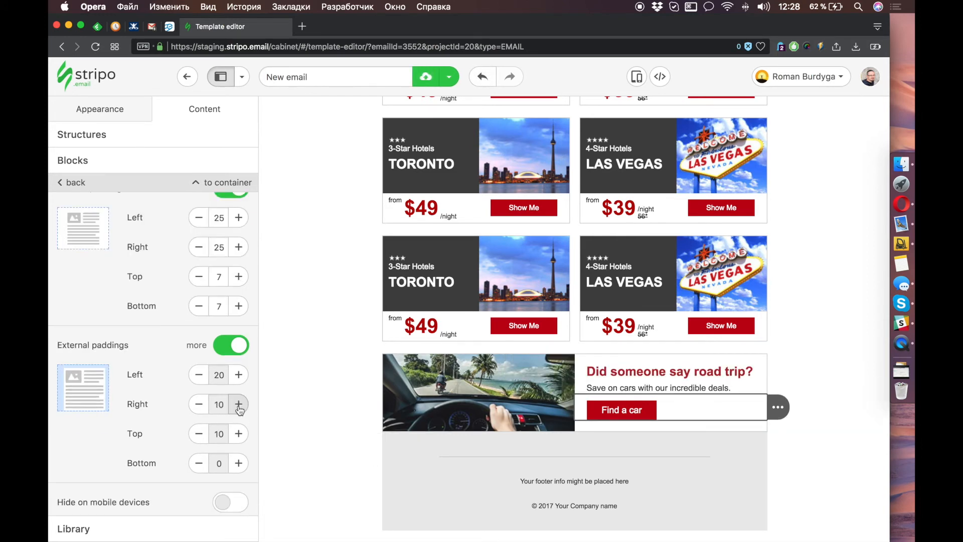
left_click(239, 406)
left_click(239, 406)
Preview the email and check the car banner's side margins on the mobile screen, then close the preview.
left_click(637, 78)
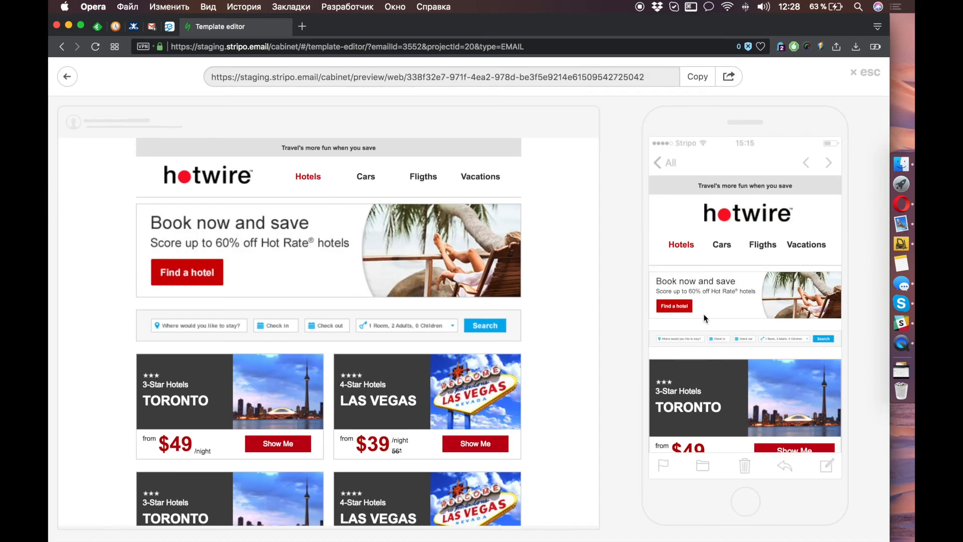
scroll(722, 315, "down", 5)
scroll(736, 319, "down", 5)
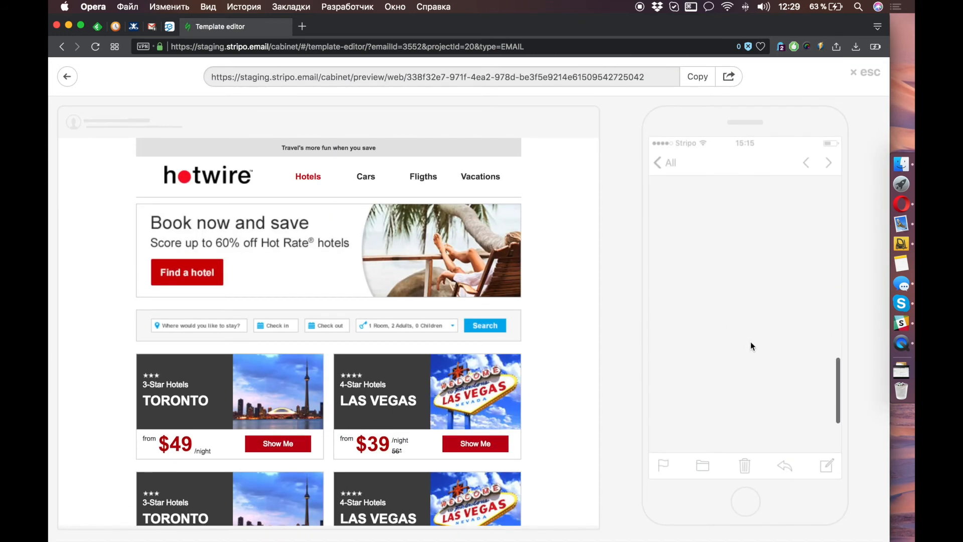
scroll(751, 345, "down", 2)
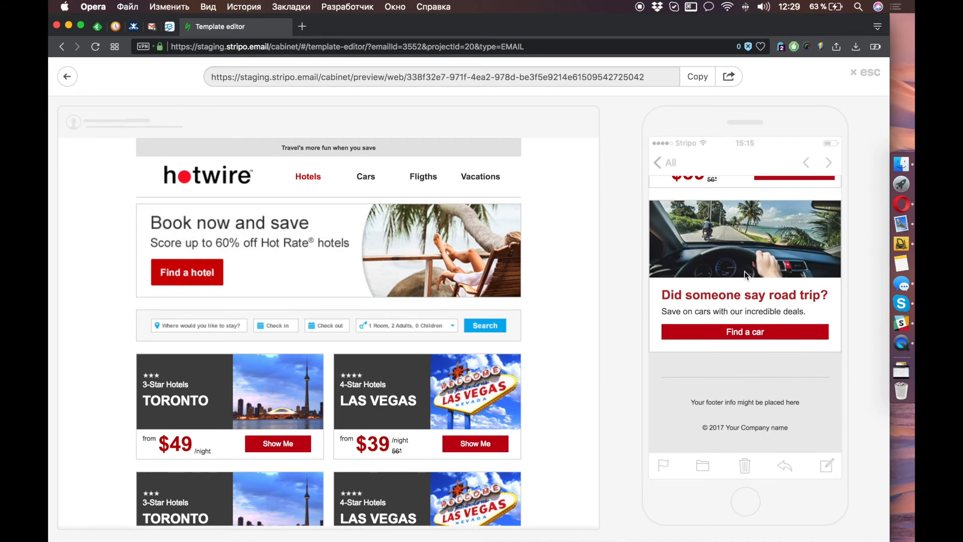
scroll(750, 301, "up", 1)
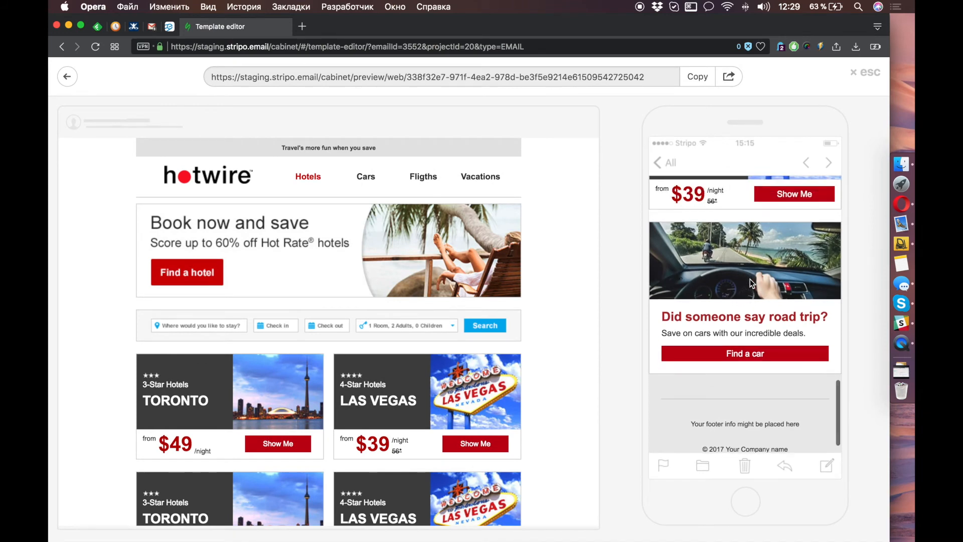
left_click(871, 73)
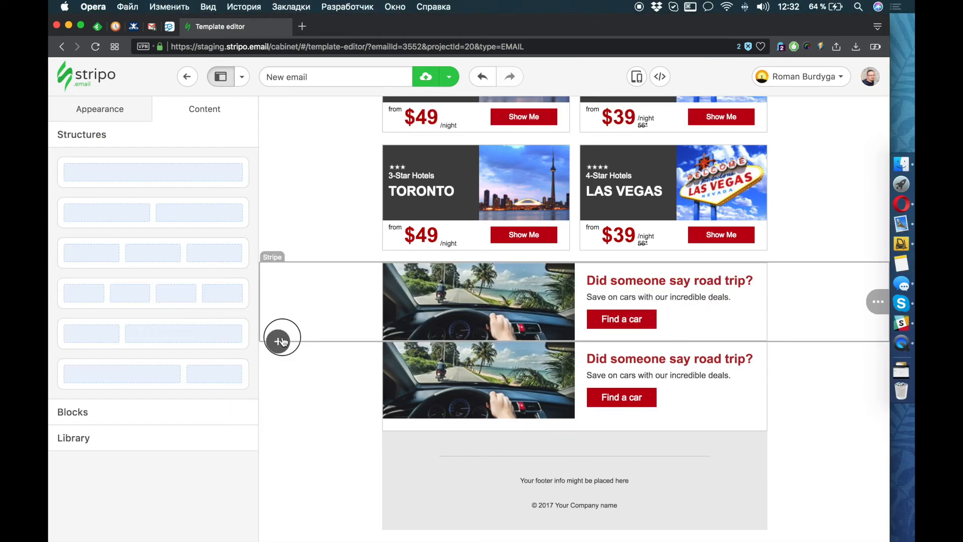
Insert a one-column structure between the two car banners and remove its bottom padding.
left_click(278, 341)
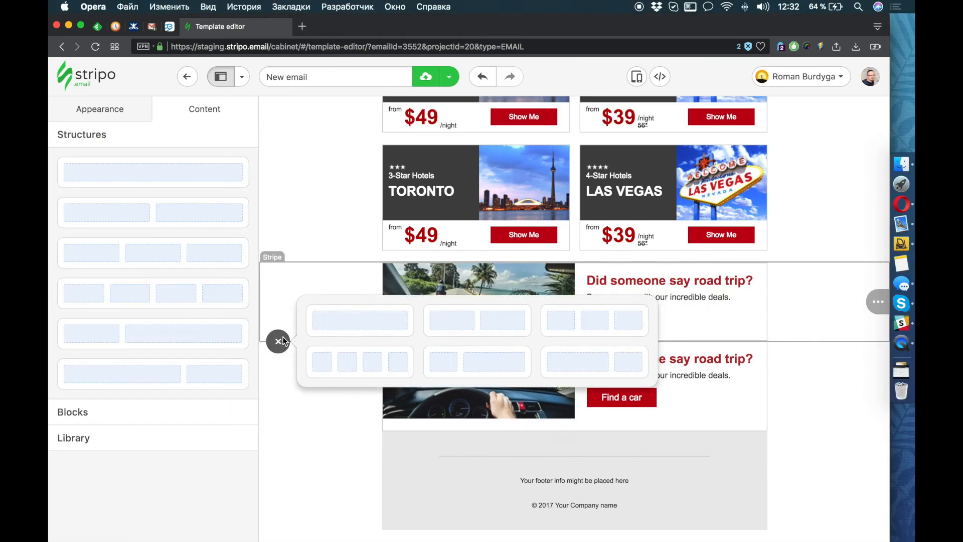
left_click(382, 331)
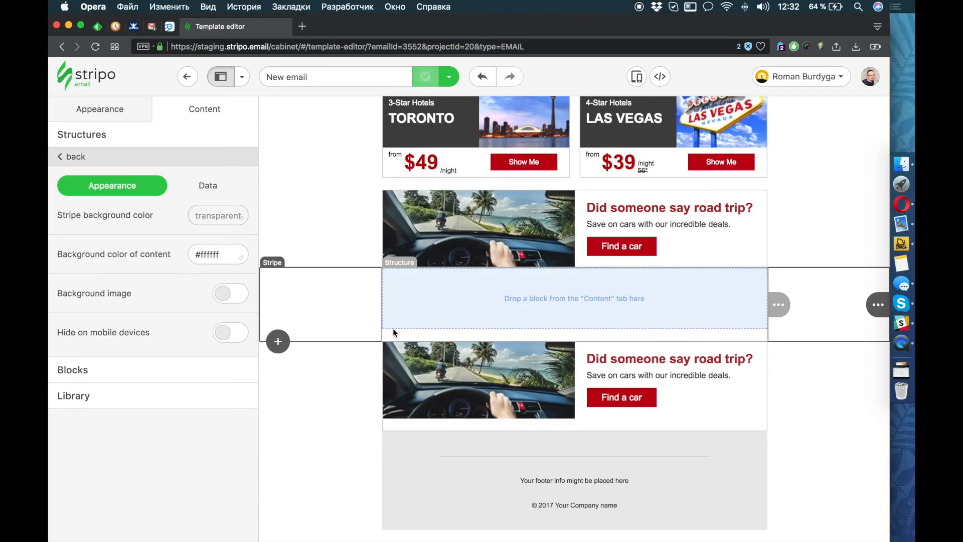
left_click(431, 339)
left_click(200, 412)
left_click(102, 488)
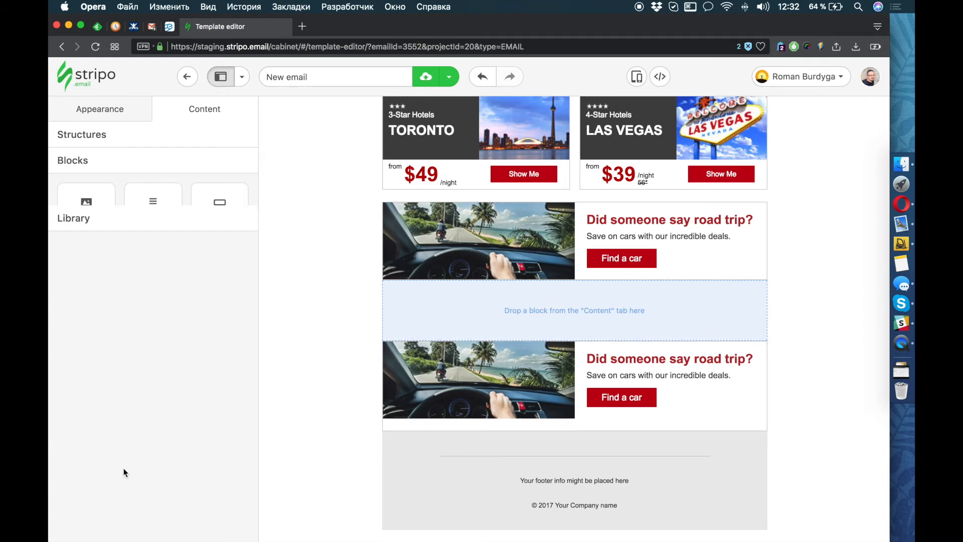
Place a spacer in the empty structure between the banners, make it dynamic and reduce its height to 20 px.
left_click_drag(105, 228, 206, 206)
left_click_drag(92, 269, 507, 314)
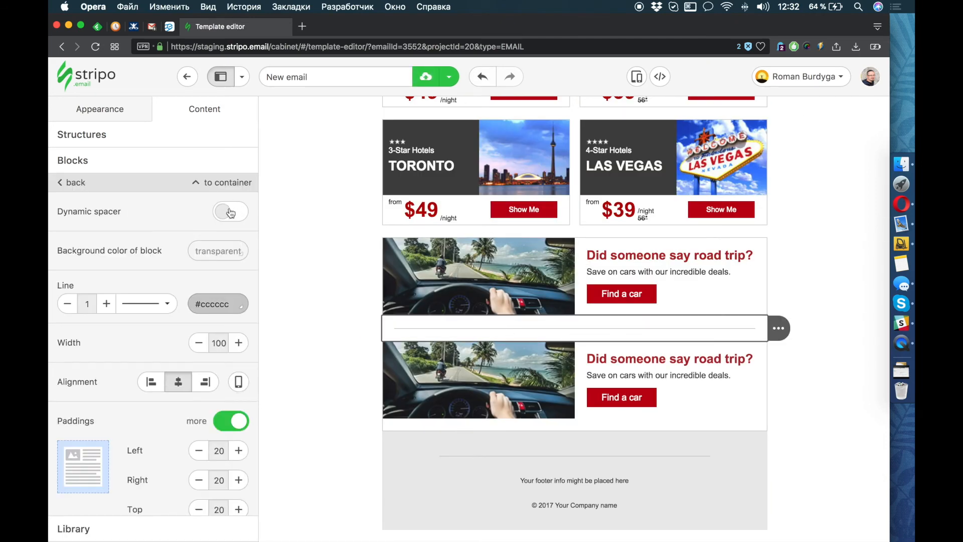
left_click(230, 212)
left_click_drag(578, 342, 576, 337)
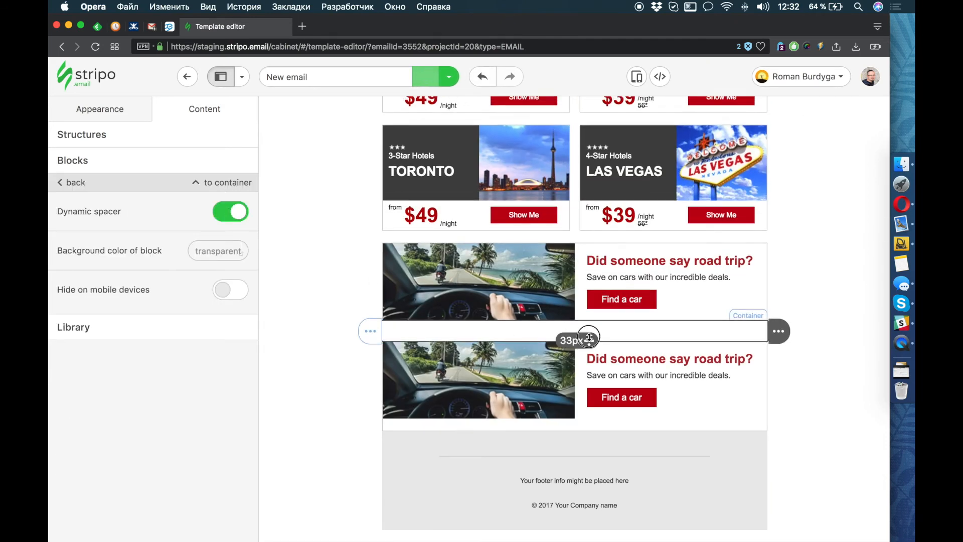
Place a copy of the spacer stripe below the second car banner and delete the empty container directly under that banner.
scroll(579, 381, "up", 2)
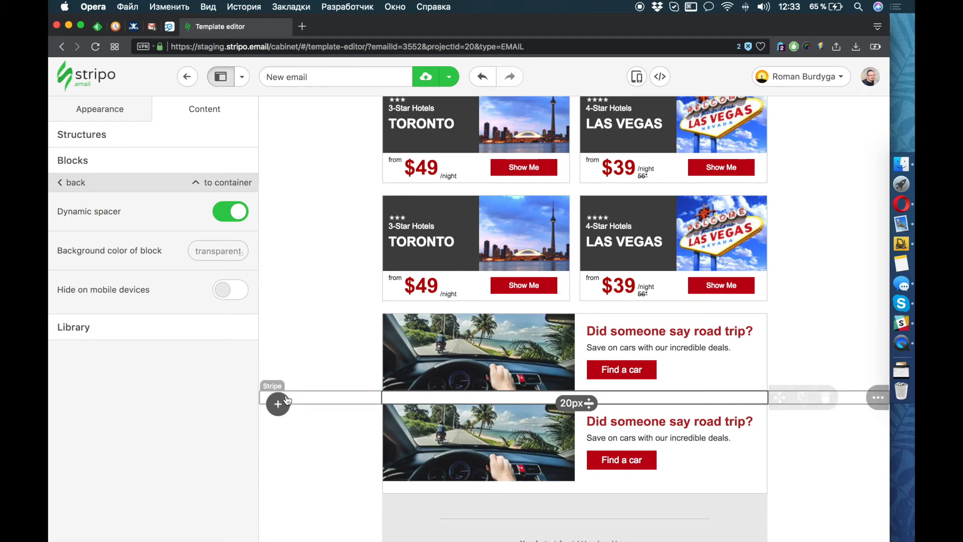
left_click(878, 399)
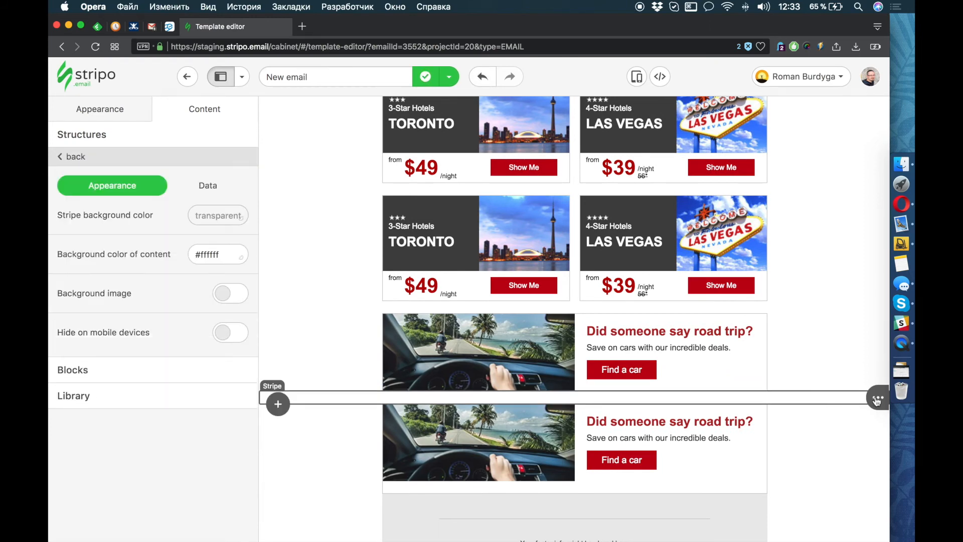
left_click_drag(853, 399, 798, 493)
scroll(777, 291, "down", 2)
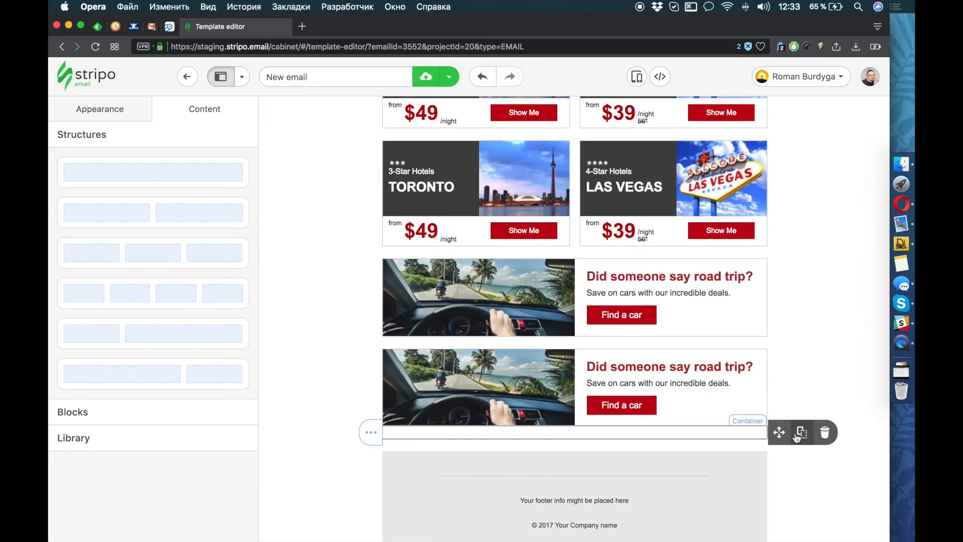
left_click(753, 424)
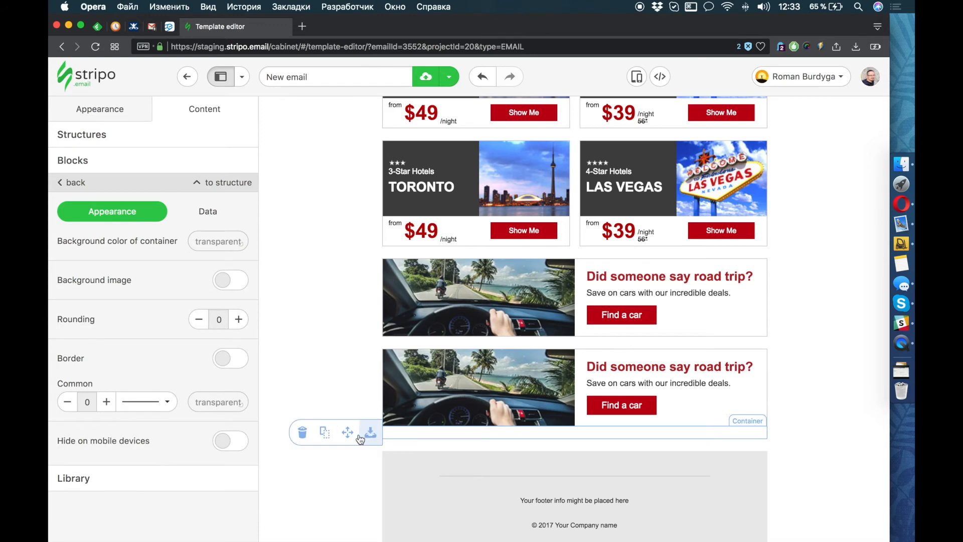
left_click(303, 431)
Replace the second banner's car image with the airplane wing picture.
left_click(459, 377)
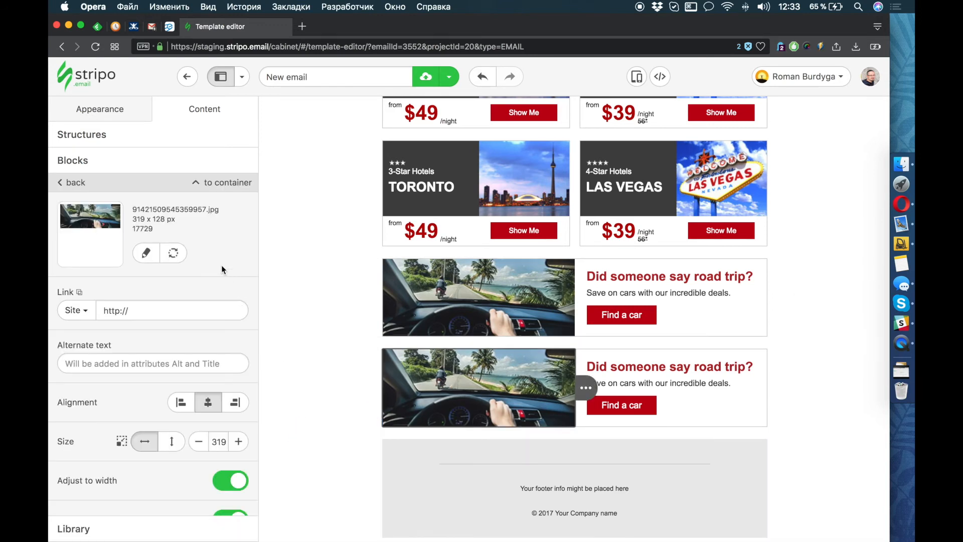
left_click(176, 254)
left_click(216, 401)
scroll(216, 399, "down", 5)
scroll(215, 399, "down", 4)
left_click(104, 374)
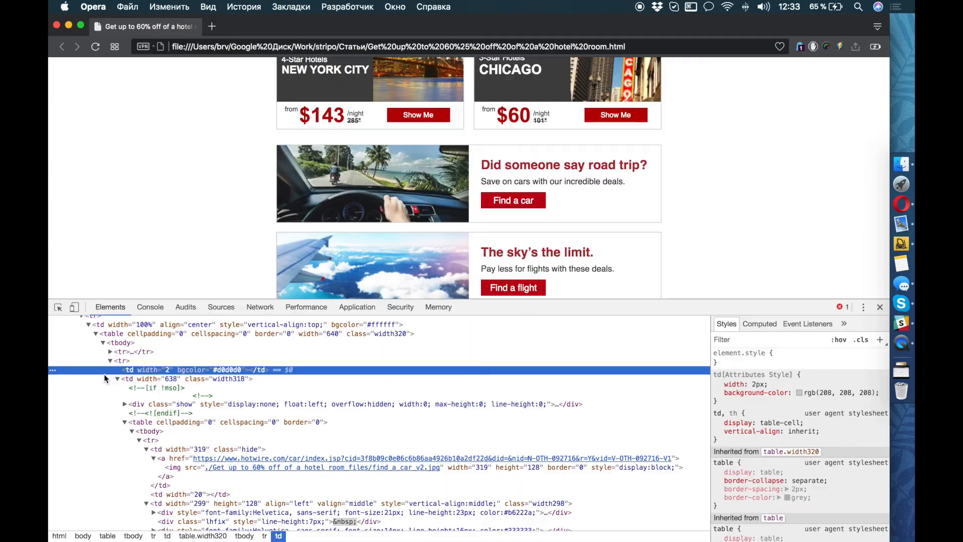
Replace the second banner's heading with "The sky's the limit." copied from the original Hotwire email.
left_click_drag(595, 252, 497, 251)
key("super+c")
key("super+grave")
left_click(665, 367)
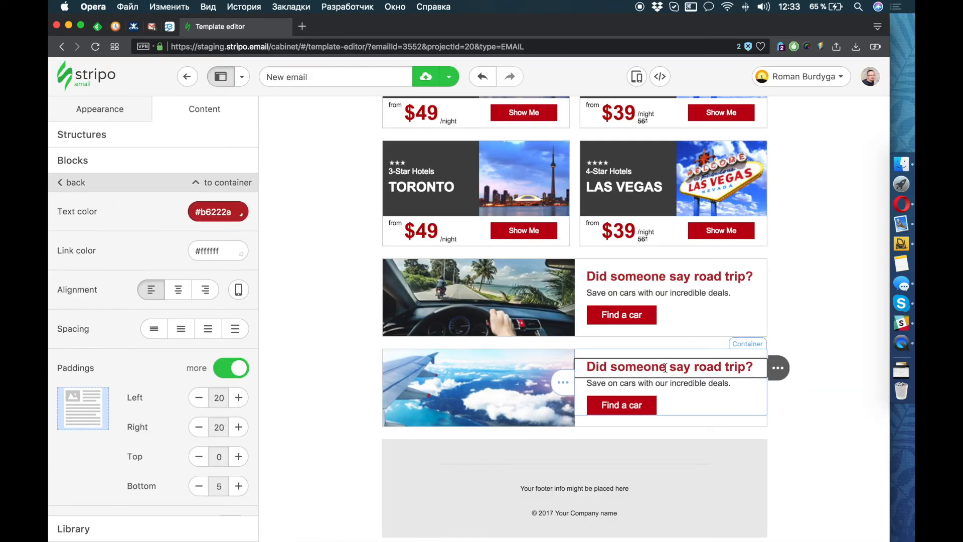
key("super+a")
key("super+v")
Replace the second banner's description with "Pay less for flights with these deals." copied from the original email.
key("super+grave")
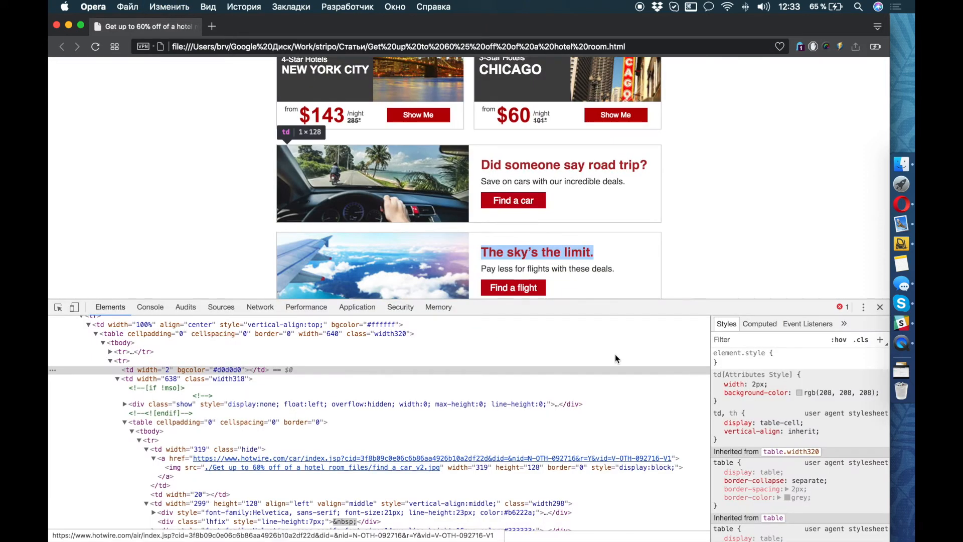
left_click_drag(615, 269, 489, 269)
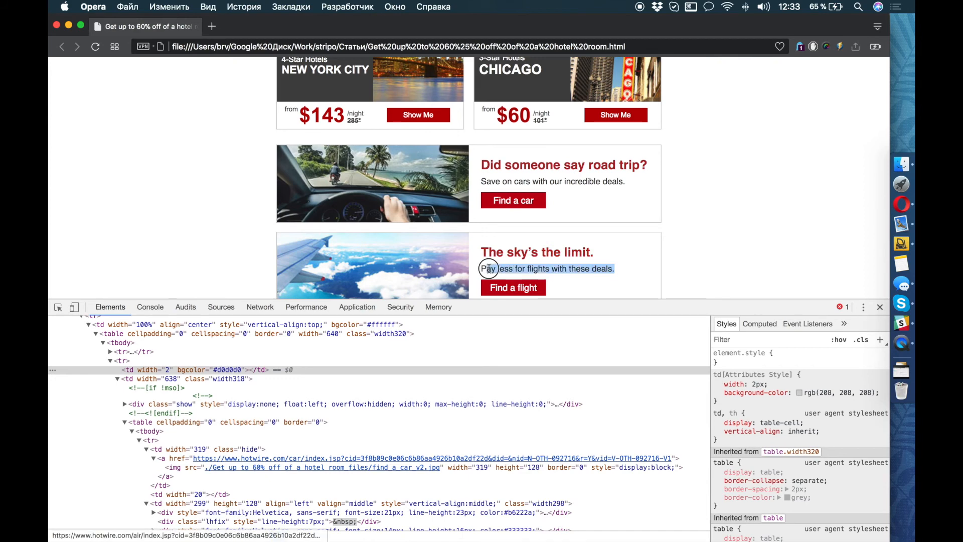
key("super+c")
key("super+grave")
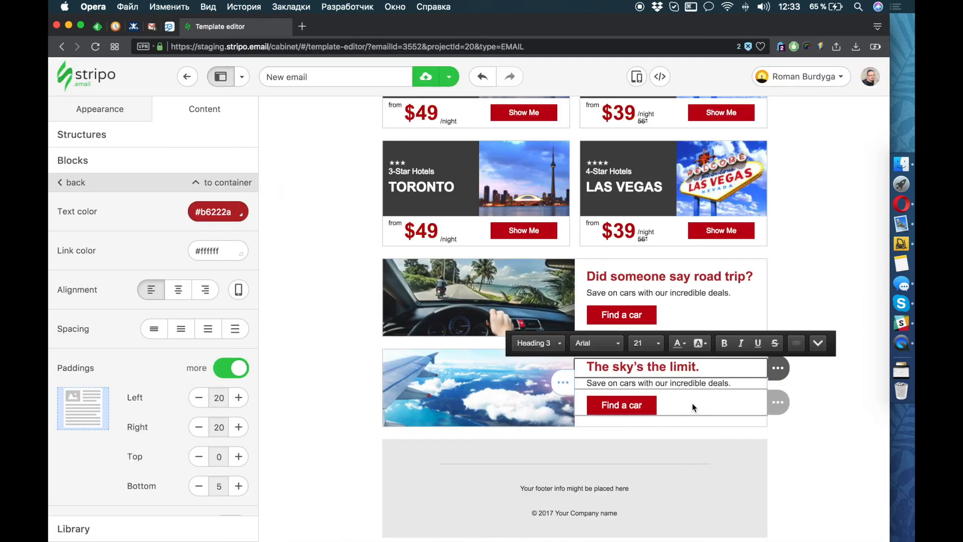
left_click(701, 385)
key("super+a")
key("super+v")
Replace the second banner's button label with "Find a flight" copied from the original email.
key("super+grave")
left_click_drag(558, 287, 505, 286)
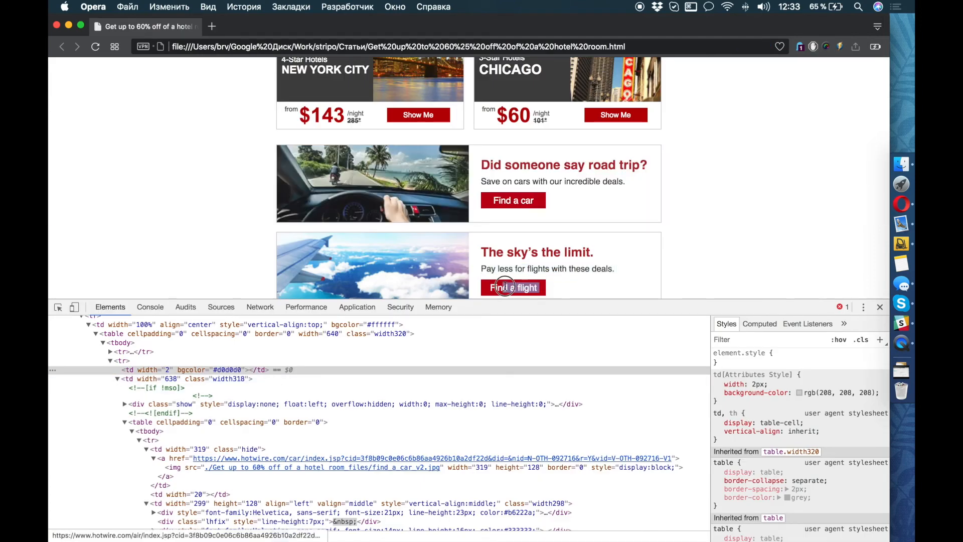
key("super+grave")
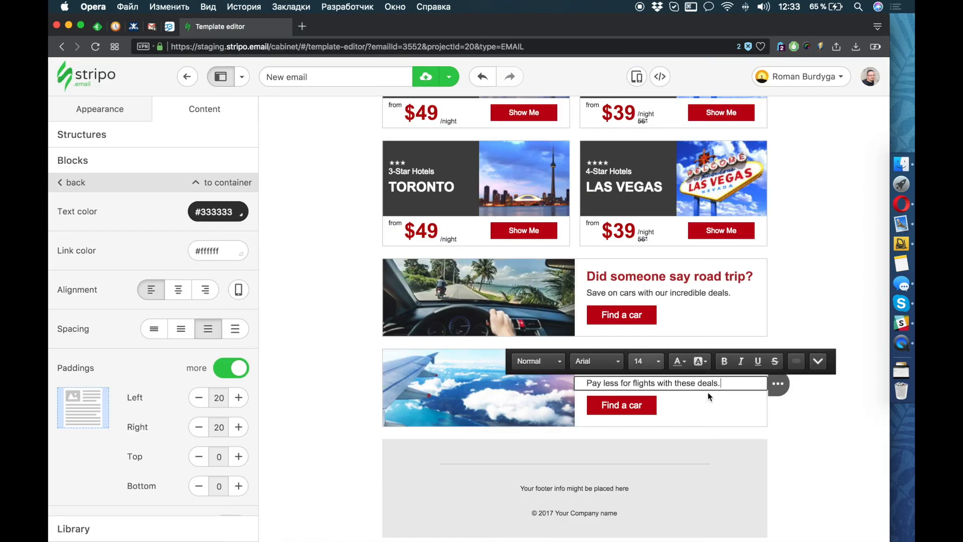
left_click(666, 406)
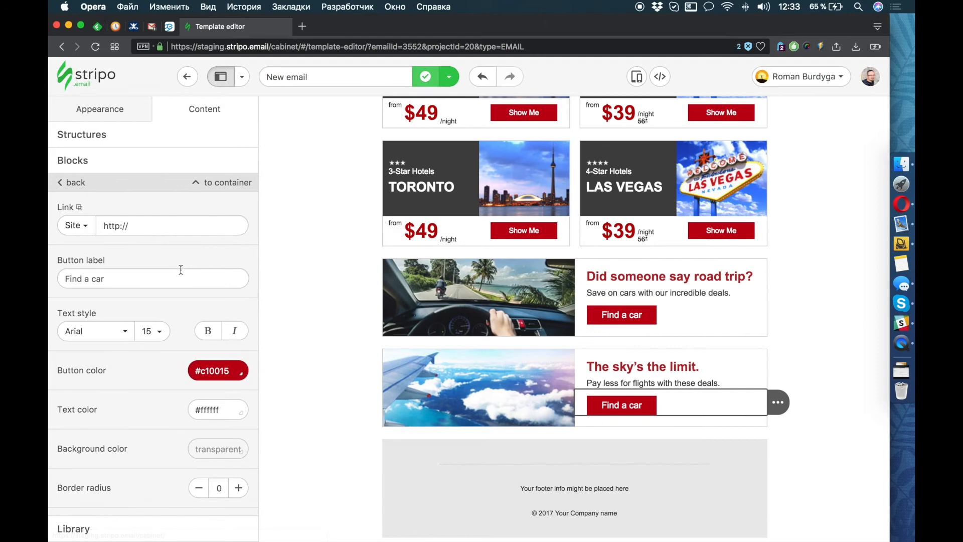
triple_click(143, 277)
key("super+v")
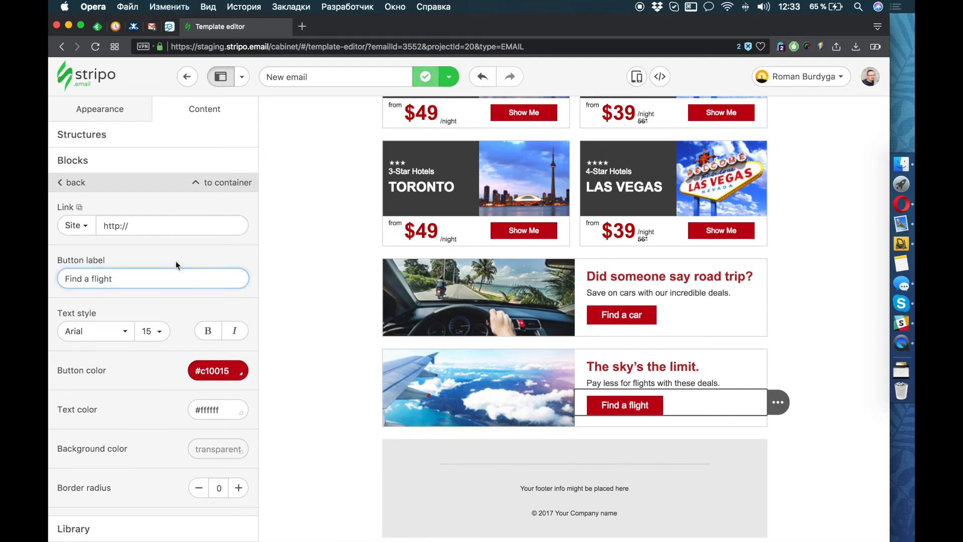
Check the original email's footer and insert a two-column structure directly above the default footer structure.
key("super+grave")
scroll(703, 231, "down", 5)
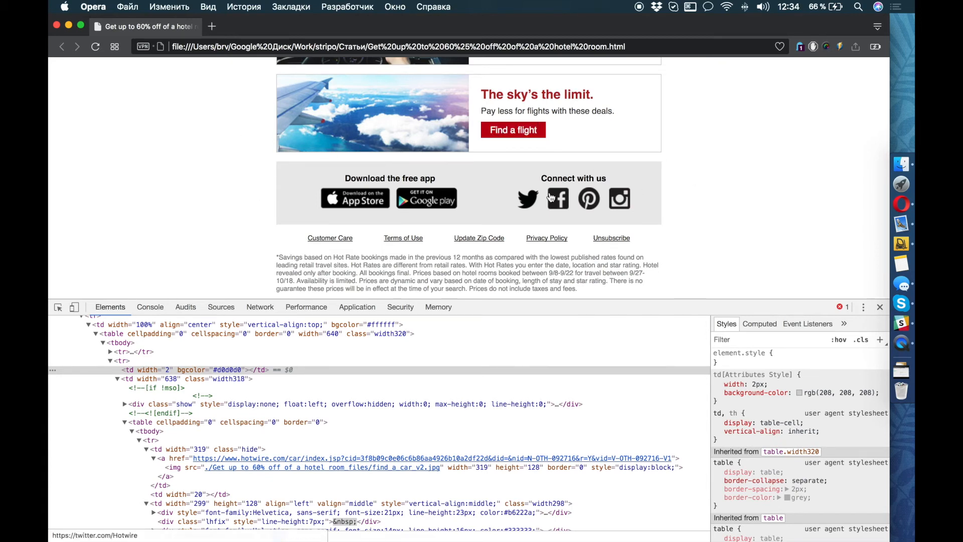
key("super+grave")
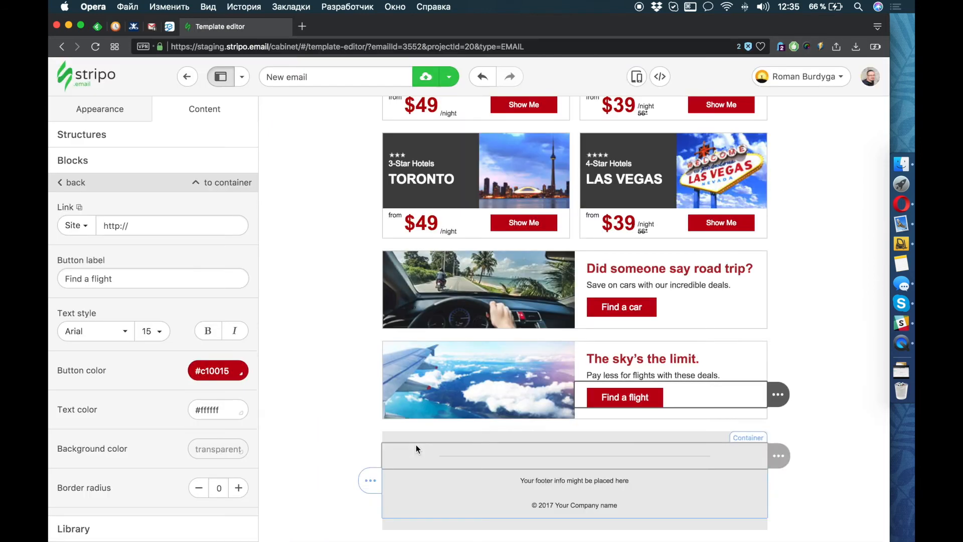
left_click(93, 138)
left_click_drag(154, 217, 464, 445)
scroll(602, 452, "down", 2)
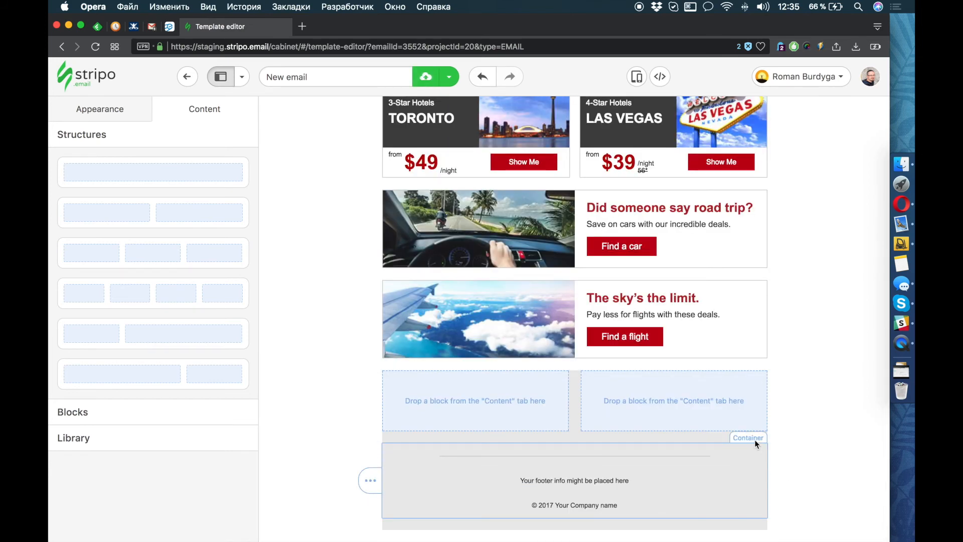
Delete the default footer structure with the placeholder info and company name below the new two-column structure.
left_click(756, 438)
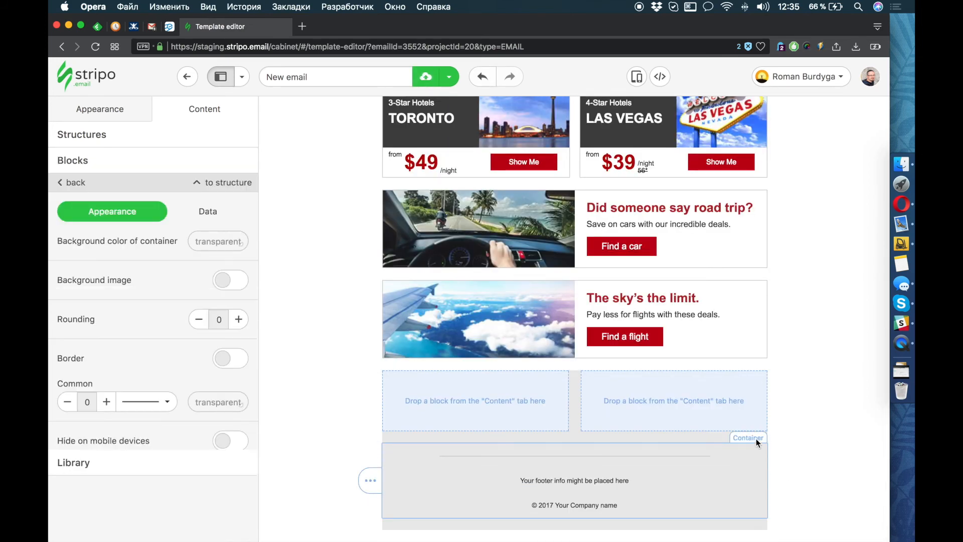
left_click(229, 184)
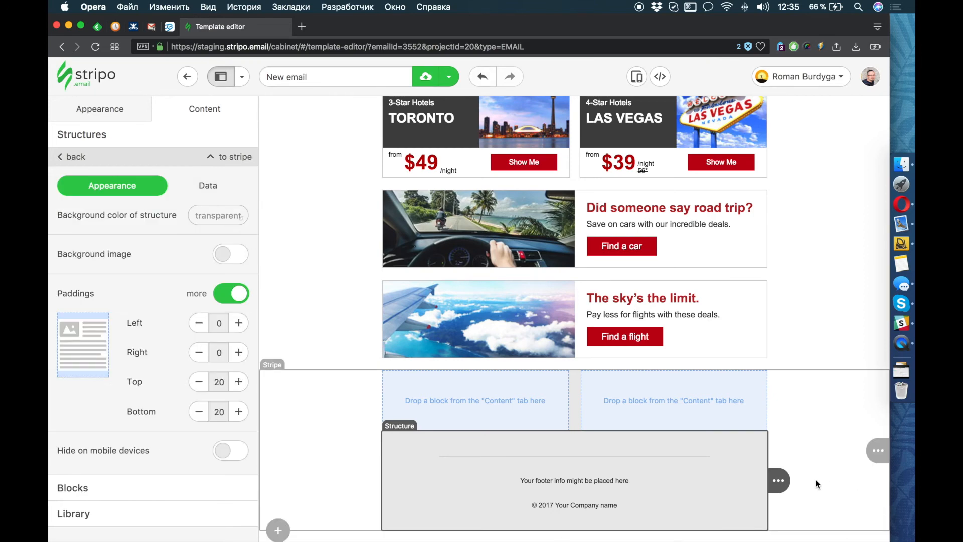
left_click(847, 482)
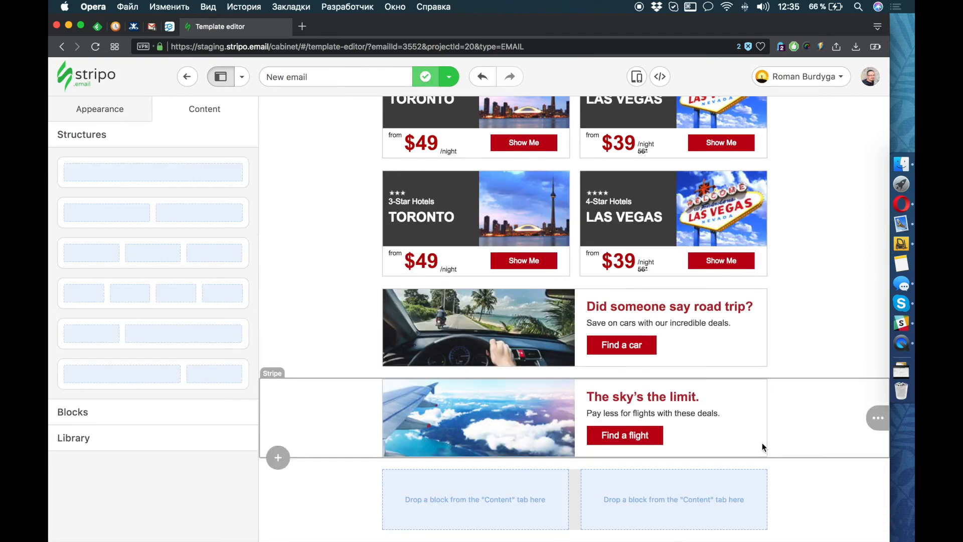
Add a Social Networks block to the right footer container and a Text block above it, following the original email's layout.
key("super+grave")
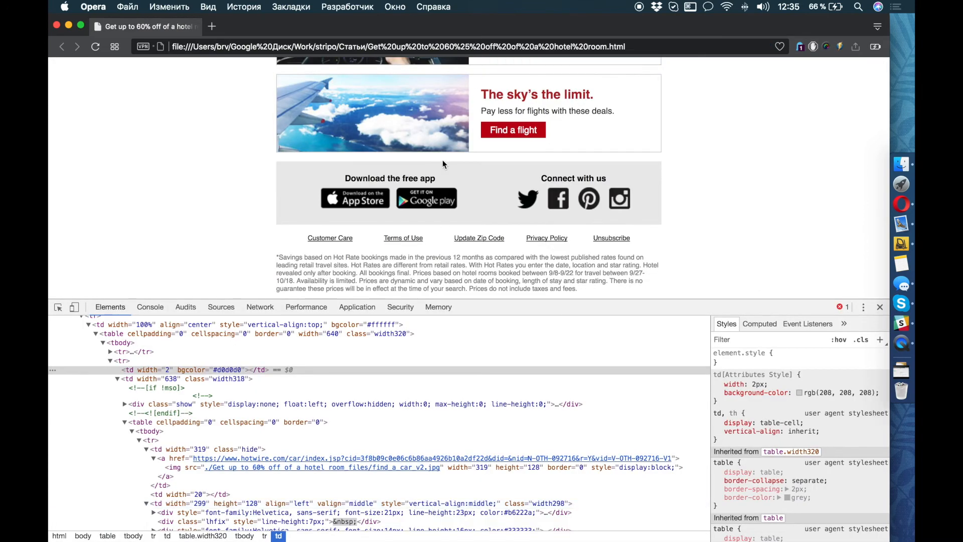
key("super+grave")
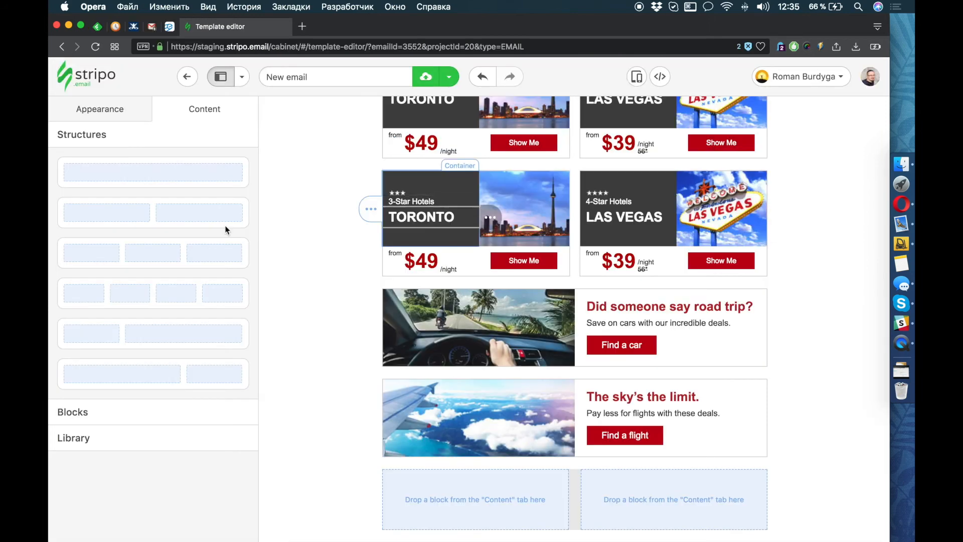
left_click(161, 410)
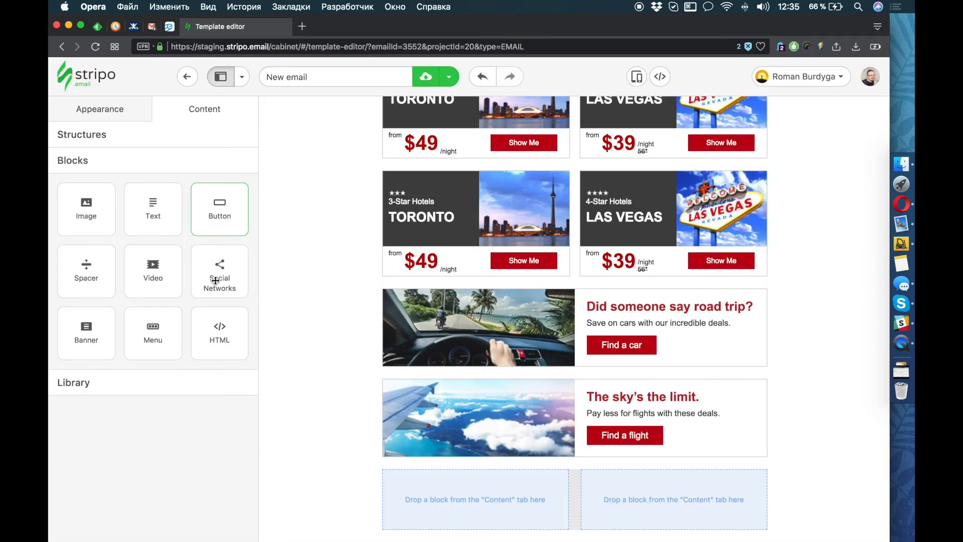
mouse_move(214, 279)
left_mouse_down()
mouse_move(658, 510)
mouse_move(663, 499)
mouse_move(654, 499)
left_mouse_up()
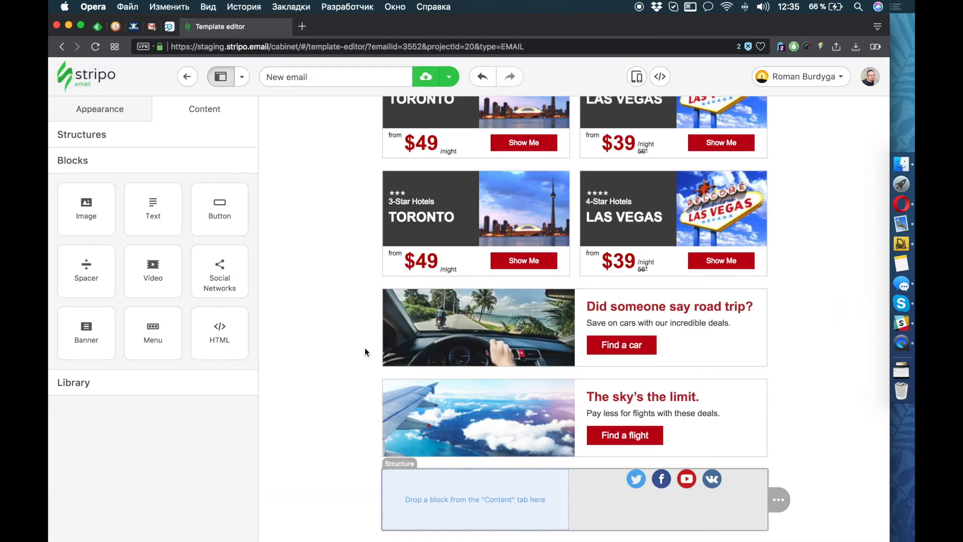
mouse_move(134, 215)
left_mouse_down()
mouse_move(597, 436)
mouse_move(655, 484)
mouse_move(662, 471)
left_mouse_up()
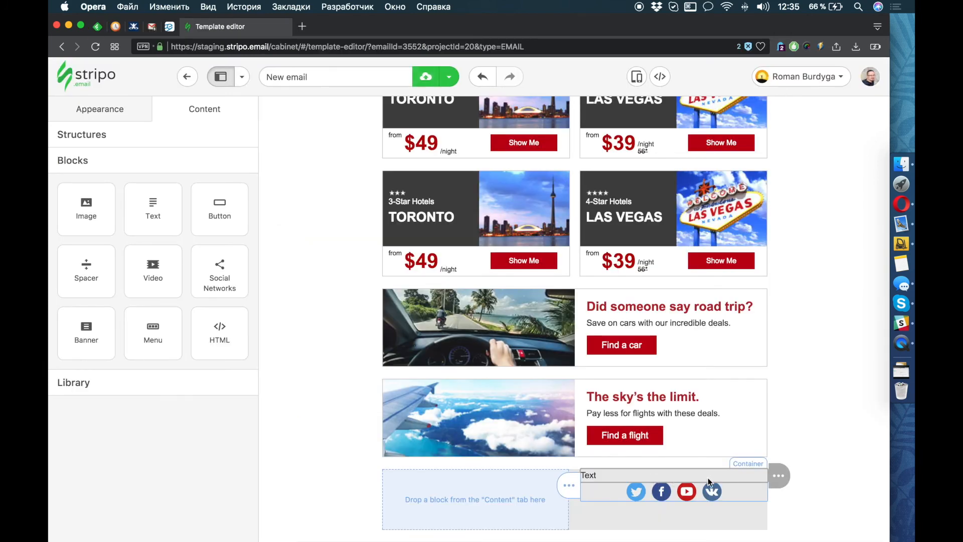
Copy the Text block into the left footer container and add a Menu block below it.
mouse_move(781, 479)
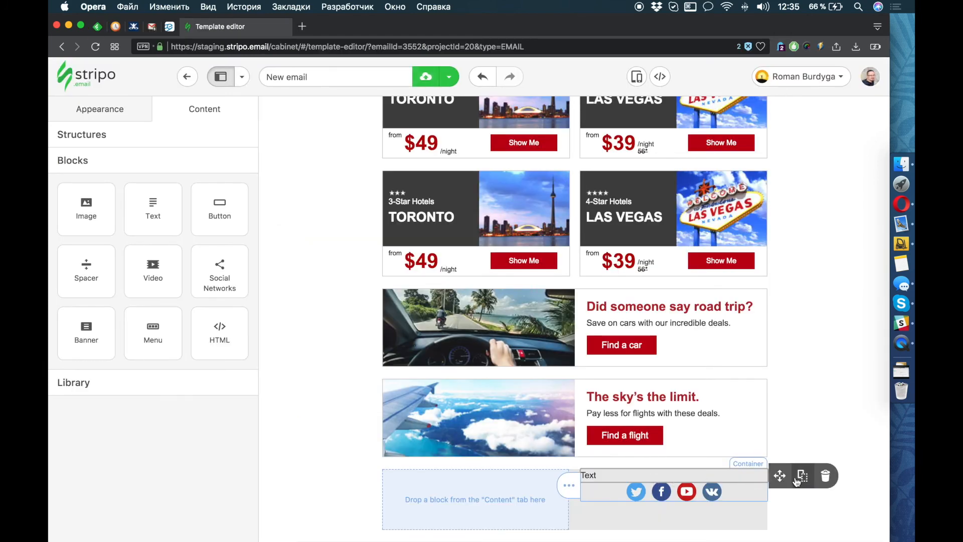
left_click_drag(801, 480, 508, 480)
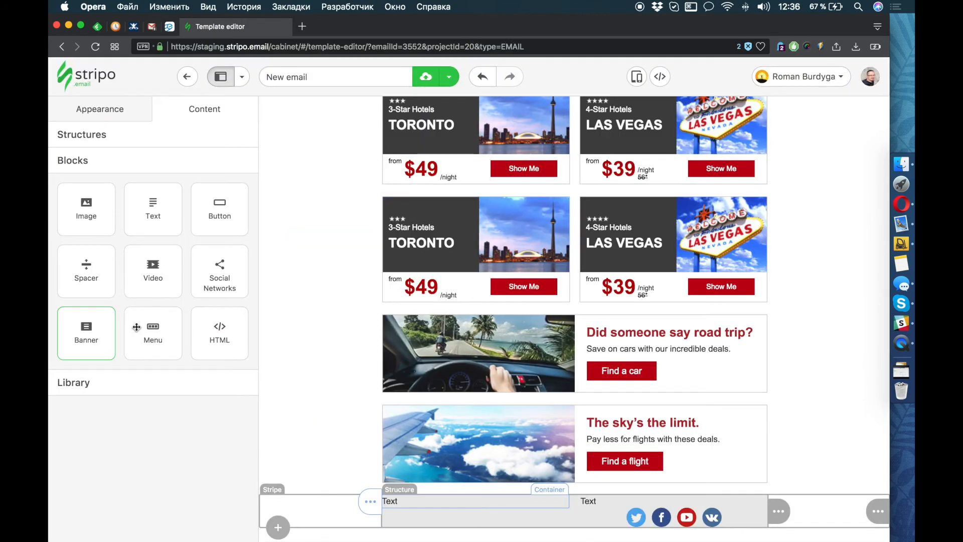
left_click_drag(153, 329, 431, 506)
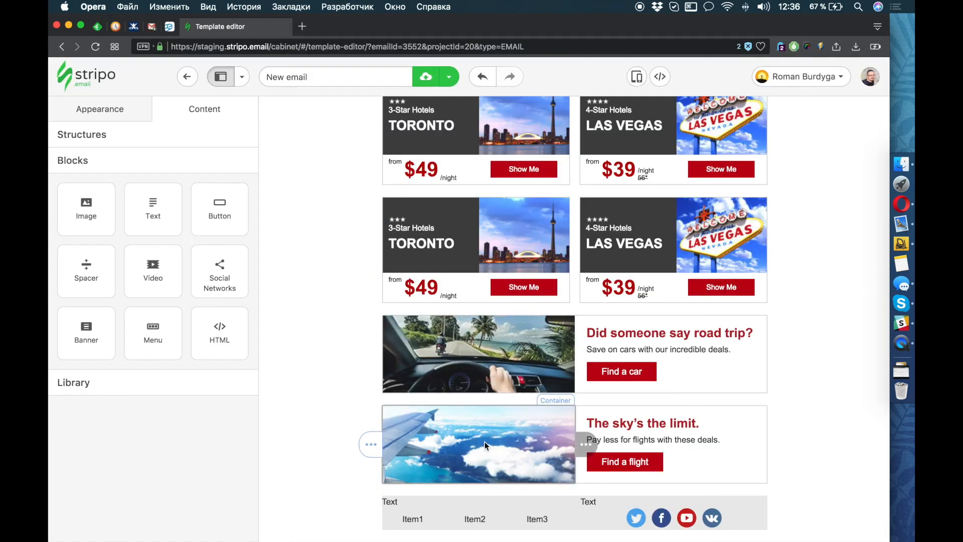
Set the left footer text to "Download the free app", centred and bold, after inspecting that heading's style in the original email.
left_click(423, 502)
key("super+a")
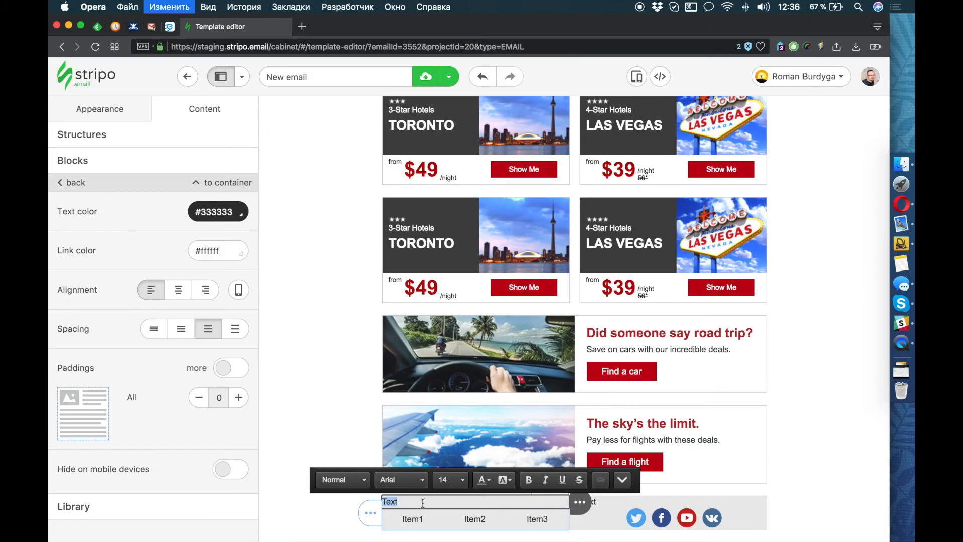
key("super+v")
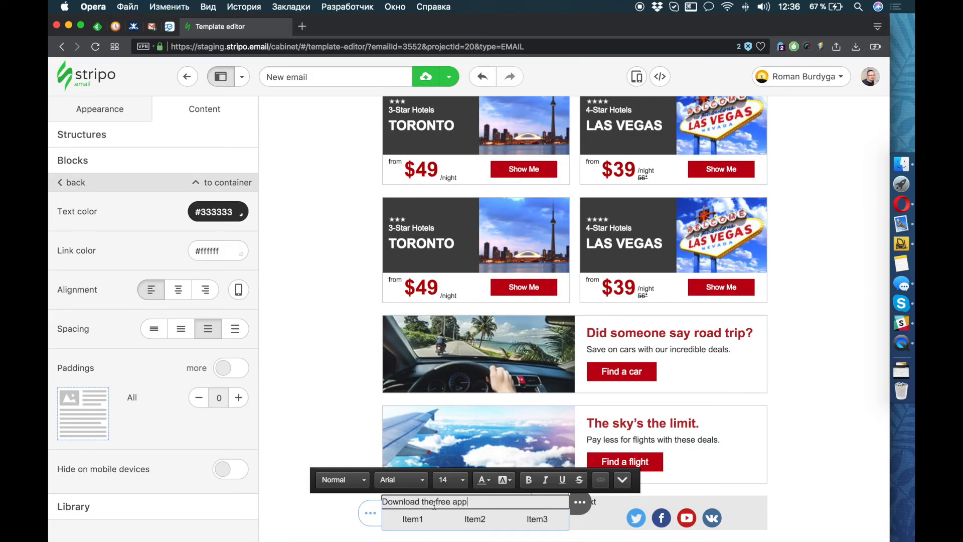
left_click(176, 286)
key("super+a")
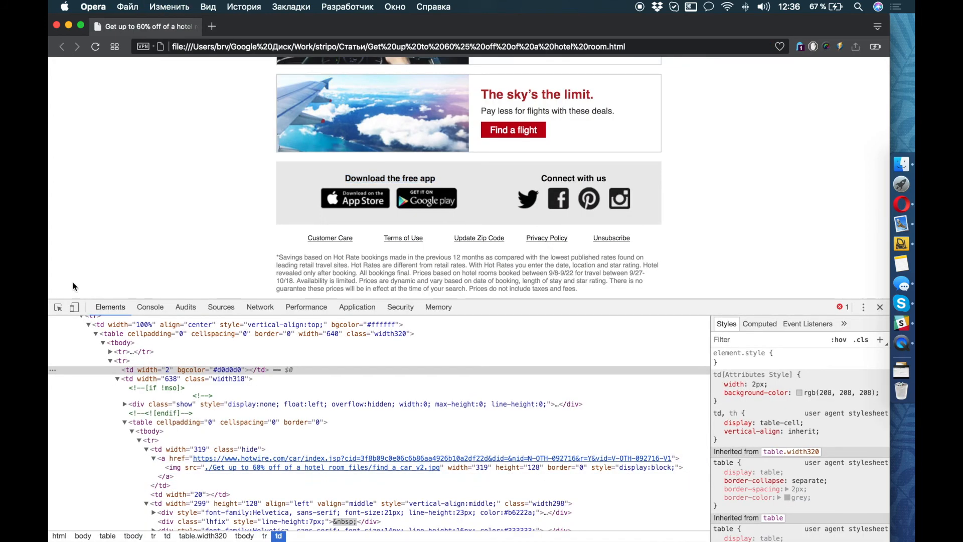
left_click(58, 307)
left_click(405, 177)
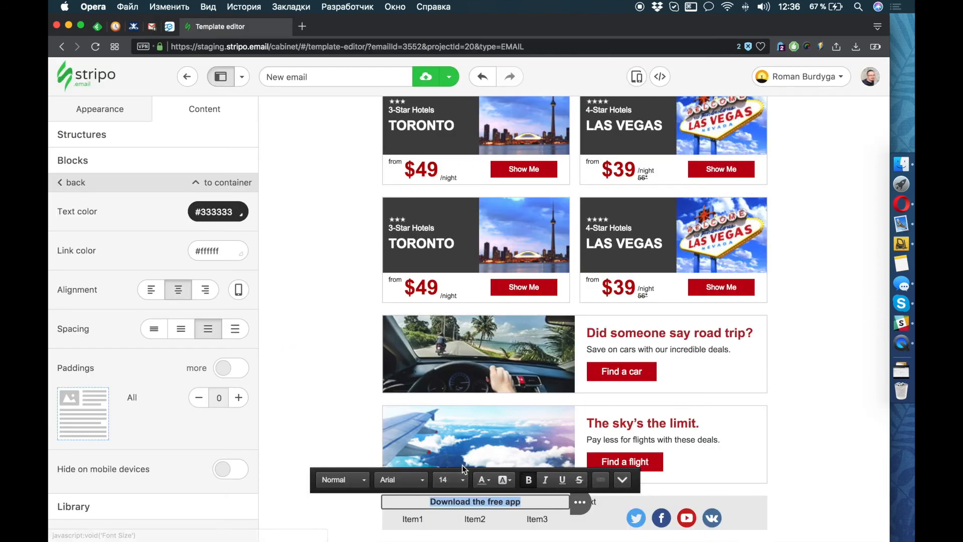
Switch the footer menu block to the Icons type and delete its third item.
left_click(446, 517)
left_click(151, 226)
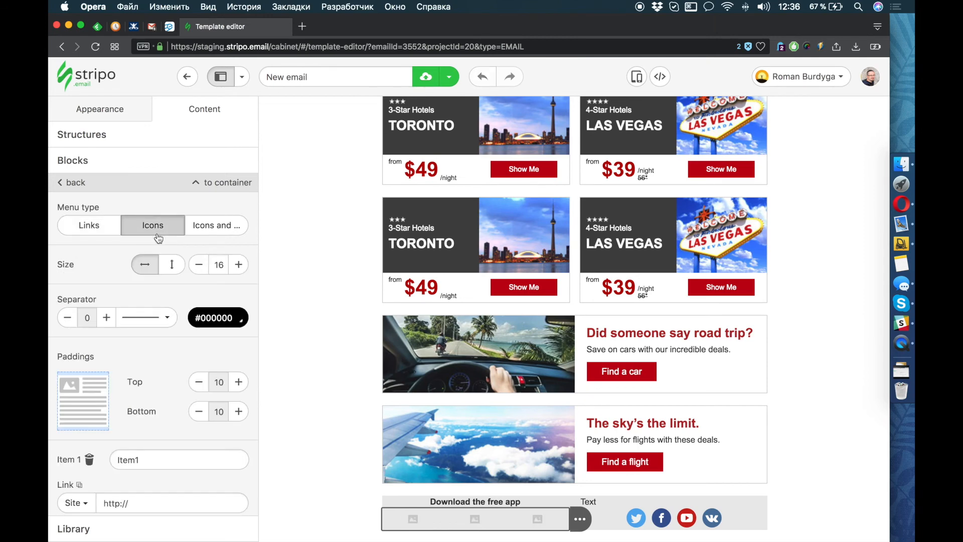
scroll(146, 392, "down", 15)
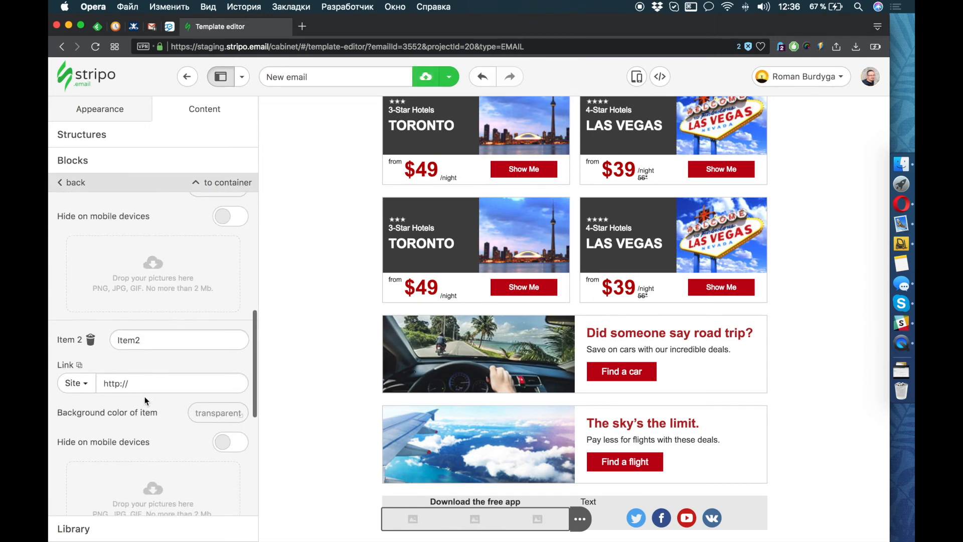
left_click(91, 280)
scroll(124, 345, "up", 8)
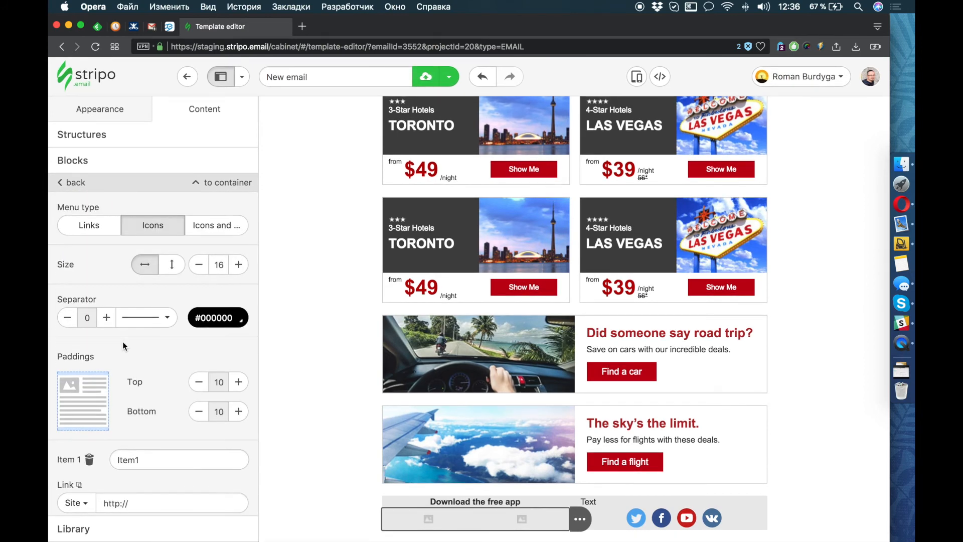
Upload apple_store.png as the first menu item's icon and google_play_cta.png as the second item's icon.
scroll(127, 351, "down", 8)
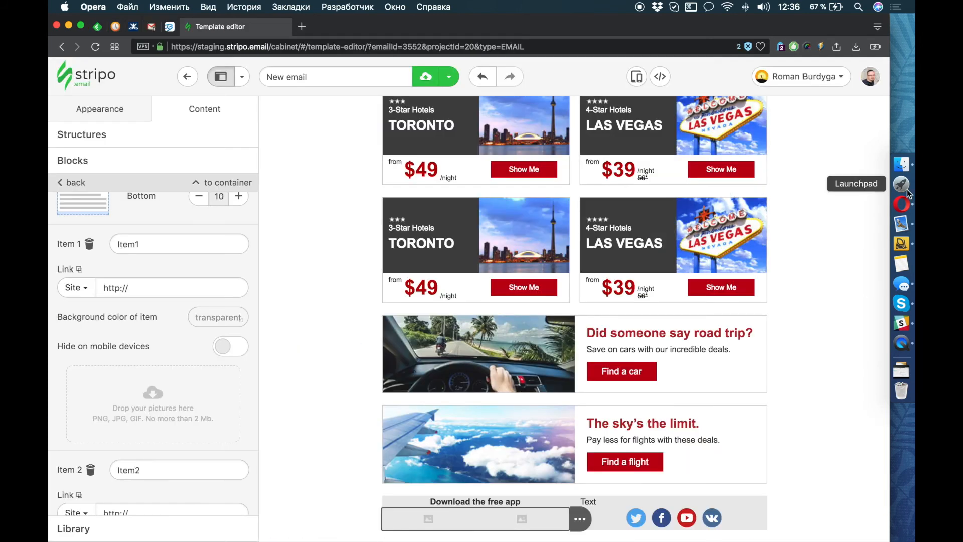
left_click(898, 167)
left_click_drag(540, 133, 144, 384)
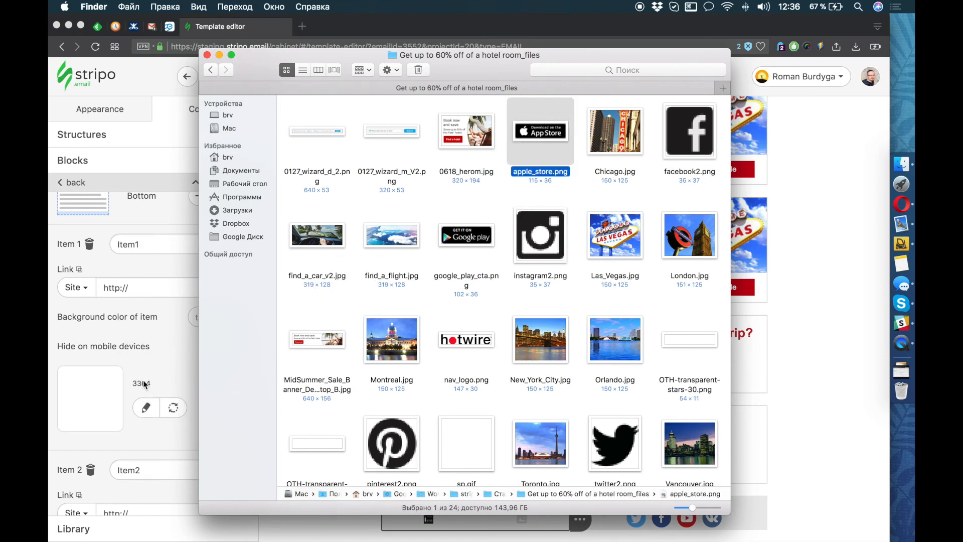
left_click(150, 354)
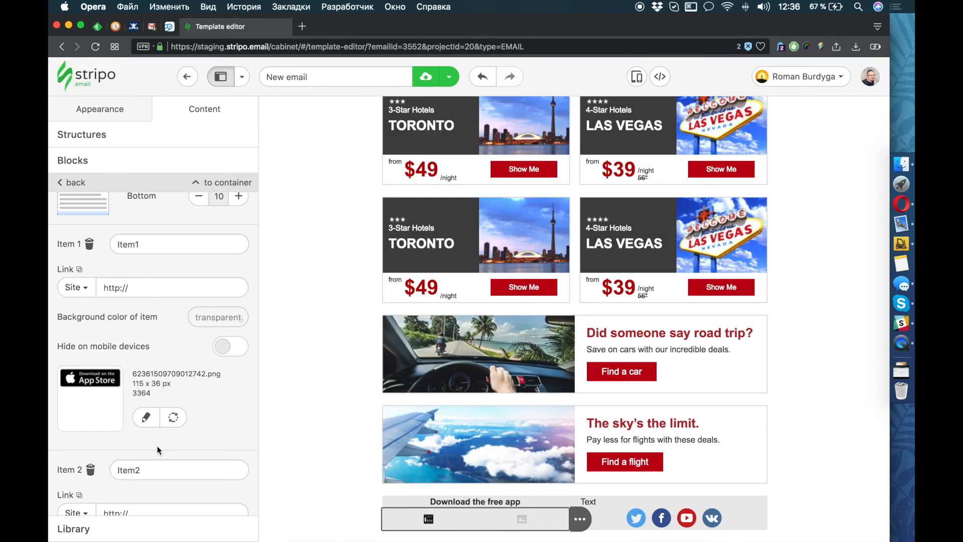
scroll(154, 434, "down", 4)
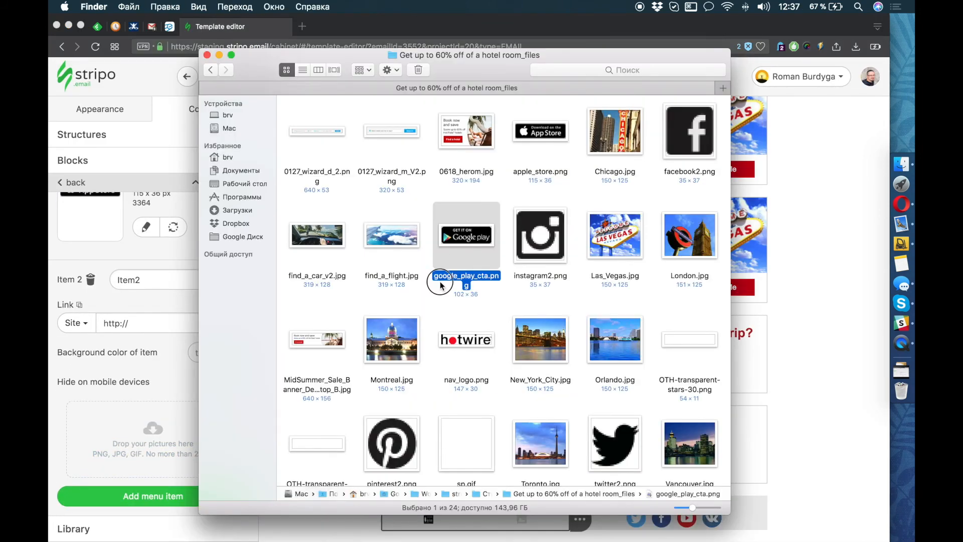
left_click_drag(440, 285, 153, 432)
left_click(167, 377)
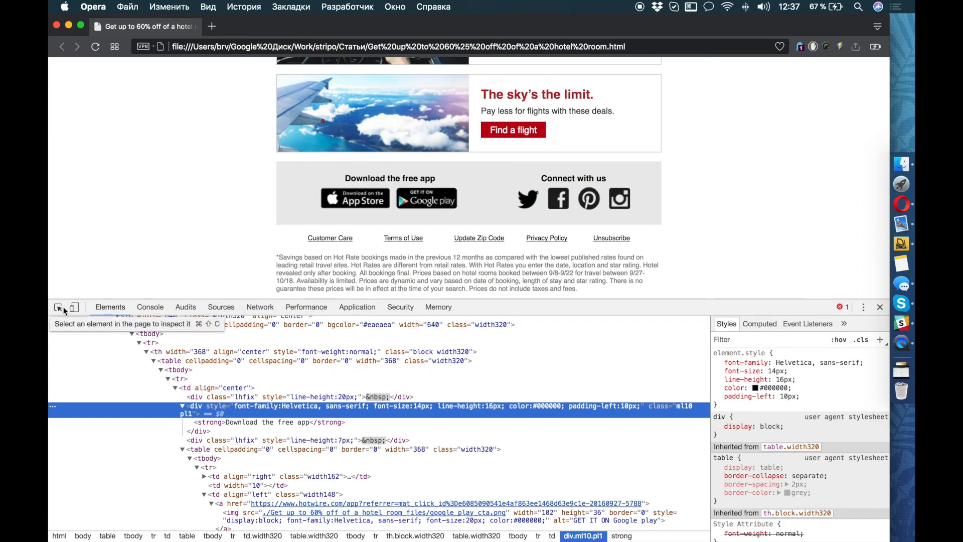
Inspect the Google Play badge in the original email, then set the footer menu icons to size by height at 36.
left_click(58, 306)
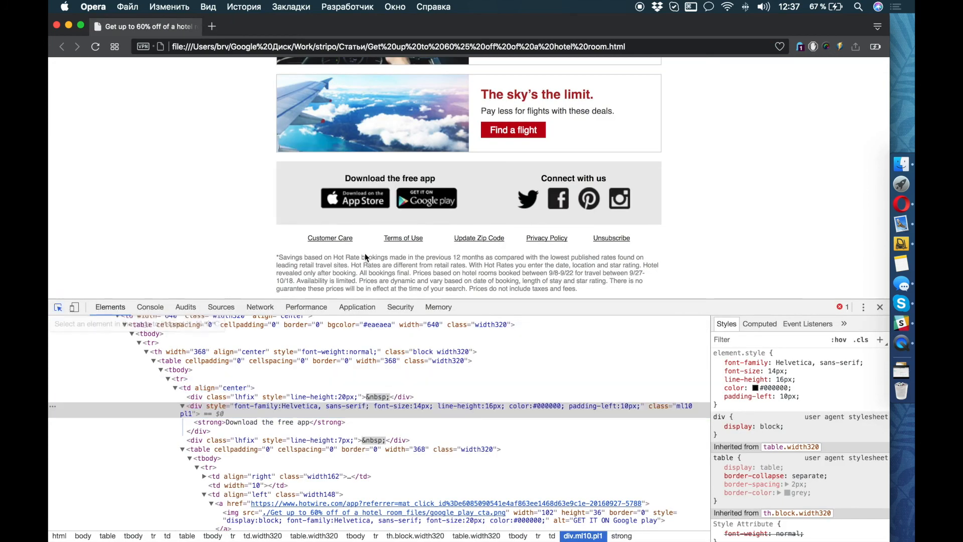
left_click(427, 201)
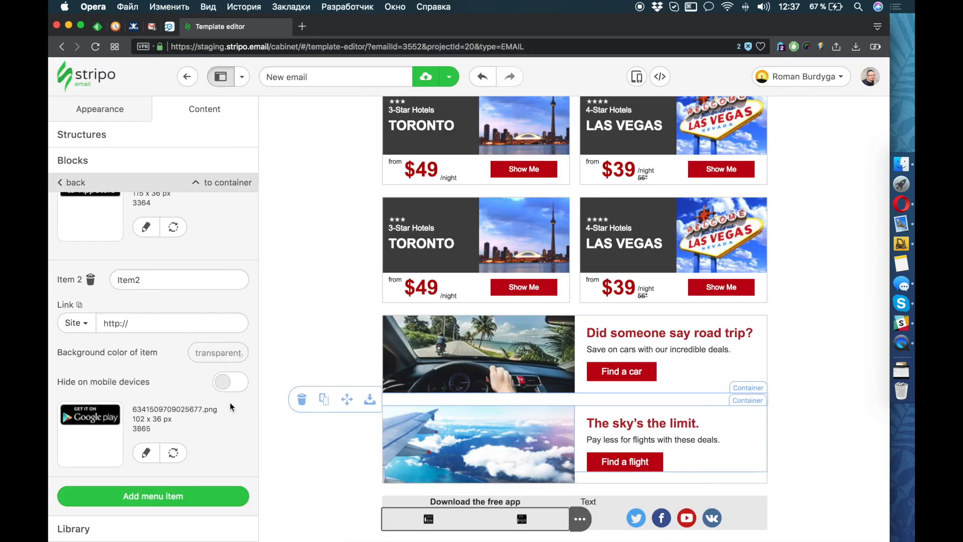
scroll(201, 403, "up", 3)
scroll(185, 402, "up", 5)
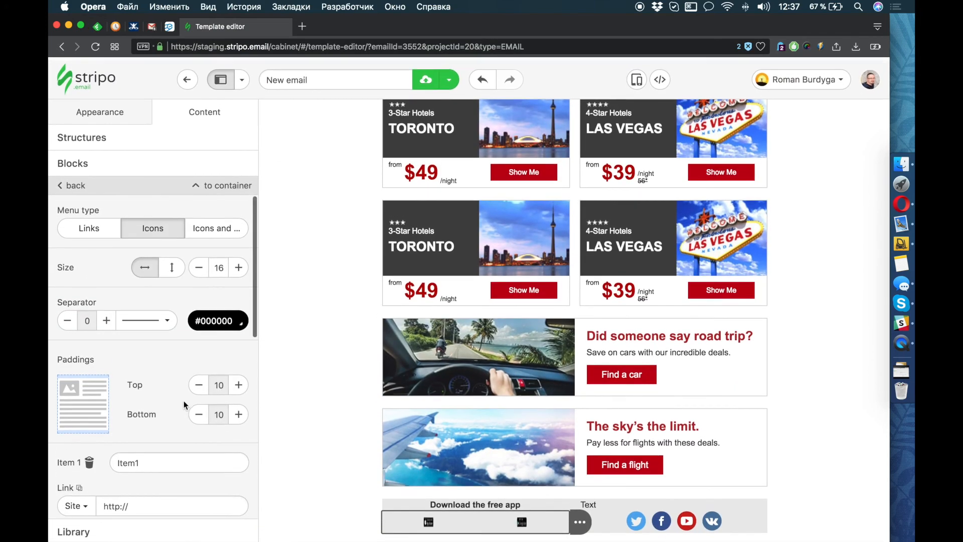
left_click(172, 273)
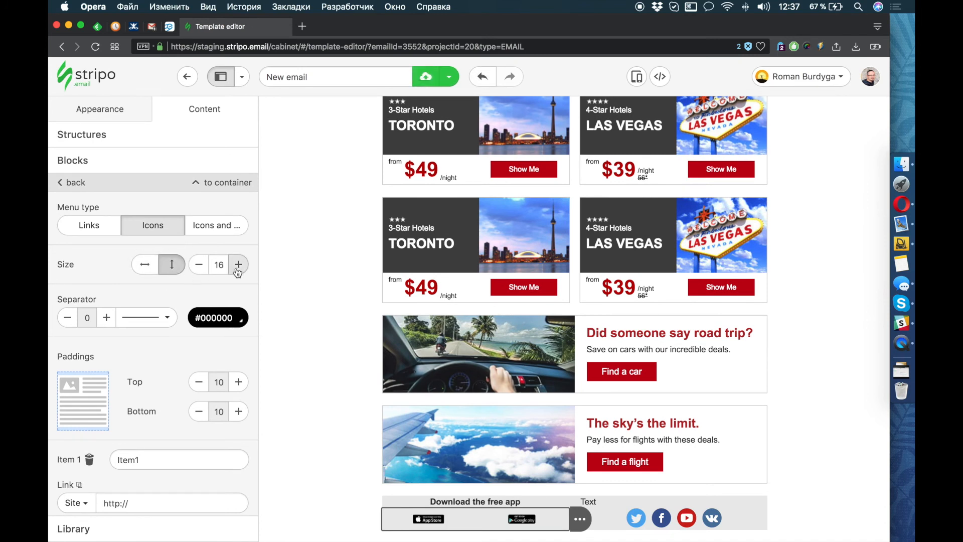
left_click(216, 265)
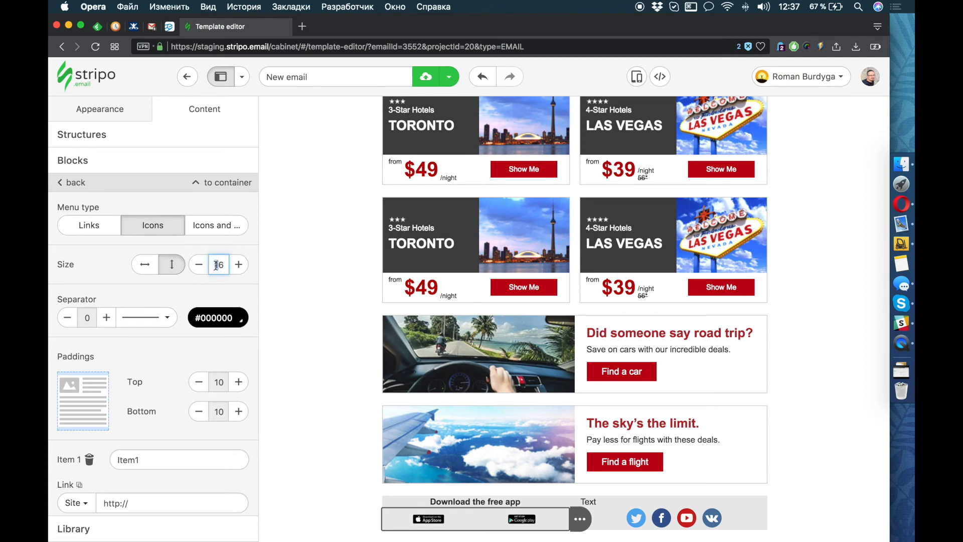
scroll(374, 360, "down", 1)
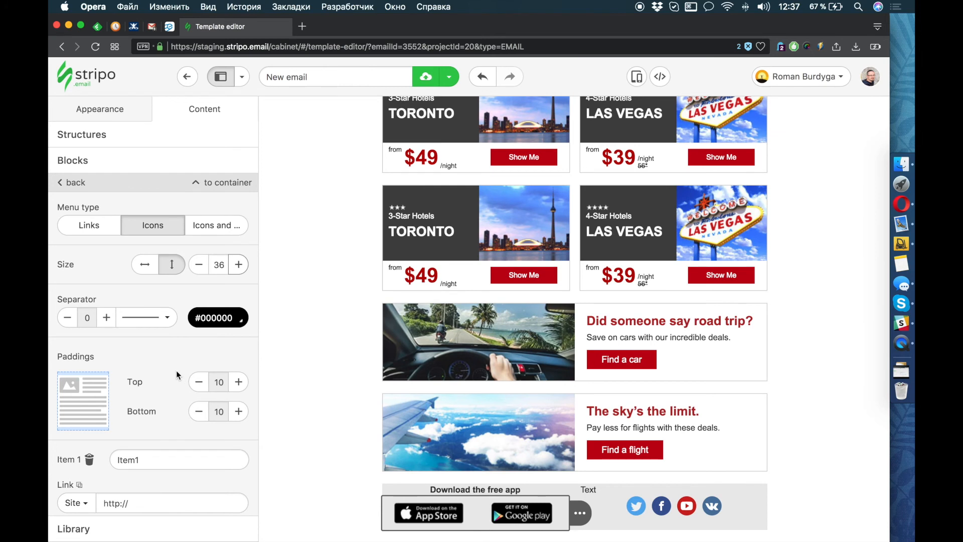
Reduce the top padding of the app store badge menu to 4.
left_click(199, 384)
left_click(198, 385)
left_click(198, 386)
left_click(199, 387)
left_click(198, 387)
left_click(199, 387)
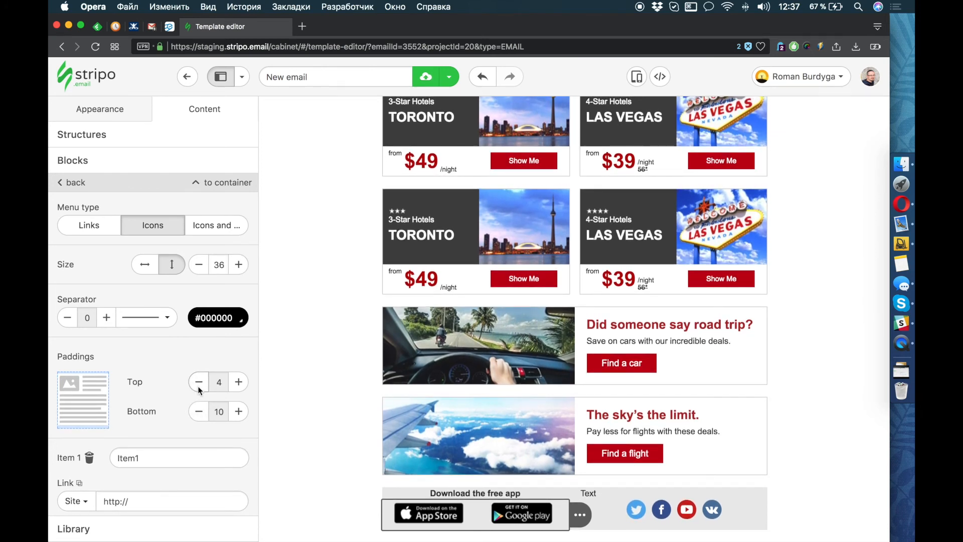
left_click(580, 68)
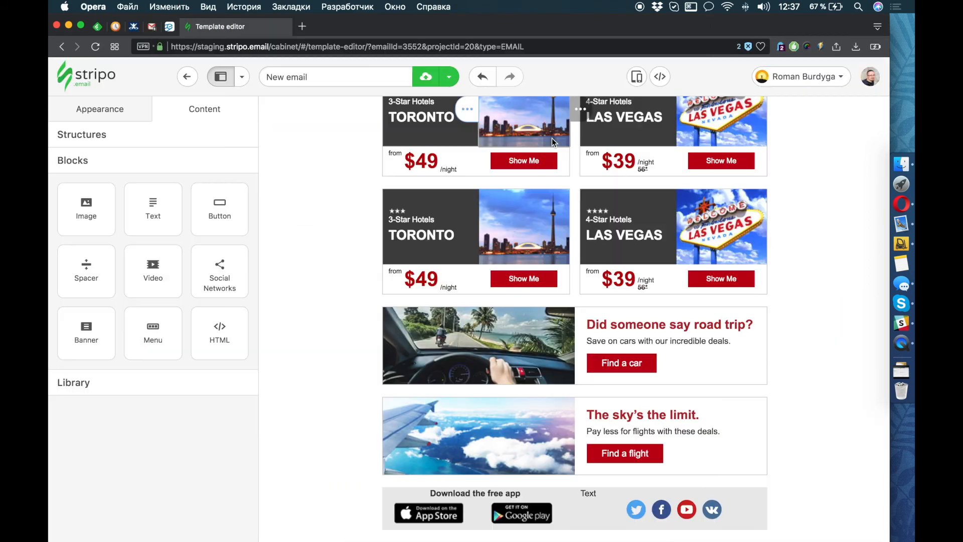
In the badge menu's HTML code, set the first item's cell alignment to right and the second item's to left.
left_click(570, 523)
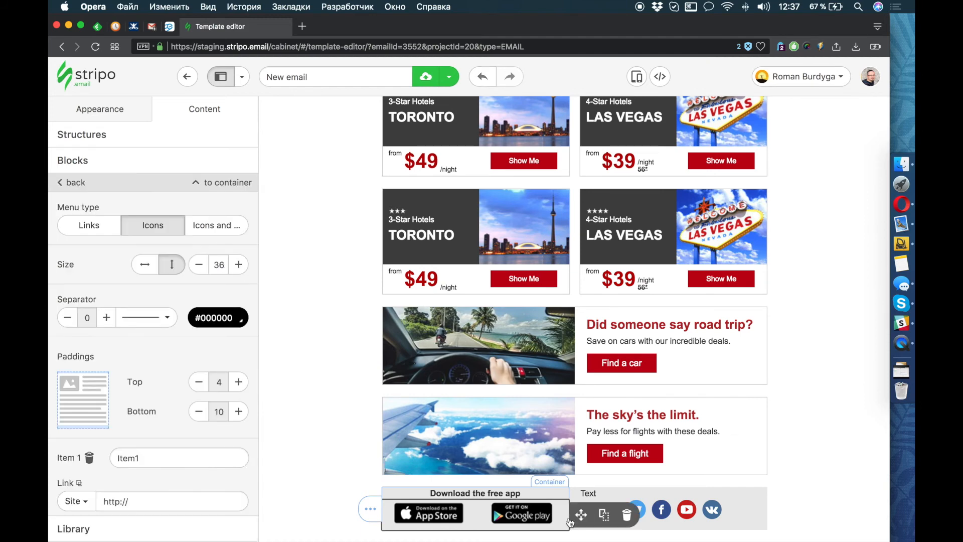
left_click(659, 83)
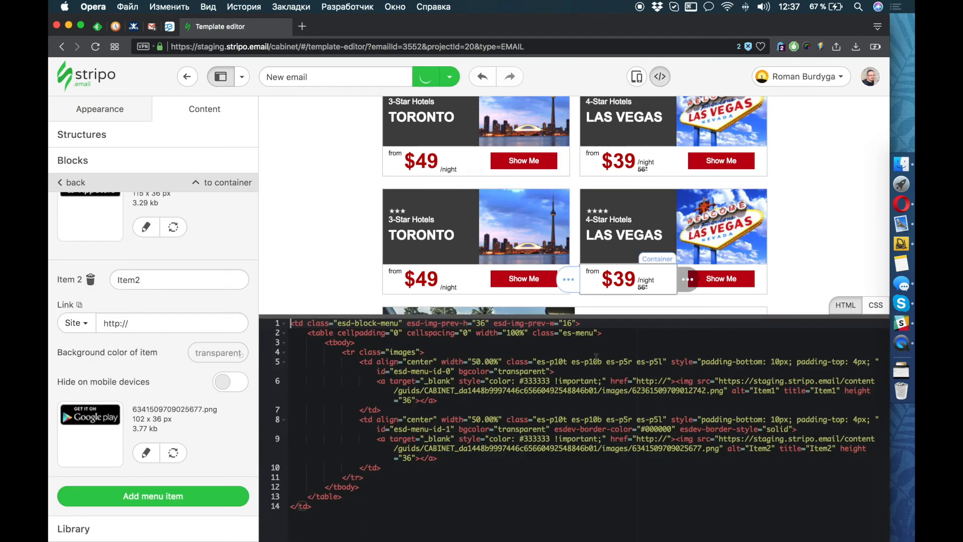
left_click(426, 362)
double_click(425, 362)
type("right")
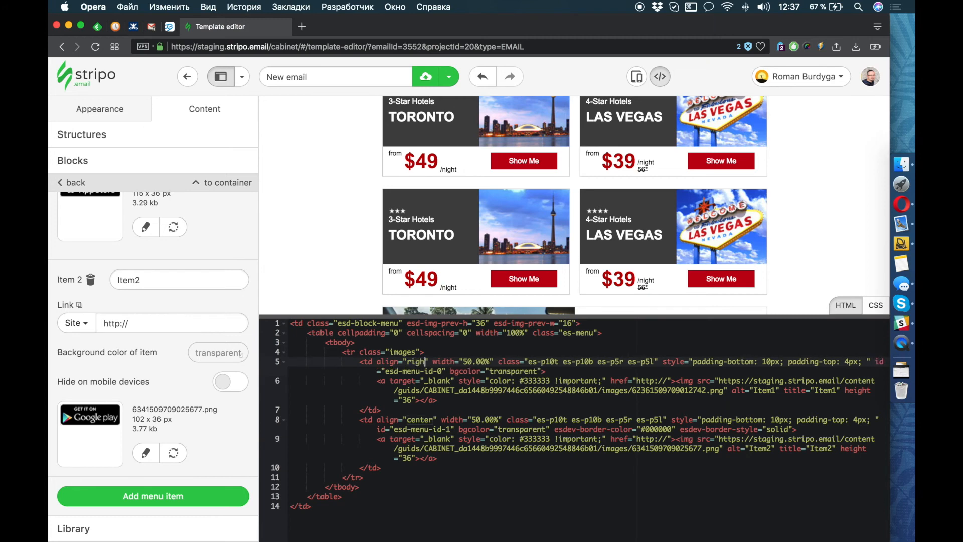
double_click(407, 419)
type("left")
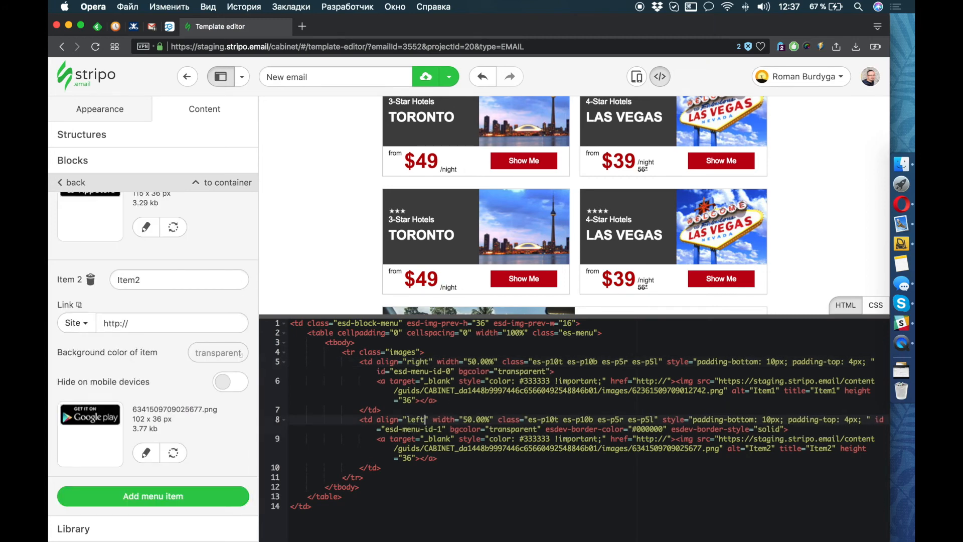
left_click(660, 76)
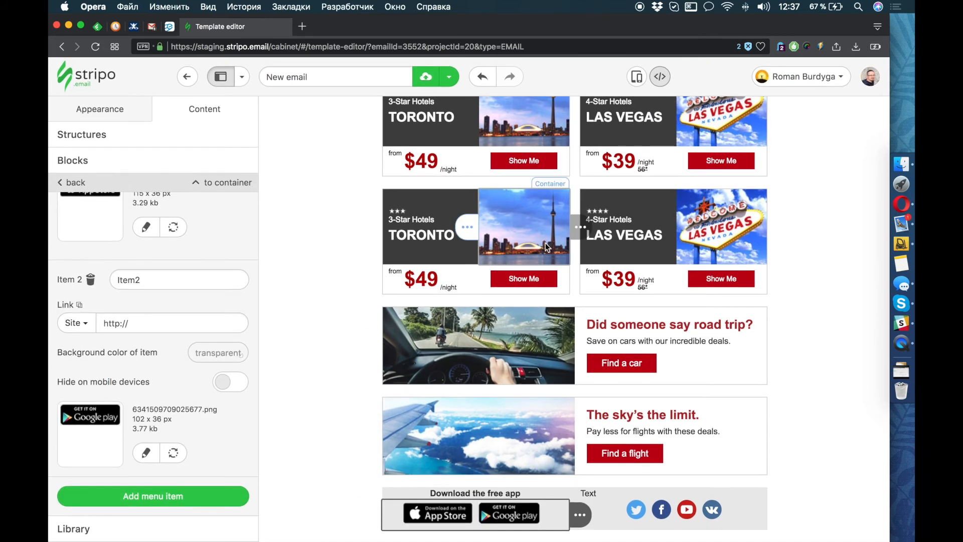
Replace the right footer text with "Connect with us" copied from the original email, and make it bold and centred.
key("super+grave")
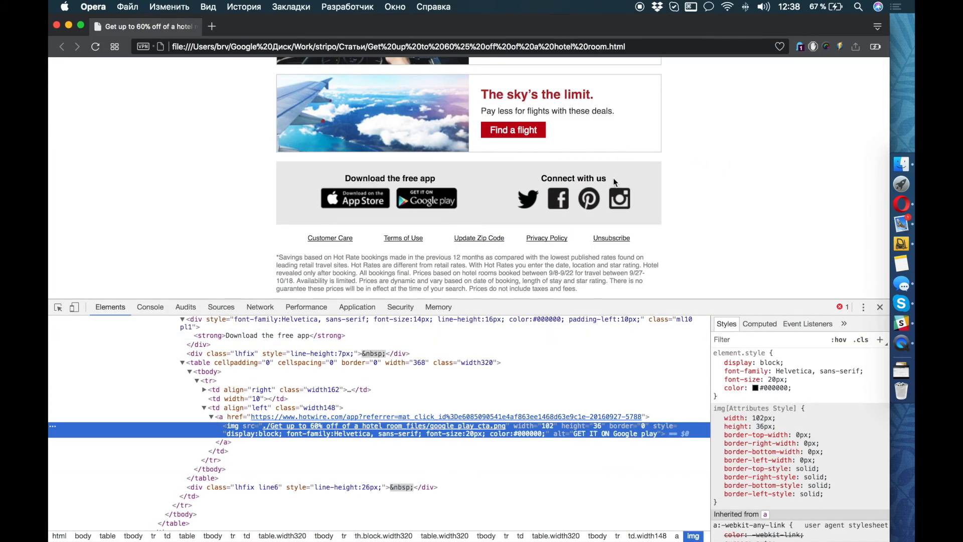
left_click_drag(614, 178, 547, 175)
key("super+grave")
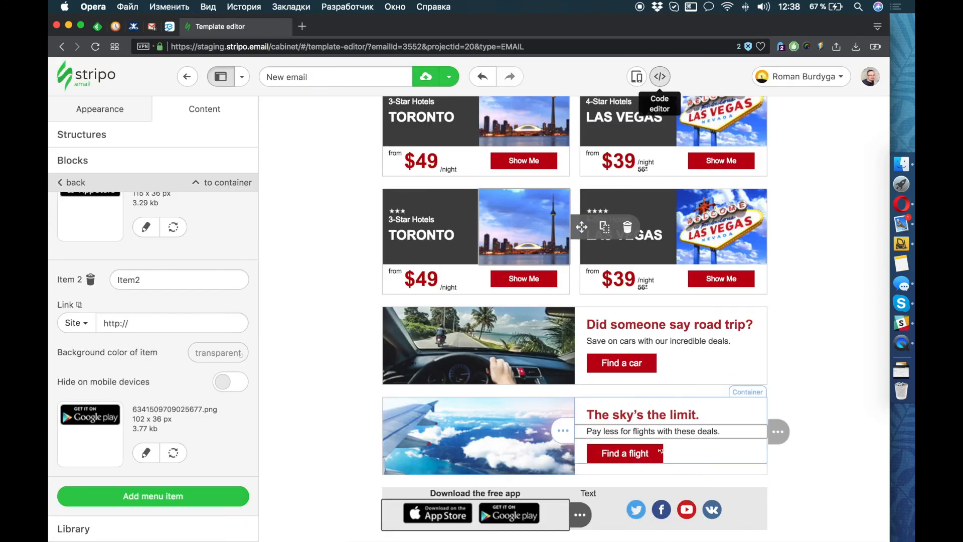
left_click(619, 493)
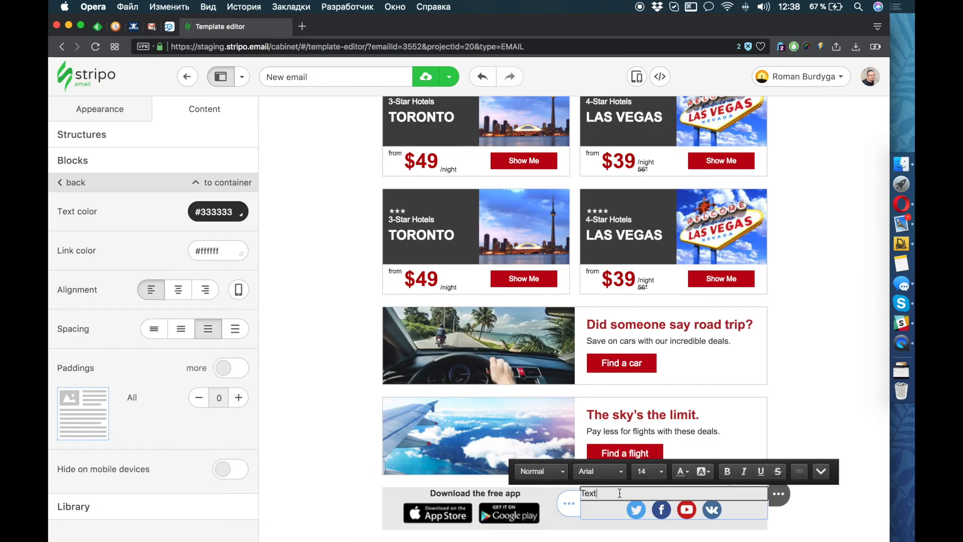
key("super+a")
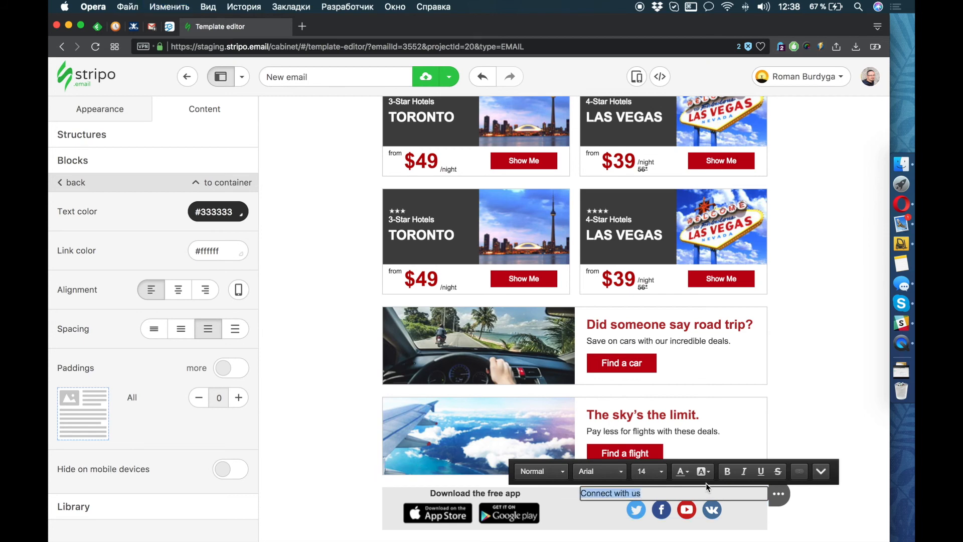
key("super+b")
left_click(180, 294)
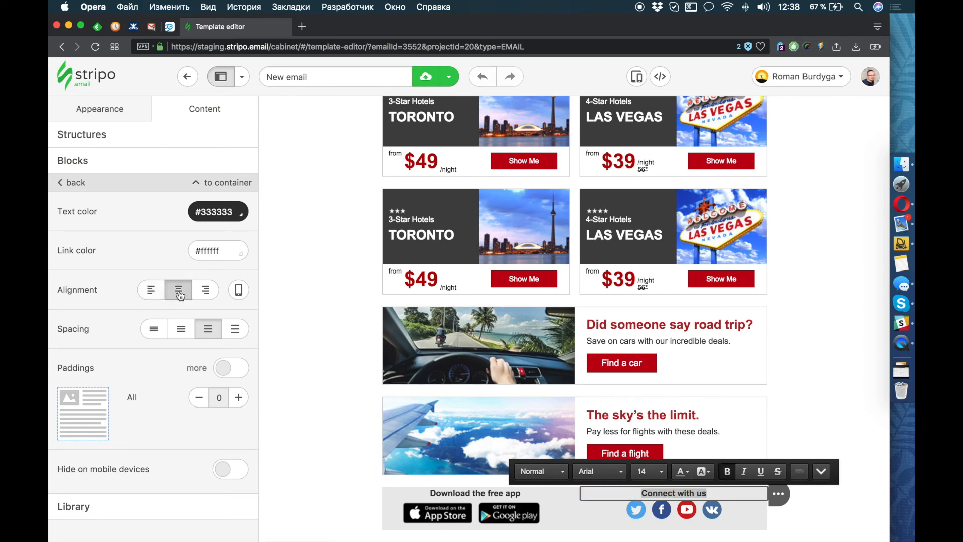
Check the social icons in the original email and switch the footer social block to the Black logos style.
key("super+grave")
left_click(701, 207)
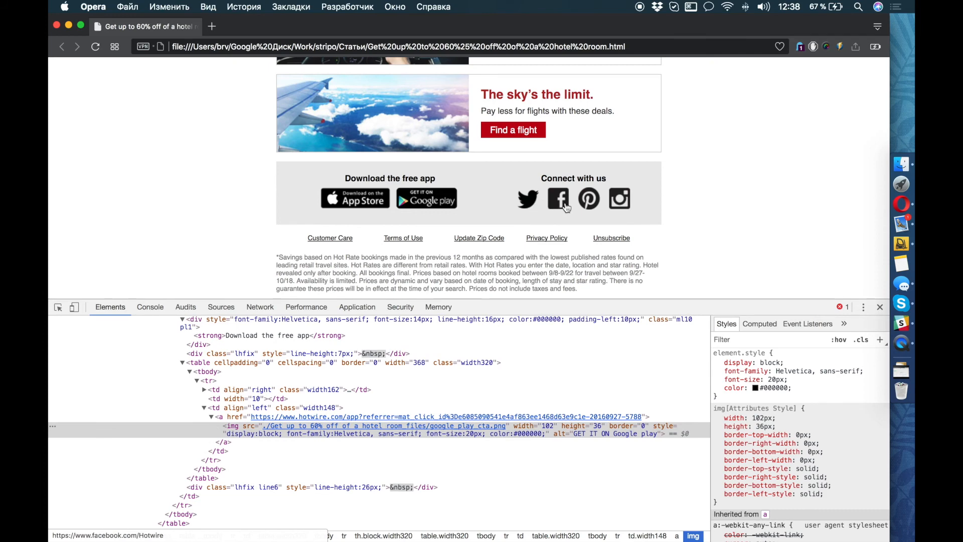
key("super+grave")
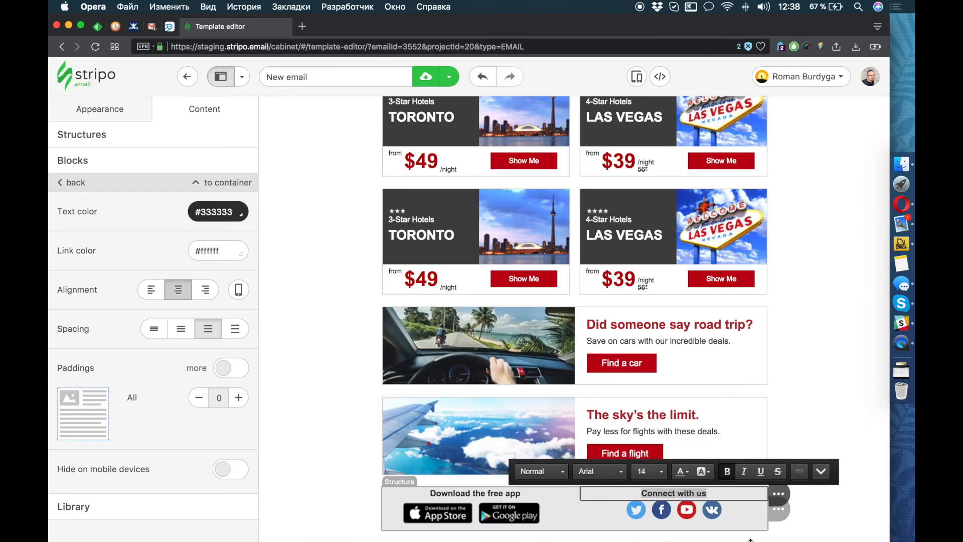
left_click(739, 512)
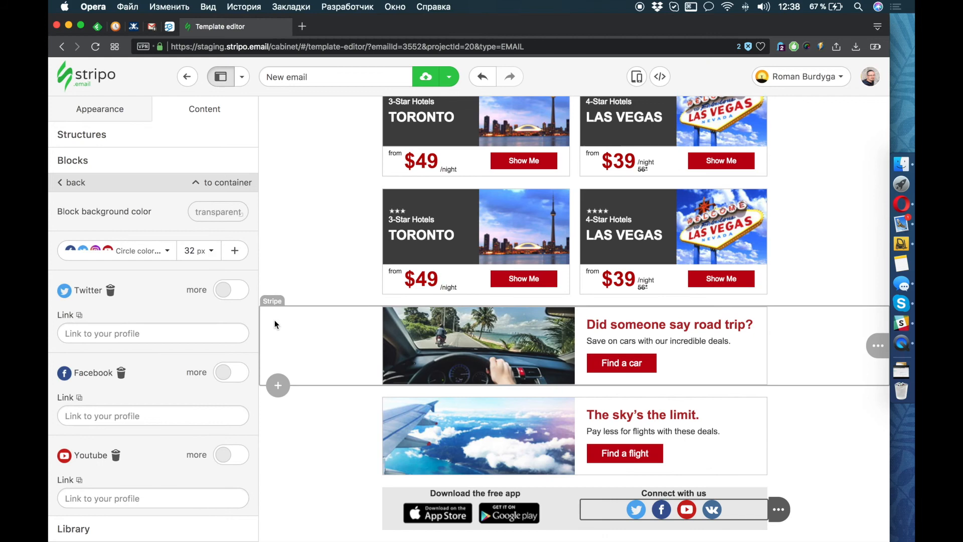
left_click(161, 253)
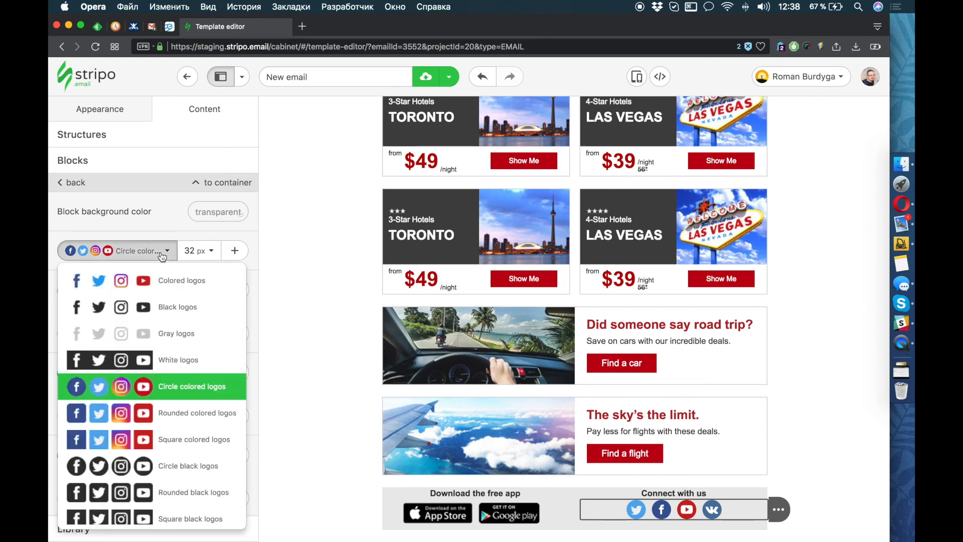
left_click(167, 316)
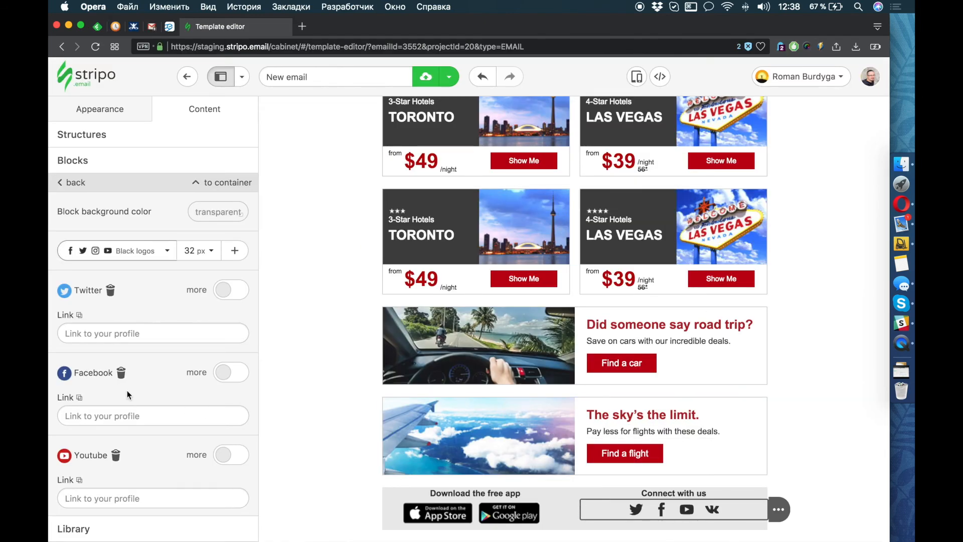
Remove Youtube and Vkontakte from the footer social block and add Pinterest and Instagram icons.
left_click(116, 455)
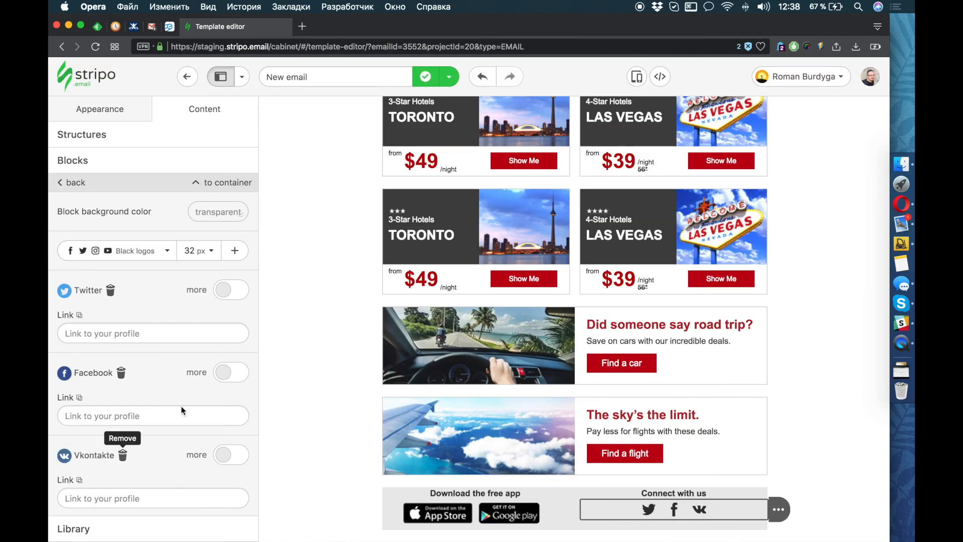
left_click(122, 456)
left_click(235, 253)
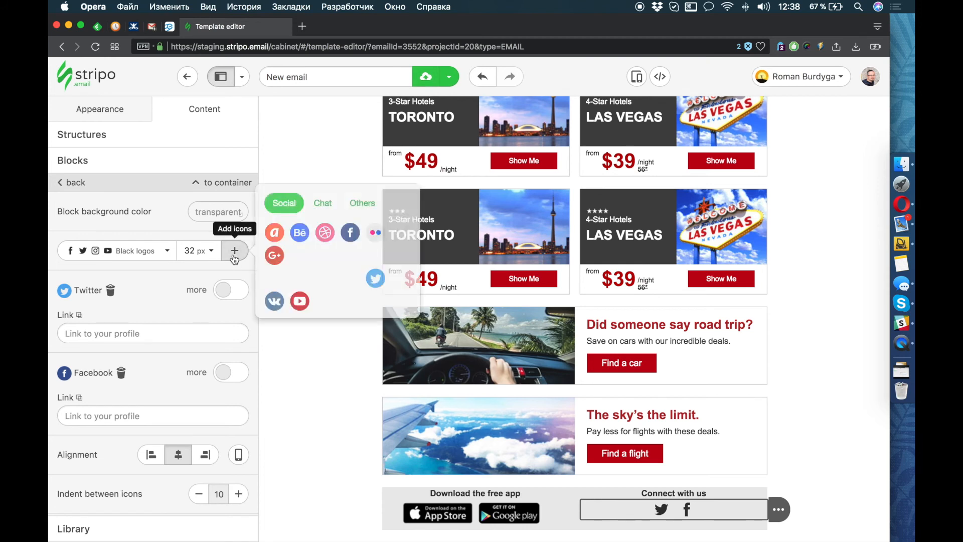
left_click(299, 277)
left_click(235, 252)
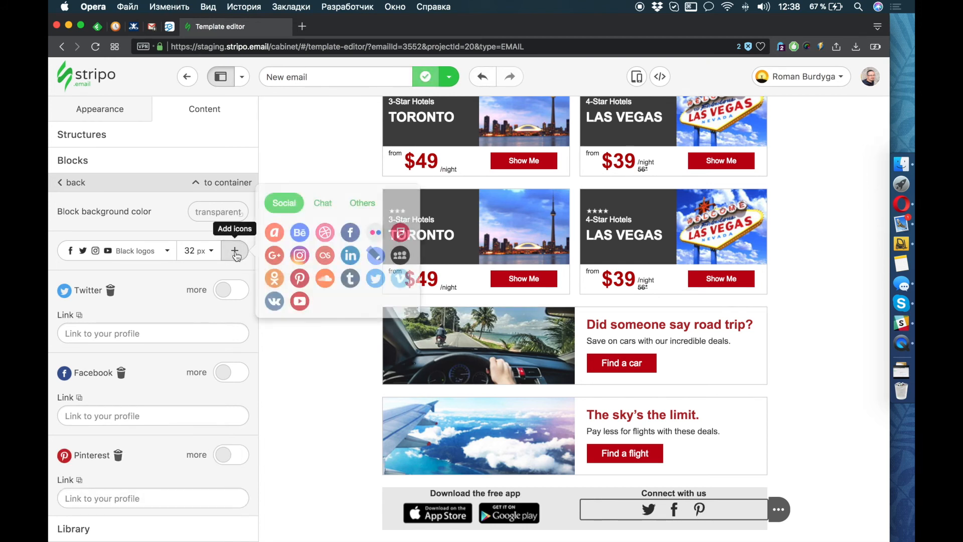
left_click(300, 256)
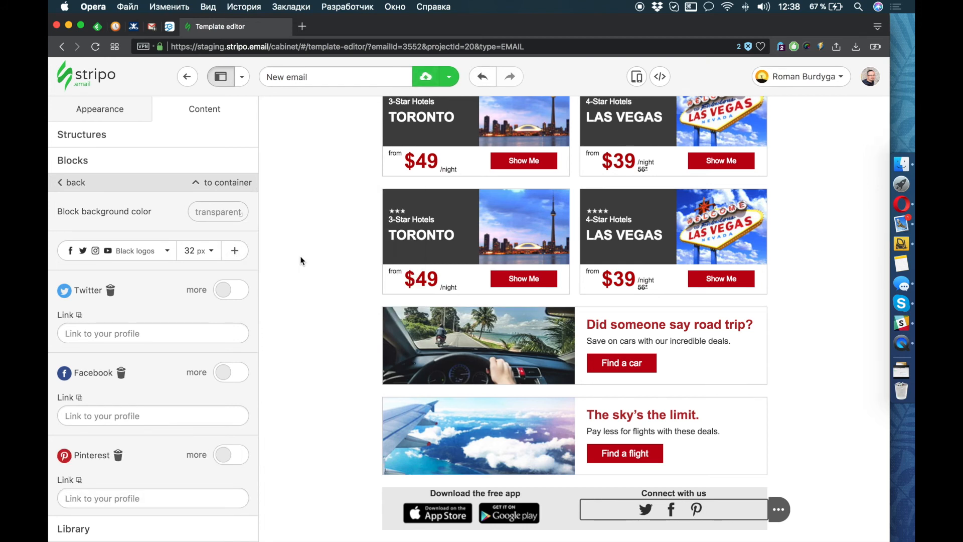
left_click(722, 85)
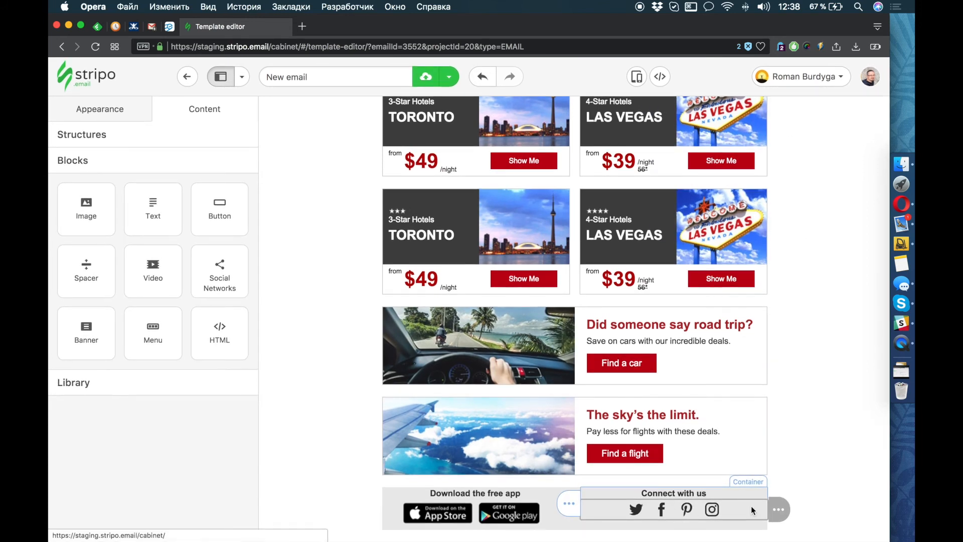
Compare with the original email and change the footer social icons to the Rounded black logos style.
key("super+grave")
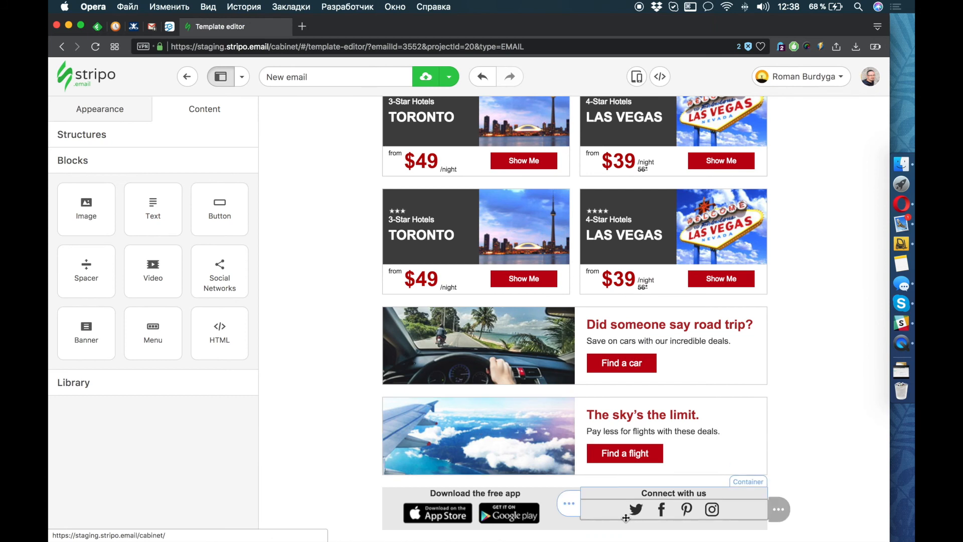
left_click(612, 509)
left_click(131, 252)
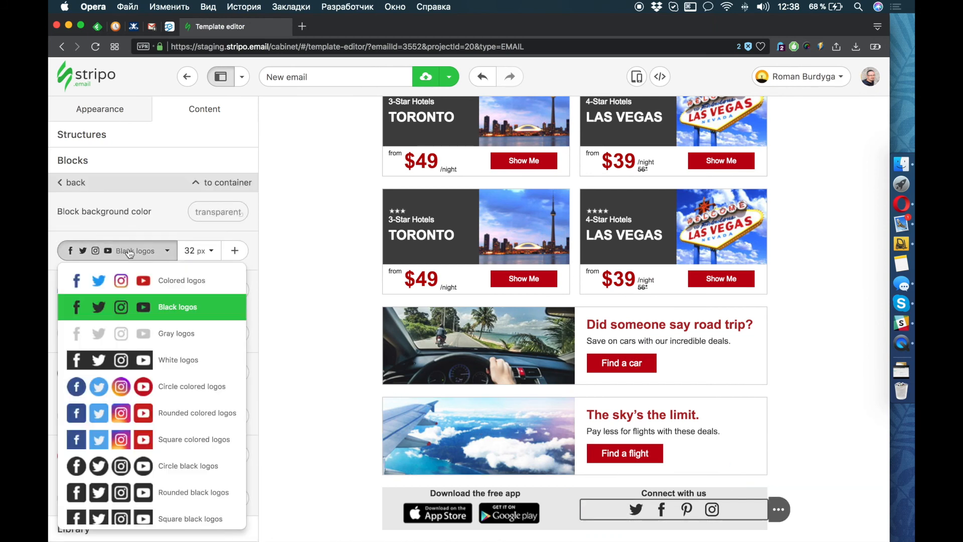
left_click(145, 494)
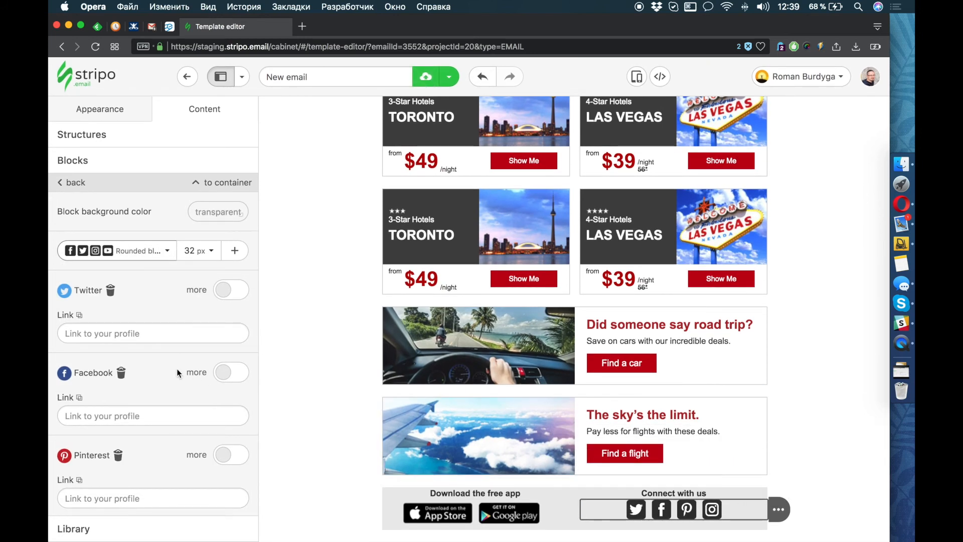
Set the social block's indent between icons to 15 and its top padding to 5.
scroll(178, 371, "down", 5)
scroll(175, 376, "down", 3)
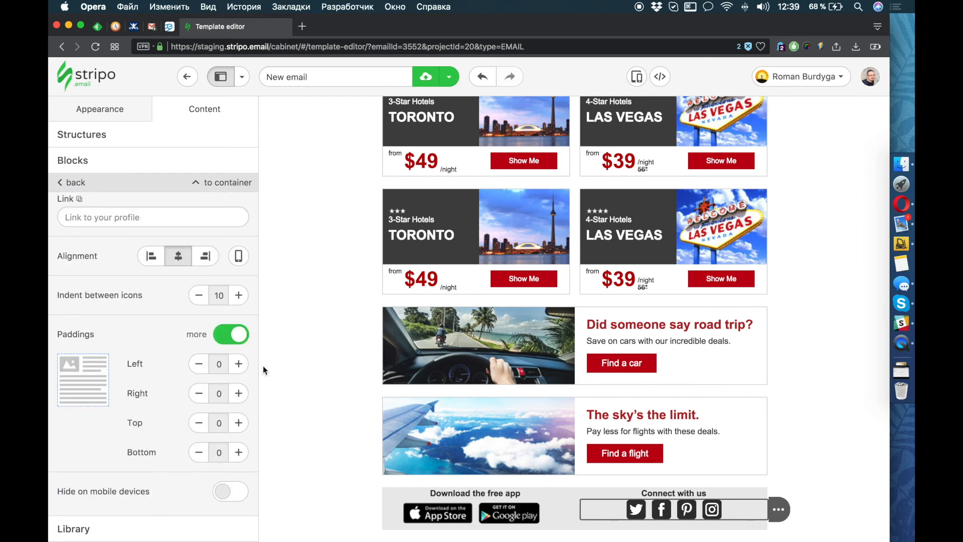
left_click(237, 299)
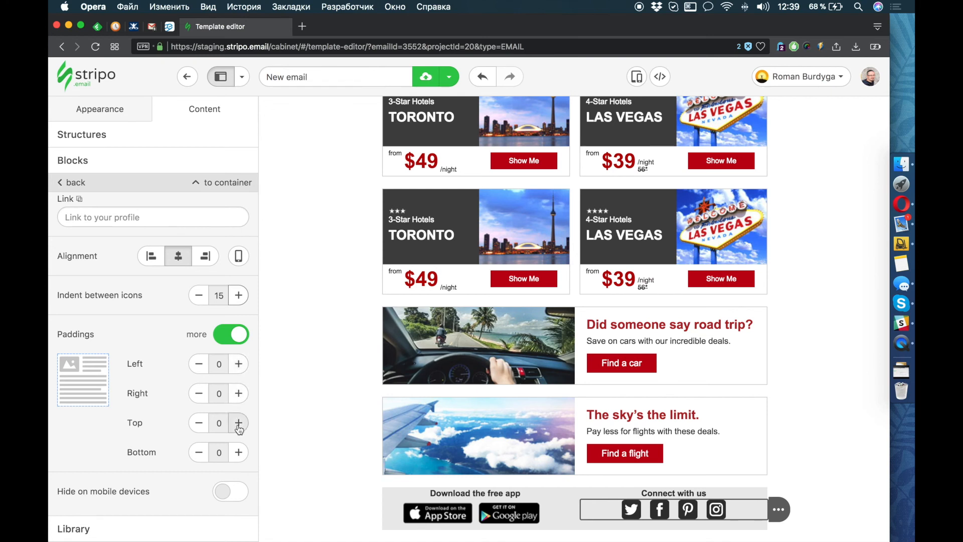
left_click(238, 422)
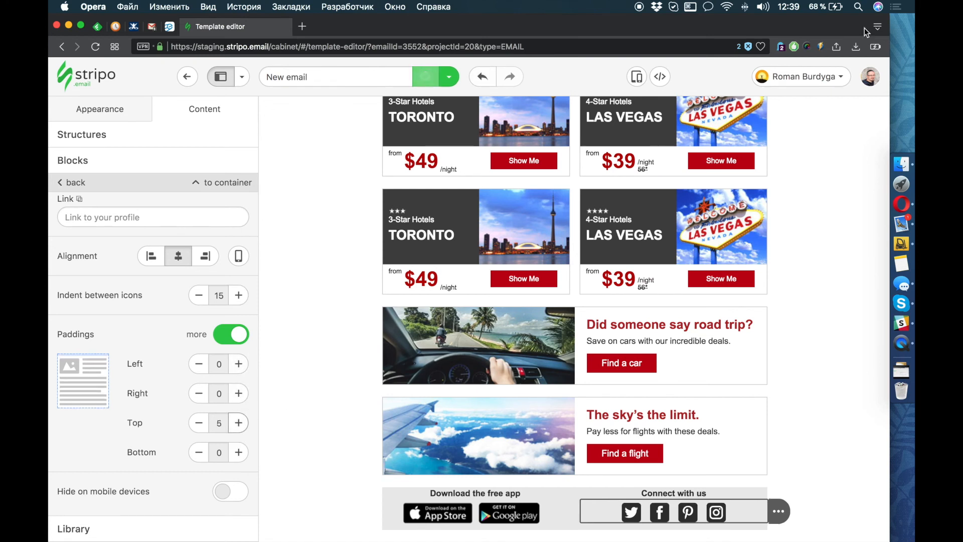
key("Escape")
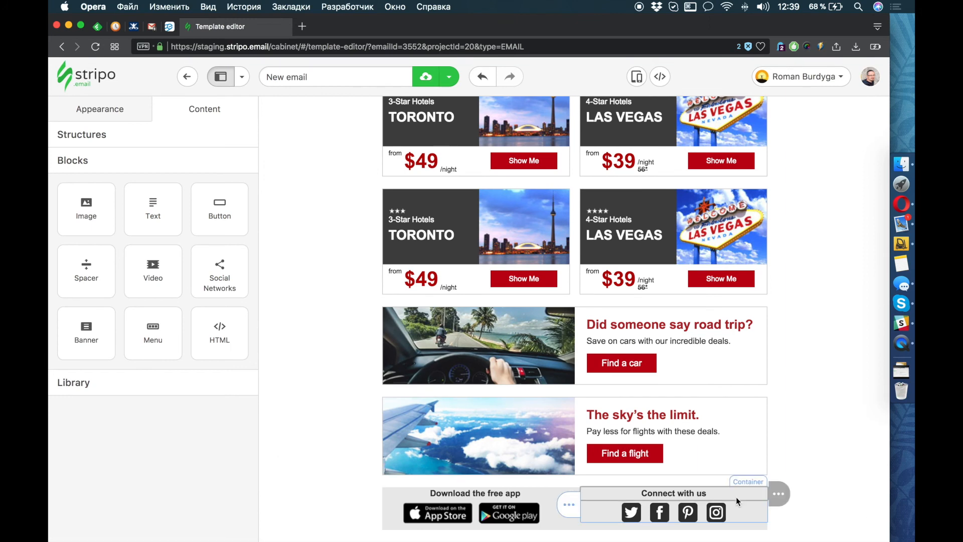
Enable separate paddings for the grey footer structure and set its top padding to 15 and bottom padding to 10.
left_click(570, 488)
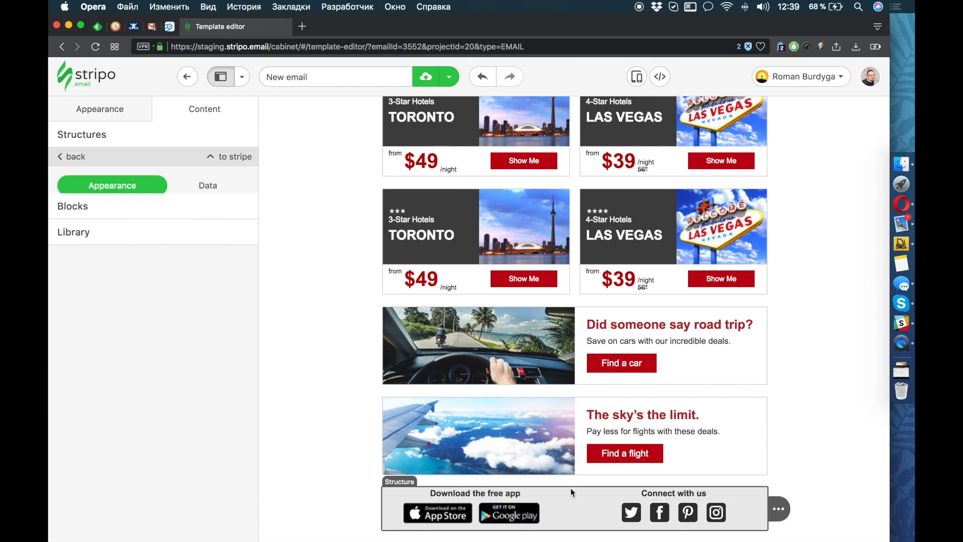
left_click(231, 294)
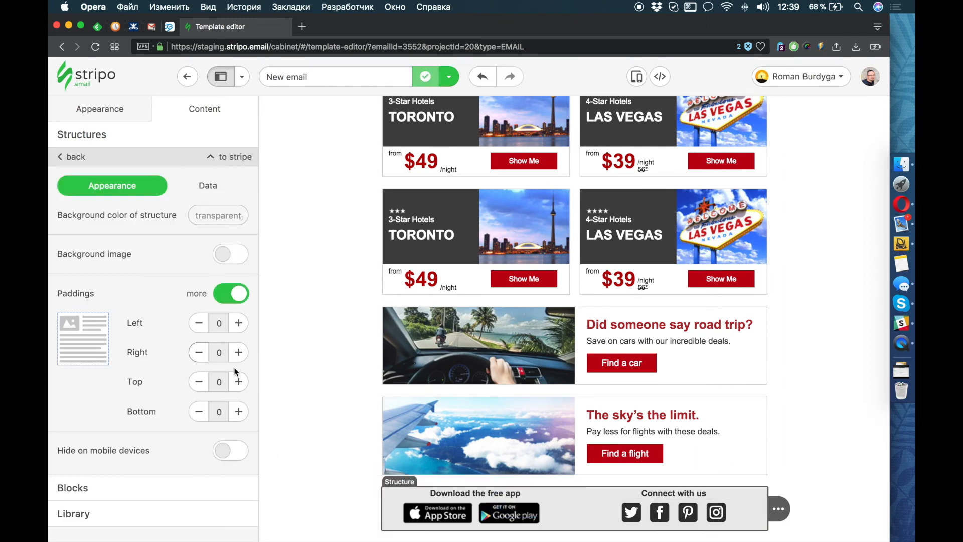
left_click(238, 383)
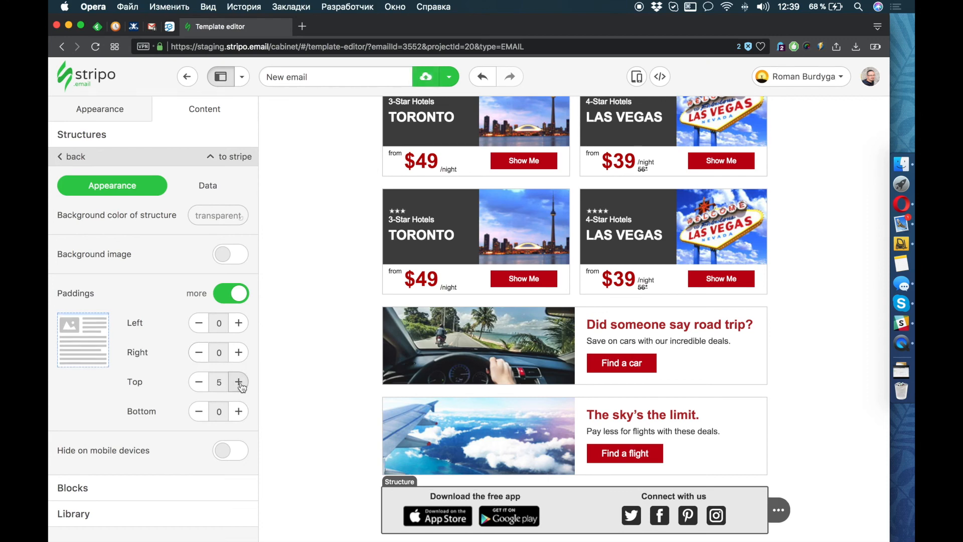
left_click(239, 383)
left_click(238, 412)
left_click(239, 412)
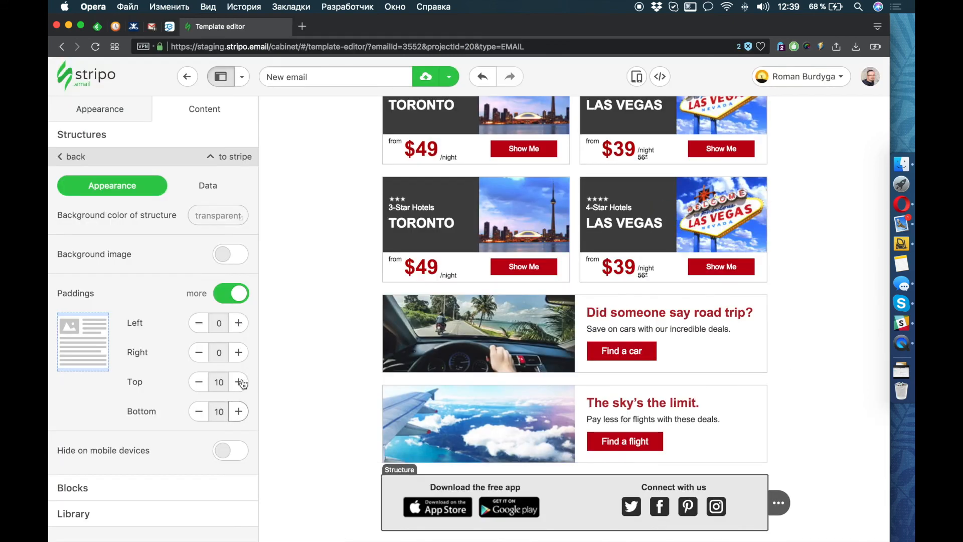
left_click(240, 382)
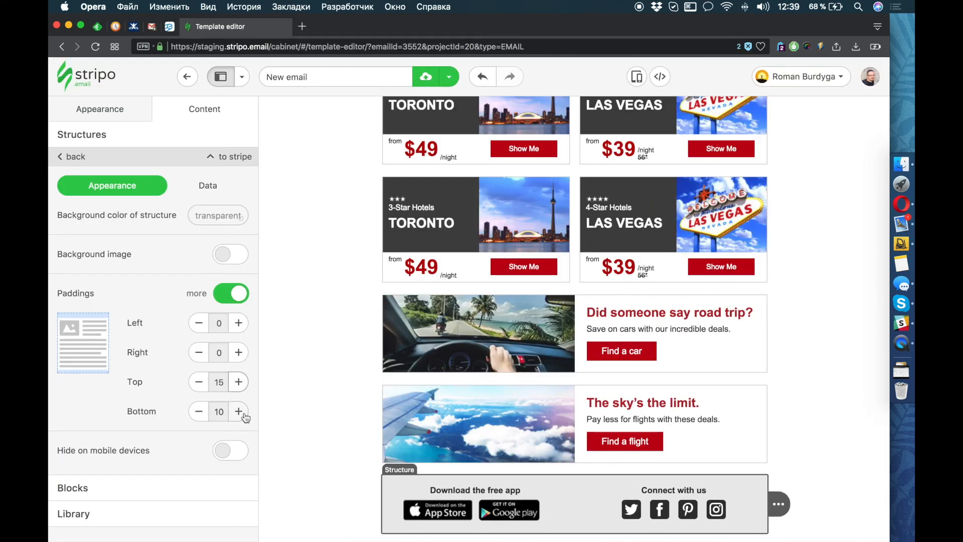
left_click(705, 70)
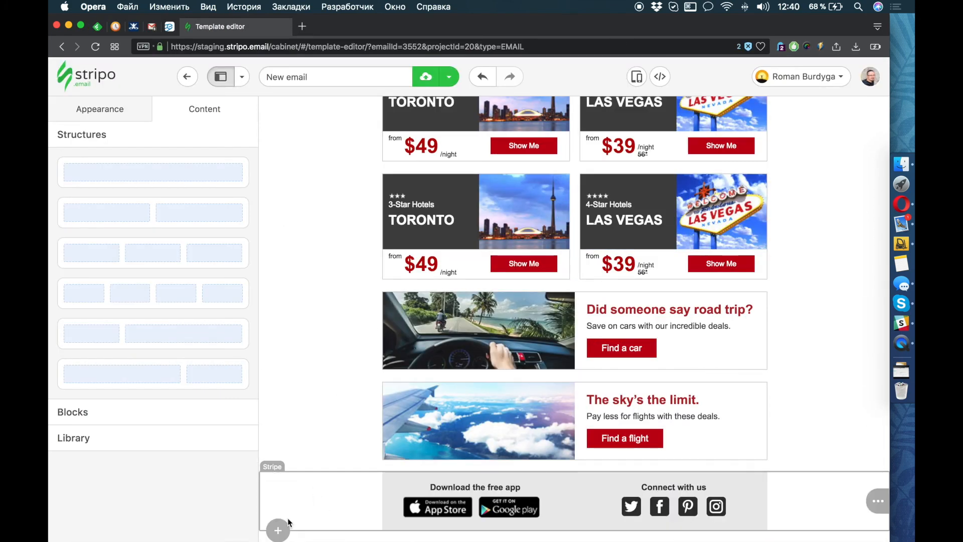
Add a one-column stripe below the grey footer and place a Menu block in it.
left_click(278, 530)
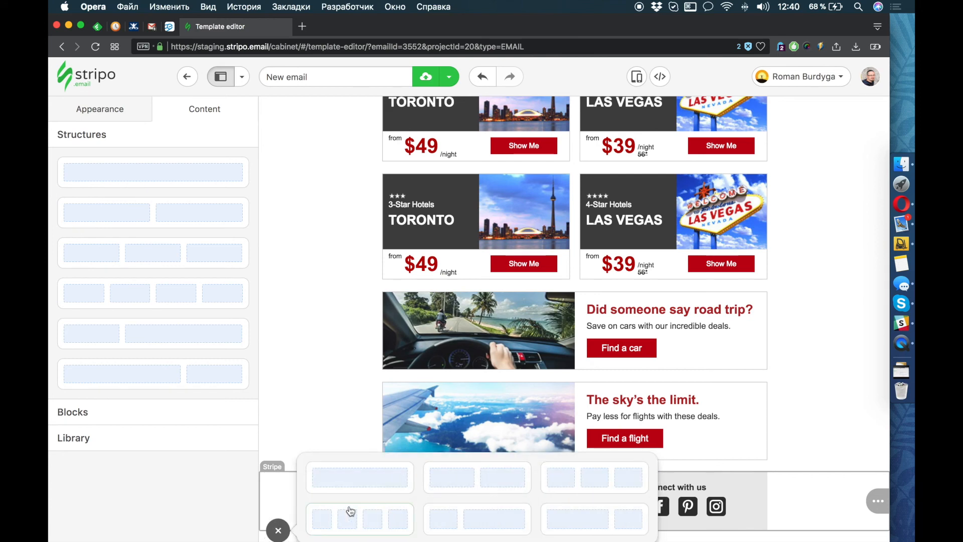
left_click(377, 484)
scroll(366, 404, "down", 2)
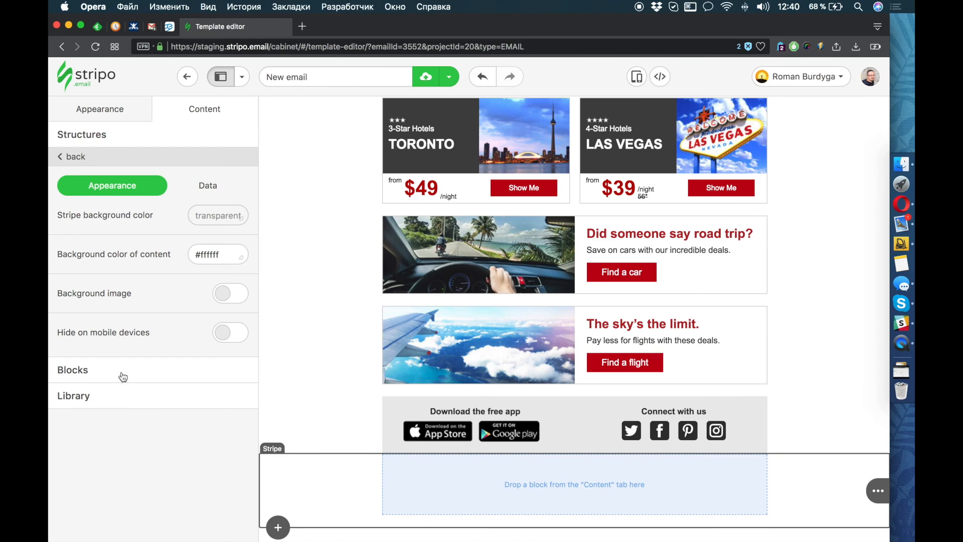
left_click(123, 375)
left_click_drag(153, 331, 445, 479)
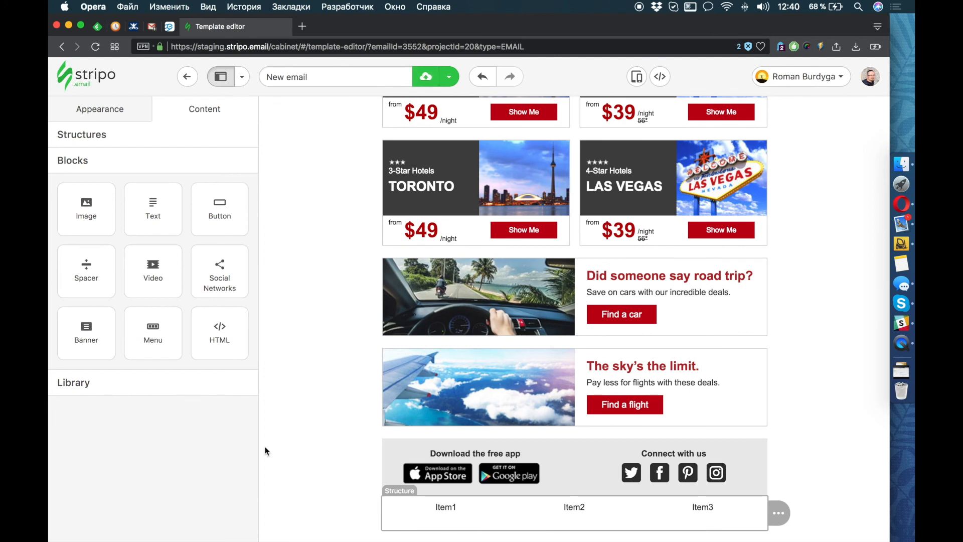
Set the menu structure's top and bottom paddings to 10.
left_click(239, 382)
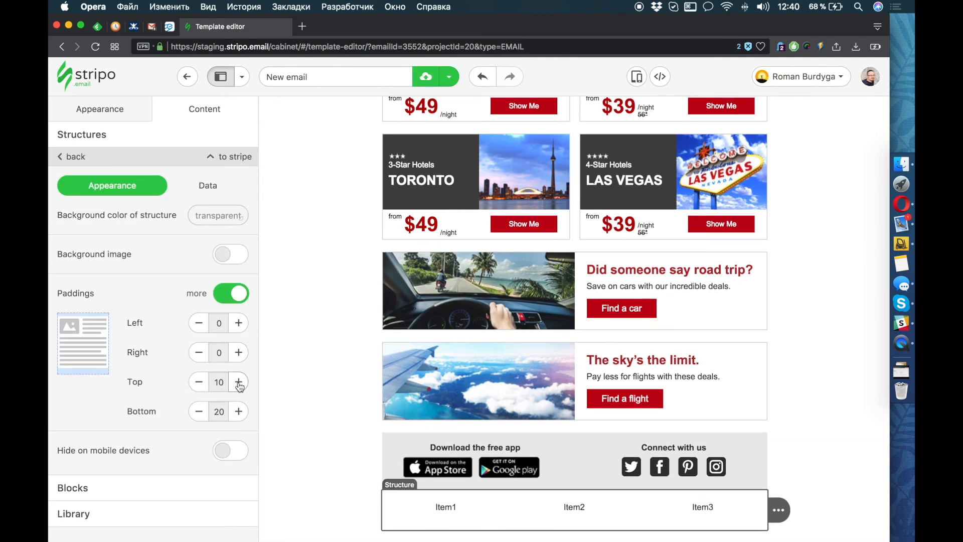
left_click(238, 382)
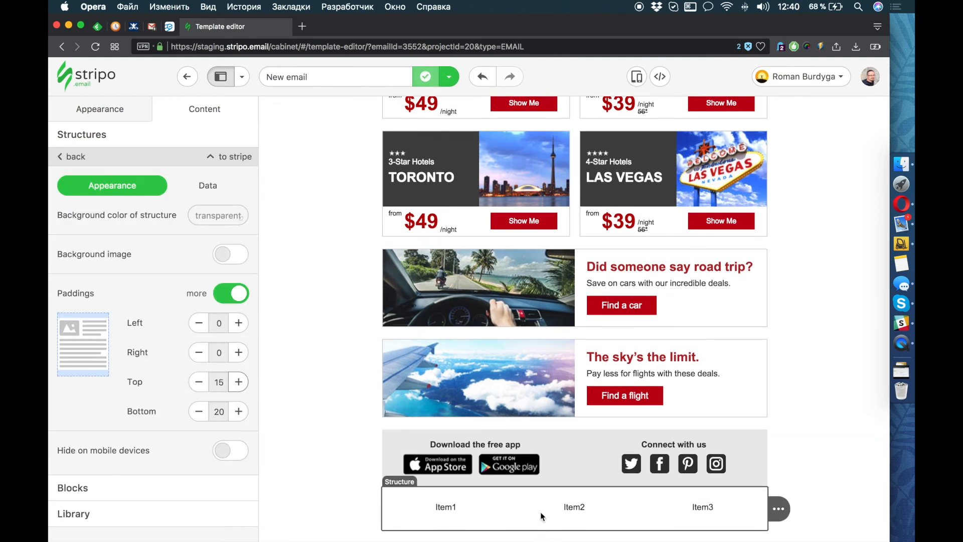
left_click(199, 412)
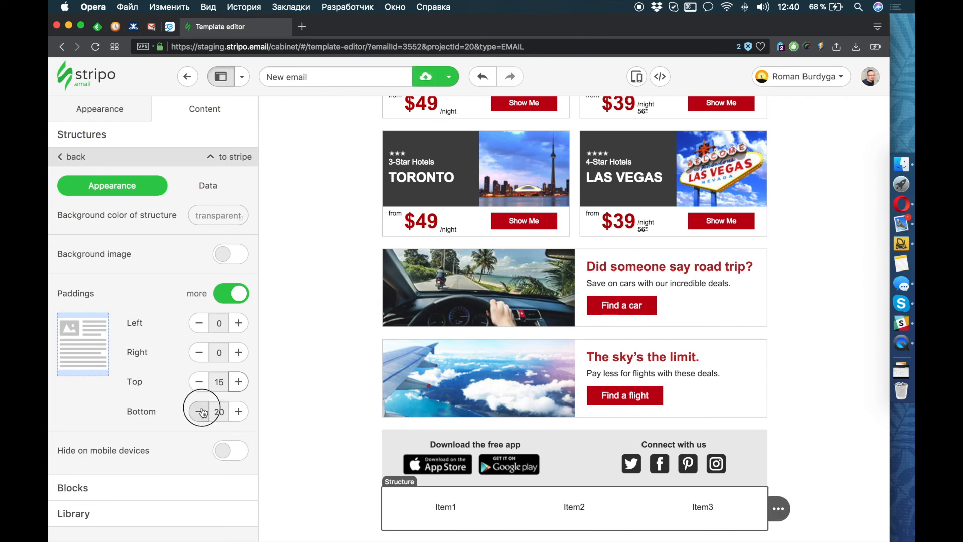
key("super+grave")
key("super+grave")
left_click(201, 412)
left_click(200, 385)
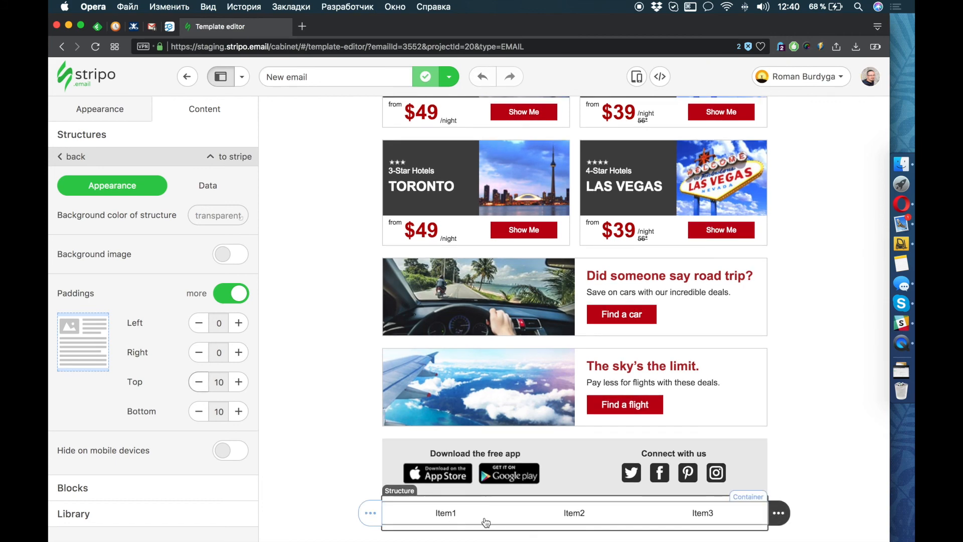
Copy "Customer Care" from the original email's footer links and use it as the first menu item's name.
key("super+grave")
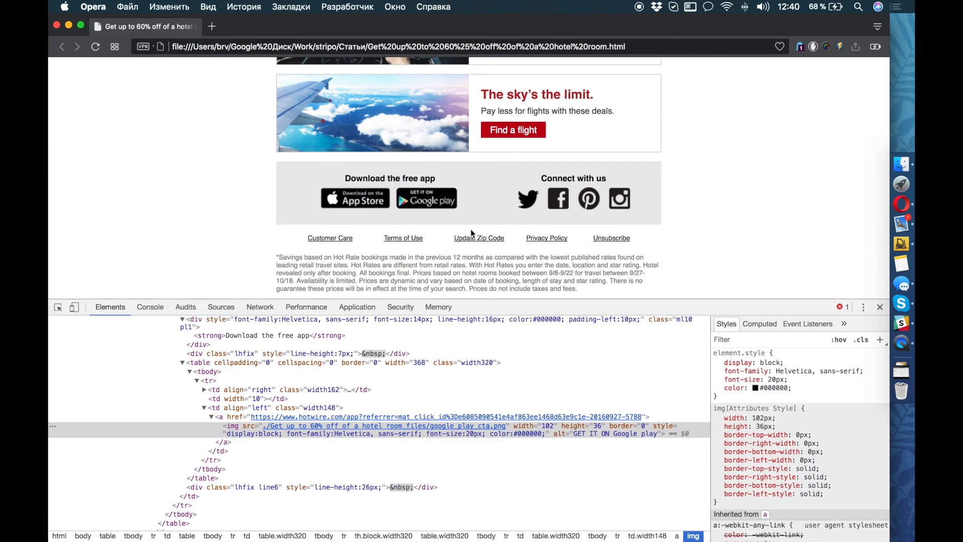
left_click_drag(359, 237, 308, 237)
key("super+c")
key("super+grave")
scroll(132, 399, "down", 4)
left_click(151, 308)
key("super+a")
key("super+v")
Copy "Terms of Use" from the original email and use it as the second menu item's name.
key("super+grave")
left_click_drag(426, 238, 385, 237)
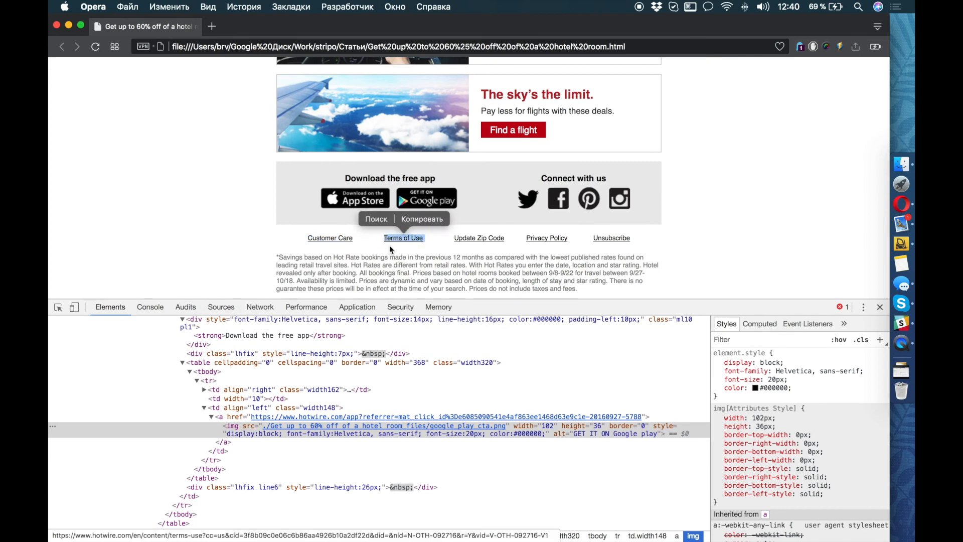
key("super+c")
key("super+grave")
left_click(161, 489)
key("super+a")
key("super+v")
Copy "Update Zip Code" from the original email and use it as the third menu item's name.
key("super+grave")
left_click_drag(507, 238, 456, 237)
key("super+c")
key("super+grave")
left_click(166, 485)
key("super+a")
key("super+v")
Add a fourth menu item and name it "Privacy Policy", copied from the original email.
scroll(150, 451, "down", 2)
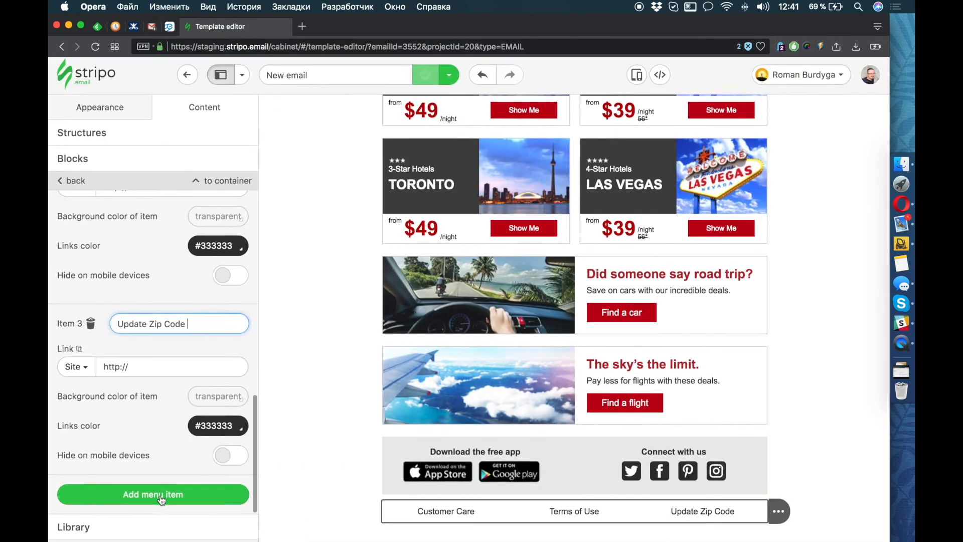
left_click(183, 492)
scroll(165, 462, "down", 3)
key("super+grave")
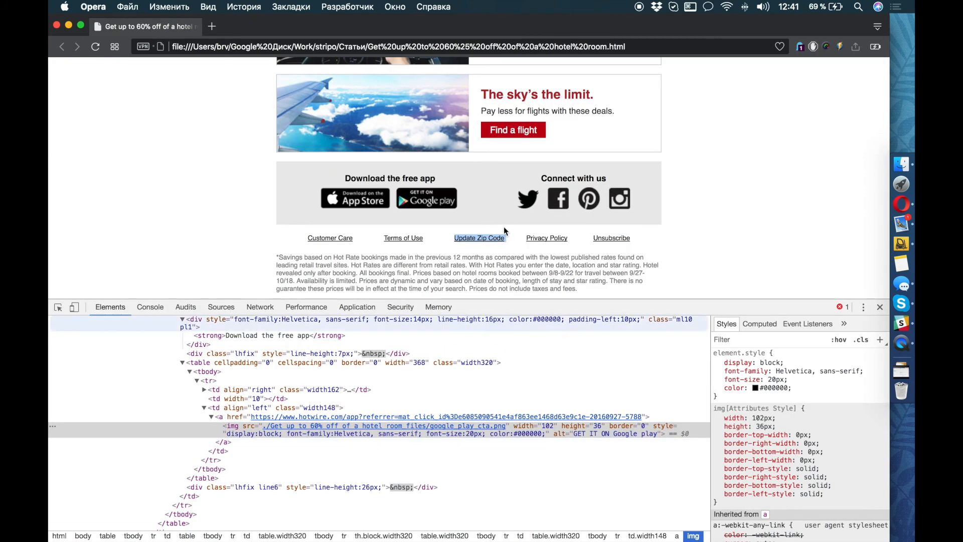
left_click_drag(567, 240, 525, 238)
key("super+c")
key("super+grave")
left_click(176, 324)
key("super+a")
key("super+v")
Add a fifth menu item and name it "Unsubscribe", copied from the original email.
key("super+grave")
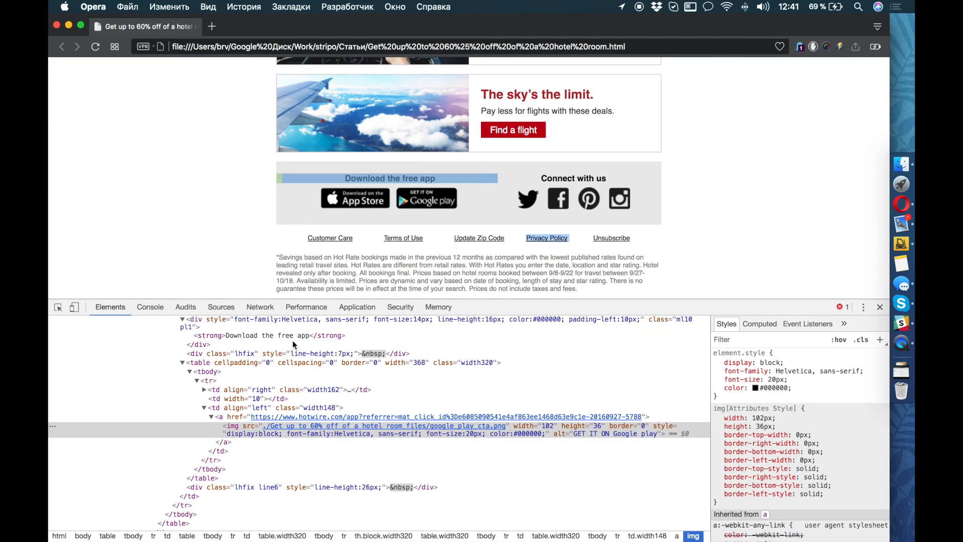
left_click_drag(627, 241, 597, 238)
key("super+c")
key("super+grave")
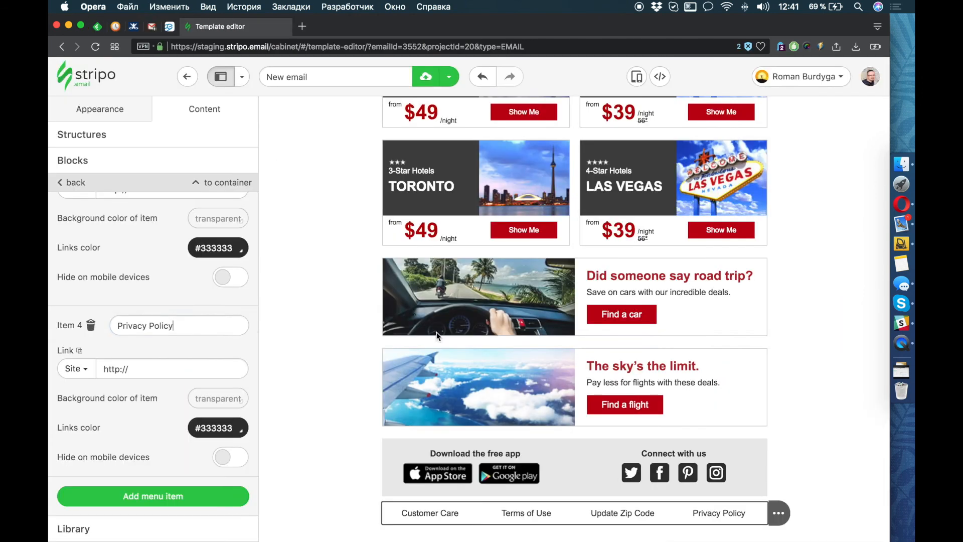
left_click(148, 495)
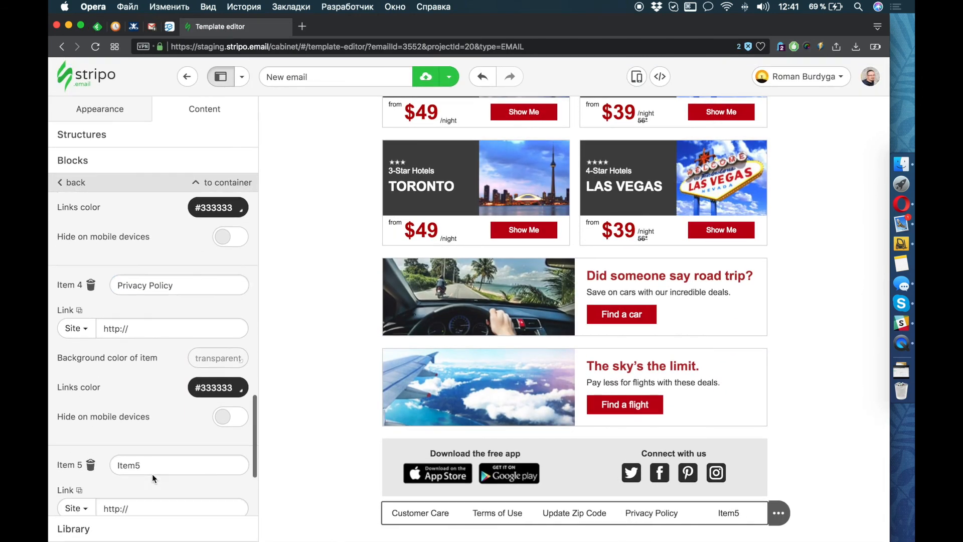
double_click(151, 435)
key("super+v")
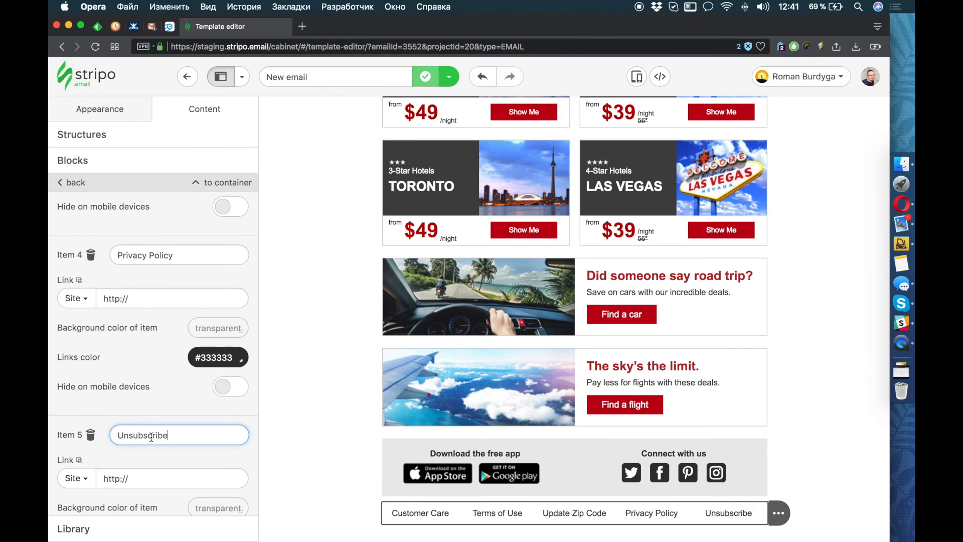
Set the menu's text size to 11 and check the footer links' styling in the original email.
scroll(154, 428, "up", 15)
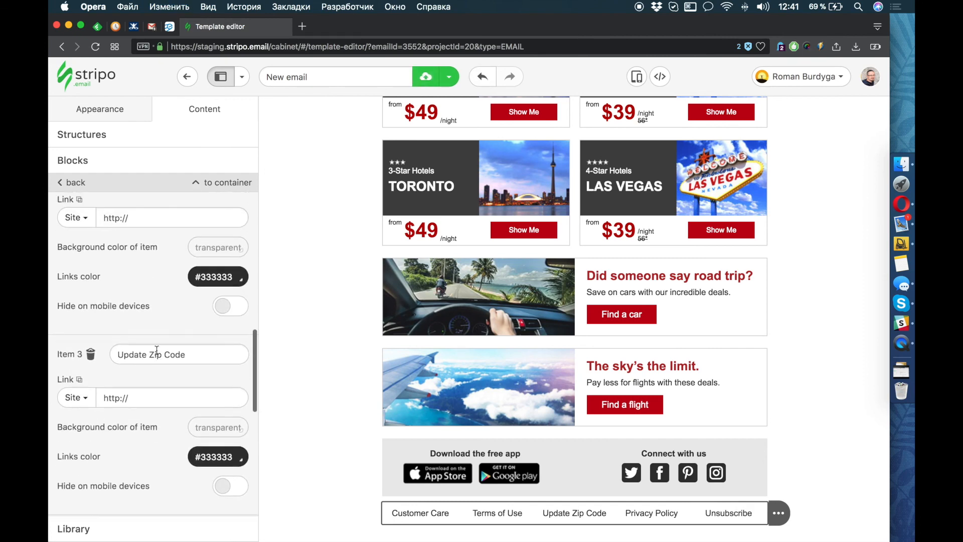
scroll(154, 349, "up", 3)
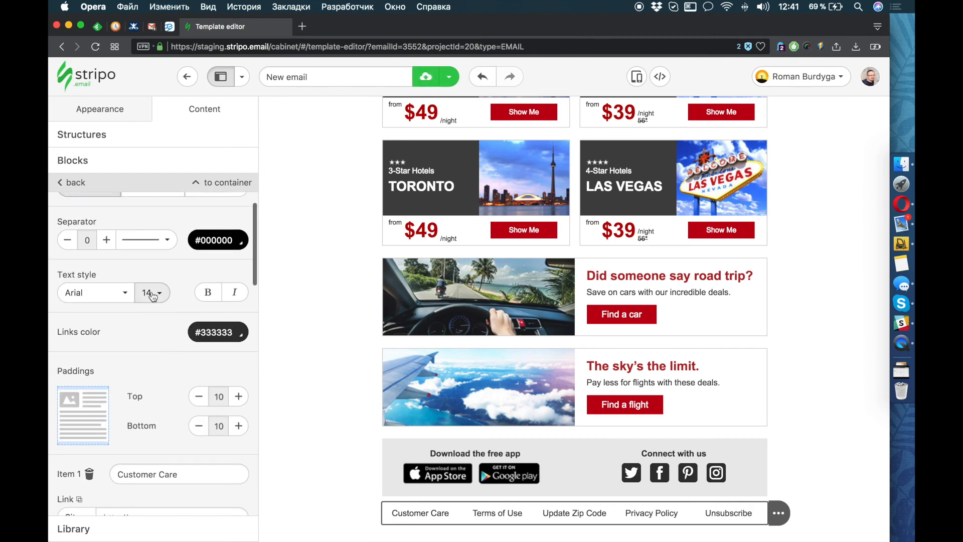
left_click(152, 292)
left_click(161, 363)
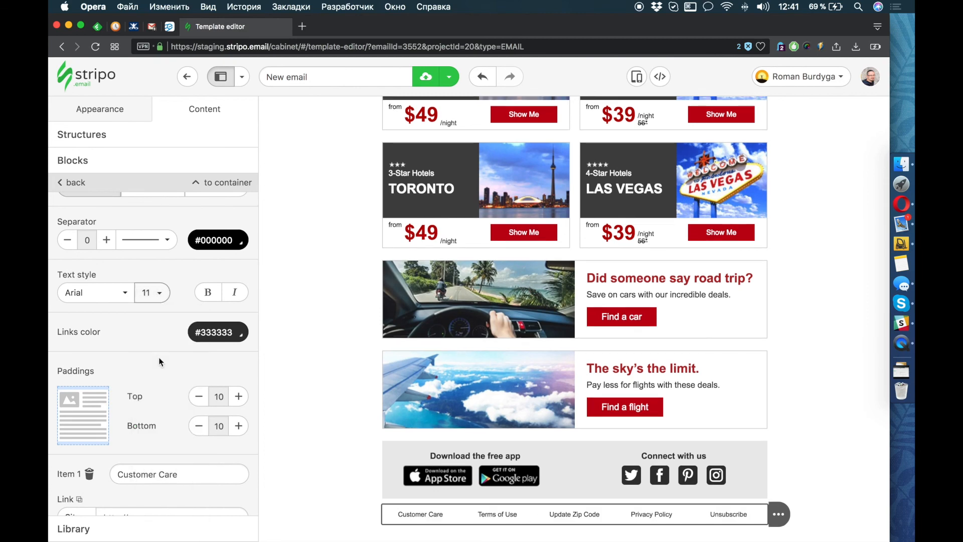
key("super+grave")
scroll(430, 255, "down", 2)
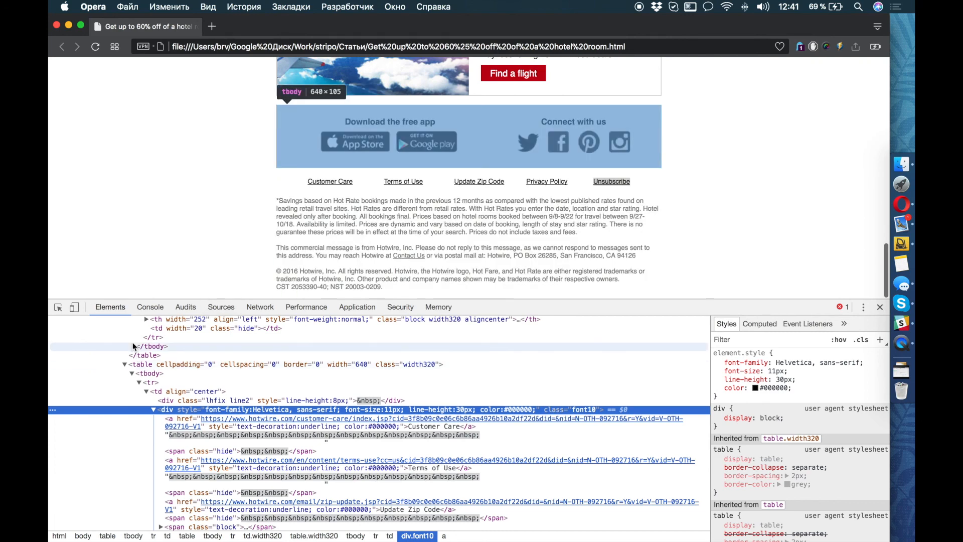
key("super+grave")
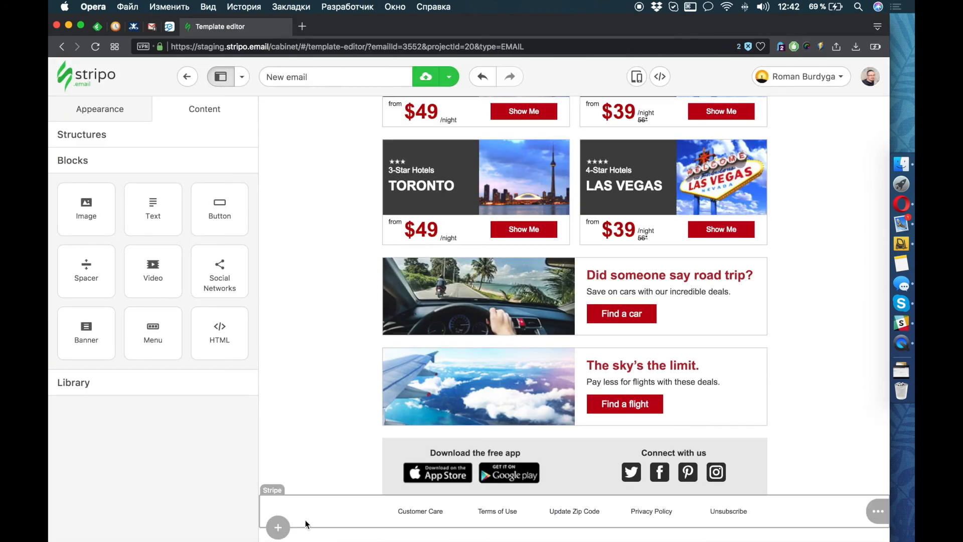
Add a one-column stripe below the footer menu and place a Text block in it.
left_click(278, 527)
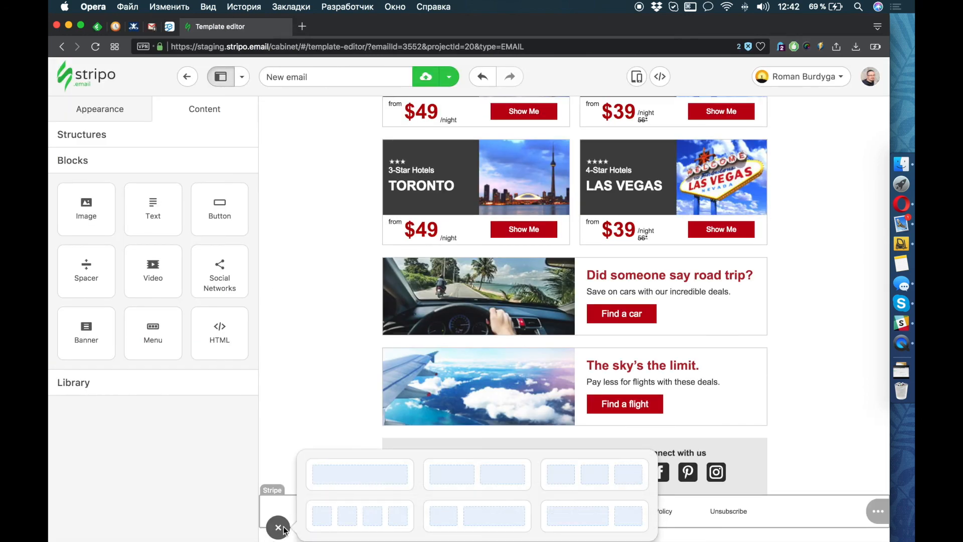
left_click(388, 482)
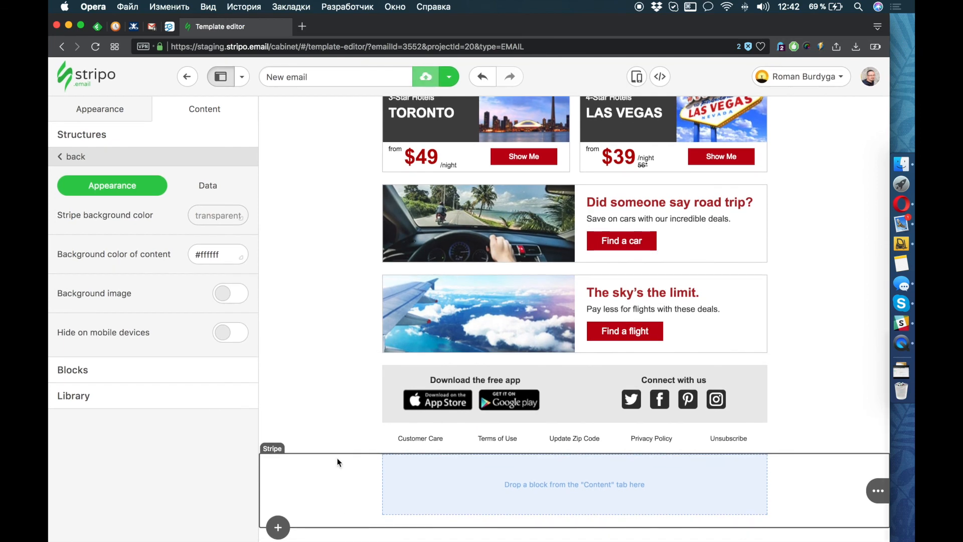
left_click(112, 486)
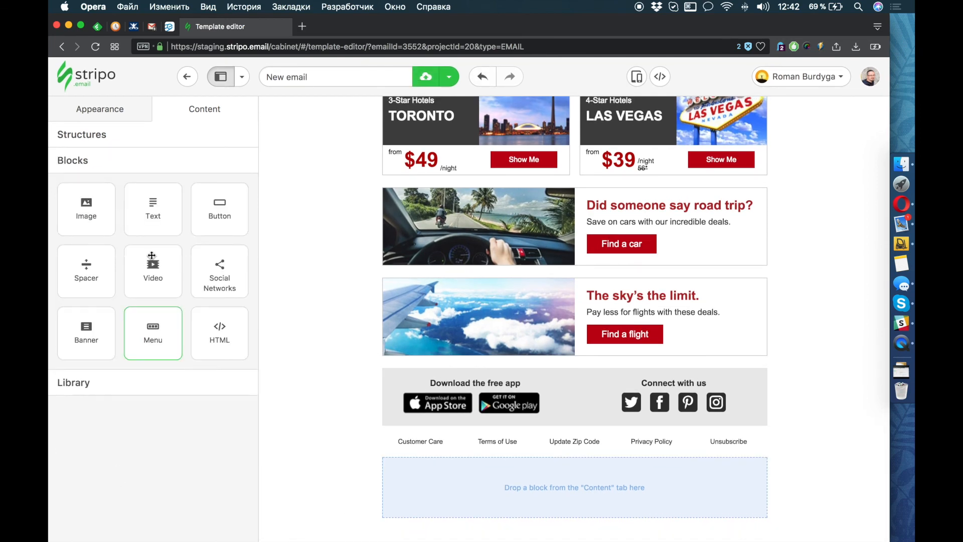
left_click_drag(152, 216, 442, 469)
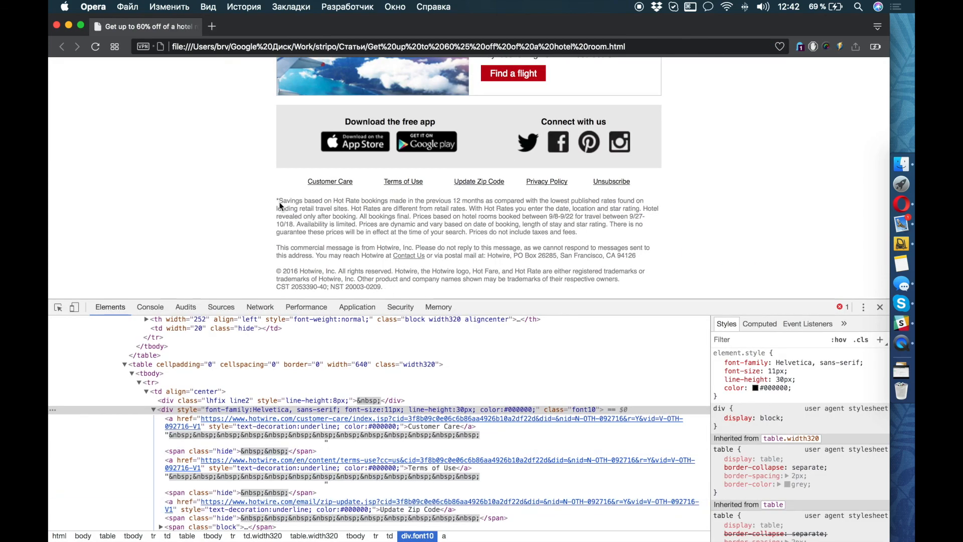
Copy the legal disclaimer from the original email into the text block and insert a blank line before "This commercial message is from Hotwire, Inc.".
left_click_drag(277, 200, 384, 290)
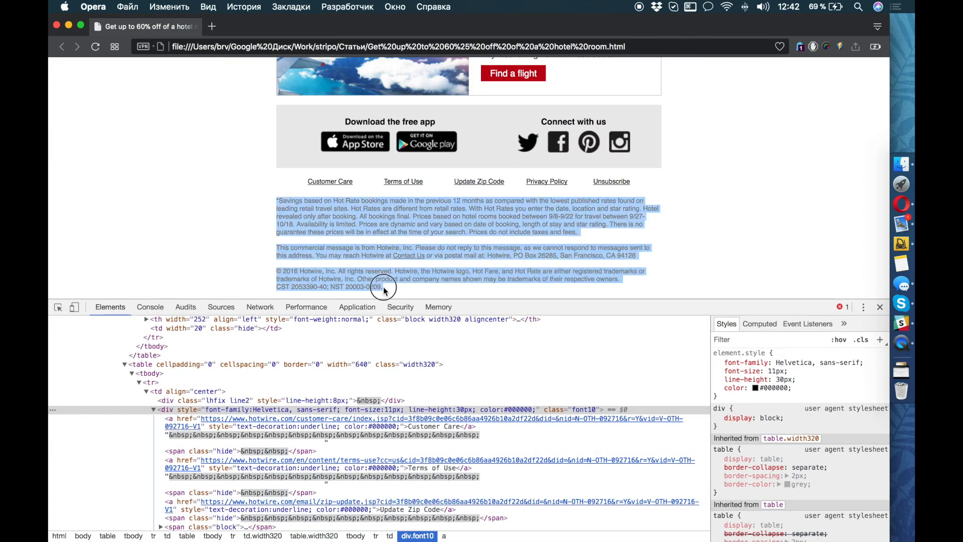
key("super+c")
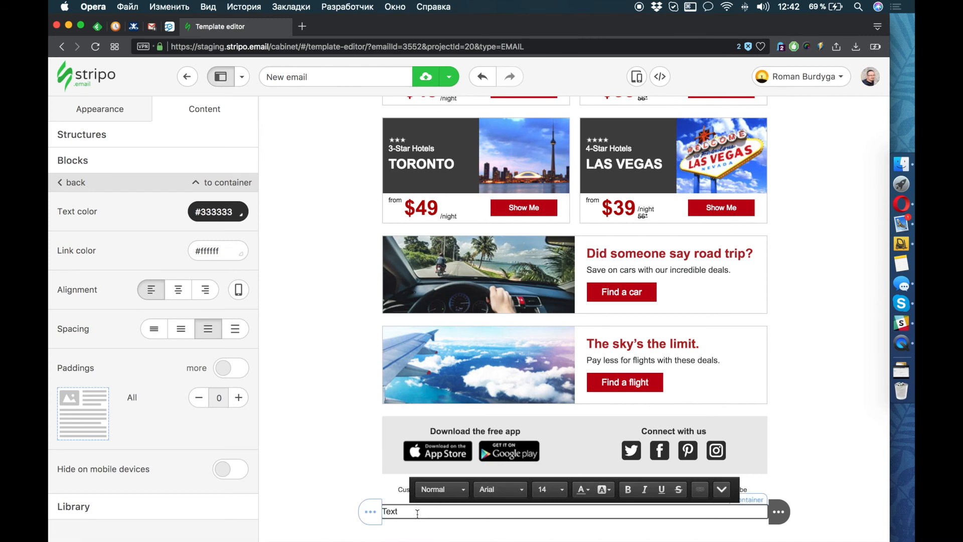
key("super+v")
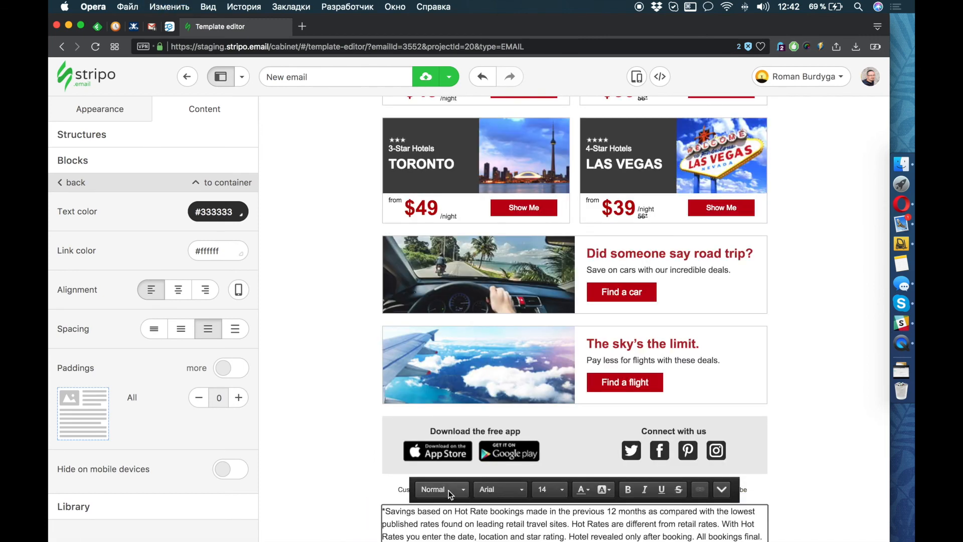
scroll(450, 490, "down", 5)
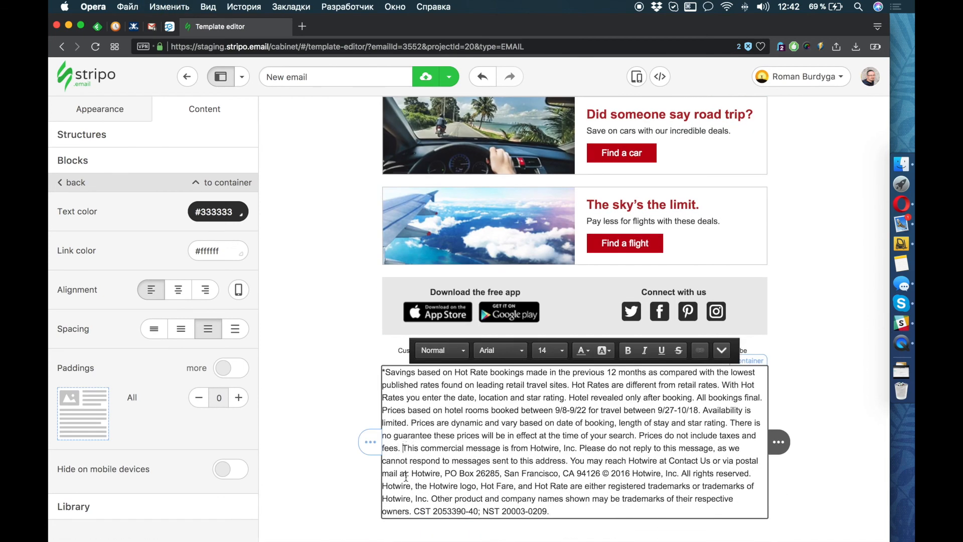
key("Return")
key("Return")
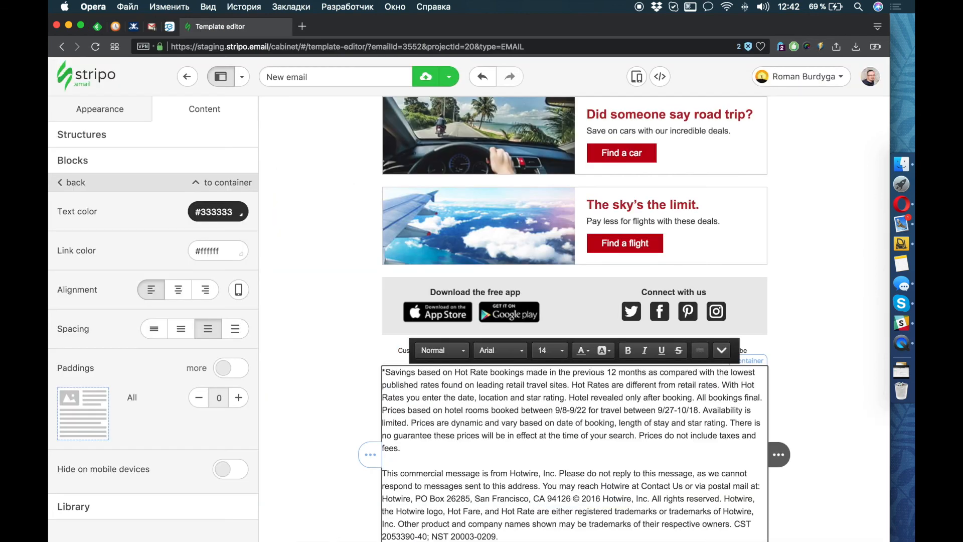
Insert a blank line before "© 2016 Hotwire, Inc." in the disclaimer text.
scroll(599, 484, "down", 1)
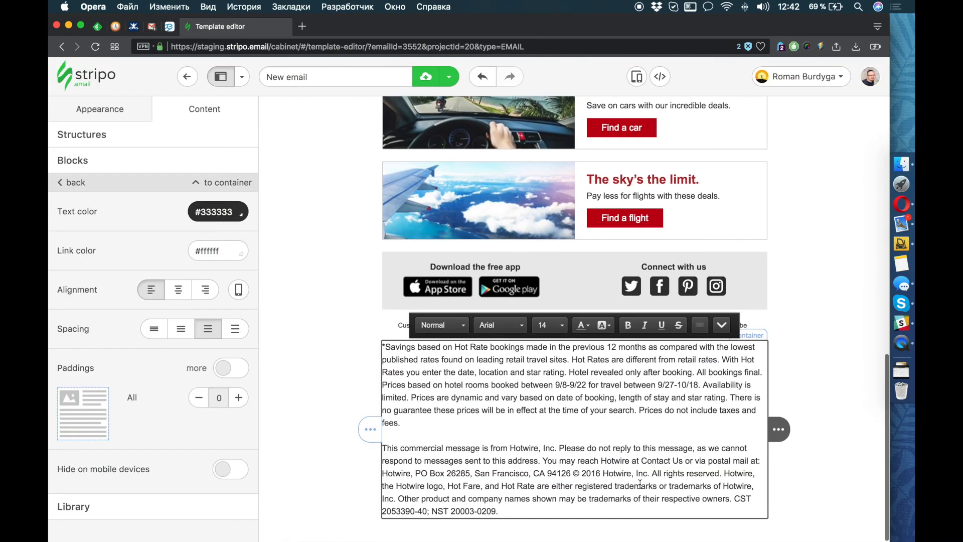
left_click(574, 482)
key("Return")
key("Return")
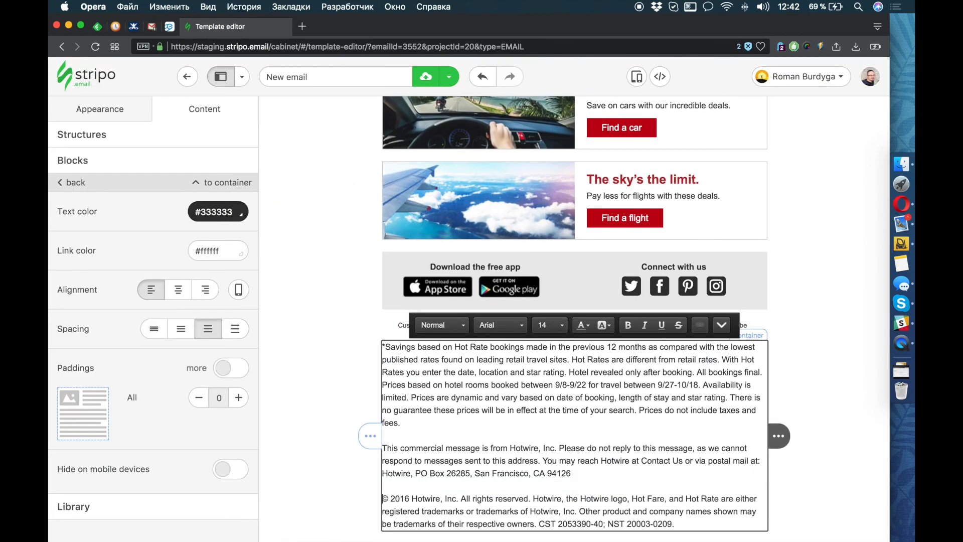
Select the whole disclaimer text, inspect its styling in the original email and copy the text colour #888888.
key("super+a")
key("super+c")
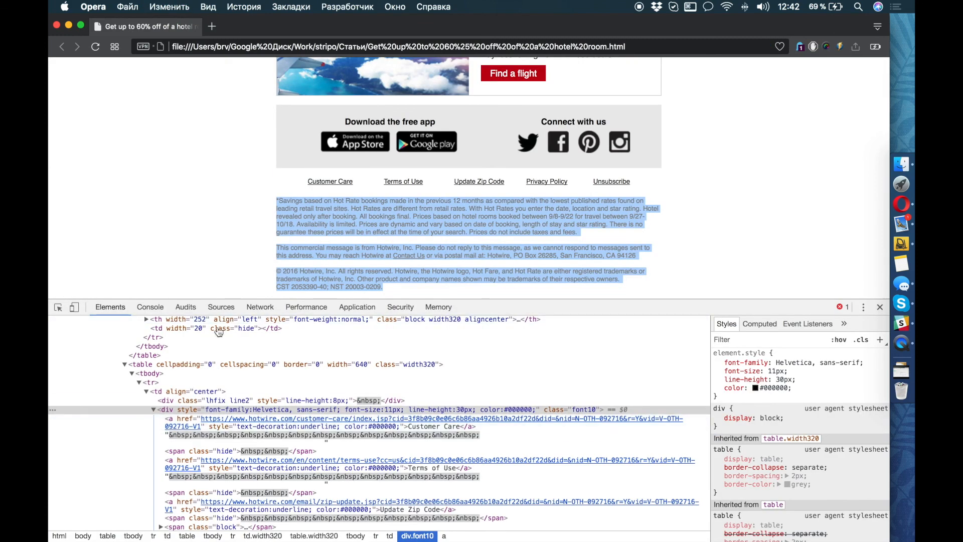
left_click(56, 306)
left_click(321, 240)
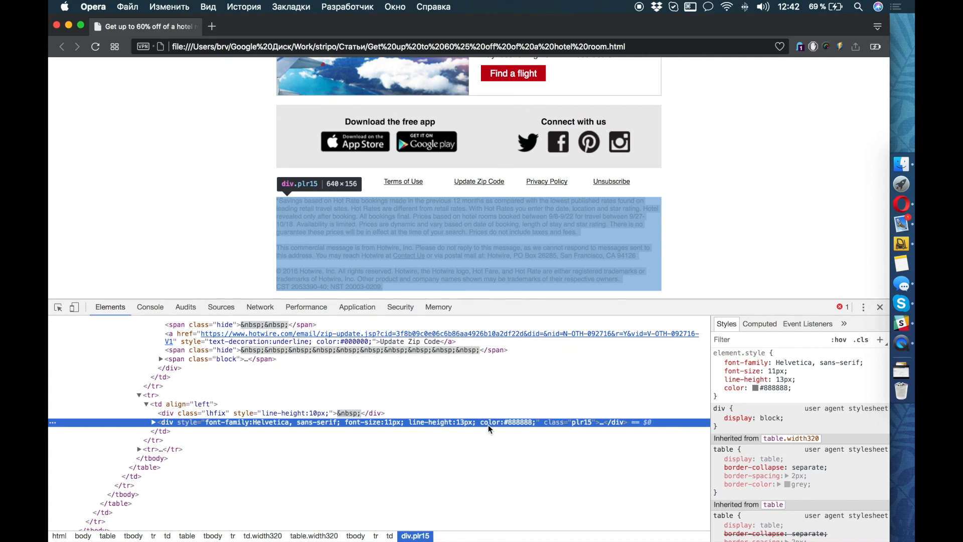
left_click(766, 389)
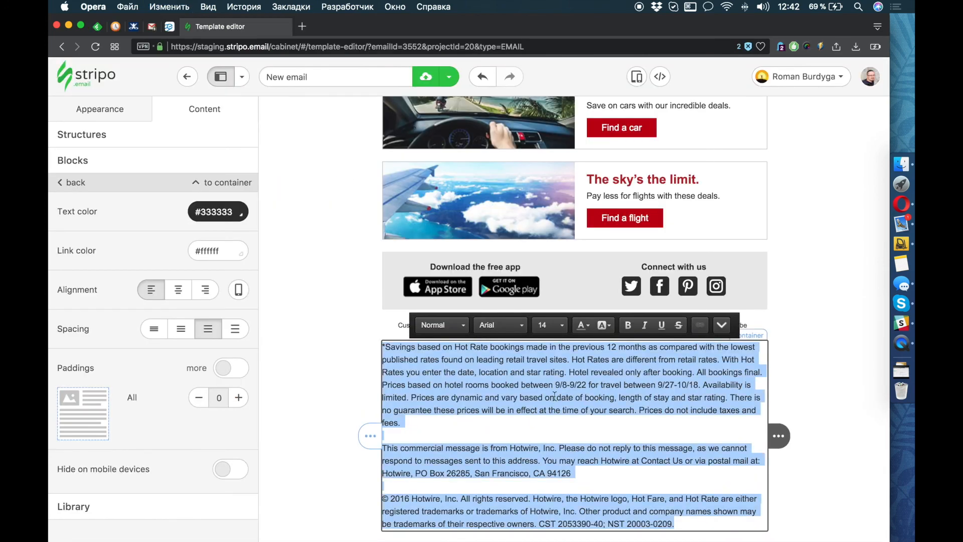
Set the selected disclaimer text to size 11 and apply the custom text colour #888888.
left_click(549, 325)
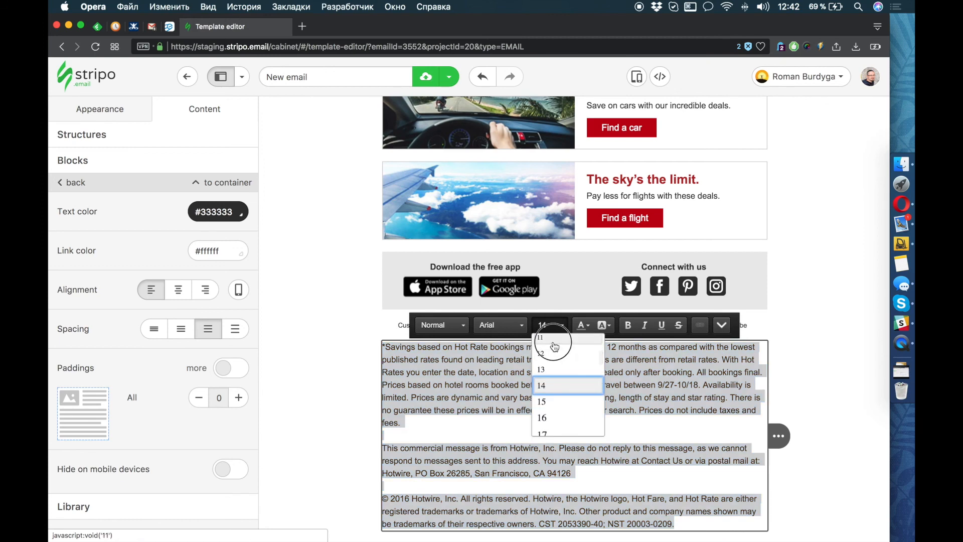
left_click(554, 344)
left_click(583, 386)
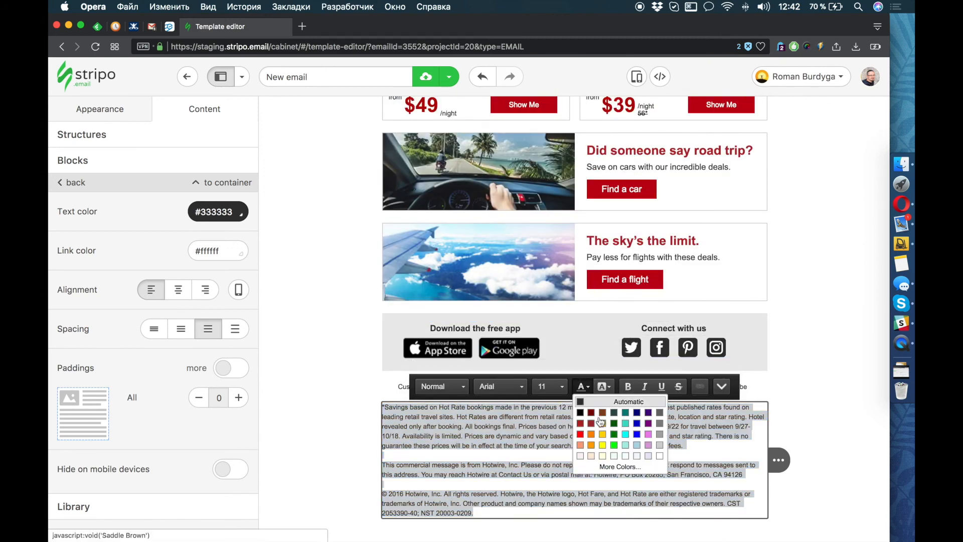
left_click(620, 466)
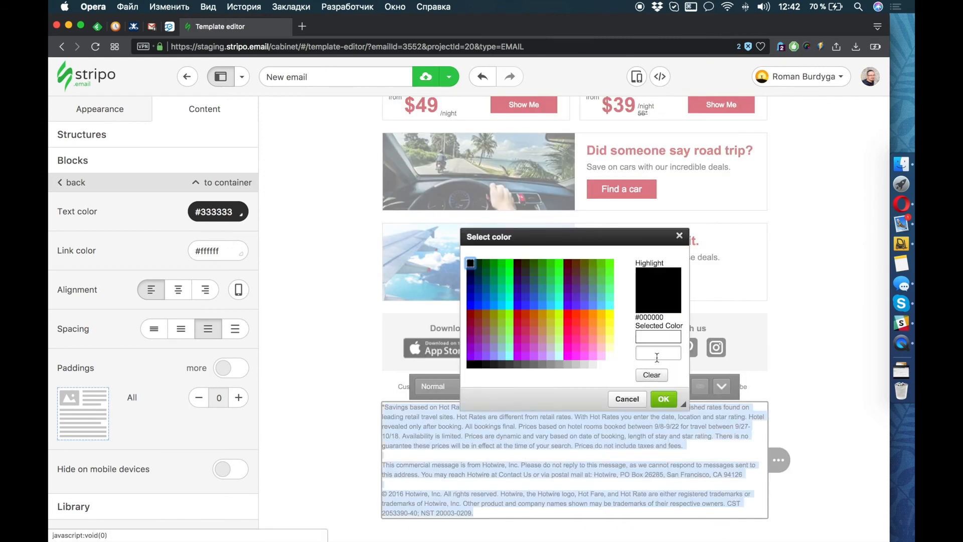
left_click(657, 358)
key("super+v")
left_click(664, 399)
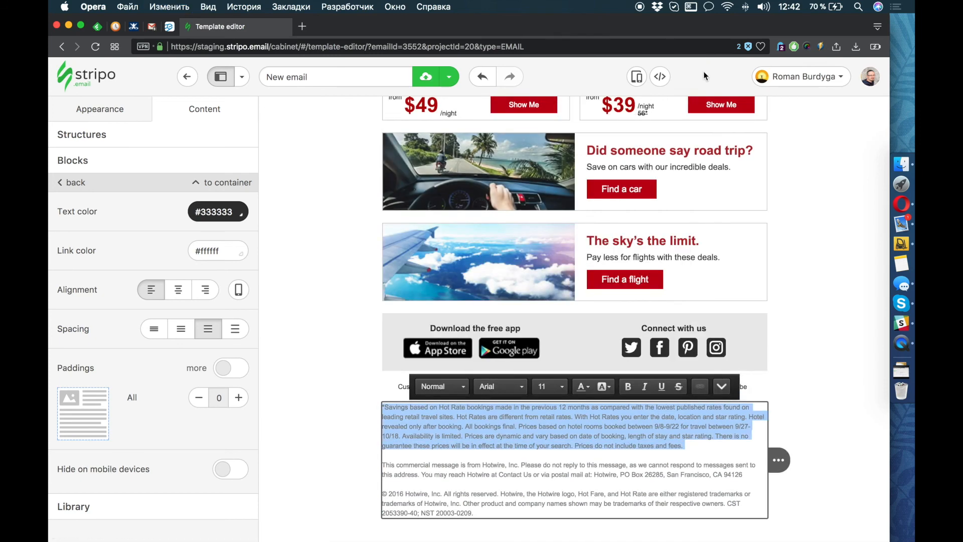
left_click(701, 78)
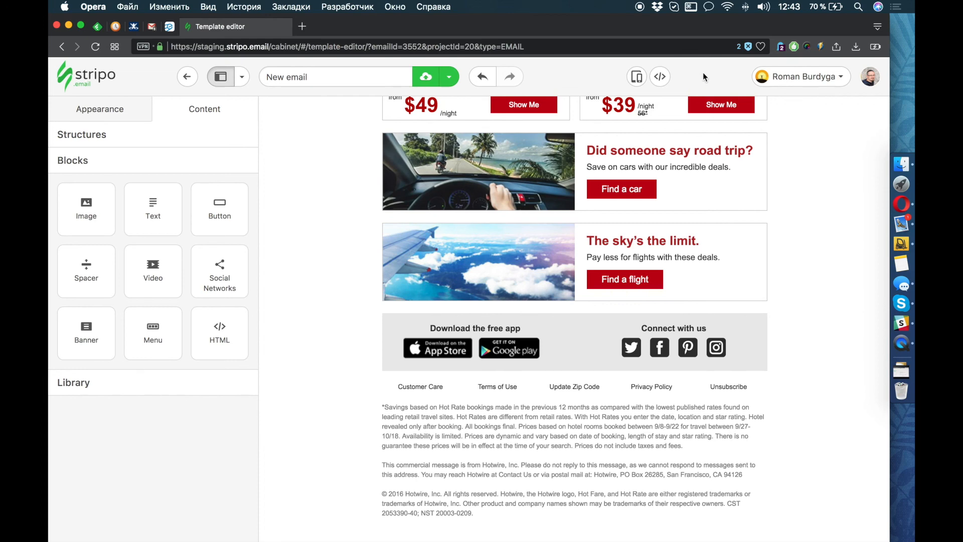
Preview the email and examine how the footer menu and disclaimer look on mobile, closing the preview when done.
left_click(636, 76)
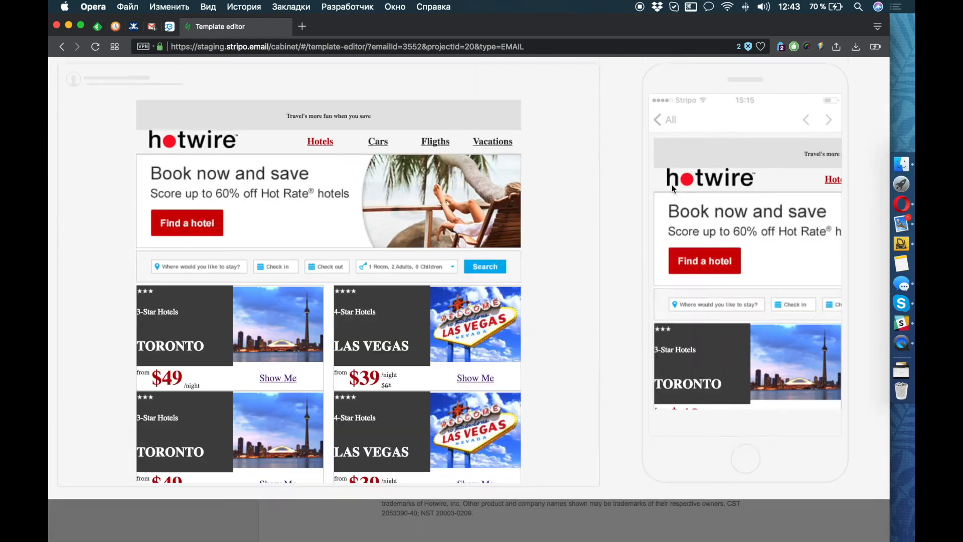
scroll(757, 291, "down", 5)
scroll(753, 288, "down", 10)
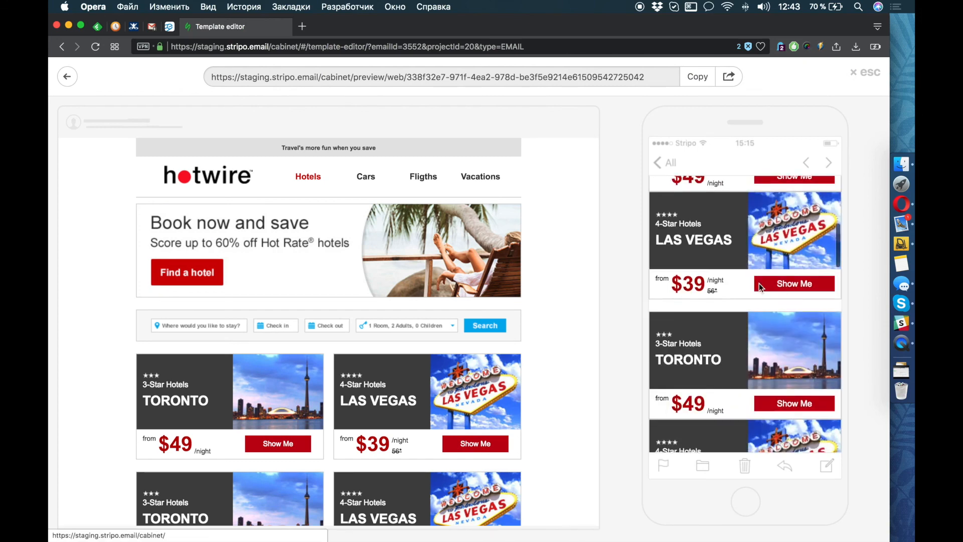
scroll(759, 282, "down", 5)
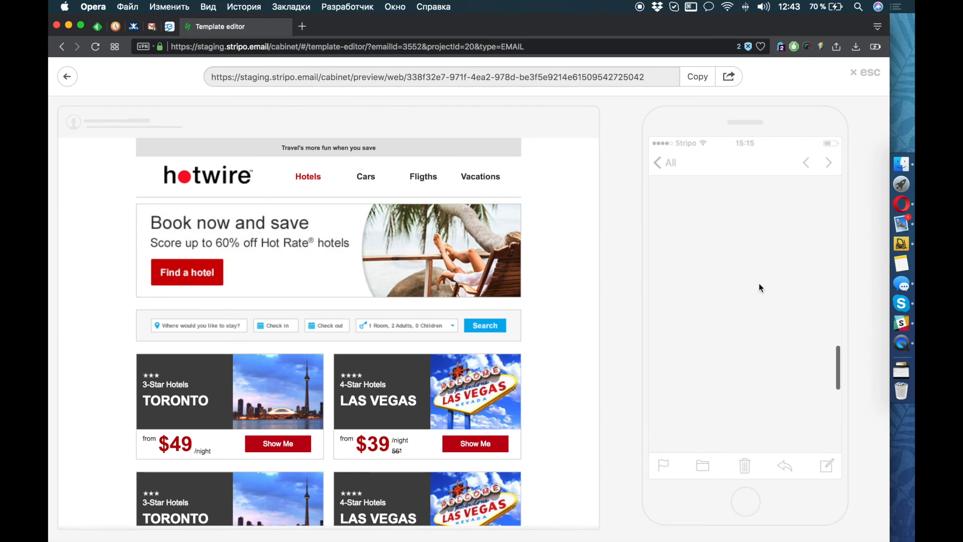
scroll(770, 290, "down", 4)
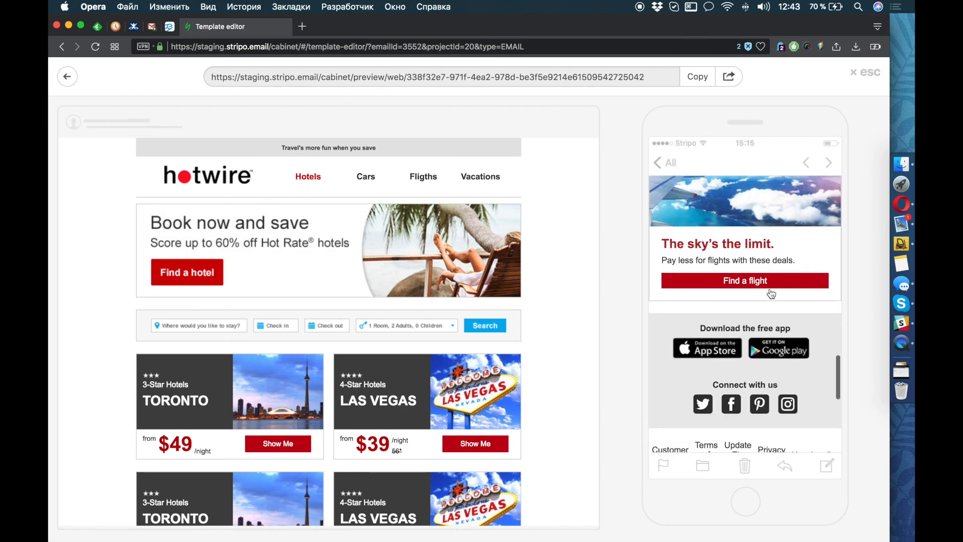
scroll(807, 280, "down", 2)
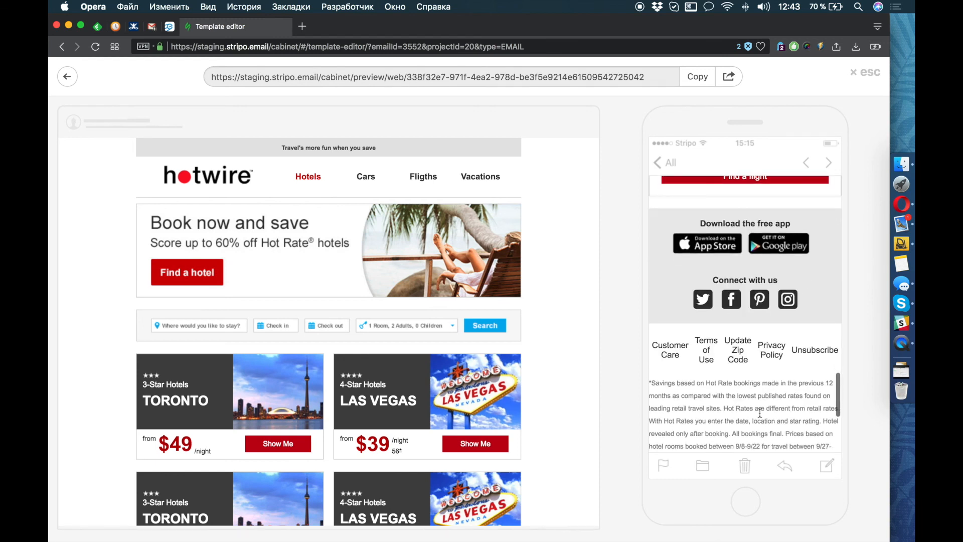
scroll(712, 361, "down", 3)
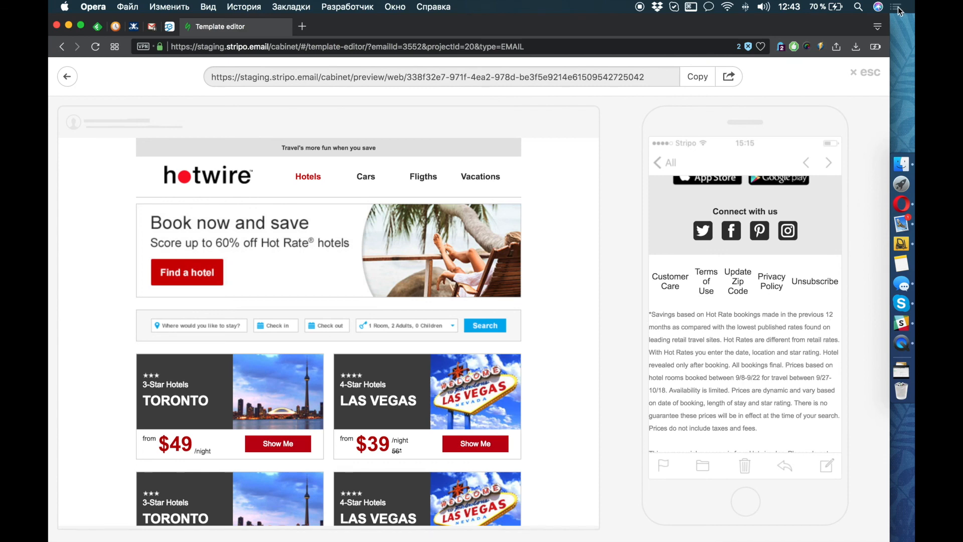
left_click(870, 74)
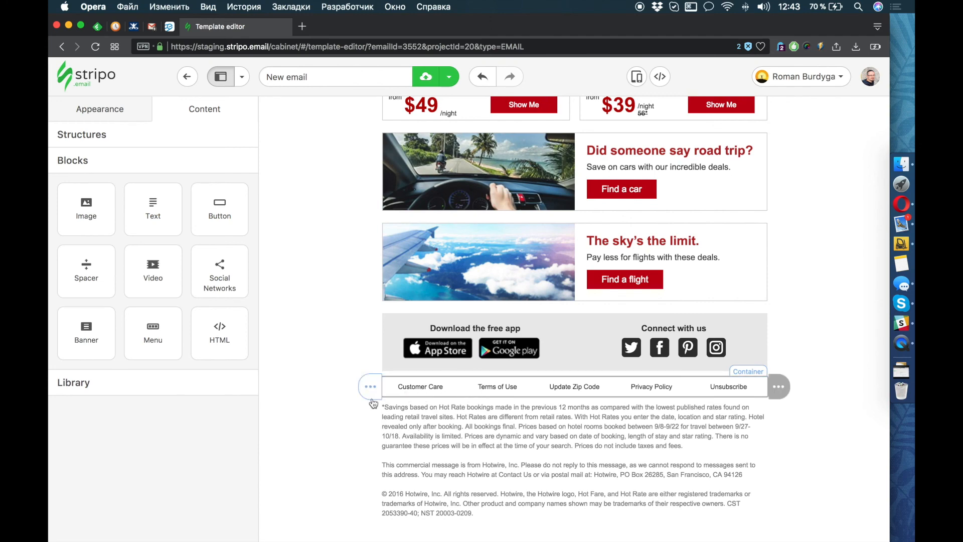
Hide the "Privacy Policy" item of the footer menu on mobile devices.
scroll(163, 387, "down", 10)
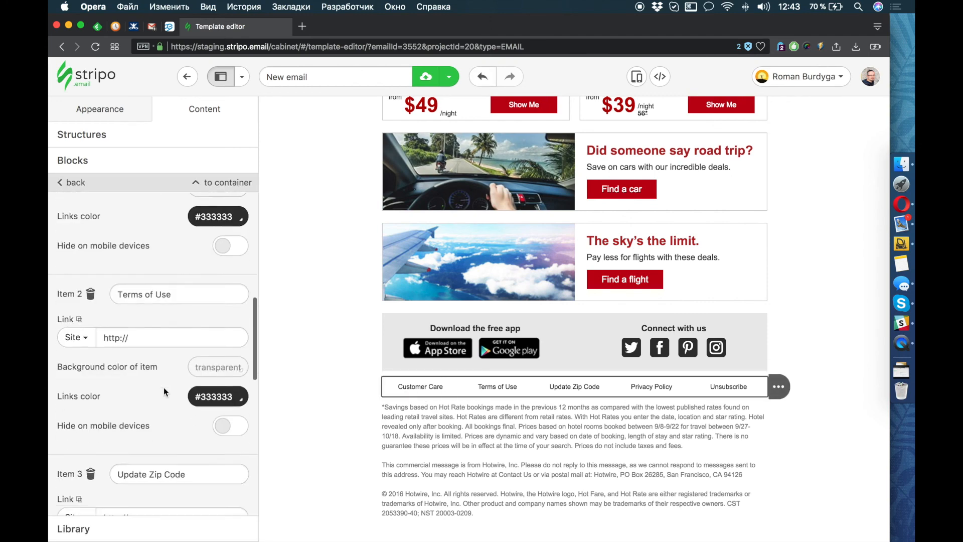
scroll(163, 387, "down", 4)
scroll(212, 446, "down", 2)
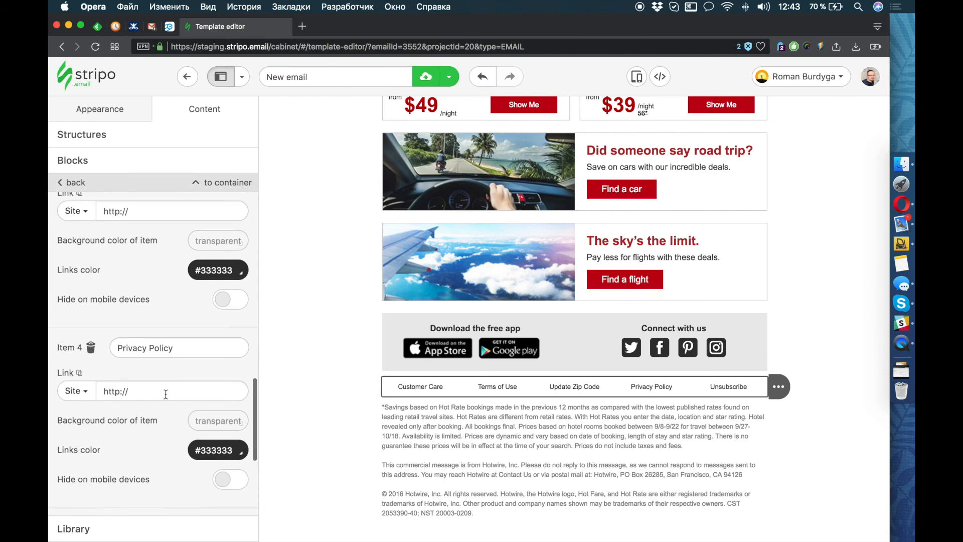
left_click(232, 466)
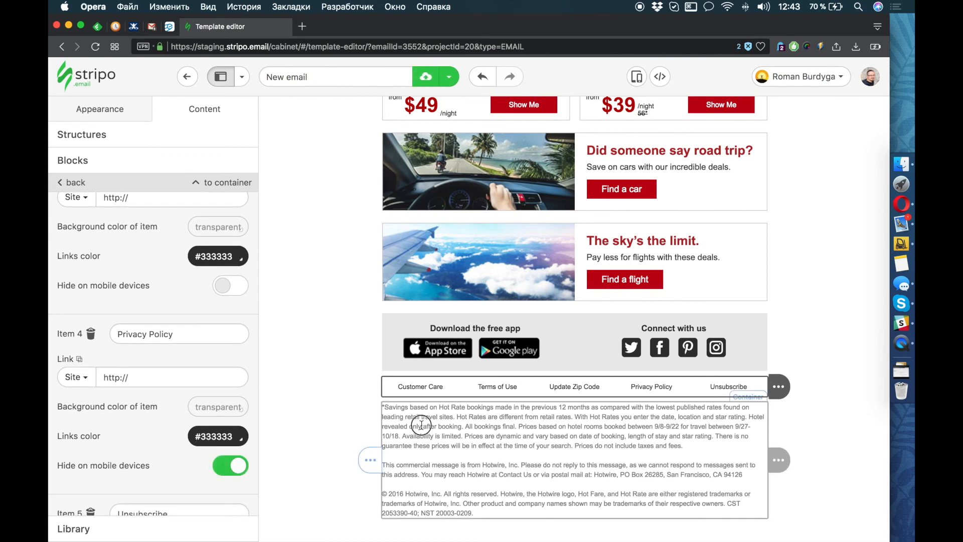
Give the disclaimer text block individual paddings of 20 on the left and 20 on the right.
left_click(421, 425)
left_click(198, 331)
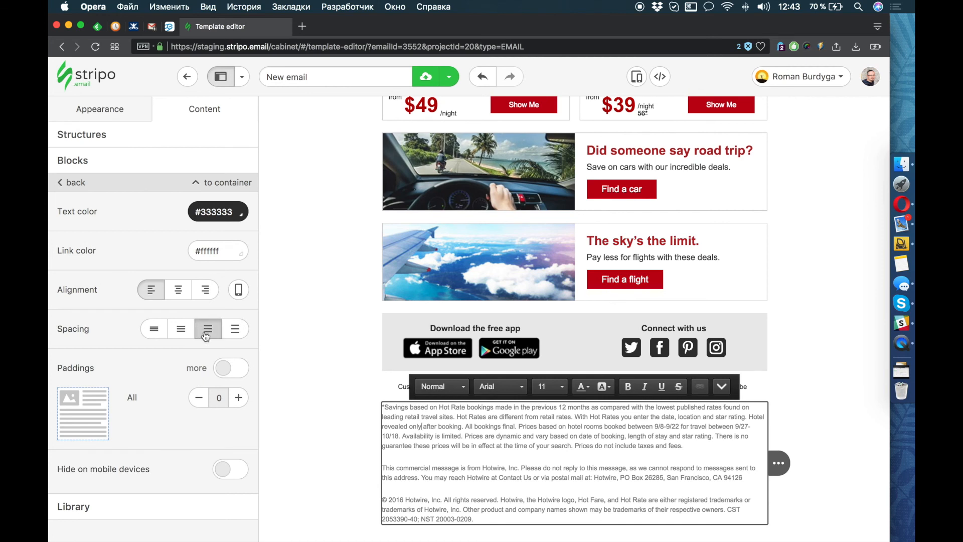
left_click(232, 368)
left_click(239, 399)
left_click(239, 398)
left_click(238, 398)
left_click(239, 427)
left_click(238, 427)
left_click(239, 427)
left_click(239, 427)
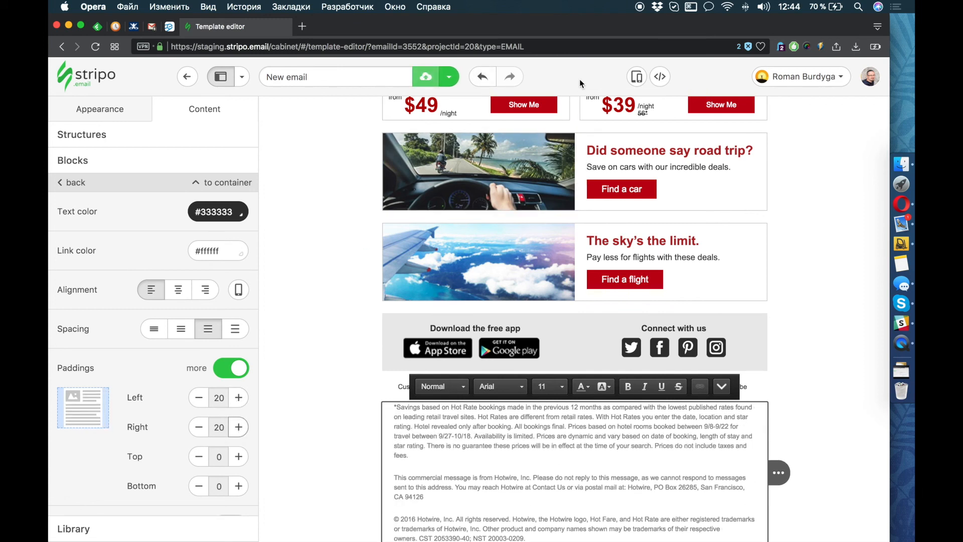
Check the footer menu and disclaimer margins in the mobile preview, close it and review the full email template.
left_click(639, 82)
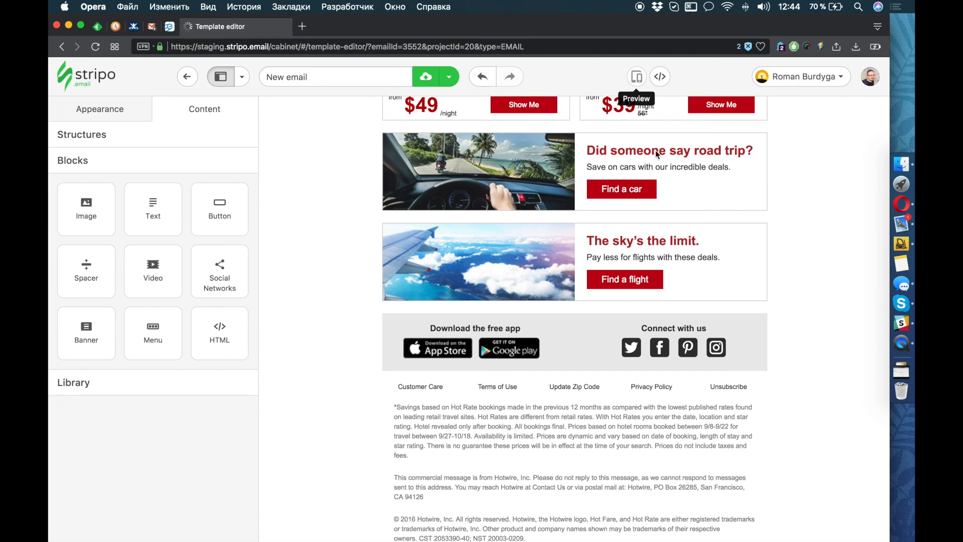
scroll(776, 325, "down", 3)
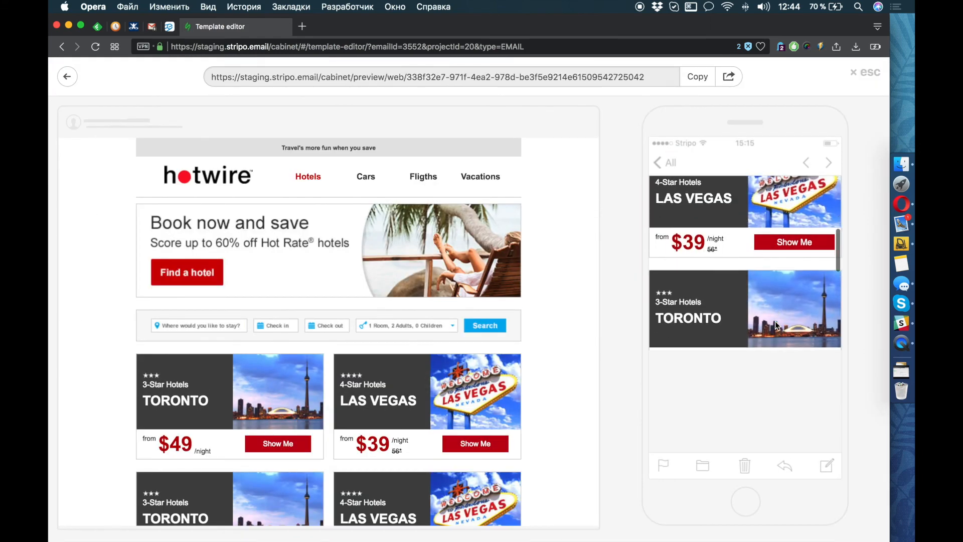
scroll(774, 323, "down", 10)
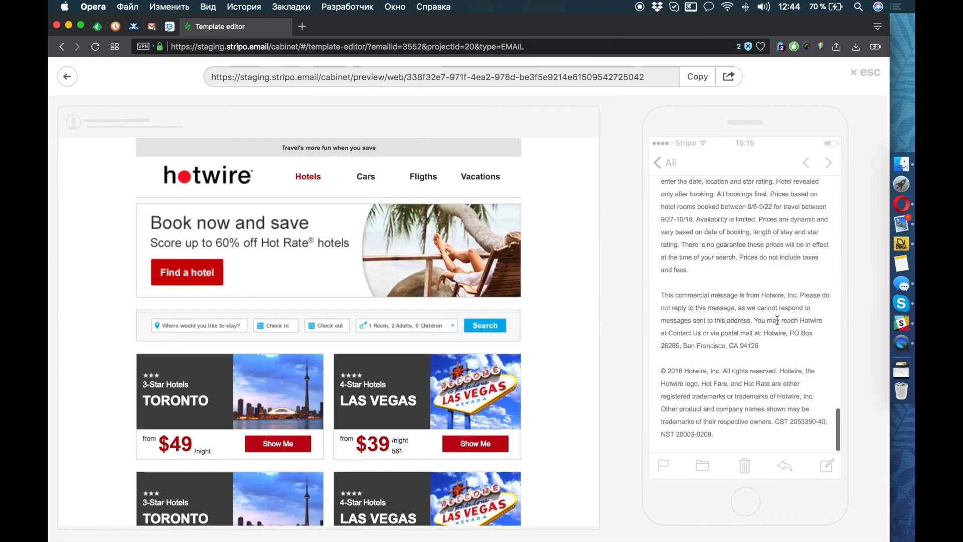
scroll(777, 333, "up", 5)
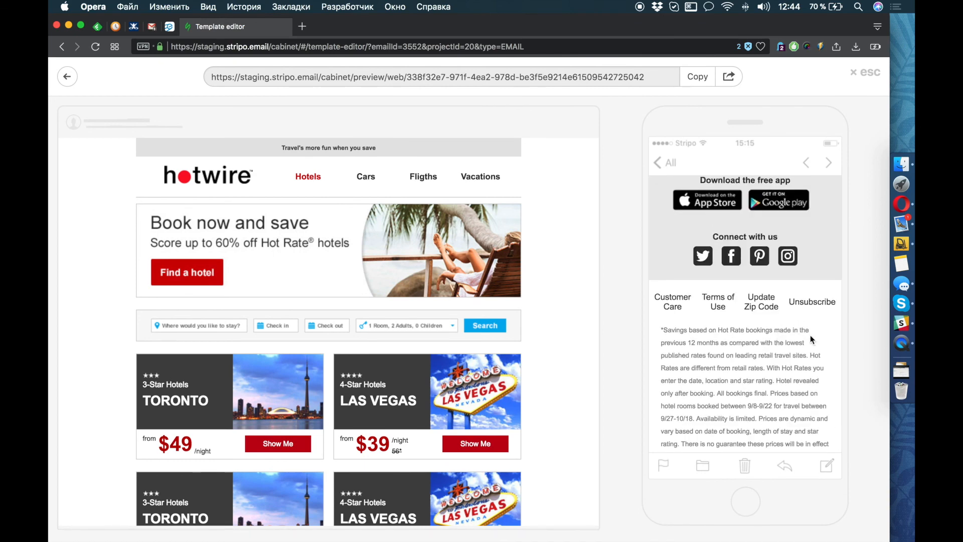
scroll(810, 335, "down", 7)
scroll(809, 336, "up", 3)
left_click(866, 74)
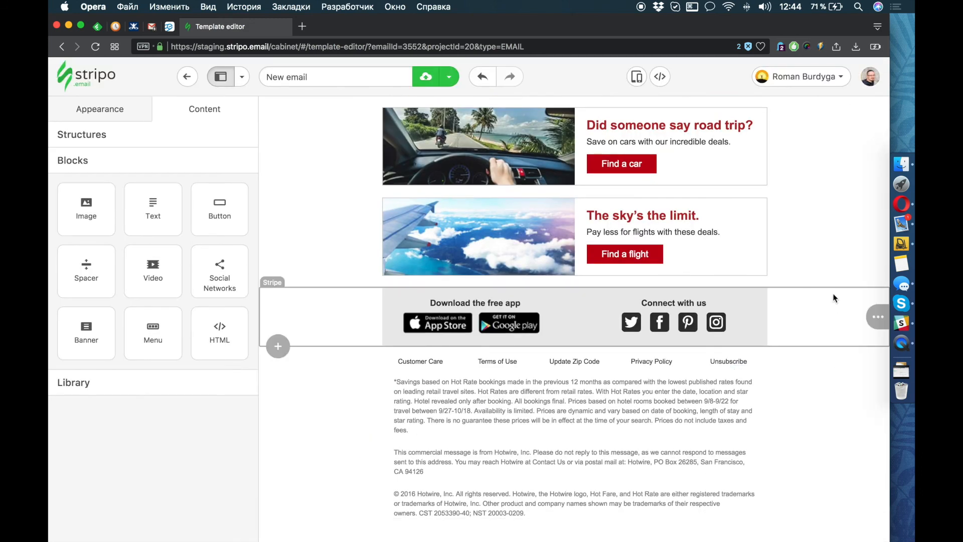
scroll(801, 306, "up", 15)
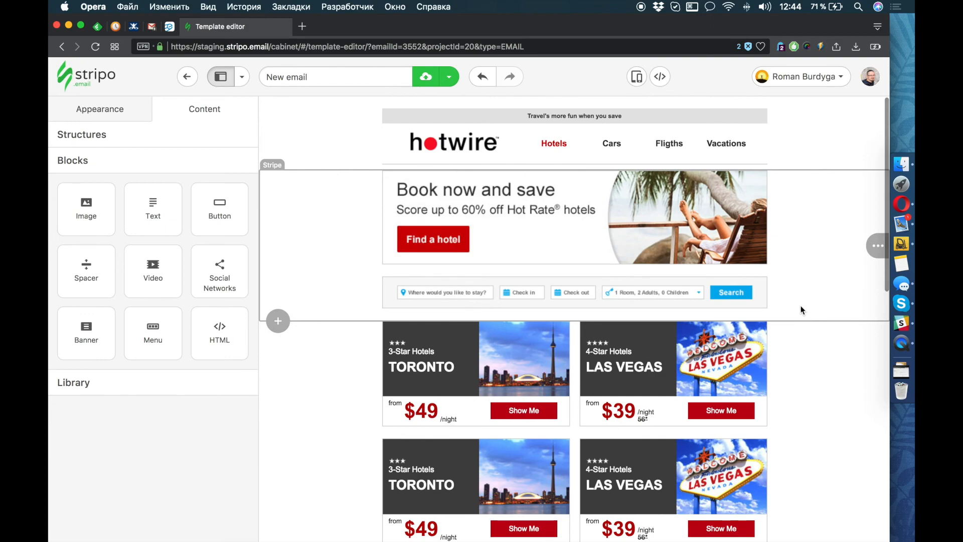
scroll(801, 305, "down", 5)
scroll(803, 303, "down", 6)
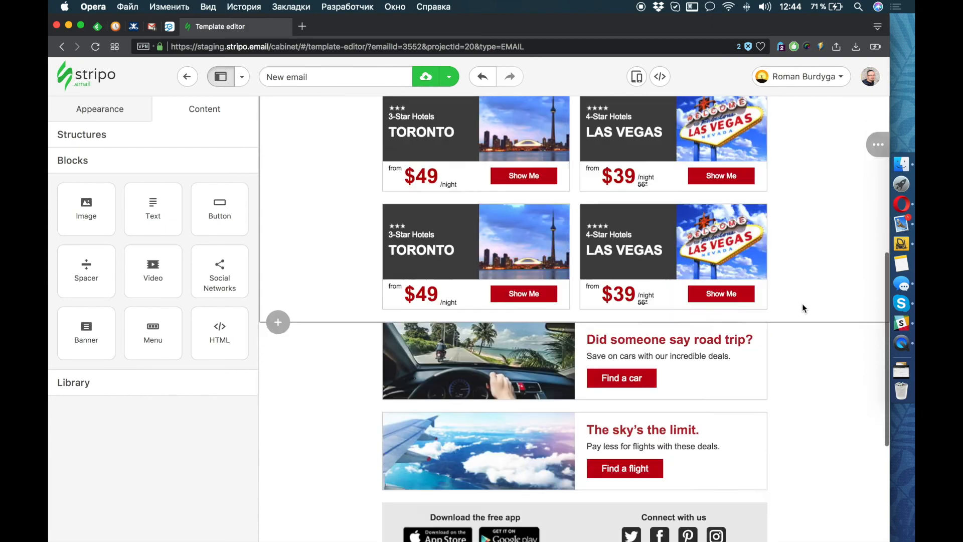